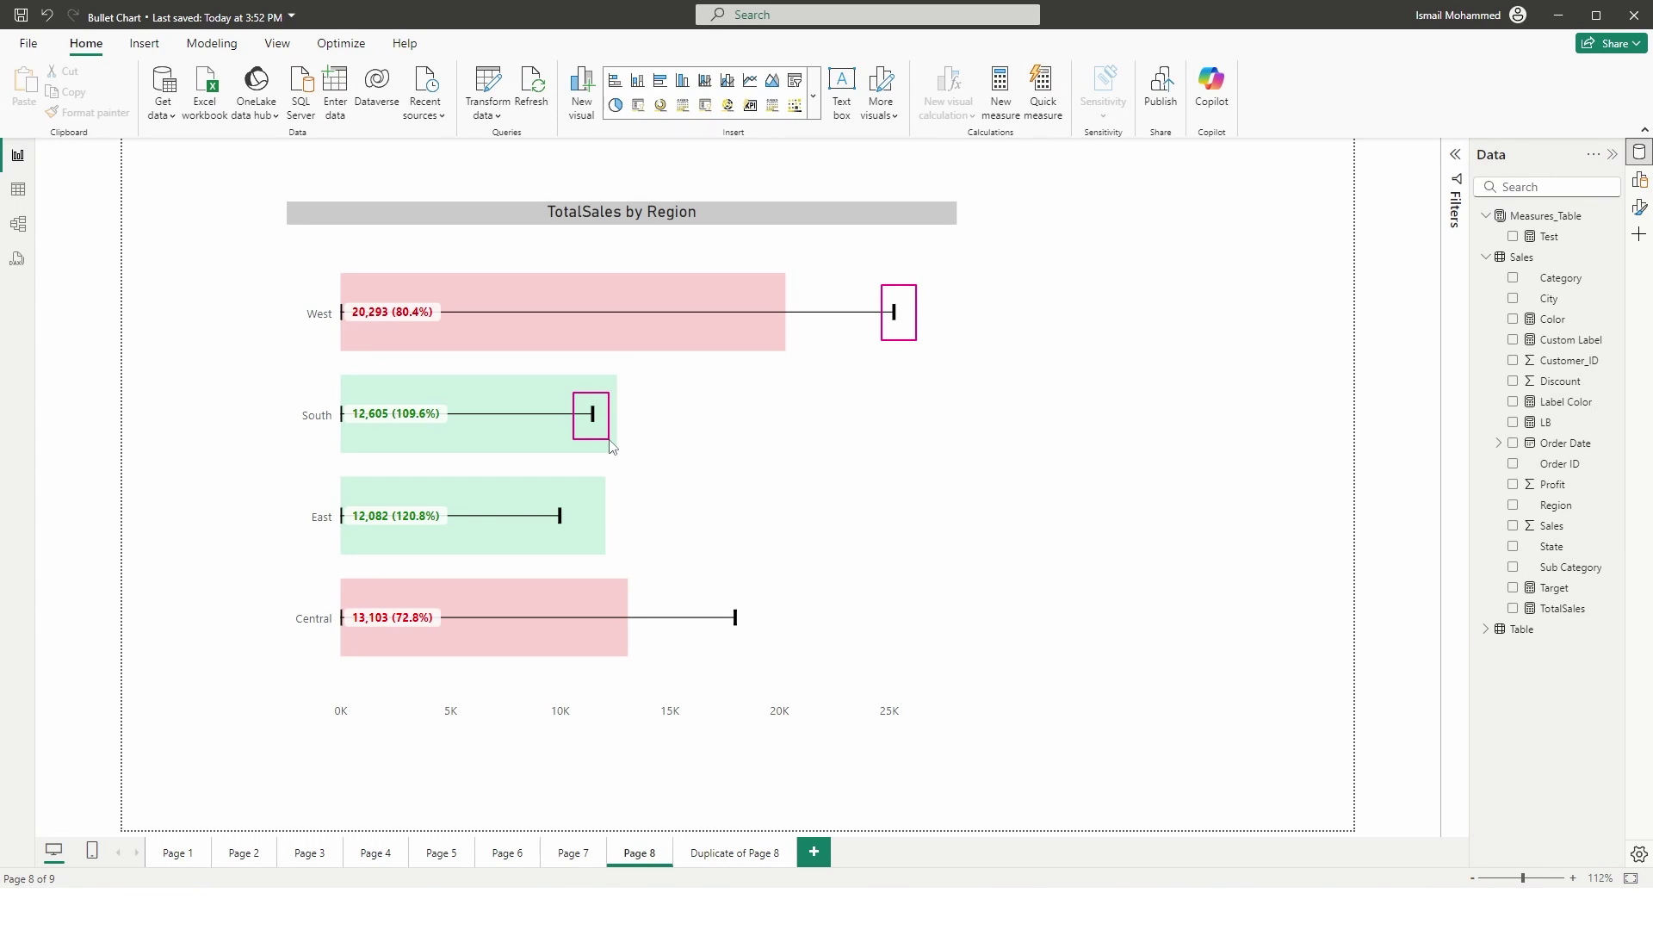
{"action": "left_click_drag", "start_coordinate": [494, 364], "coordinate": [425, 321]}
{"action": "left_click_drag", "start_coordinate": [488, 558], "coordinate": [422, 521]}
{"action": "key", "text": "Escape"}
Step: On the Duplicate of Page 8 page, build a large clustered bar chart with Region on the Y-axis and TotalSales on the X-axis
{"action": "left_click", "coordinate": [725, 861]}
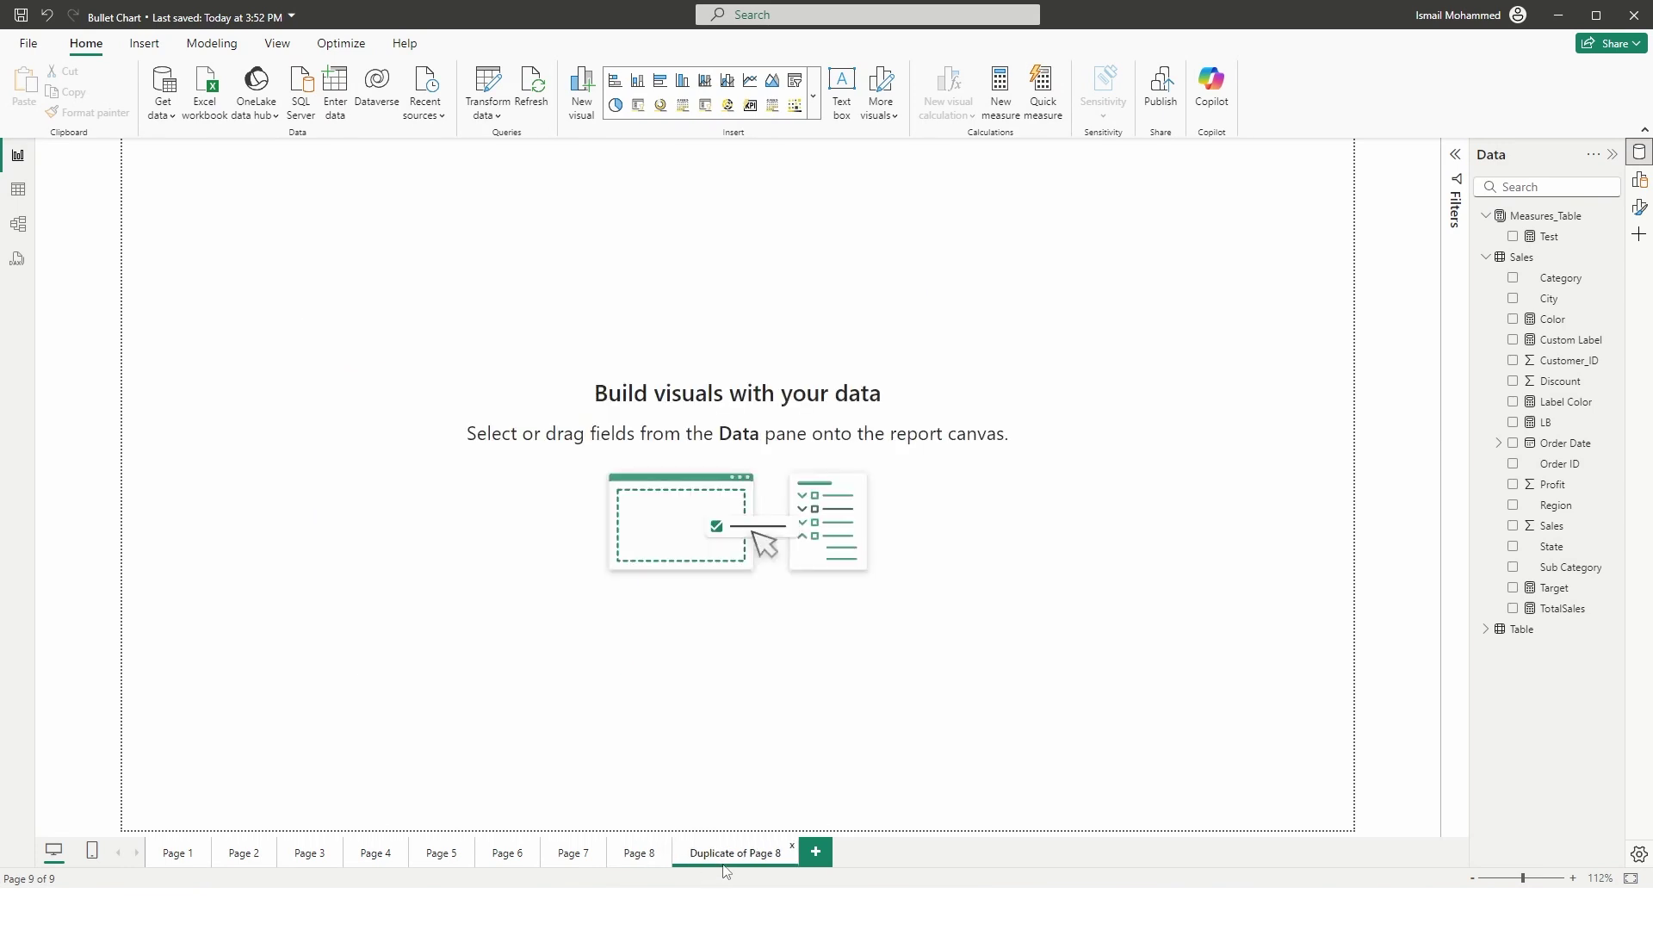
{"action": "left_click", "coordinate": [1640, 181]}
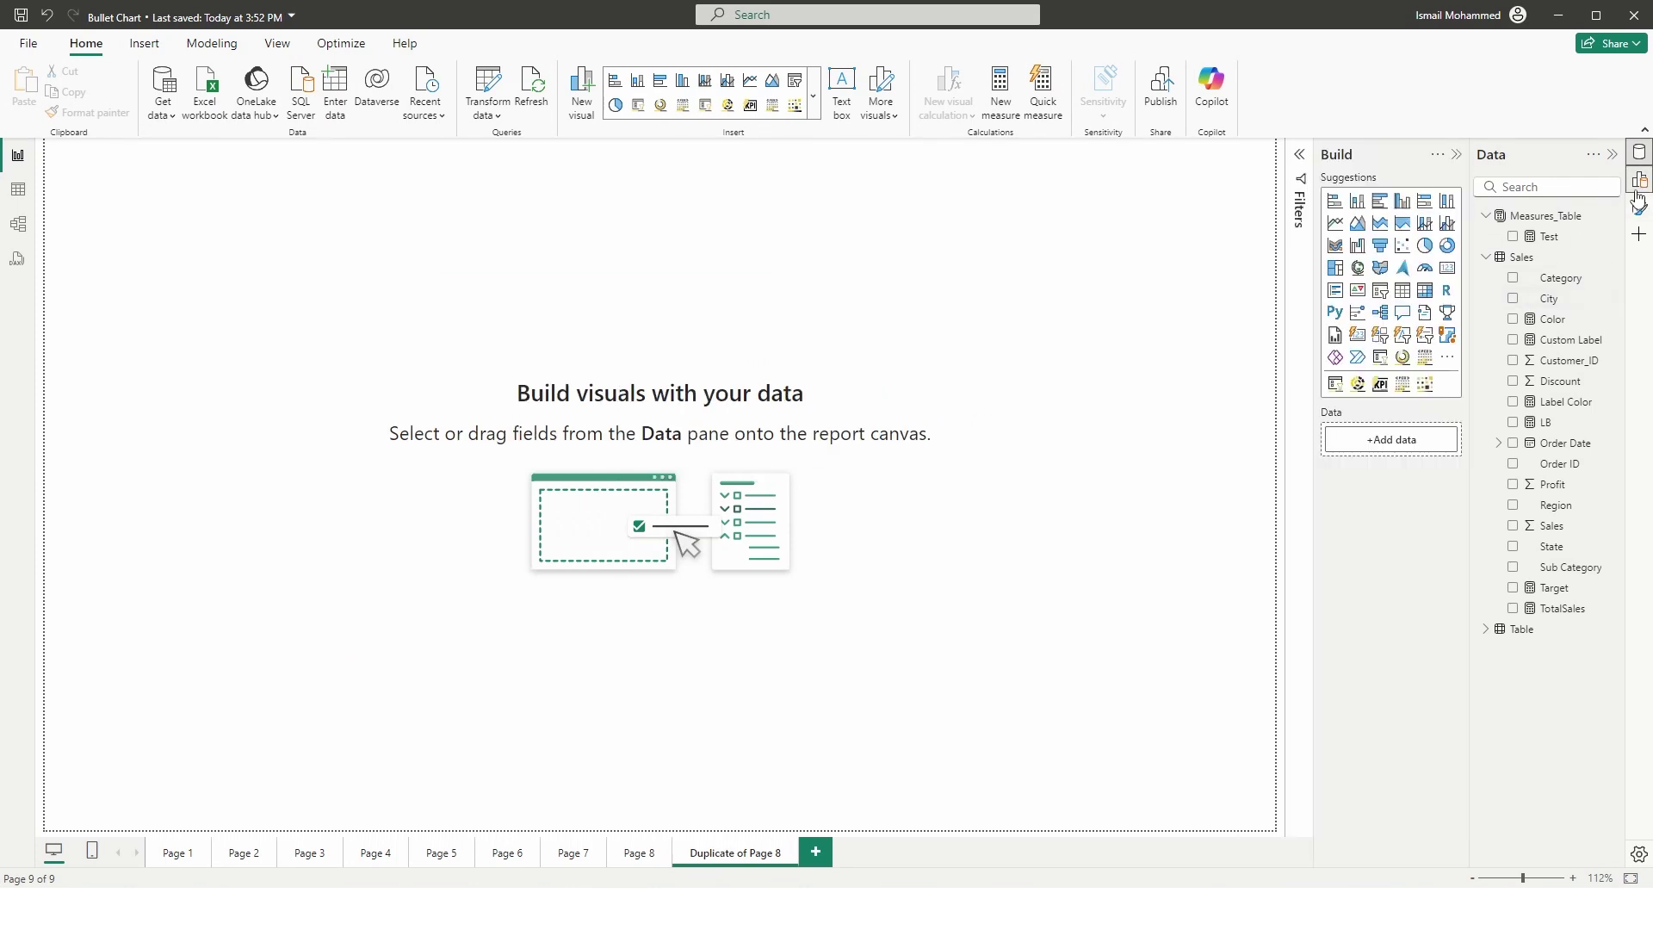
{"action": "left_click", "coordinate": [1382, 208]}
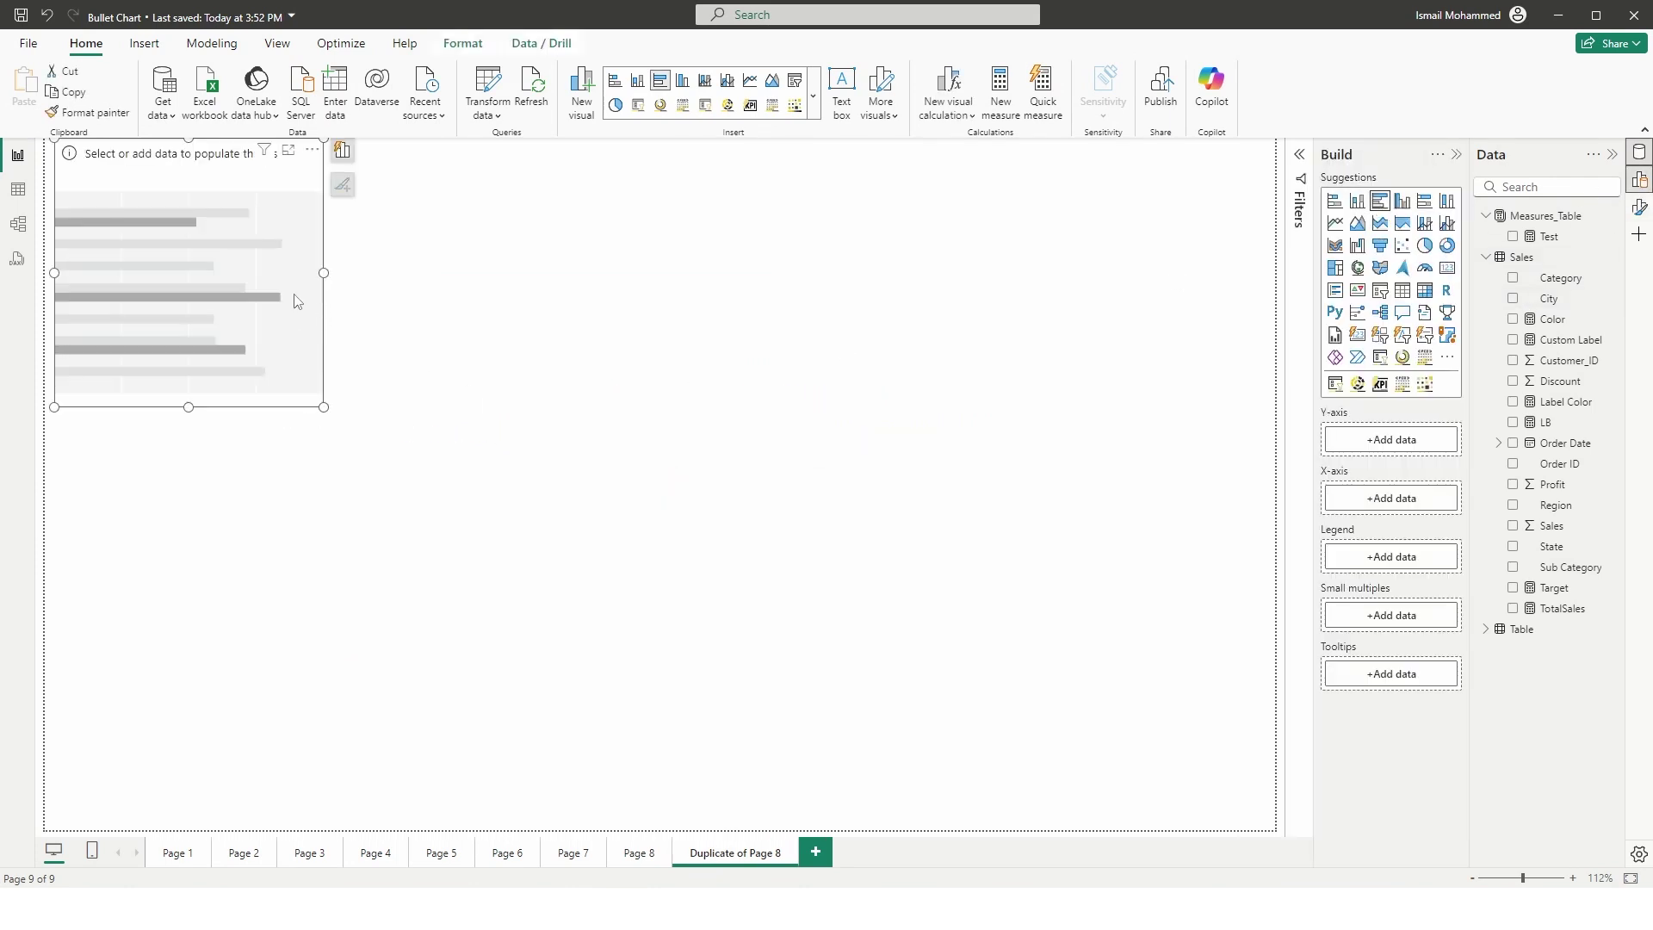
{"action": "left_click_drag", "start_coordinate": [292, 302], "coordinate": [479, 364]}
{"action": "left_click_drag", "start_coordinate": [505, 468], "coordinate": [1043, 743]}
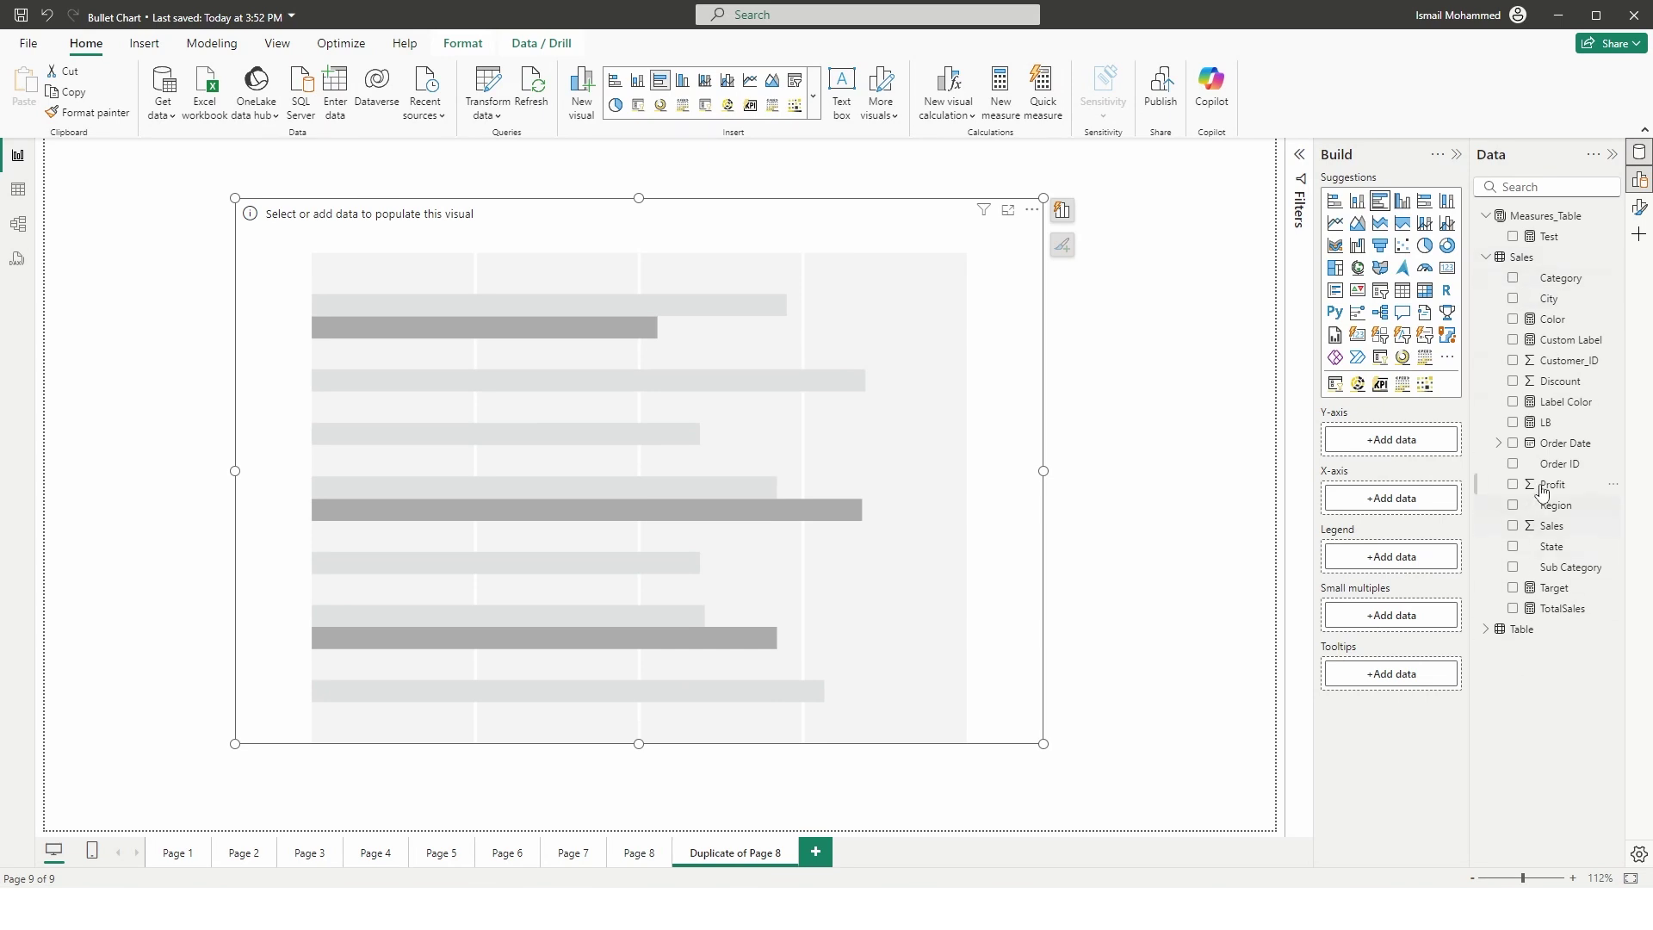
{"action": "left_click", "coordinate": [1514, 506]}
{"action": "left_click", "coordinate": [1514, 609]}
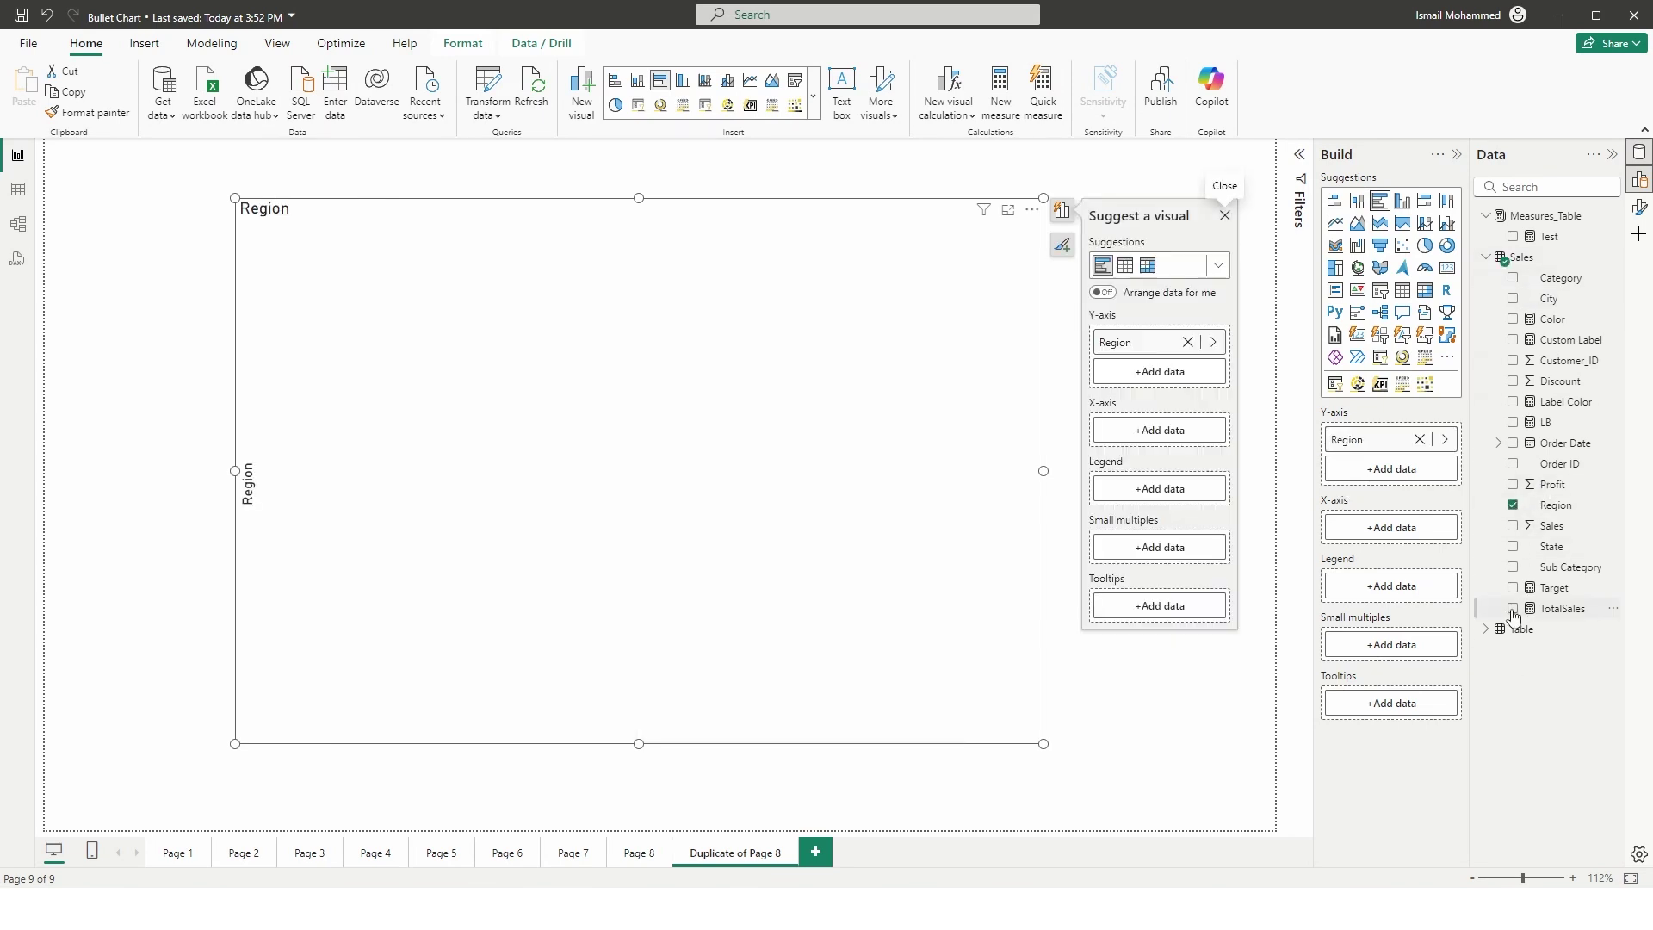
Step: Examine the DAX formulas of the TotalSales and Target measures in the Sales table
{"action": "left_click", "coordinate": [1549, 617]}
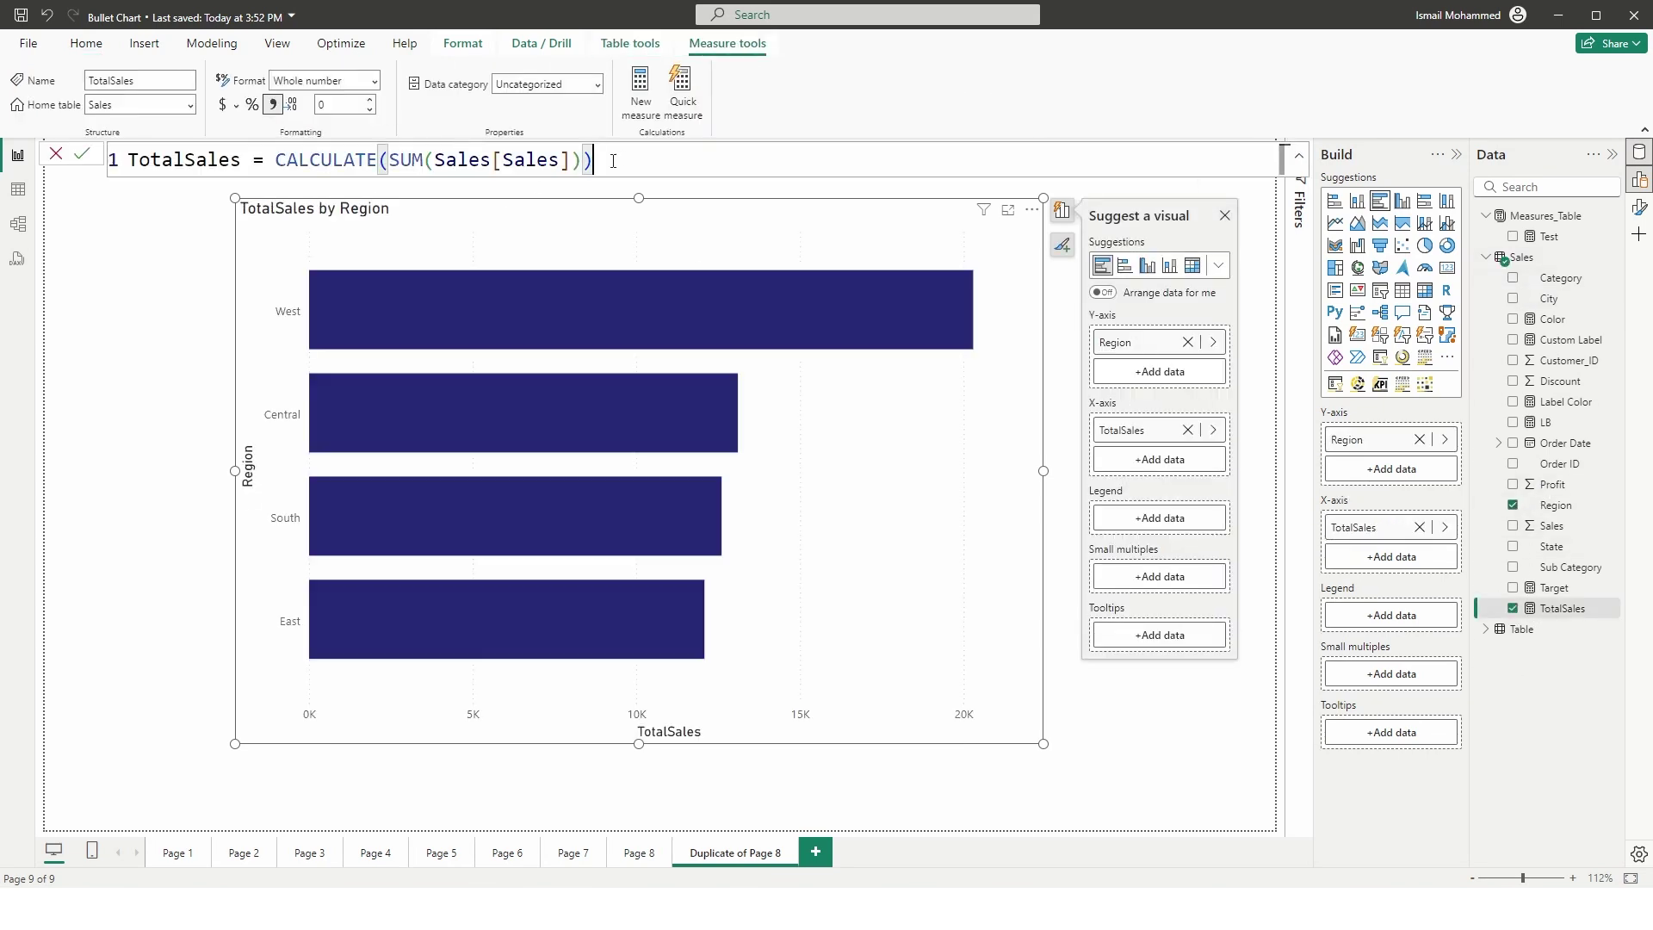
{"action": "left_click_drag", "start_coordinate": [594, 160], "coordinate": [281, 177]}
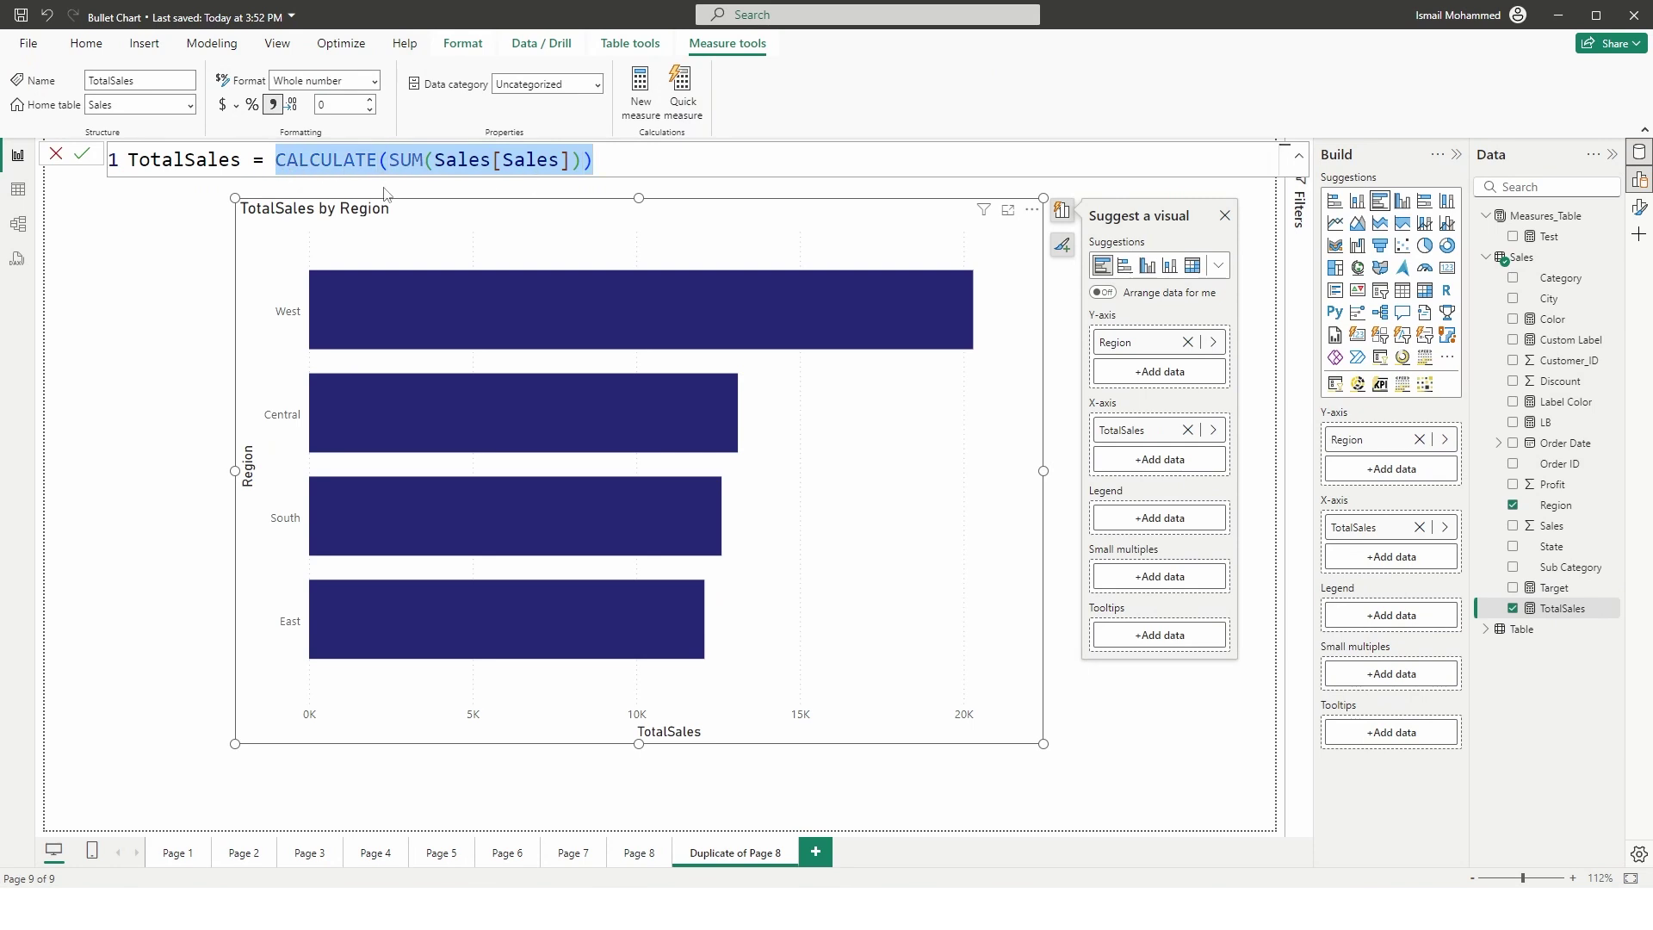
{"action": "left_click", "coordinate": [1555, 588]}
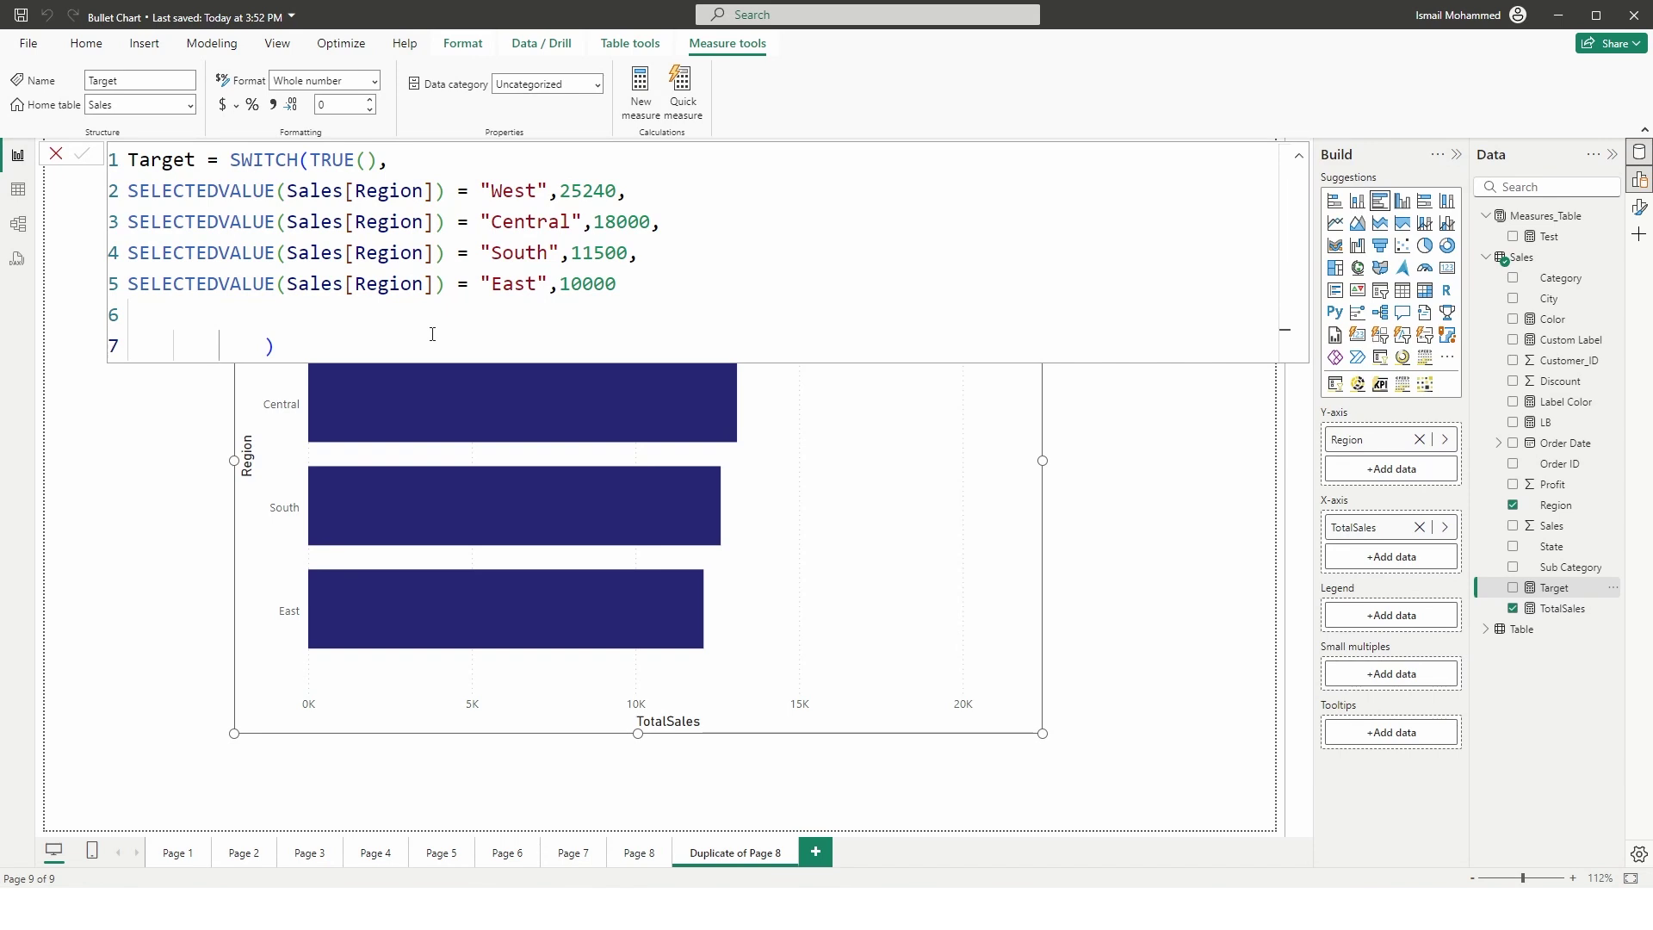
{"action": "key", "text": "Return"}
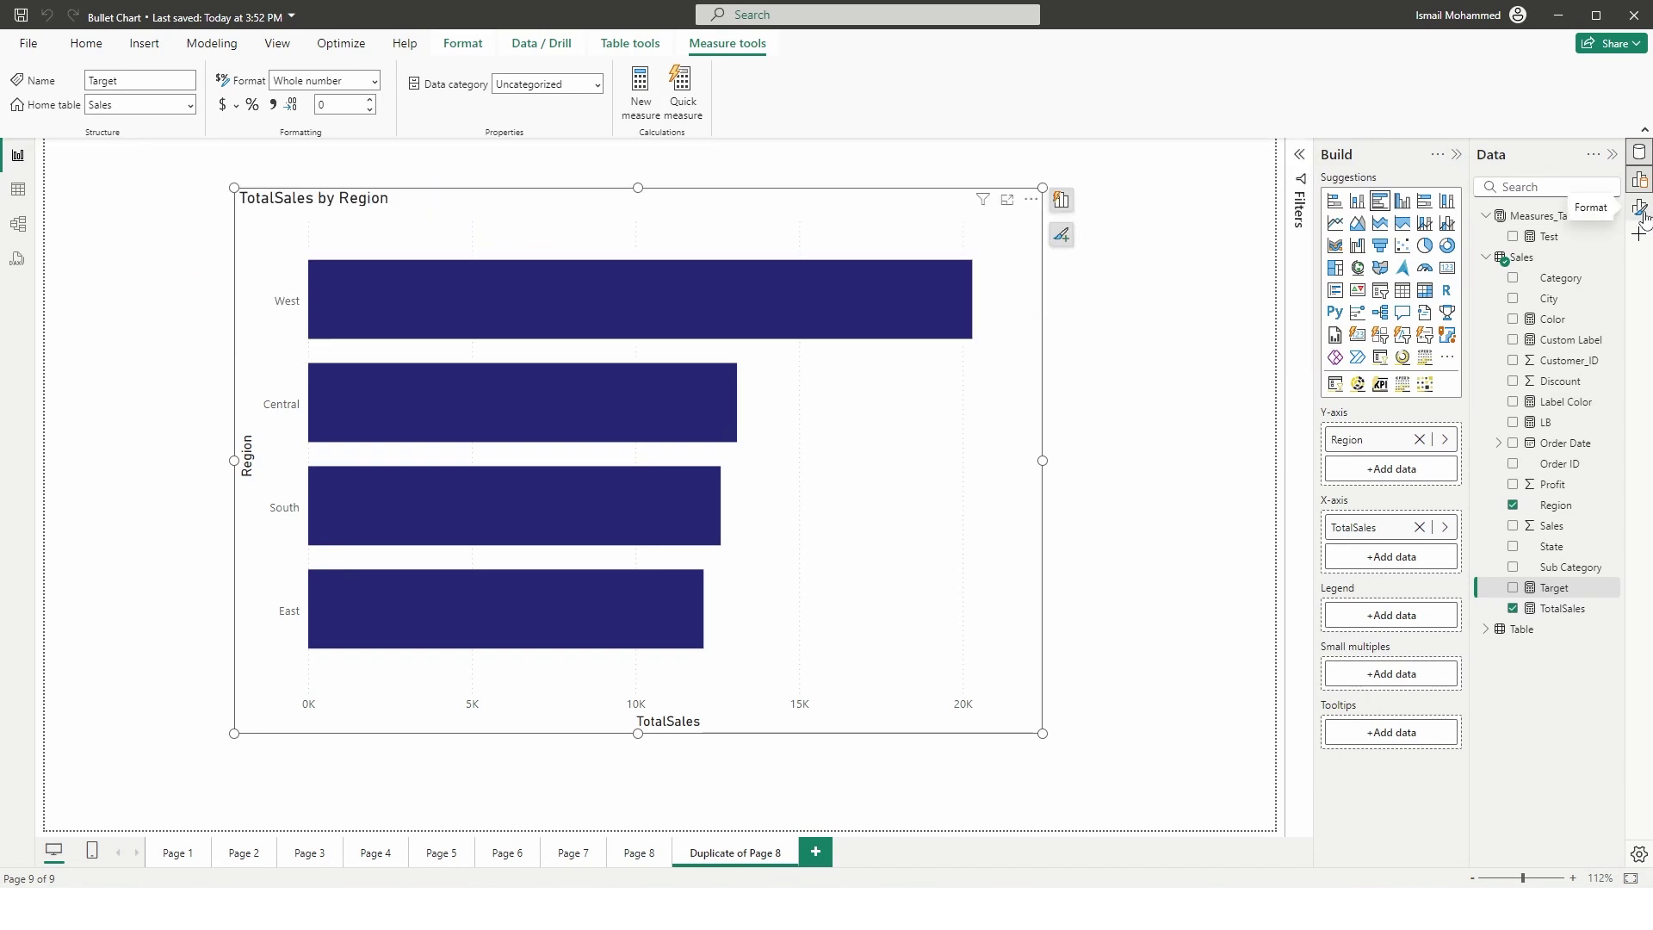
Step: Enable error bars for the TotalSales series of the bar chart
{"action": "left_click", "coordinate": [1640, 210]}
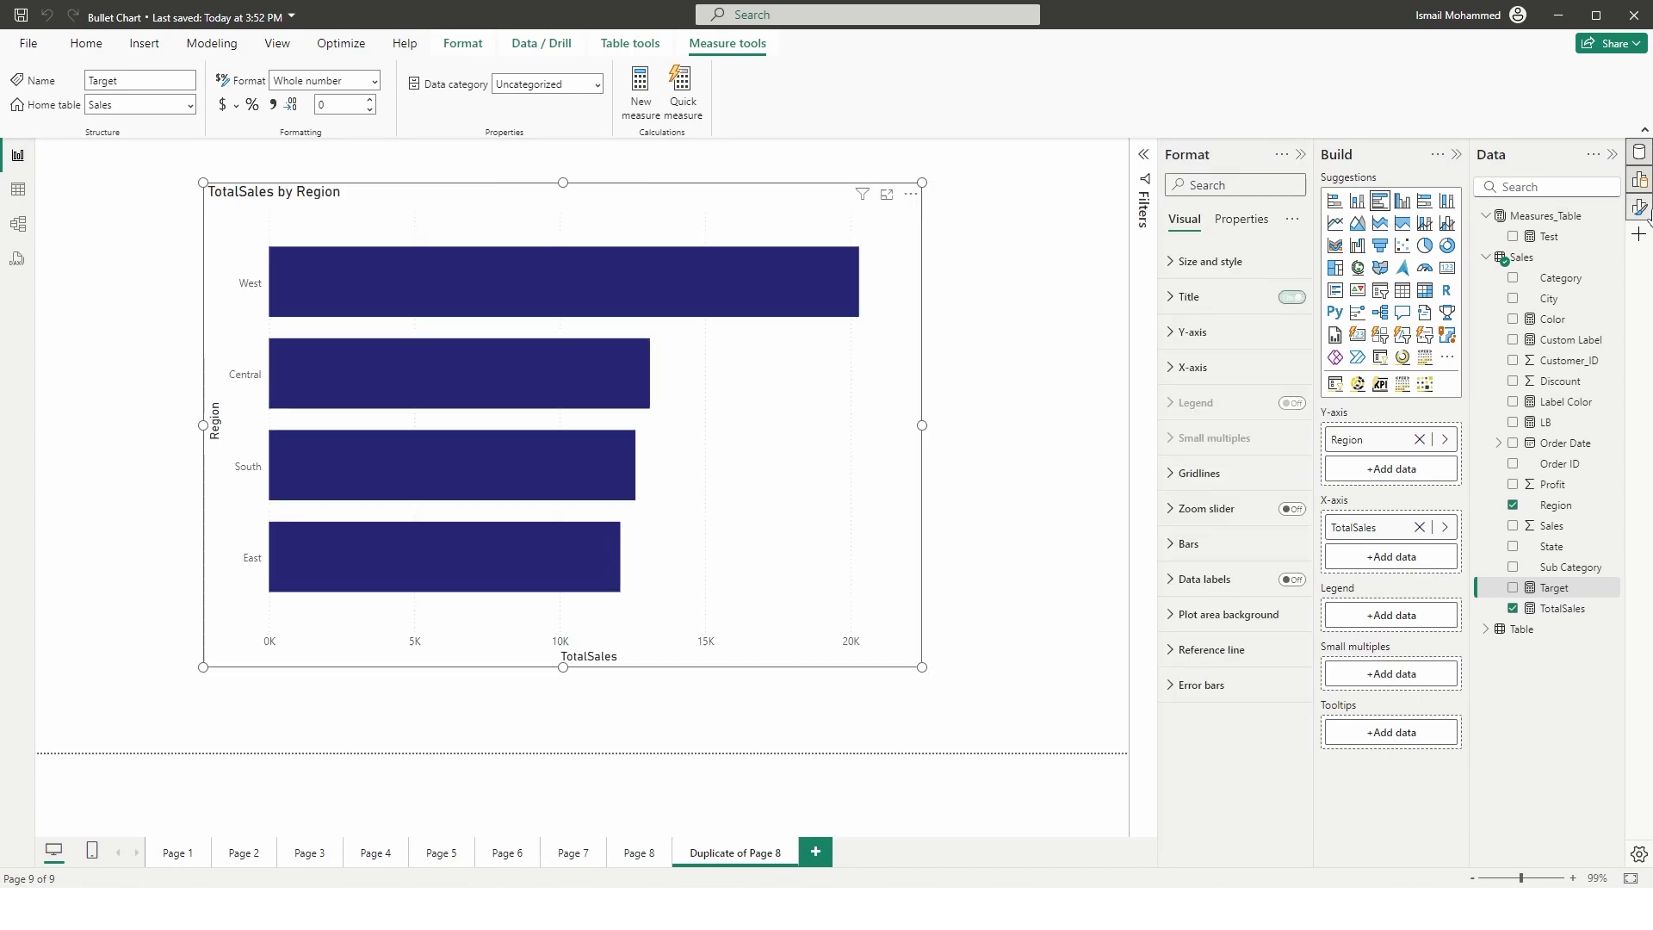
{"action": "left_click", "coordinate": [1189, 686]}
{"action": "scroll", "coordinate": [1309, 732], "scroll_direction": "down", "scroll_amount": 5}
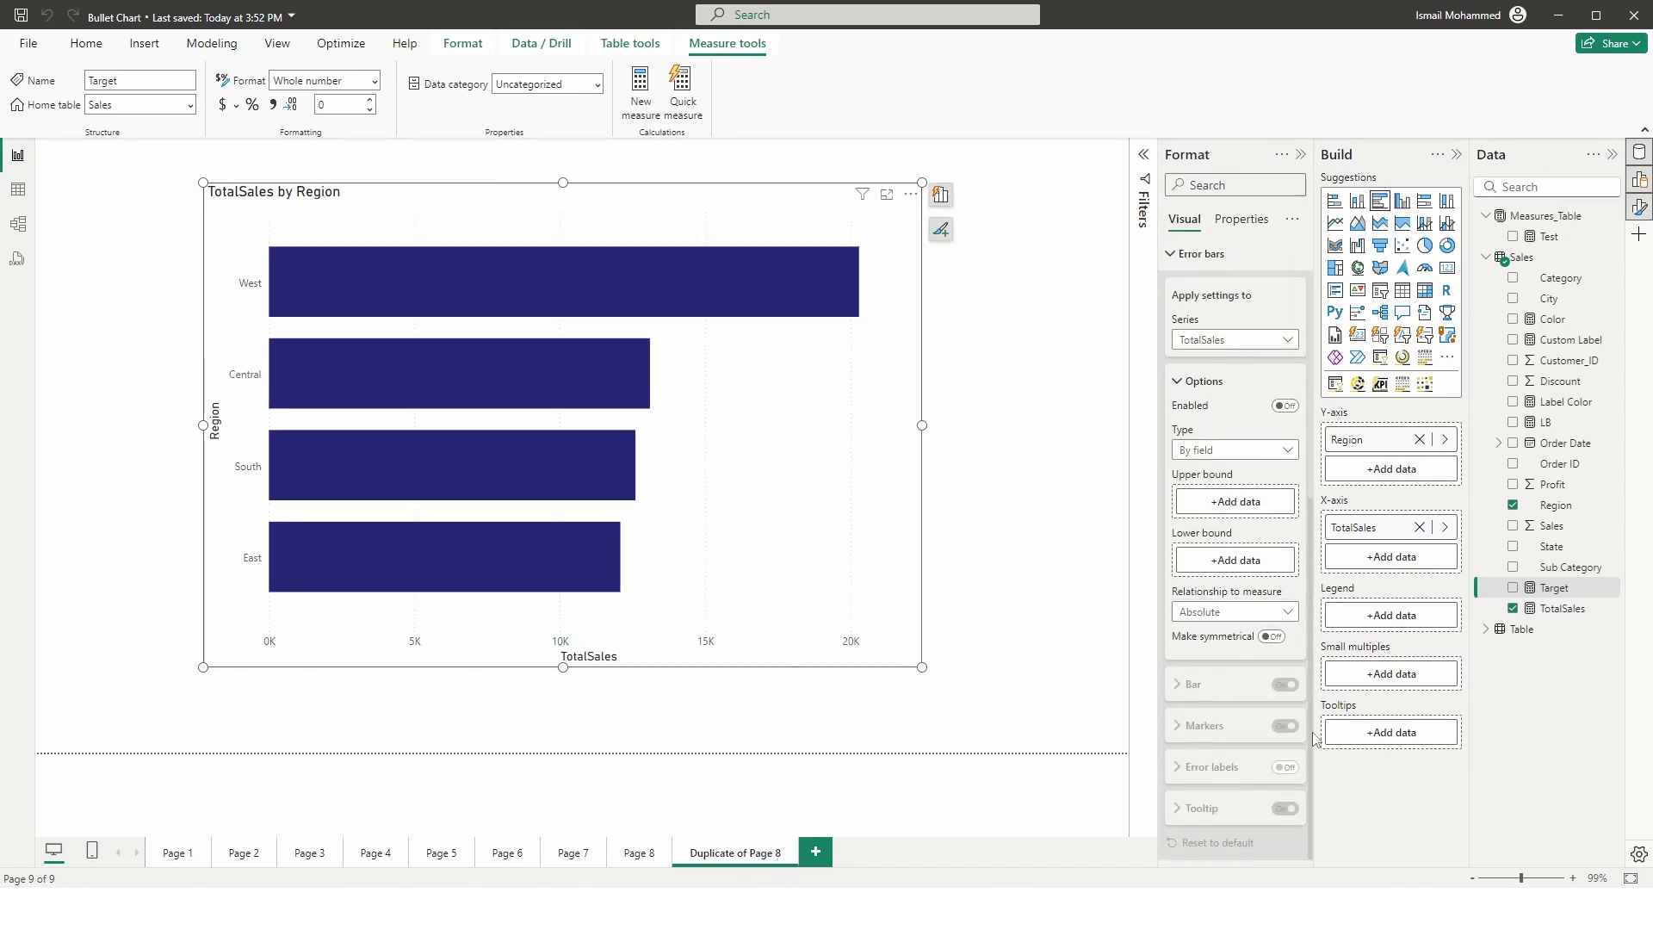
{"action": "left_click", "coordinate": [1284, 406]}
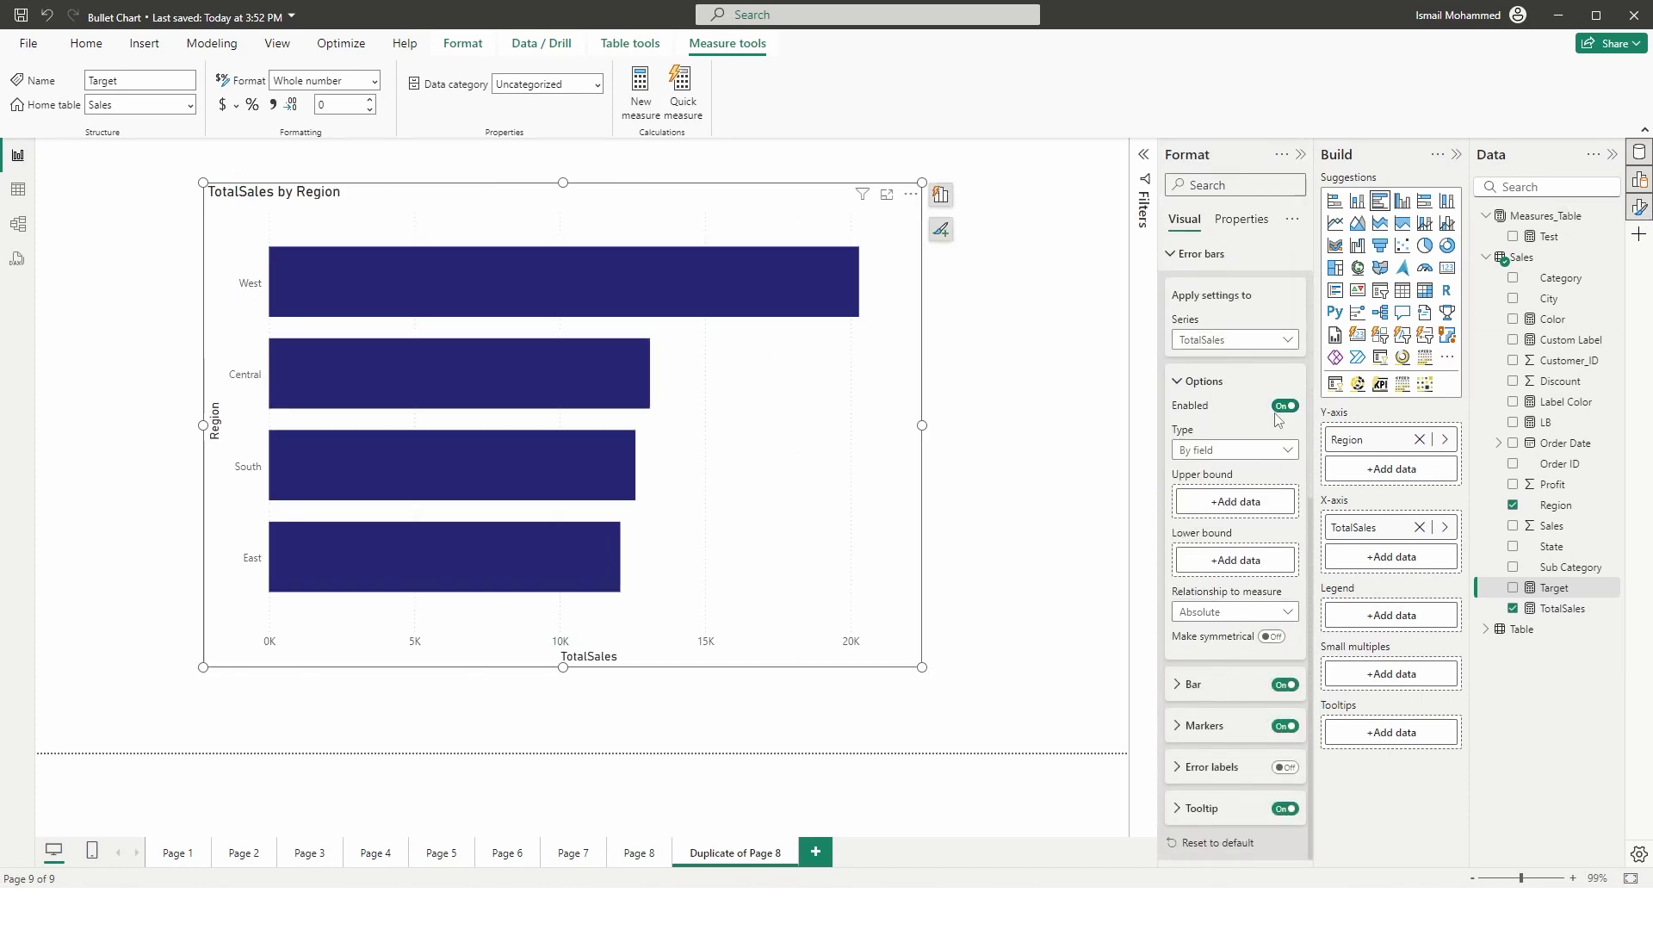
Step: Set the error bars' upper bound to the Target measure from the Sales table
{"action": "left_click", "coordinate": [1235, 504]}
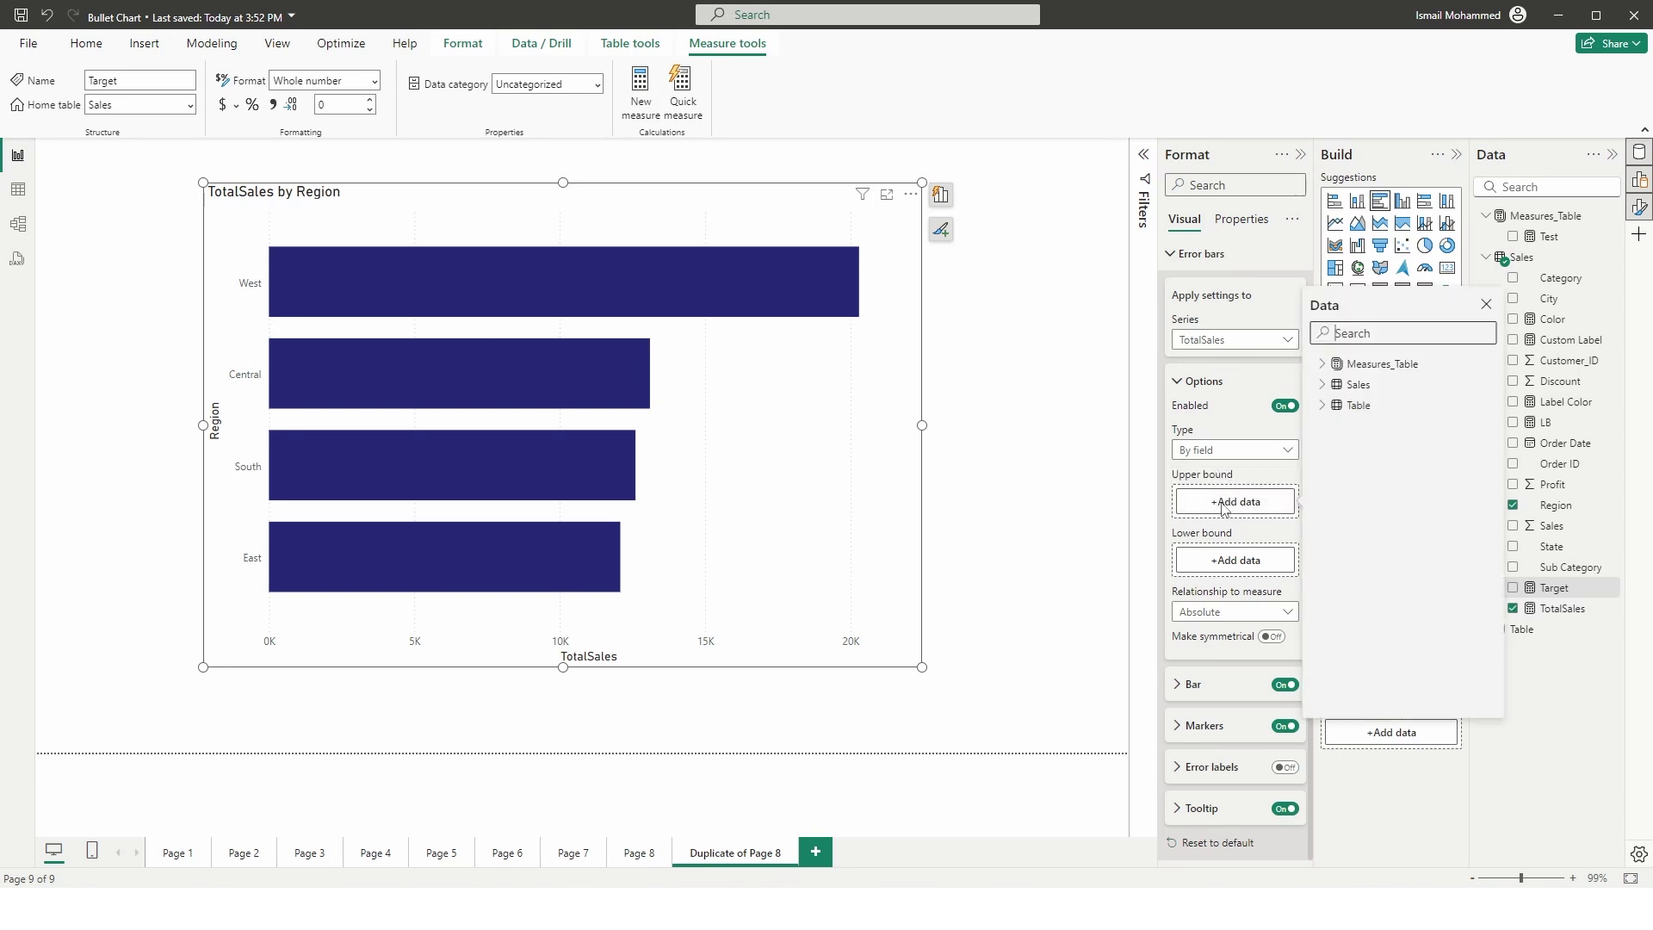
{"action": "left_click", "coordinate": [1322, 405]}
{"action": "left_click", "coordinate": [1322, 363]}
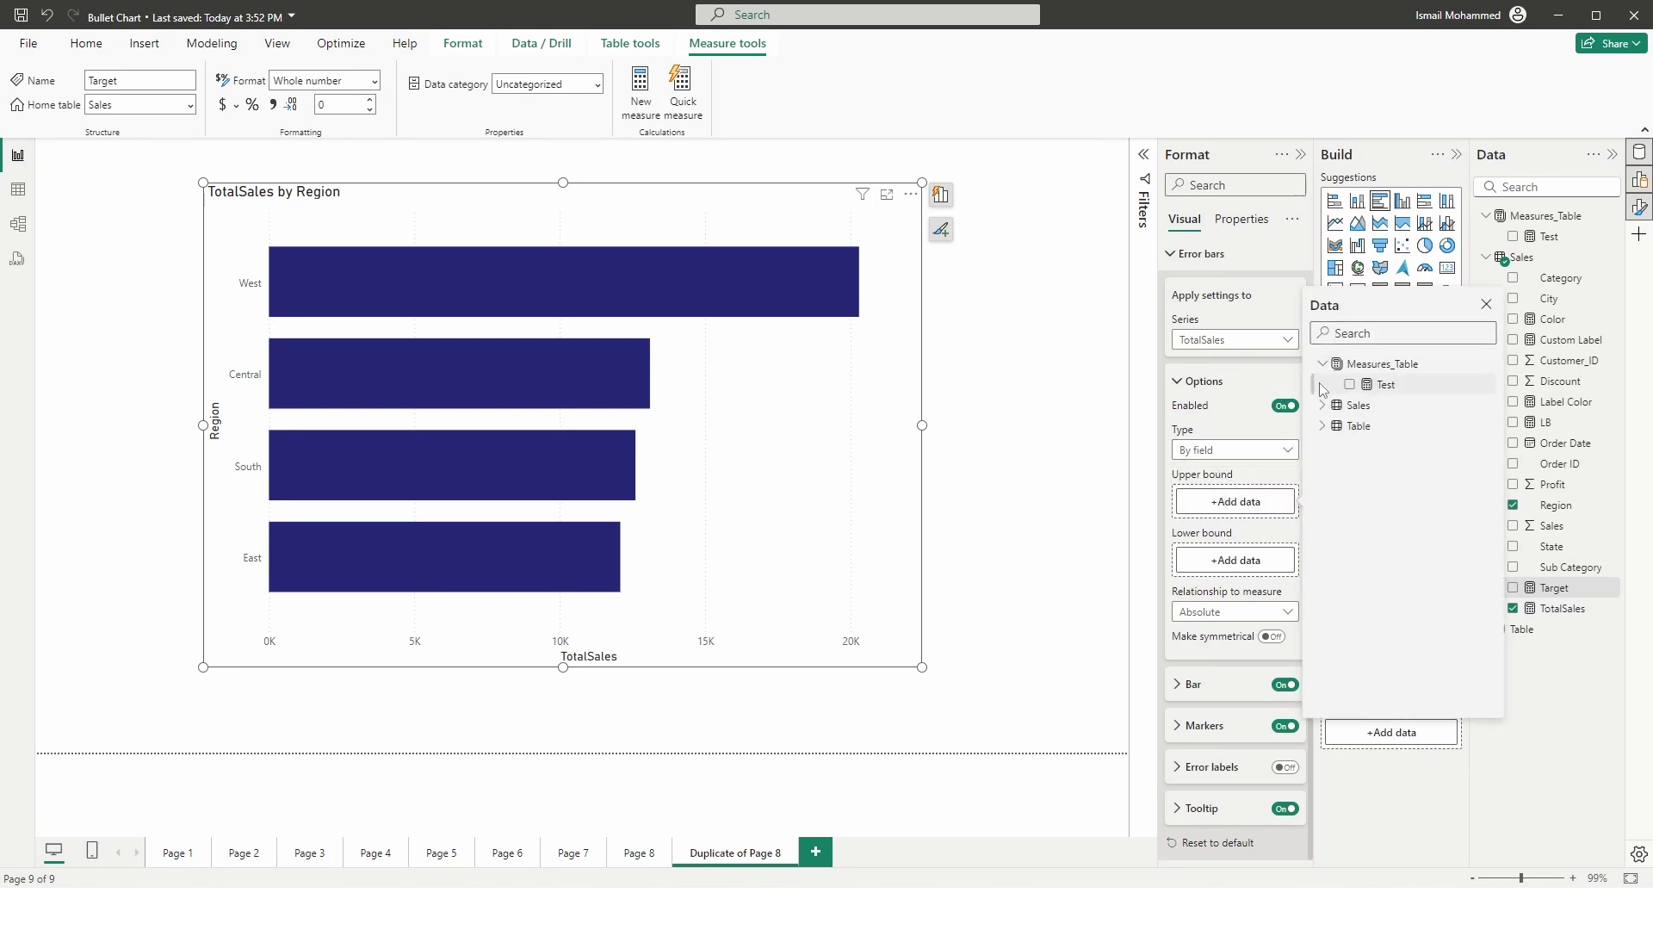
{"action": "left_click", "coordinate": [1323, 406]}
{"action": "scroll", "coordinate": [1429, 699], "scroll_direction": "down", "scroll_amount": 2}
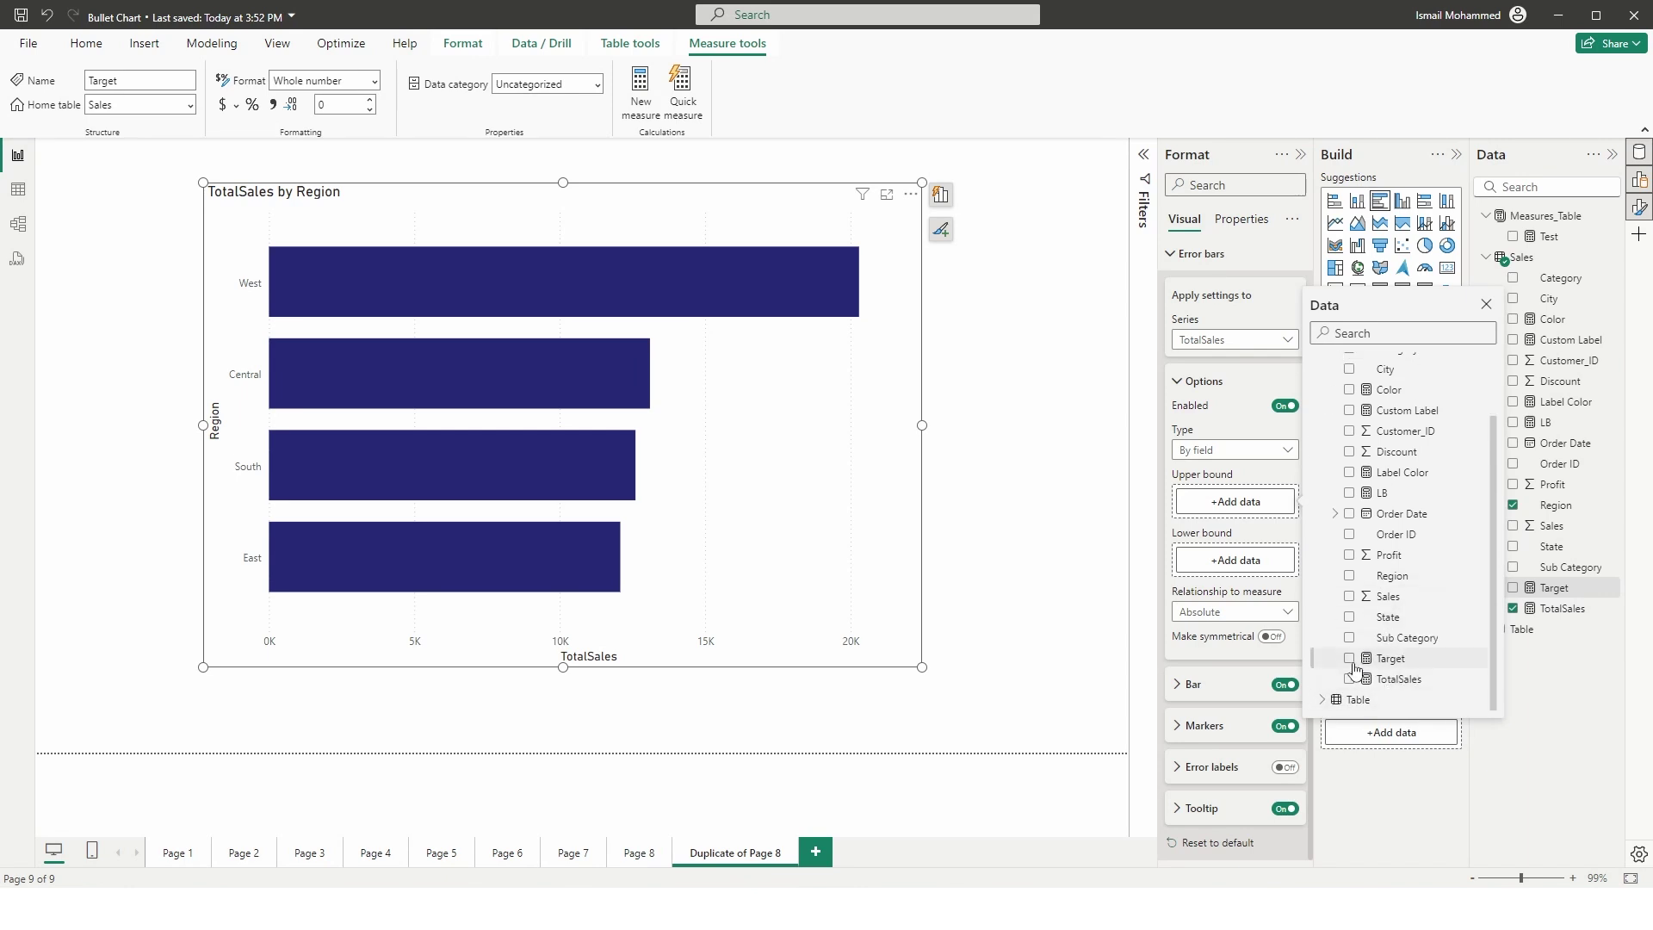
{"action": "left_click", "coordinate": [1351, 661]}
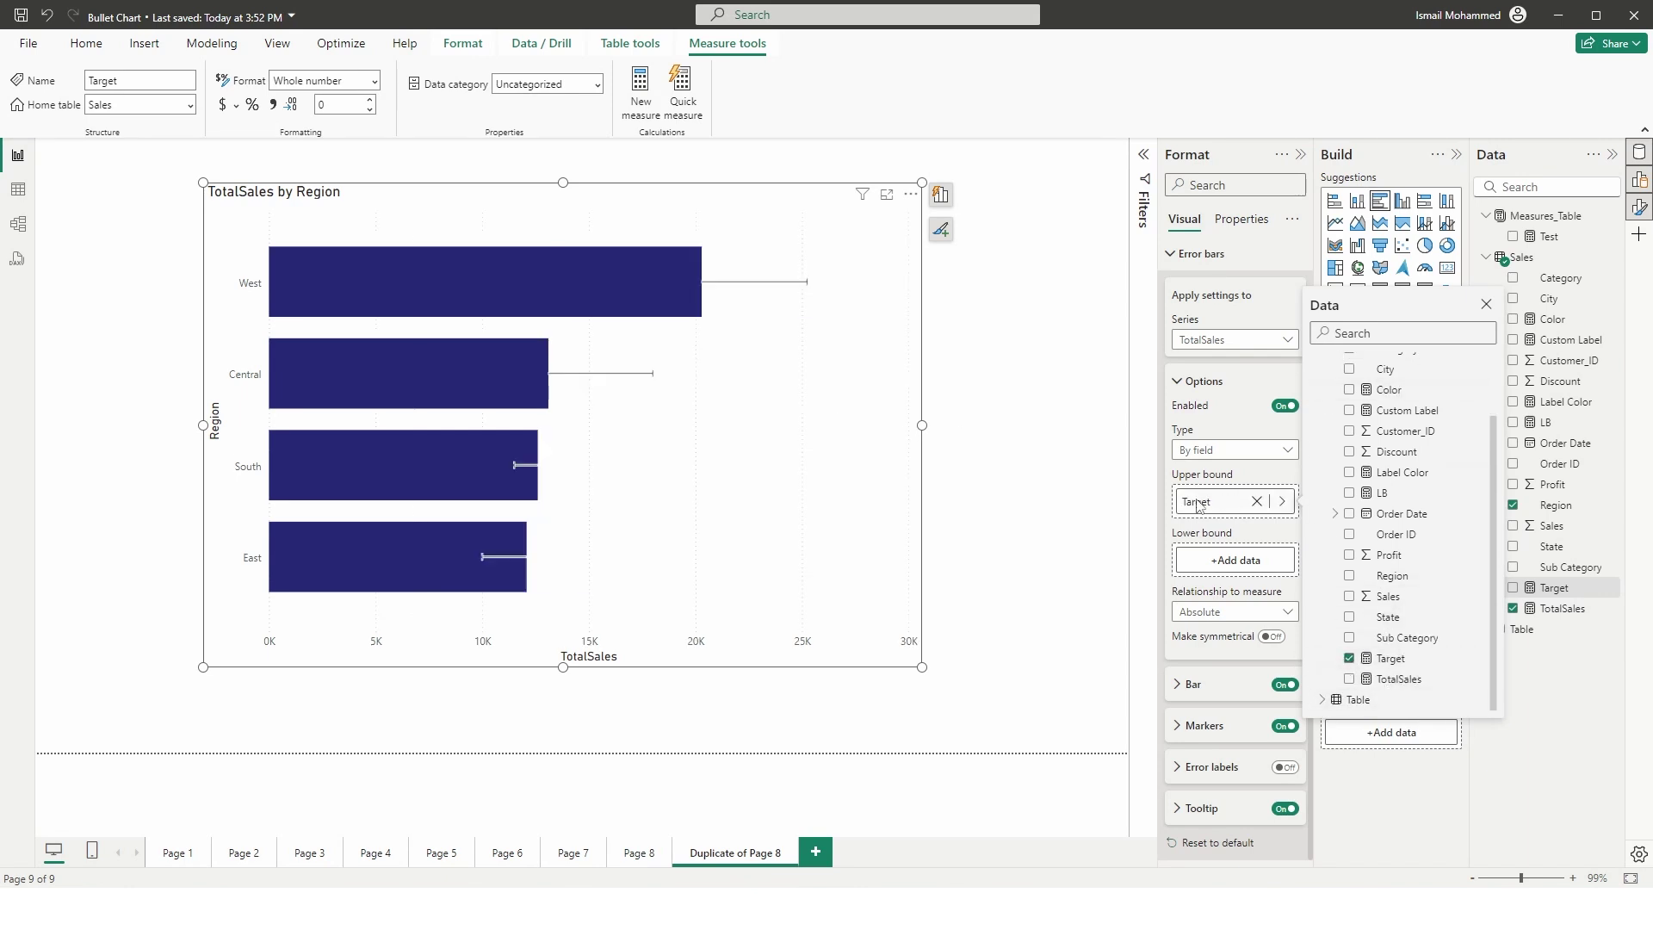
{"action": "left_click", "coordinate": [1218, 546]}
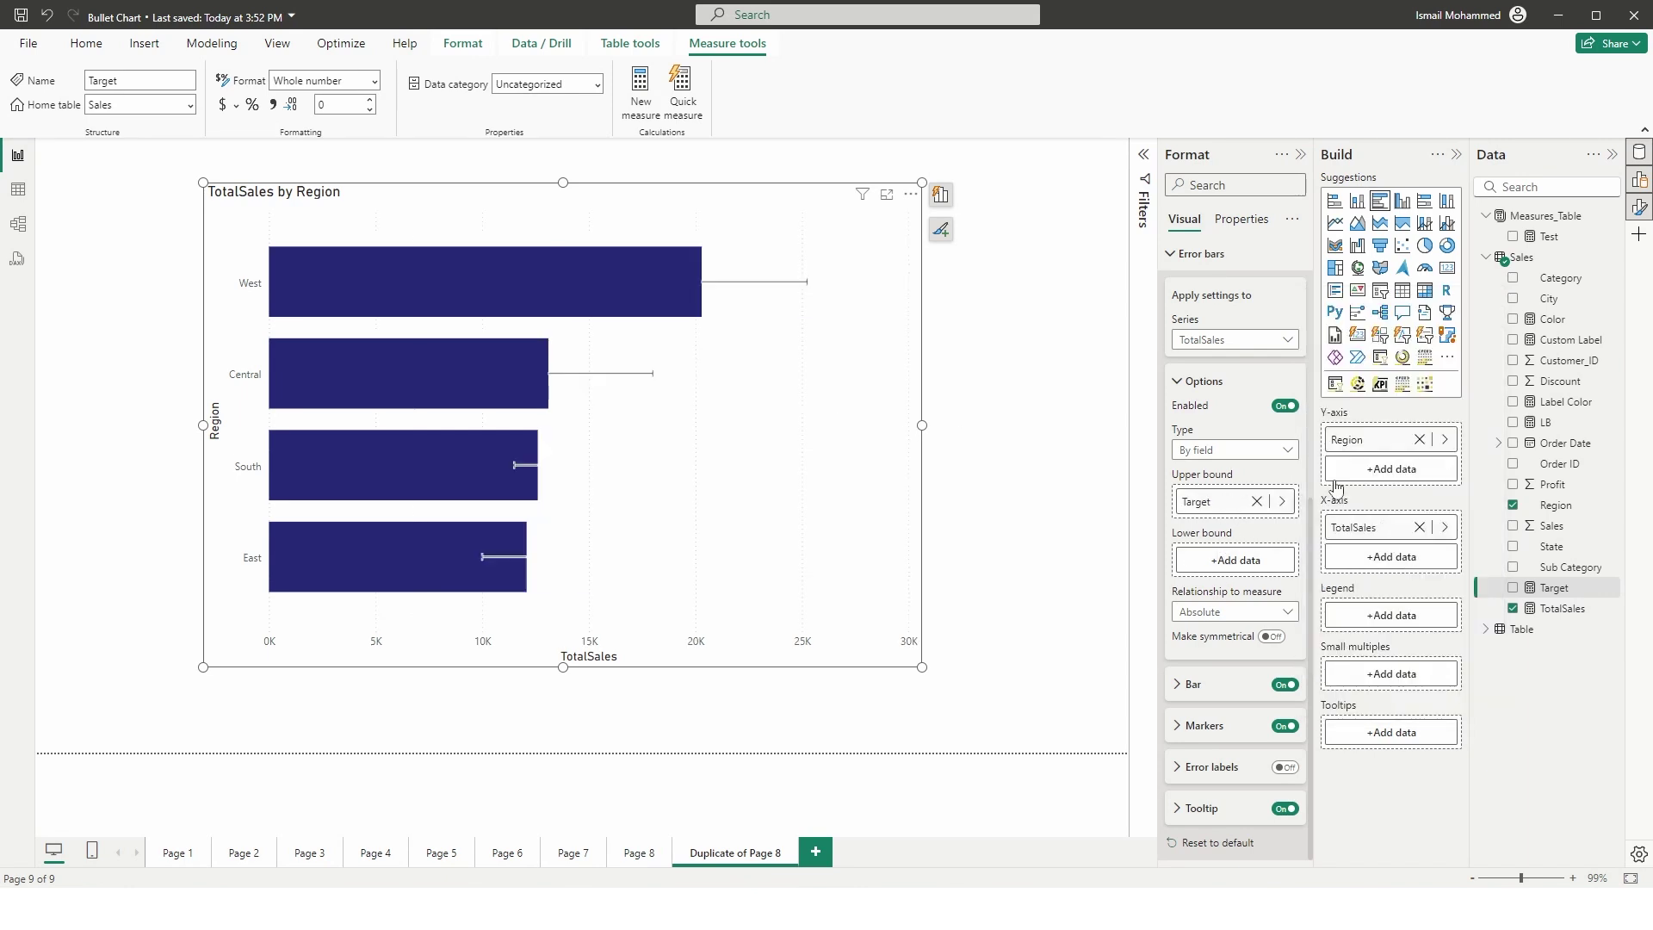
Step: Create a new measure in Measures_Table with the formula Low_Bound = 0
{"action": "left_click", "coordinate": [1560, 236]}
{"action": "left_click", "coordinate": [1602, 217]}
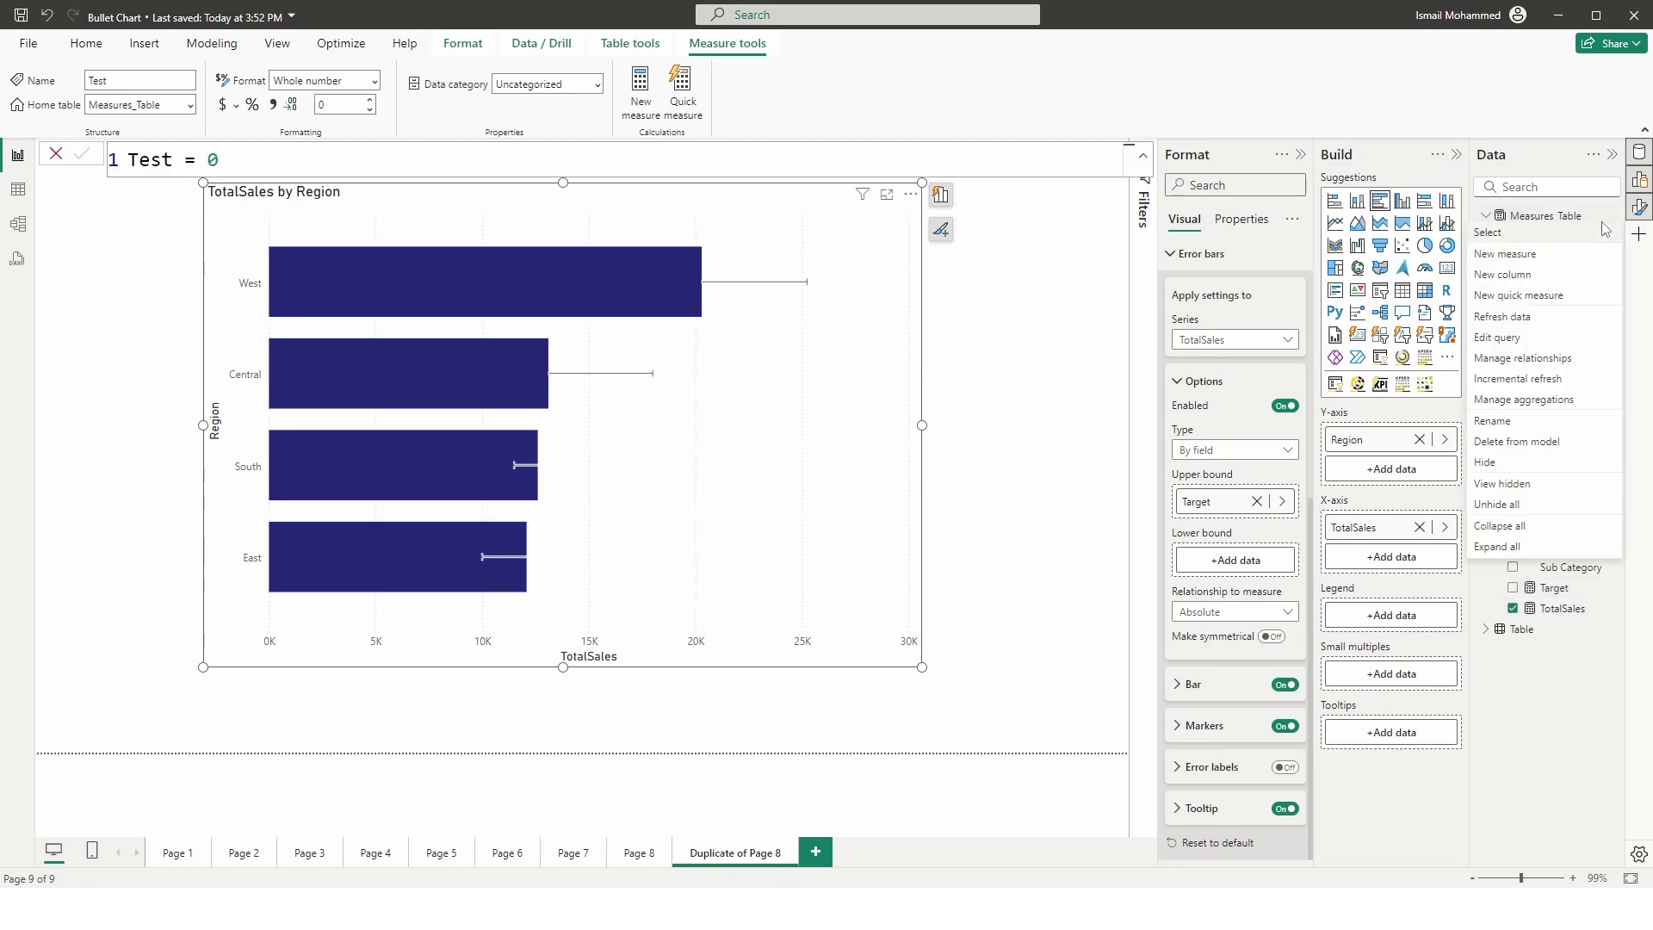
{"action": "left_click", "coordinate": [1505, 253]}
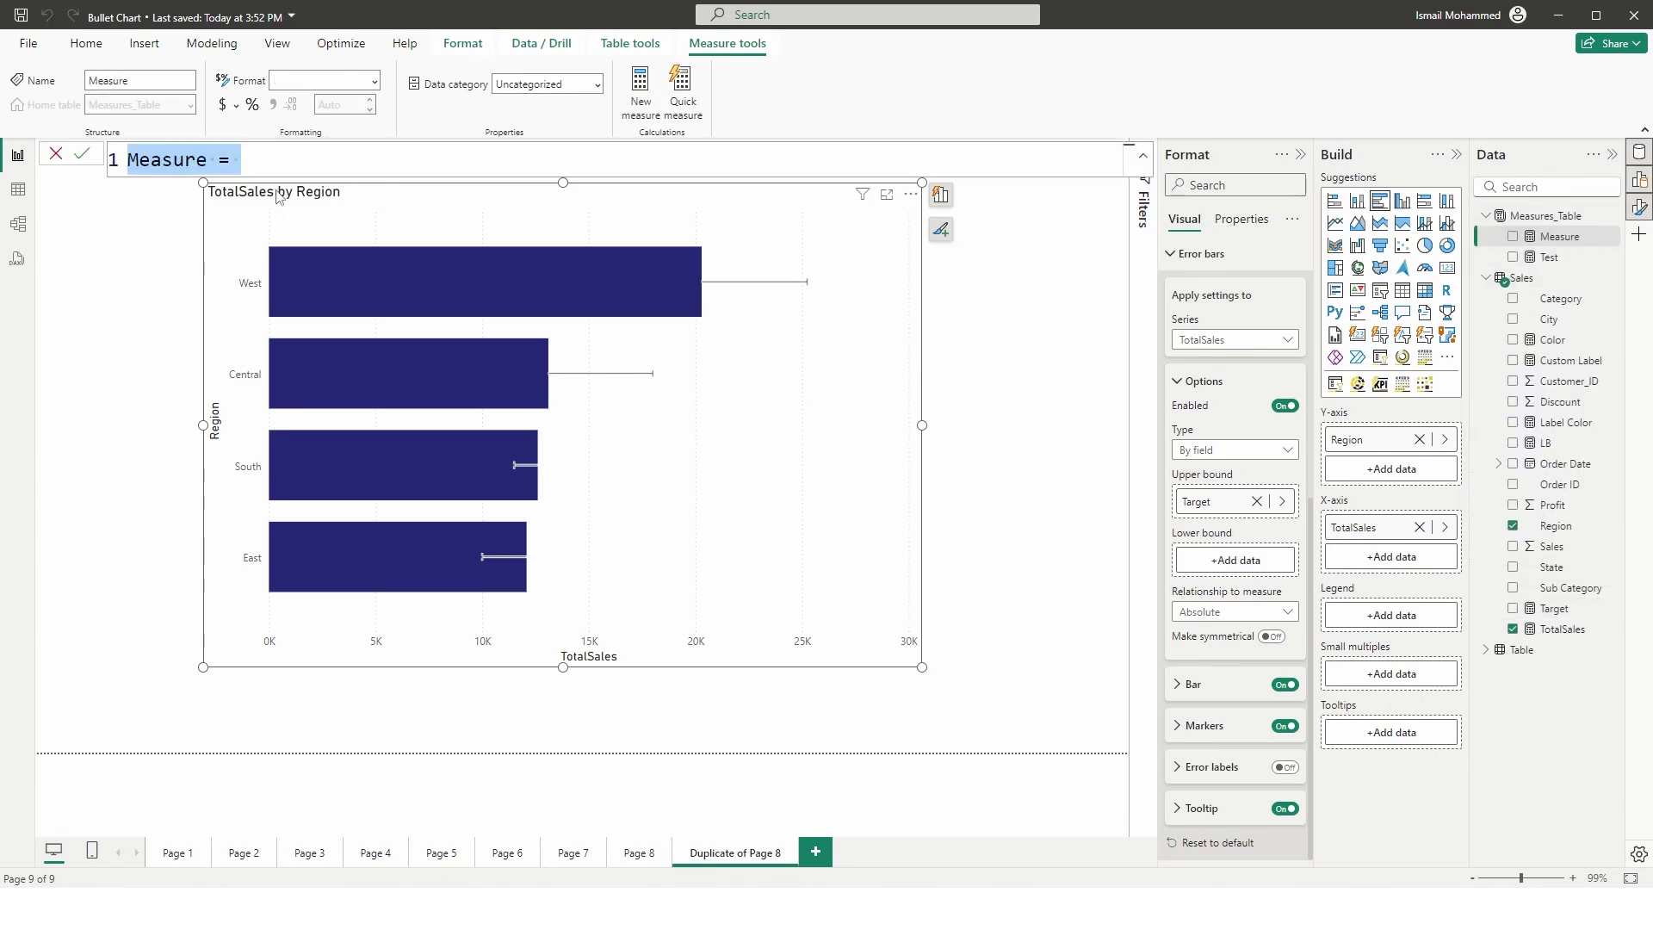
{"action": "type", "text": "Low_Bount"}
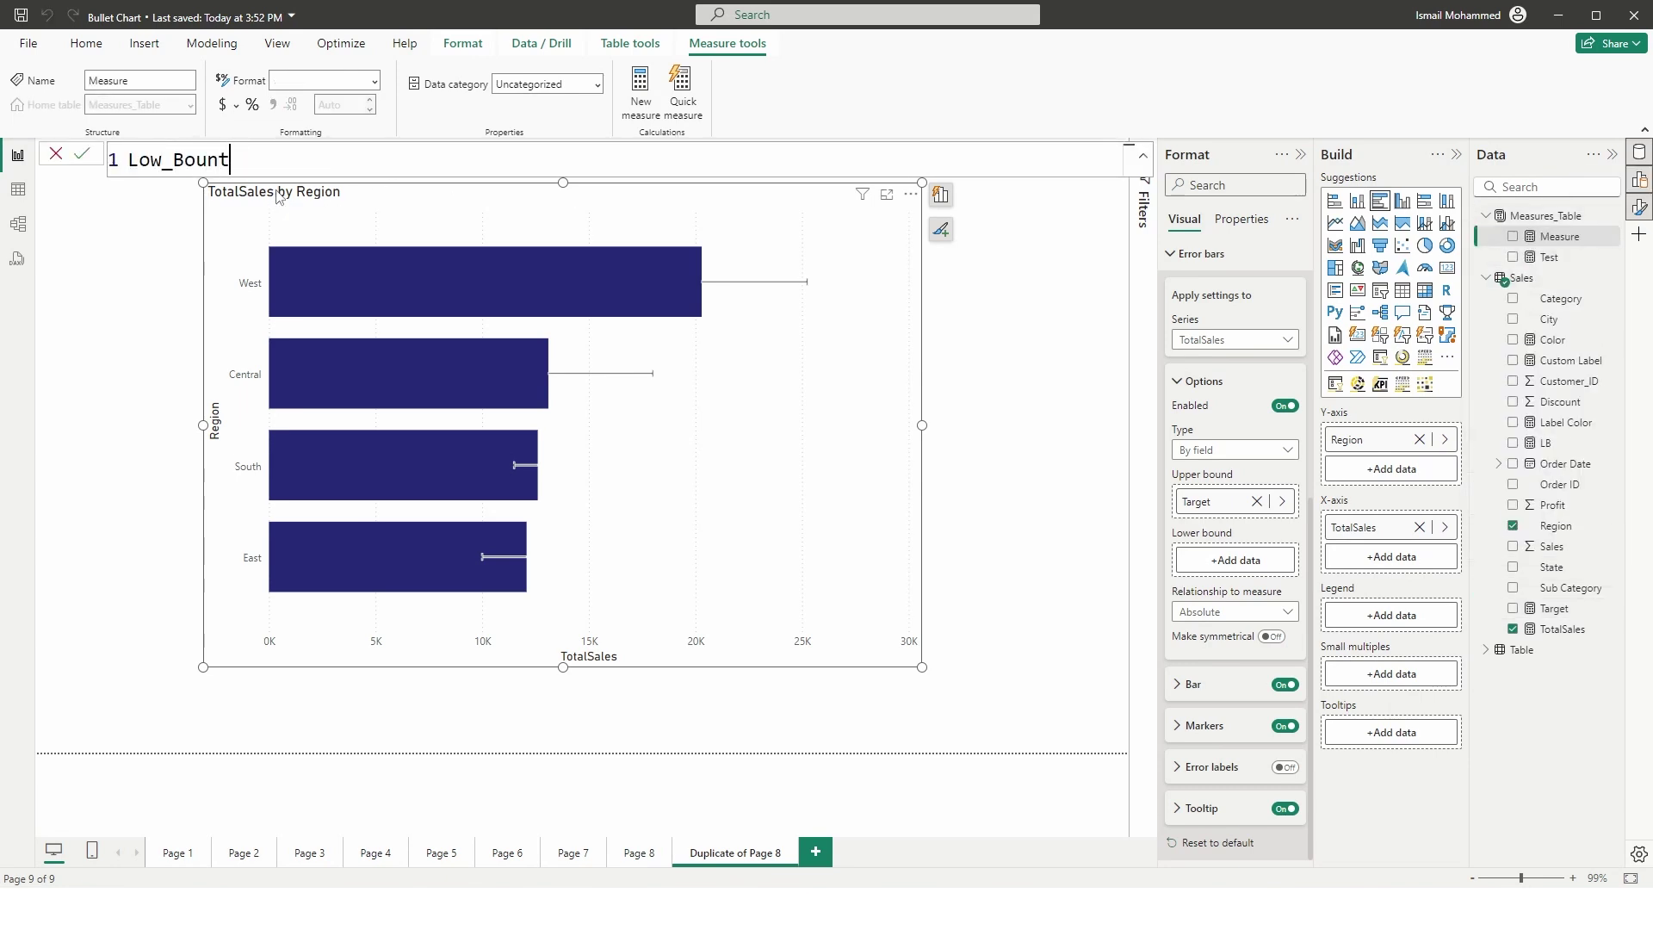
{"action": "key", "text": "BackSpace"}
{"action": "type", "text": "d = 0"}
{"action": "left_click", "coordinate": [82, 153]}
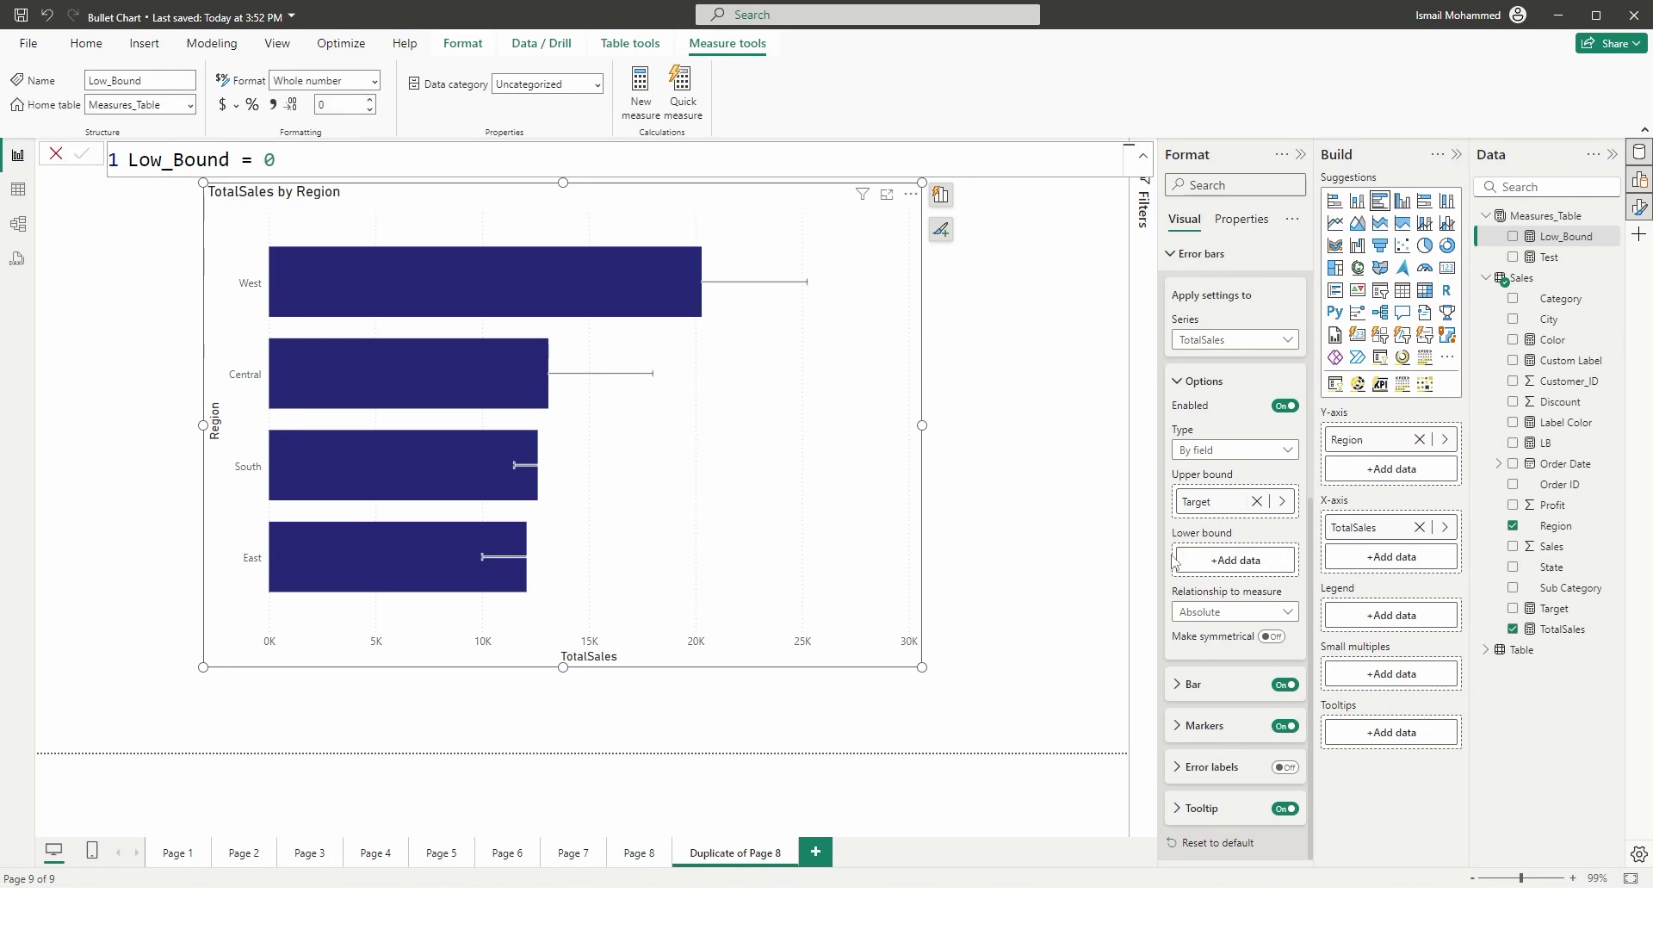
Step: Set the error bars' lower bound to the Low_Bound measure from Measures_Table
{"action": "left_click", "coordinate": [1238, 561]}
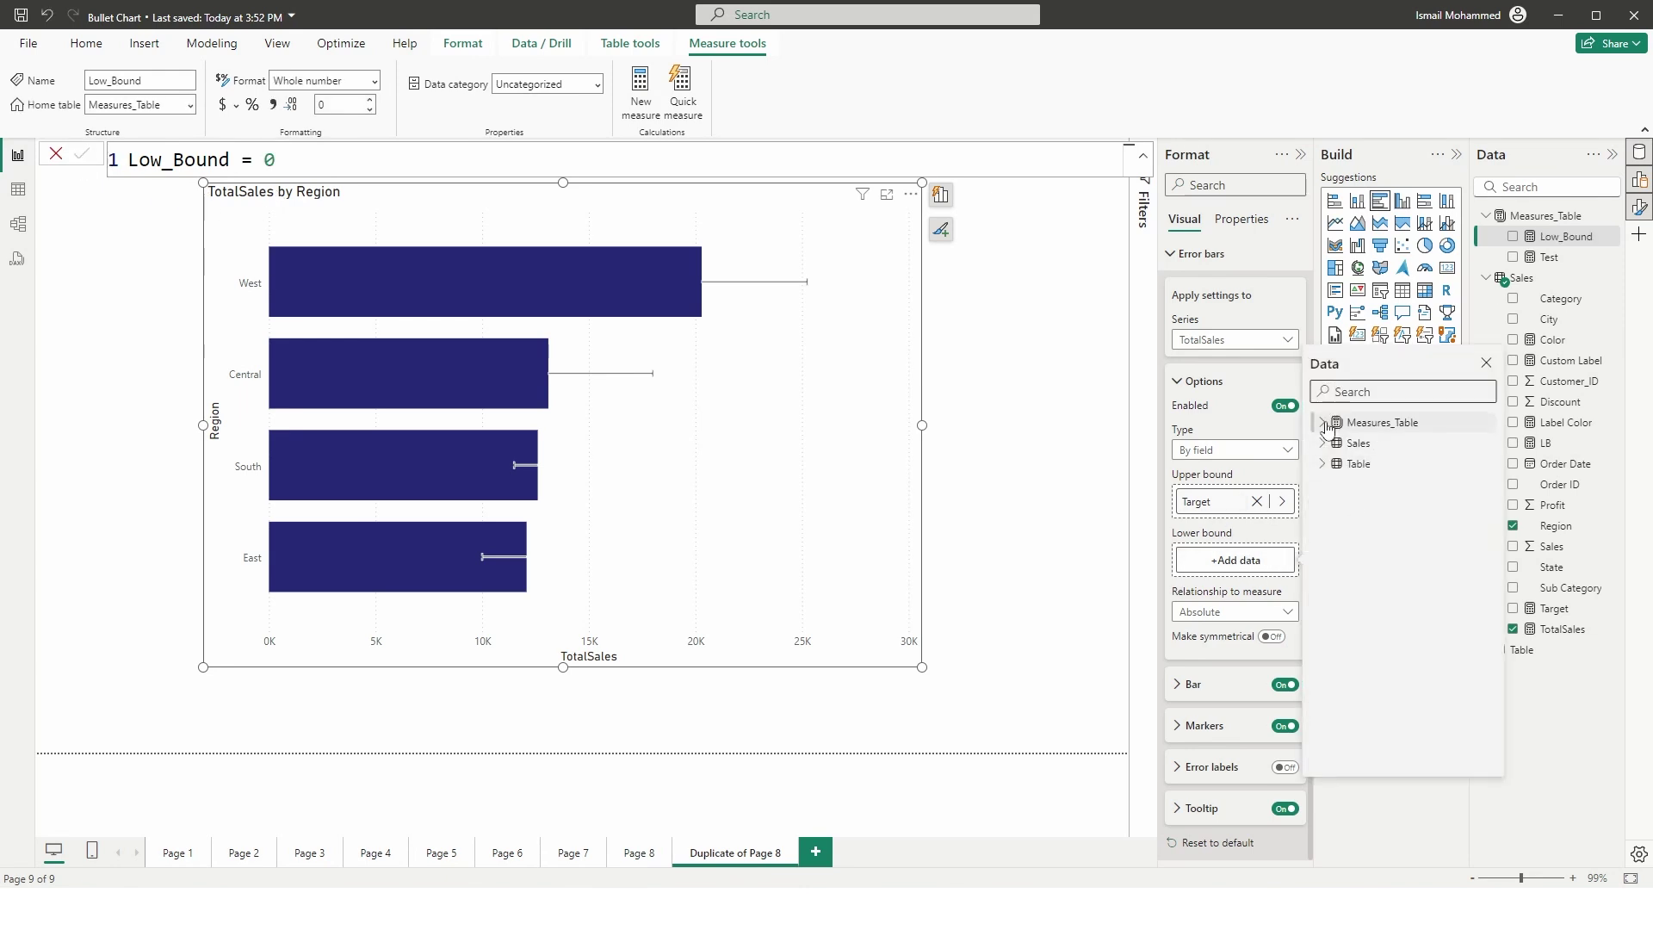
{"action": "left_click", "coordinate": [1323, 421]}
{"action": "left_click", "coordinate": [1378, 442]}
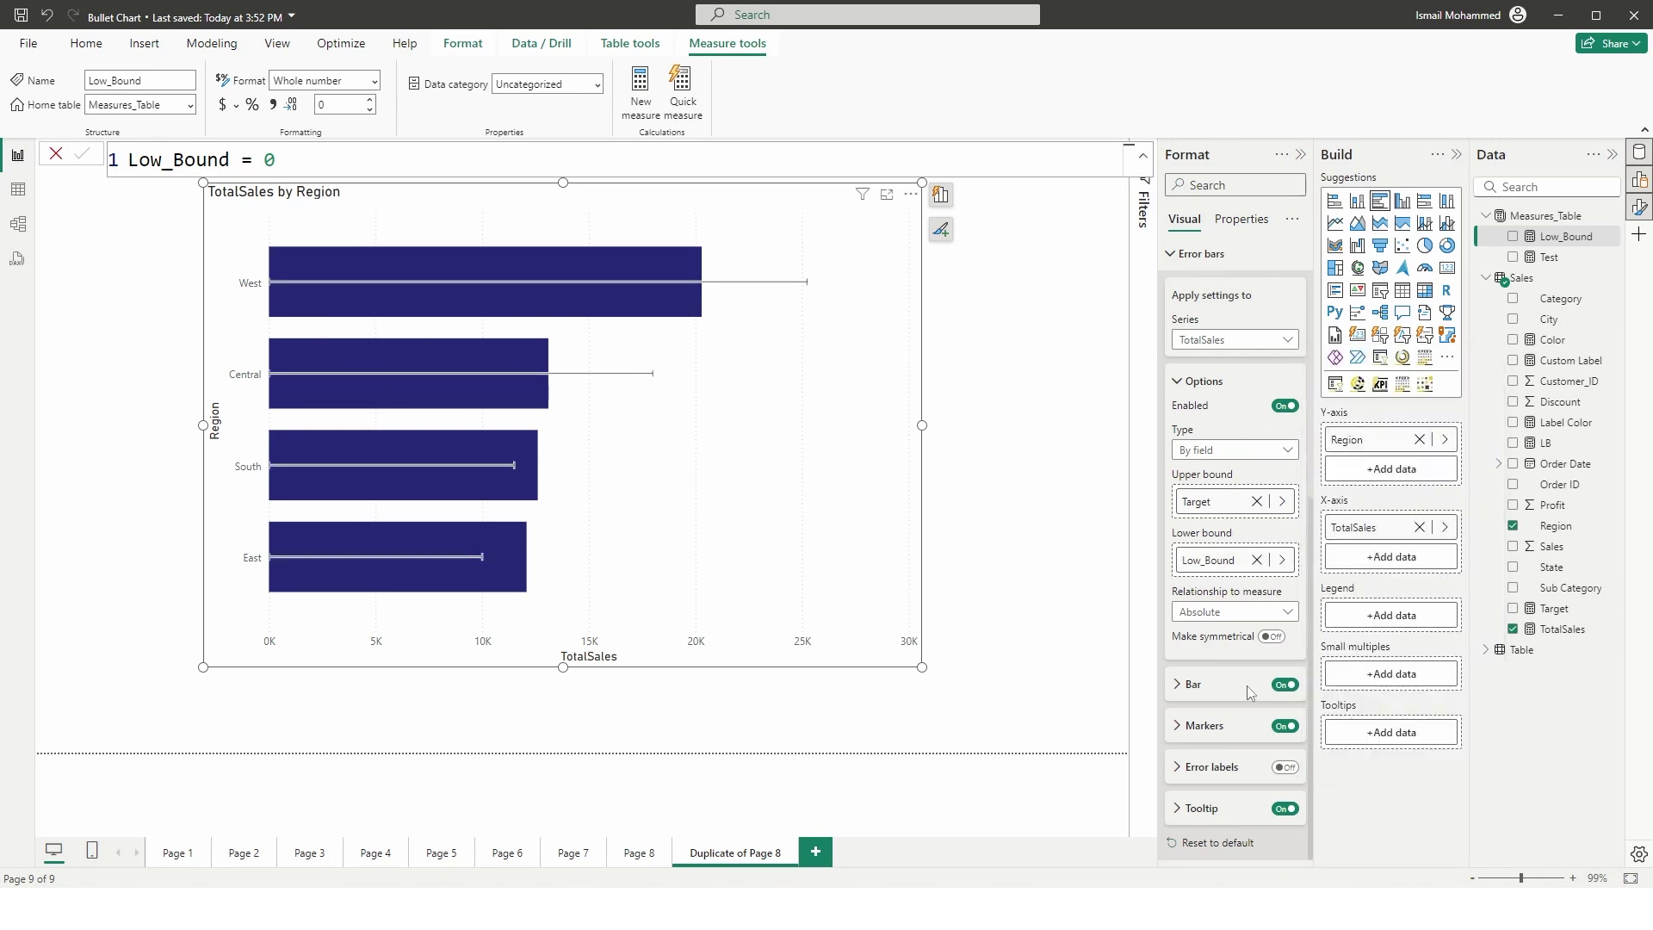
Step: Set the error bars' bar color to black and their border size to 0 px
{"action": "left_click", "coordinate": [1188, 686]}
{"action": "scroll", "coordinate": [1248, 603], "scroll_direction": "down", "scroll_amount": 4}
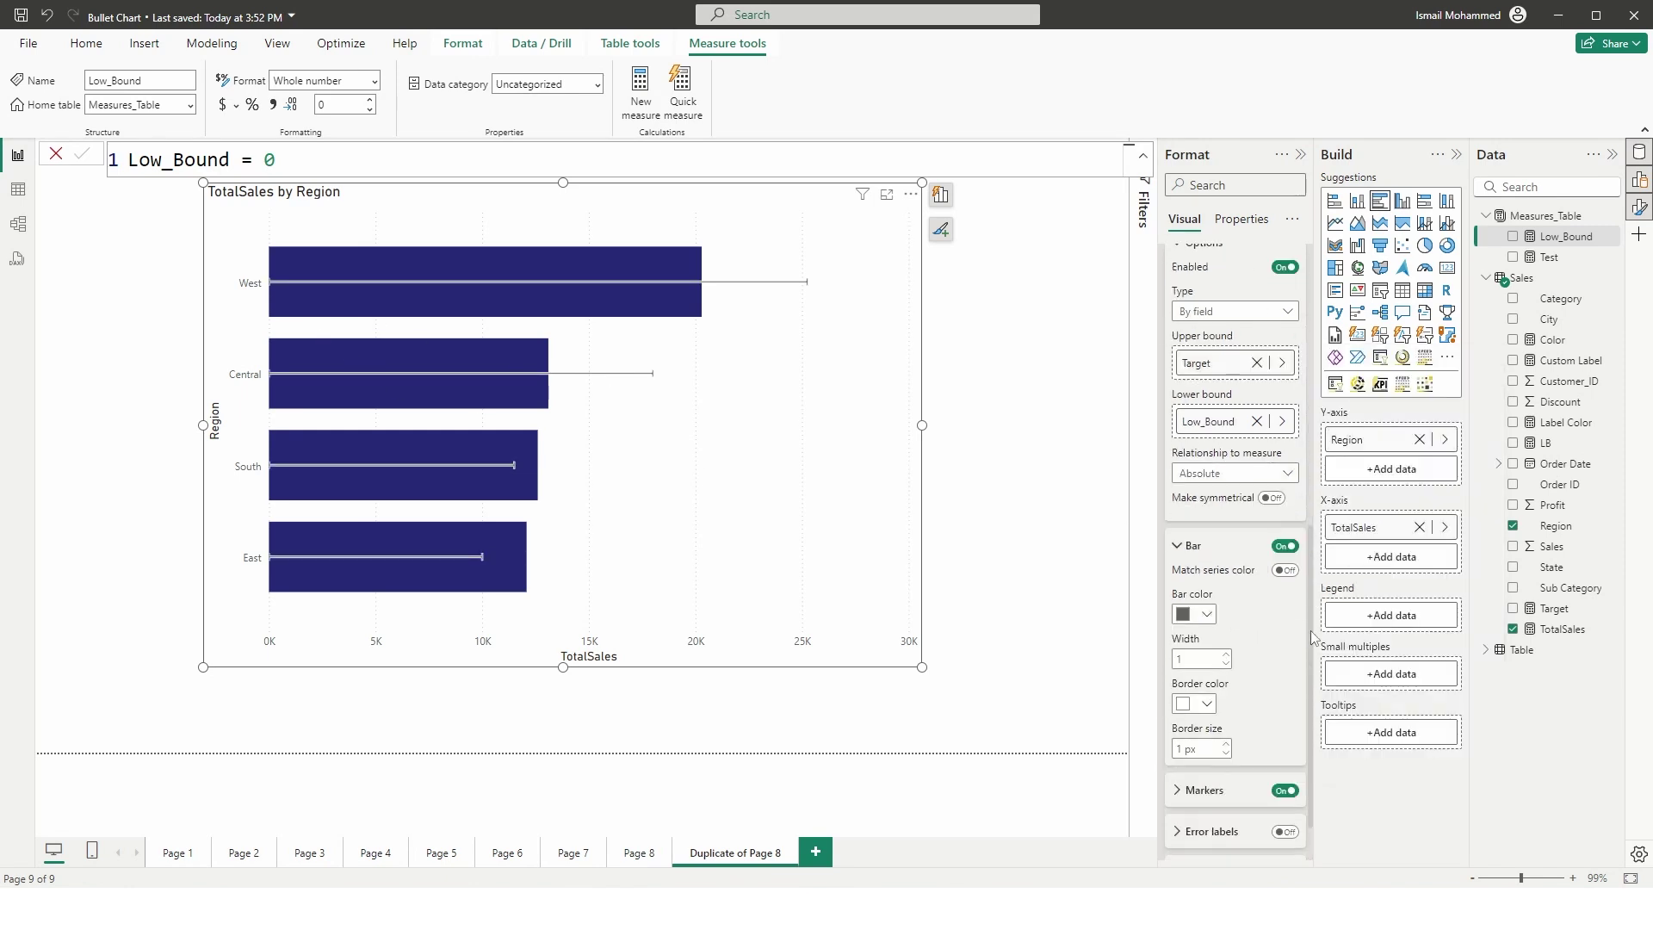
{"action": "left_click", "coordinate": [1205, 551]}
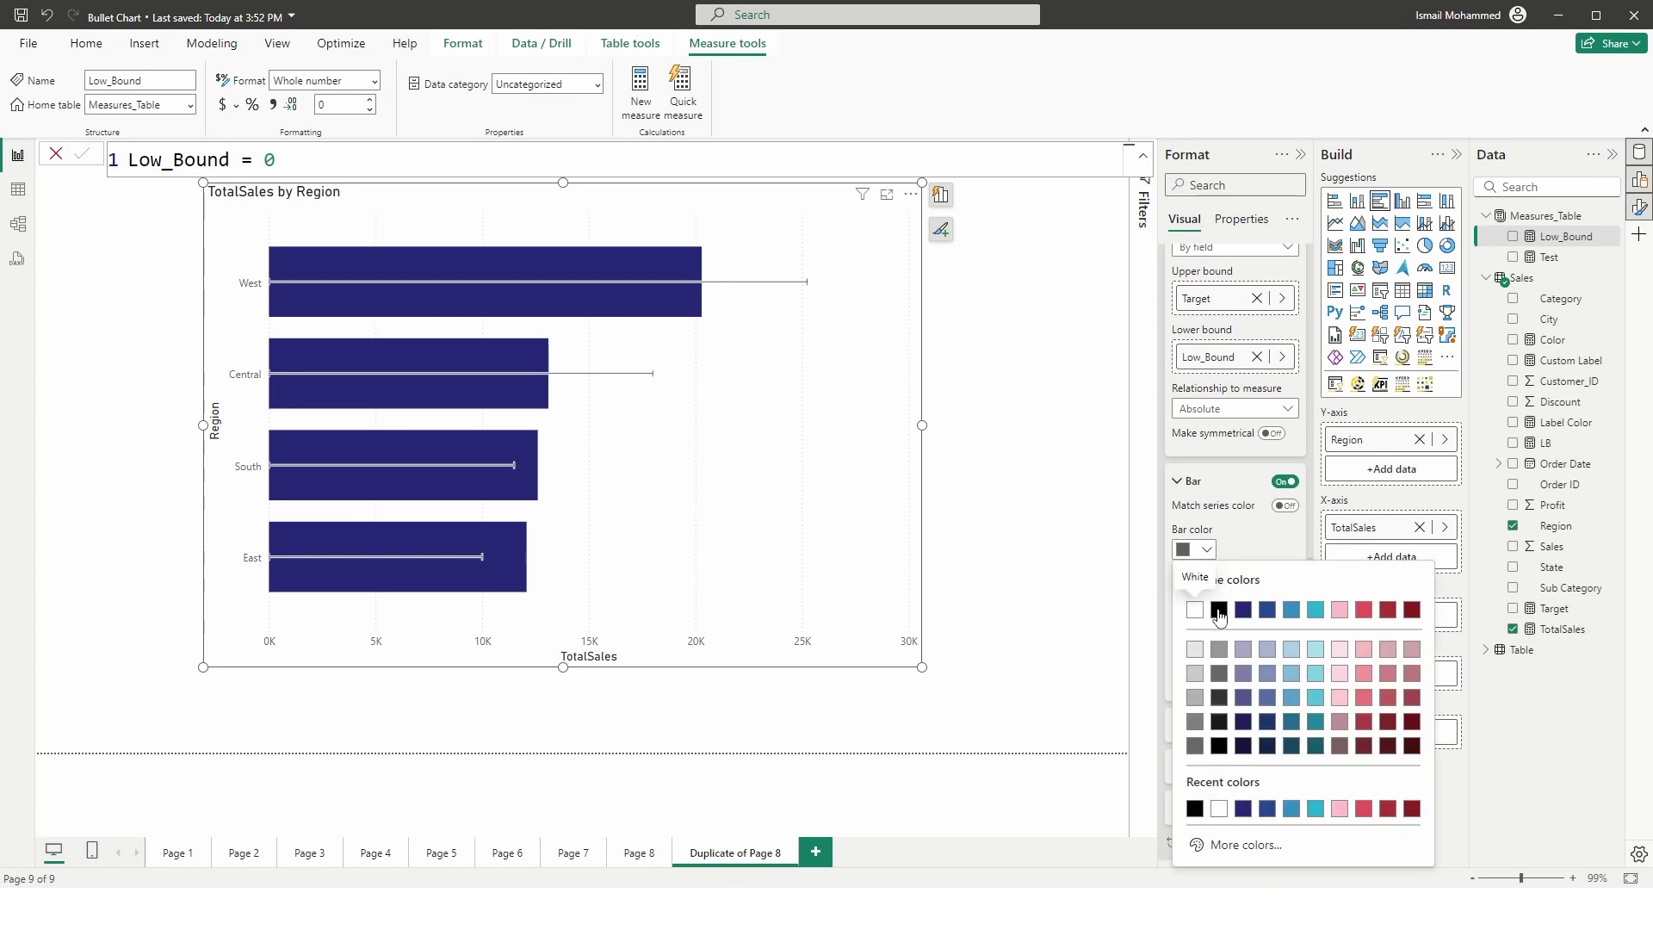
{"action": "left_click", "coordinate": [1215, 607]}
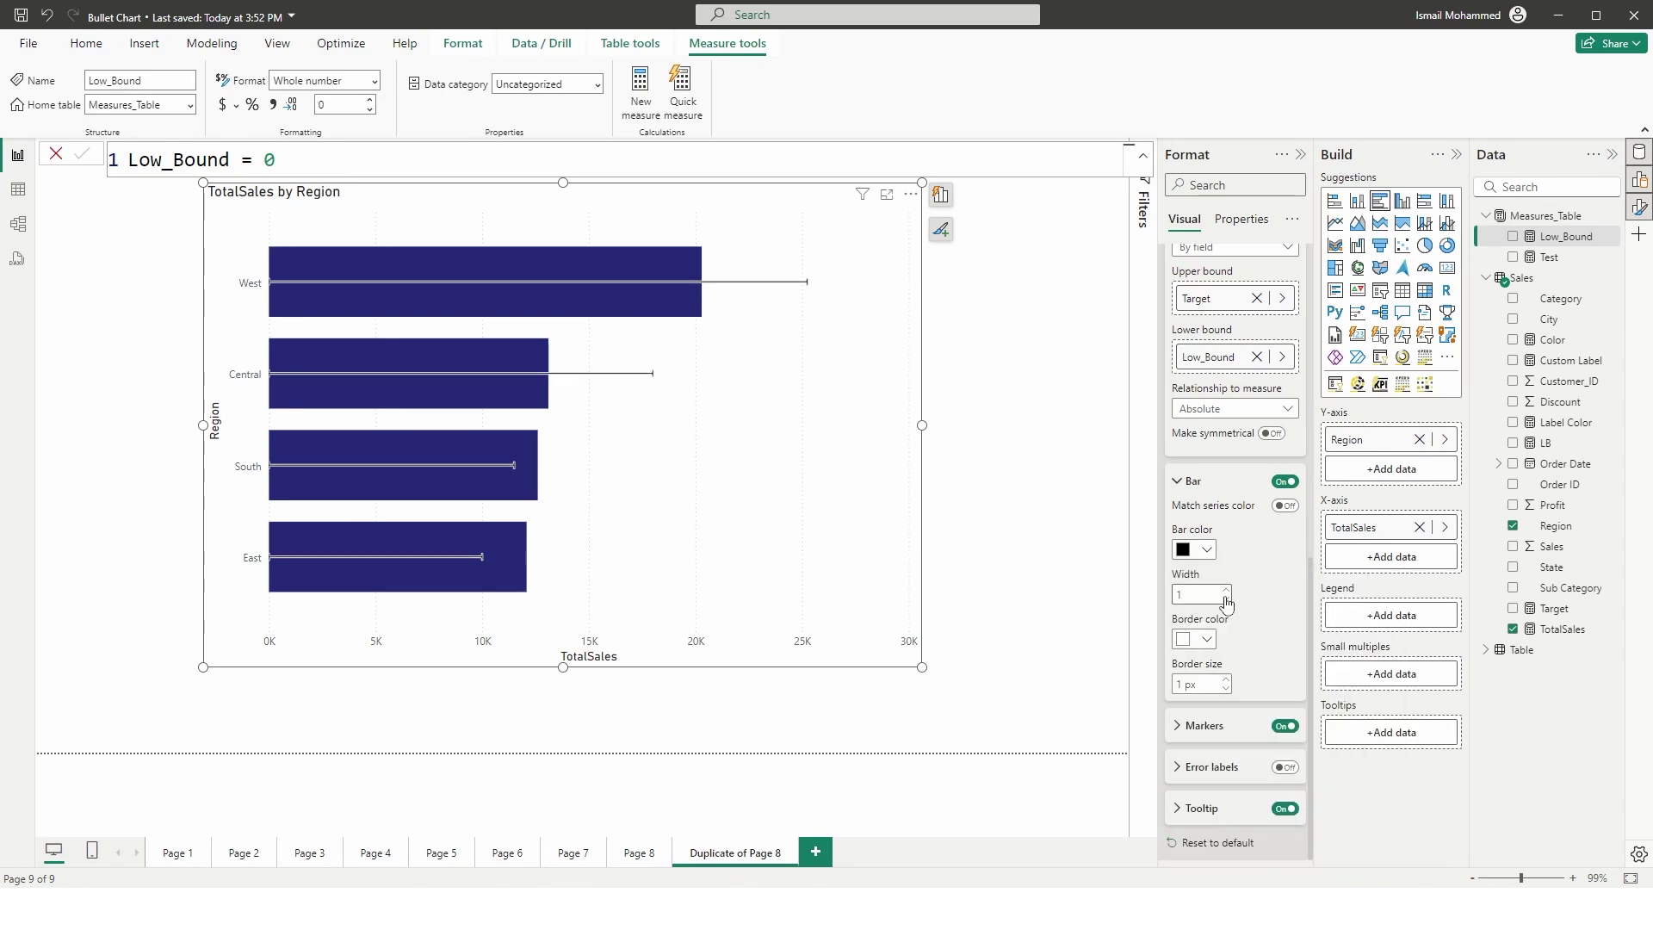
{"action": "left_click", "coordinate": [1227, 689]}
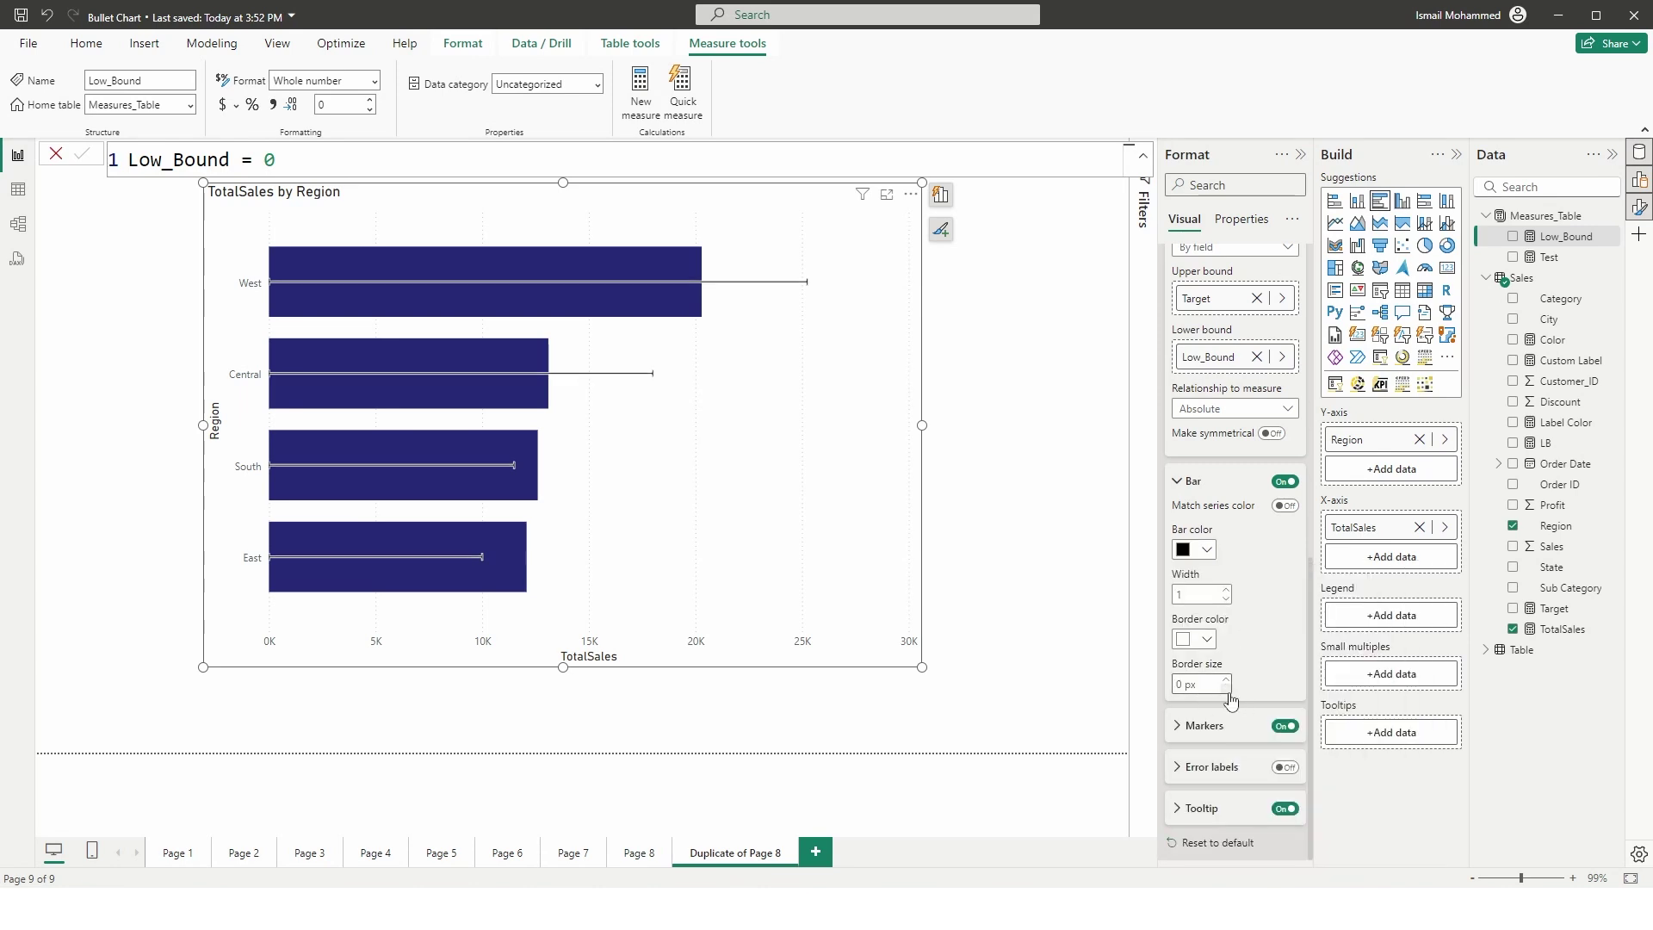
Step: Give the error bar markers the long dash shape and a larger size
{"action": "left_click", "coordinate": [1182, 726]}
{"action": "scroll", "coordinate": [1305, 590], "scroll_direction": "down", "scroll_amount": 1}
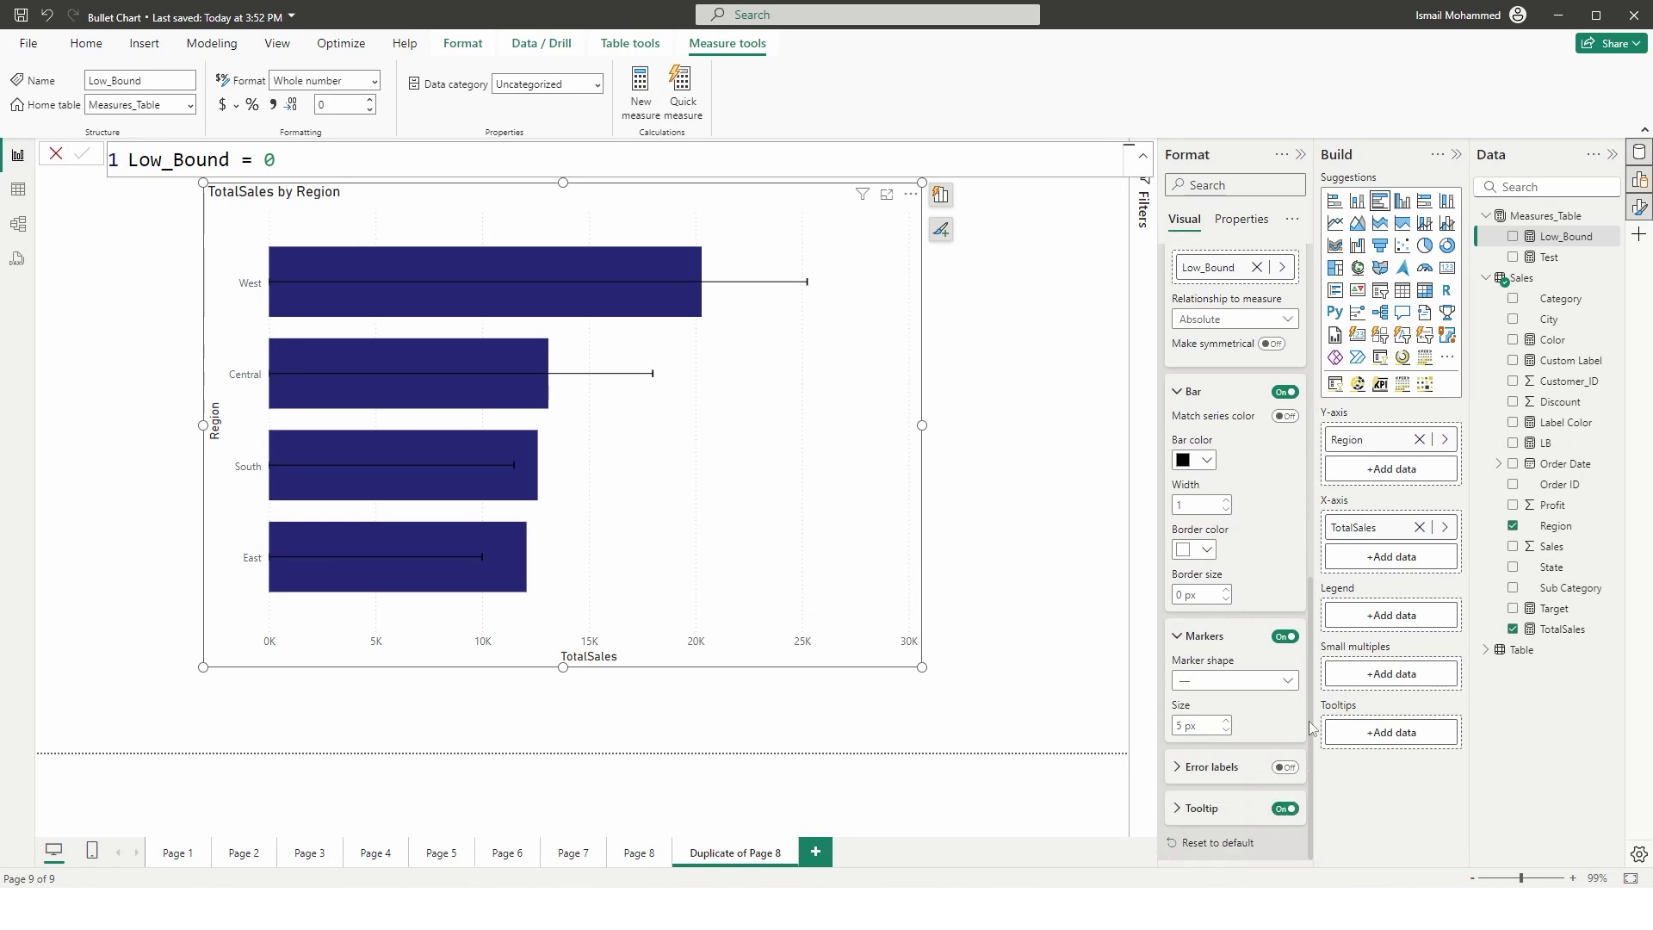
{"action": "left_click", "coordinate": [1277, 687]}
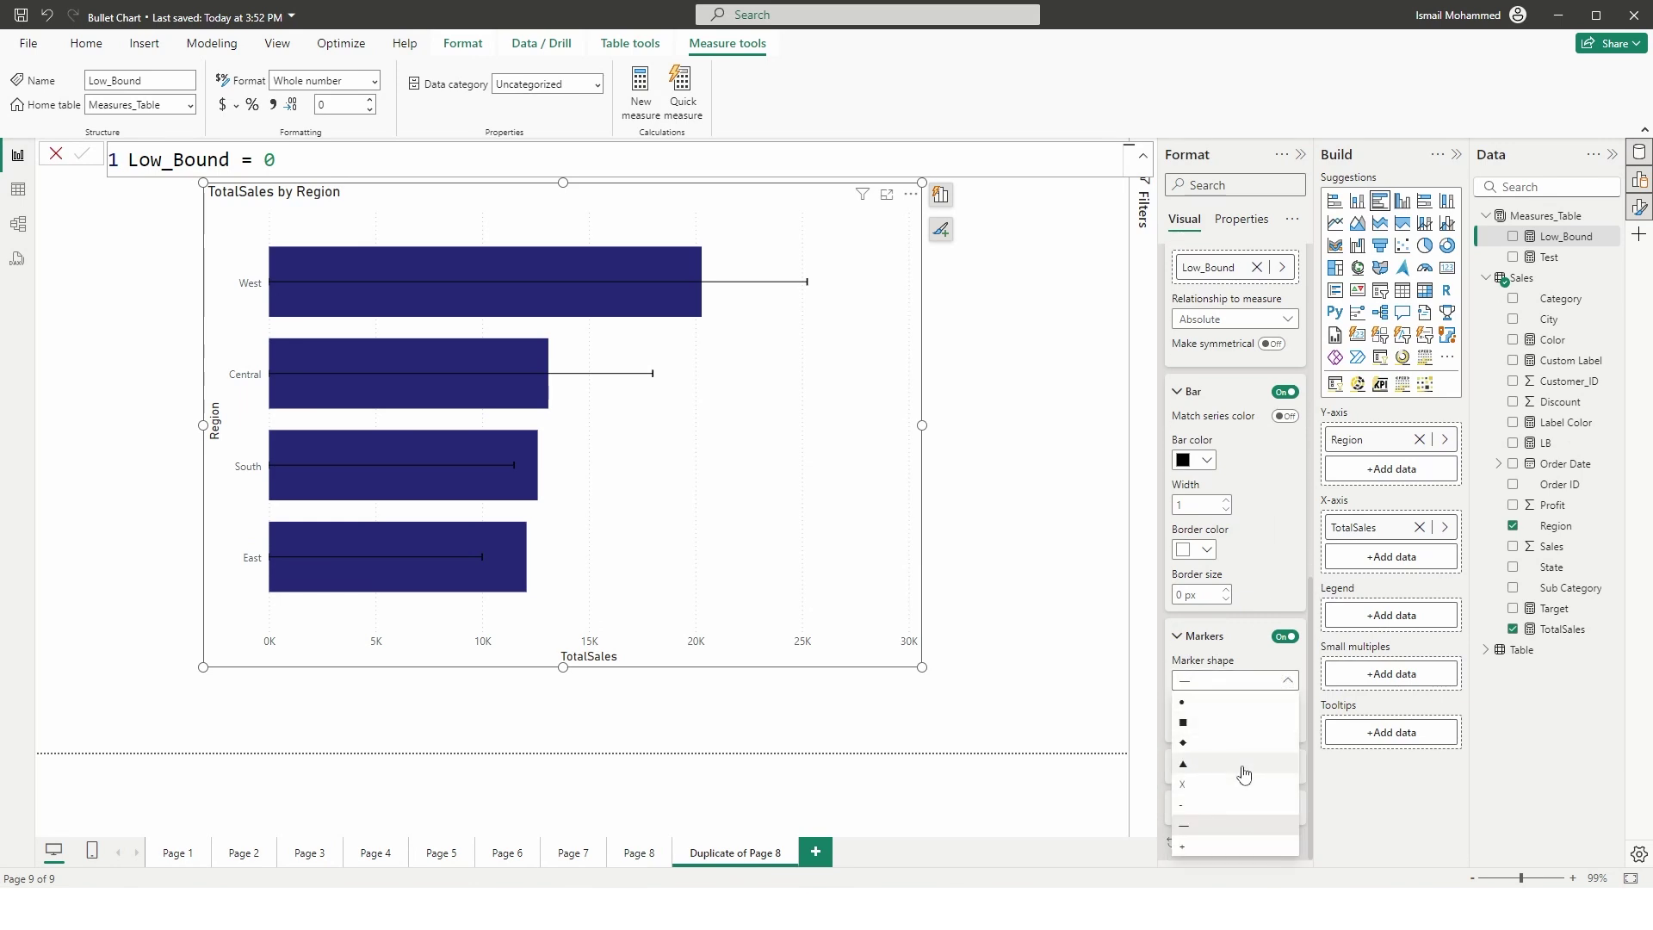
{"action": "left_click", "coordinate": [1205, 825]}
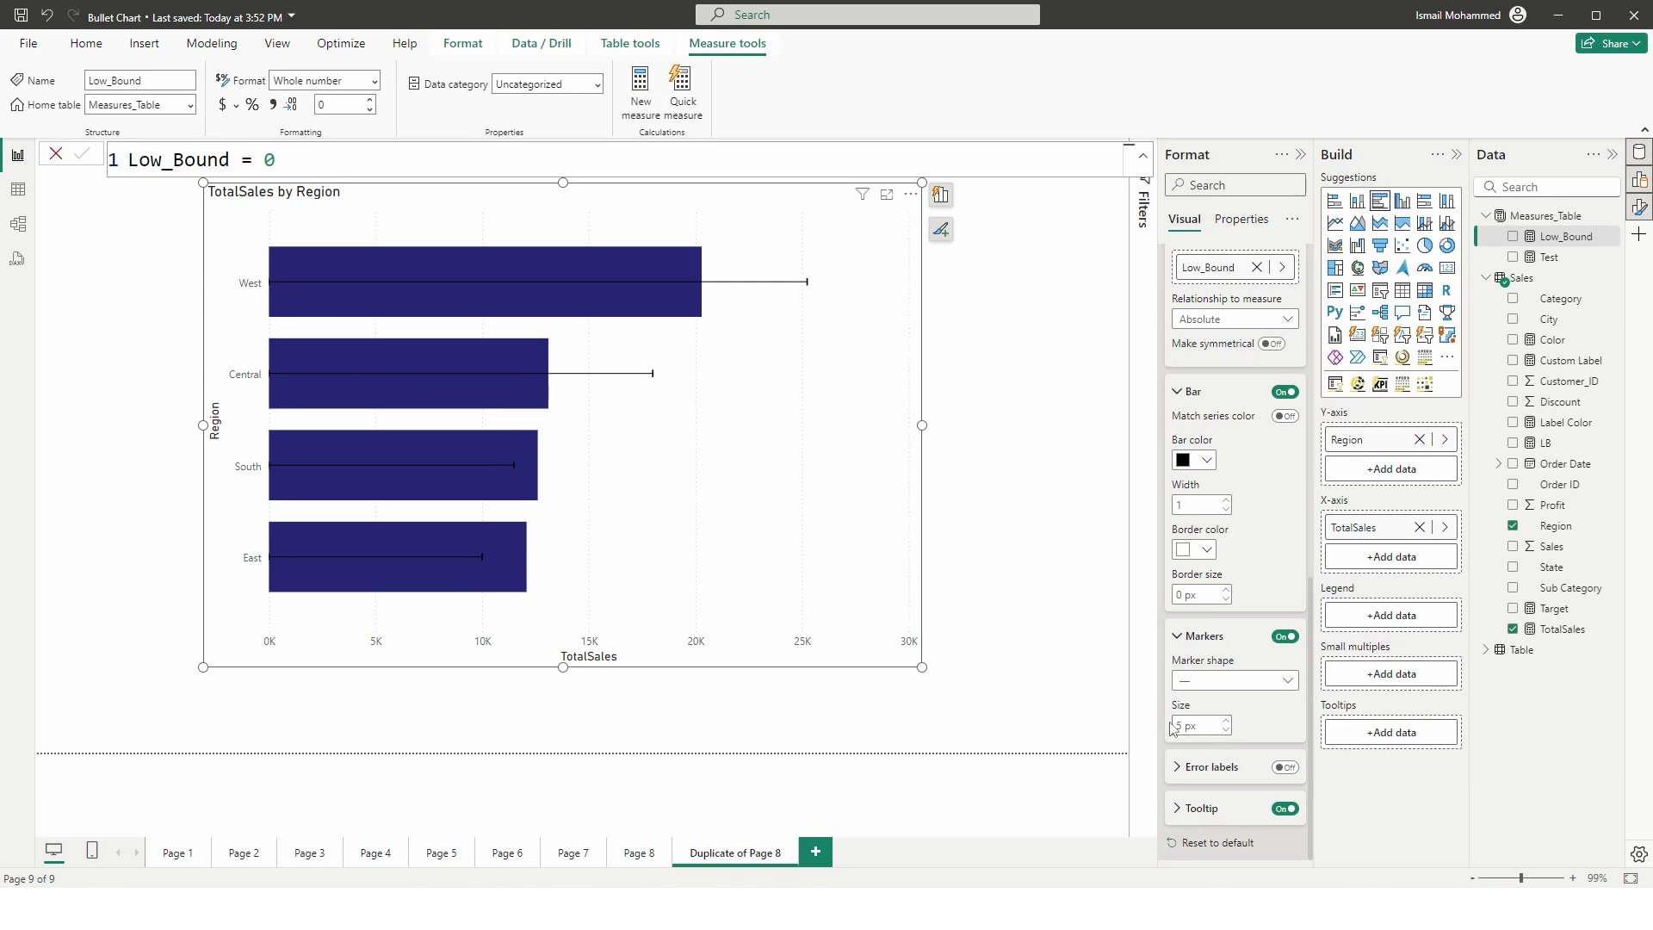
{"action": "double_click", "coordinate": [1184, 726]}
{"action": "left_click", "coordinate": [856, 369]}
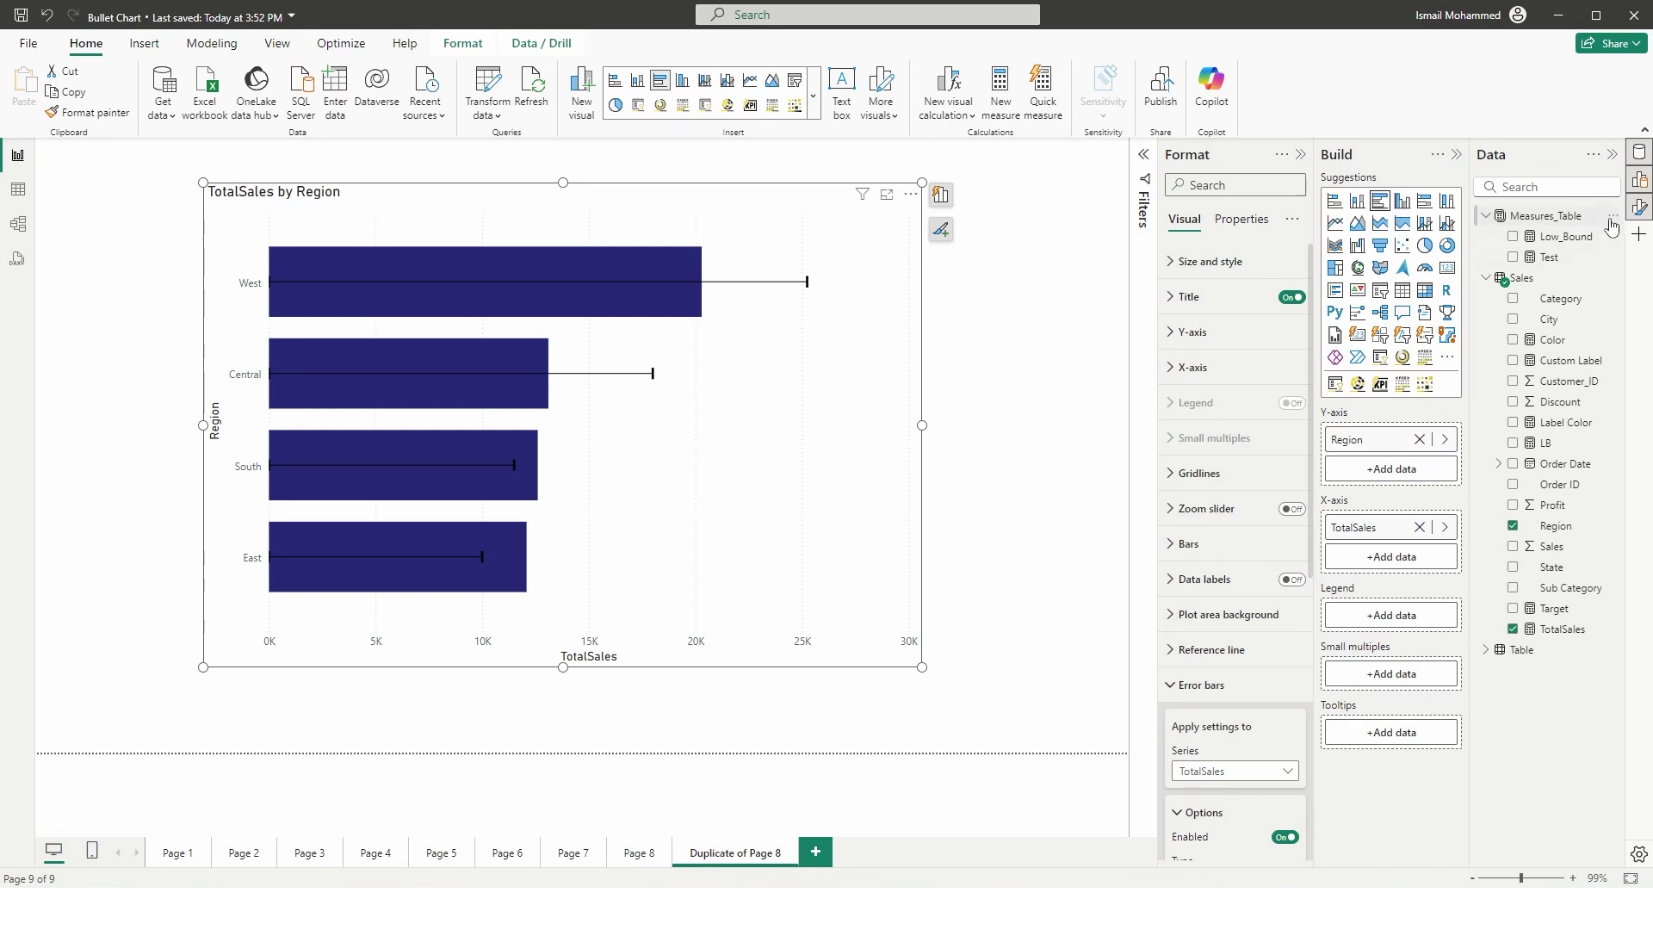
Step: Create a new measure named Bar_Color in Measures_Table and start its formula with an IF function
{"action": "left_click", "coordinate": [1610, 216]}
{"action": "left_click", "coordinate": [1531, 259]}
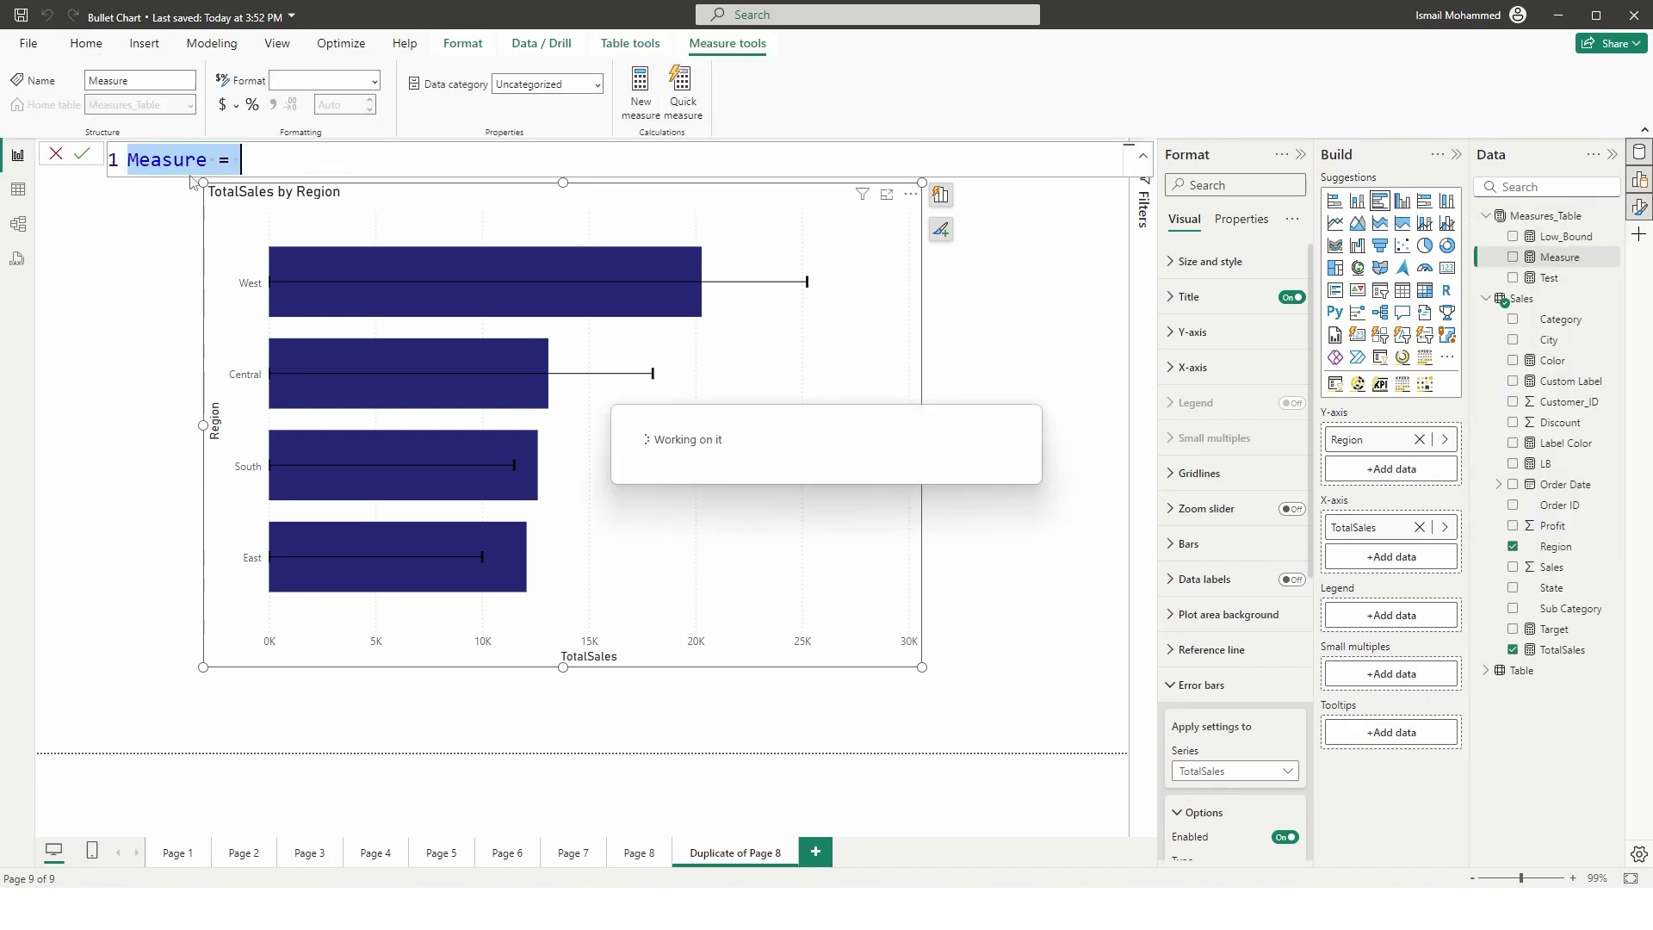
{"action": "type", "text": "Bar_"}
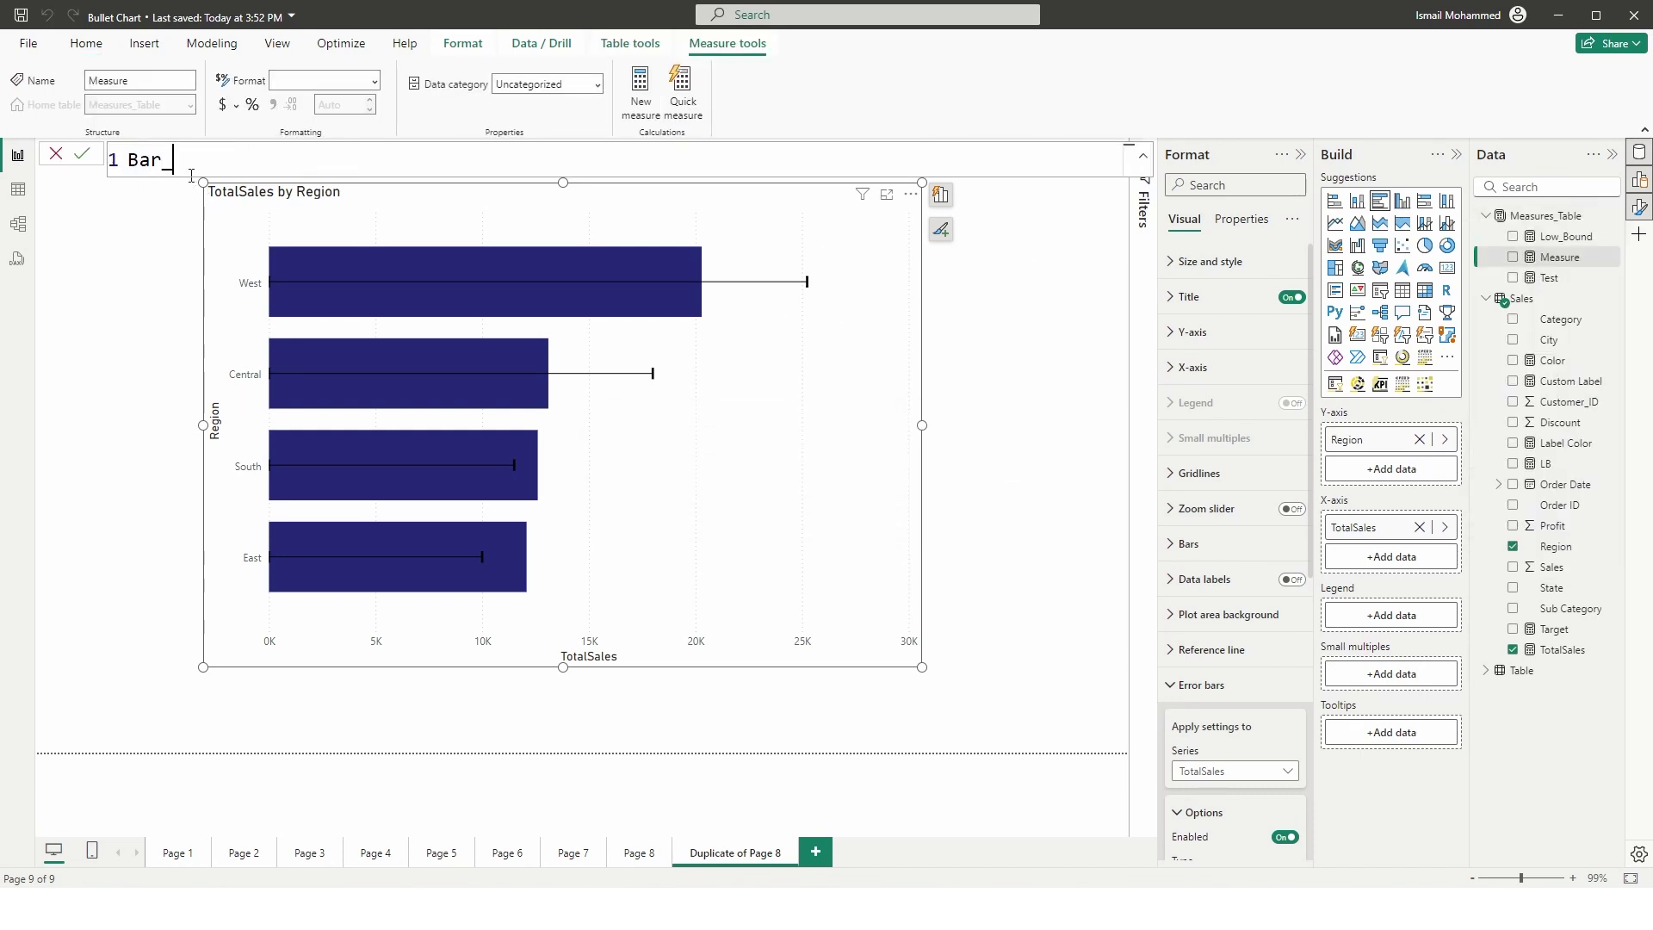
{"action": "type", "text": "Color = IF("}
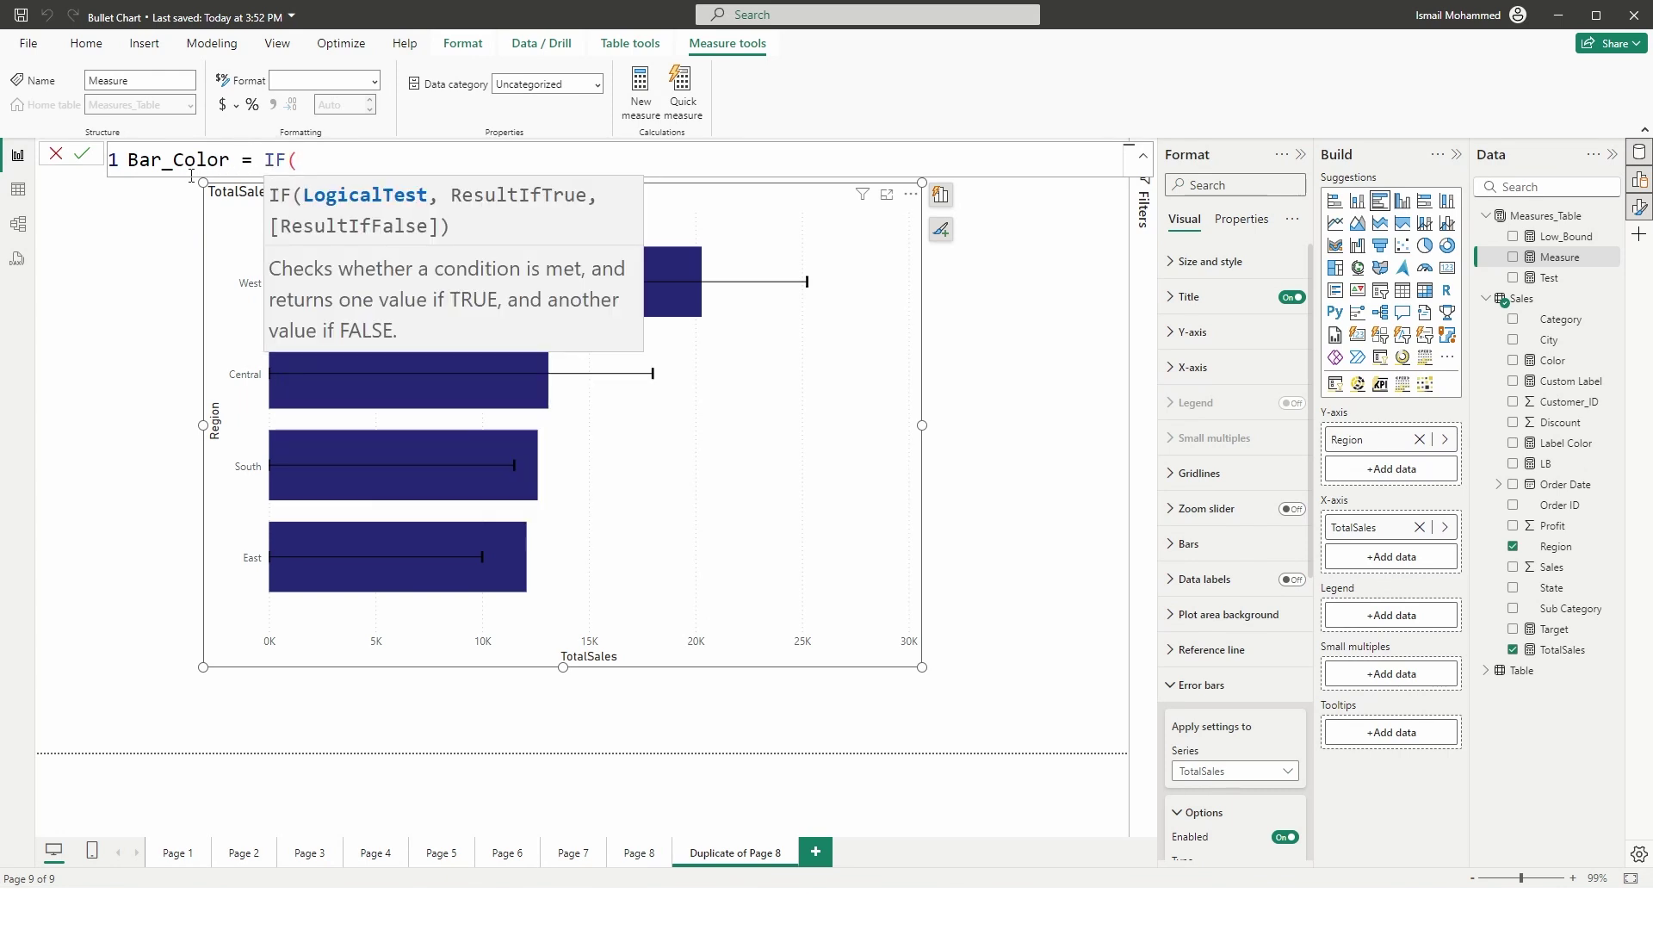
{"action": "left_click", "coordinate": [303, 159]}
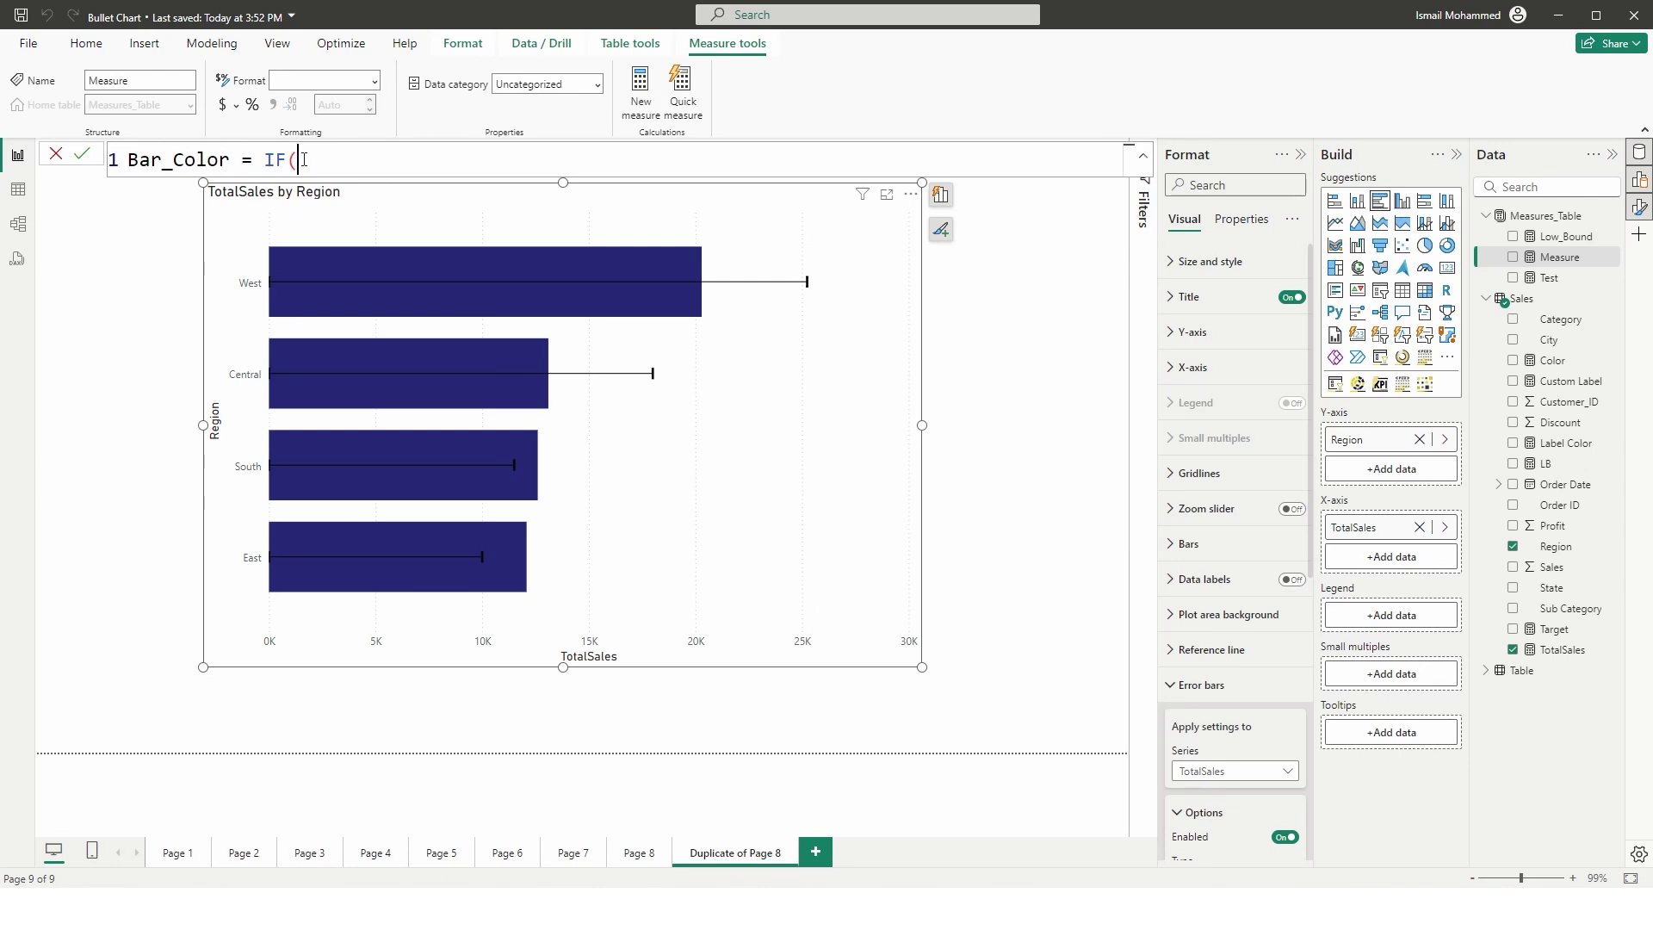
Step: Enter [Target] - [TotalSales]/[Target] as the start of the IF condition in the Bar_Color formula
{"action": "type", "text": "[Target] - "}
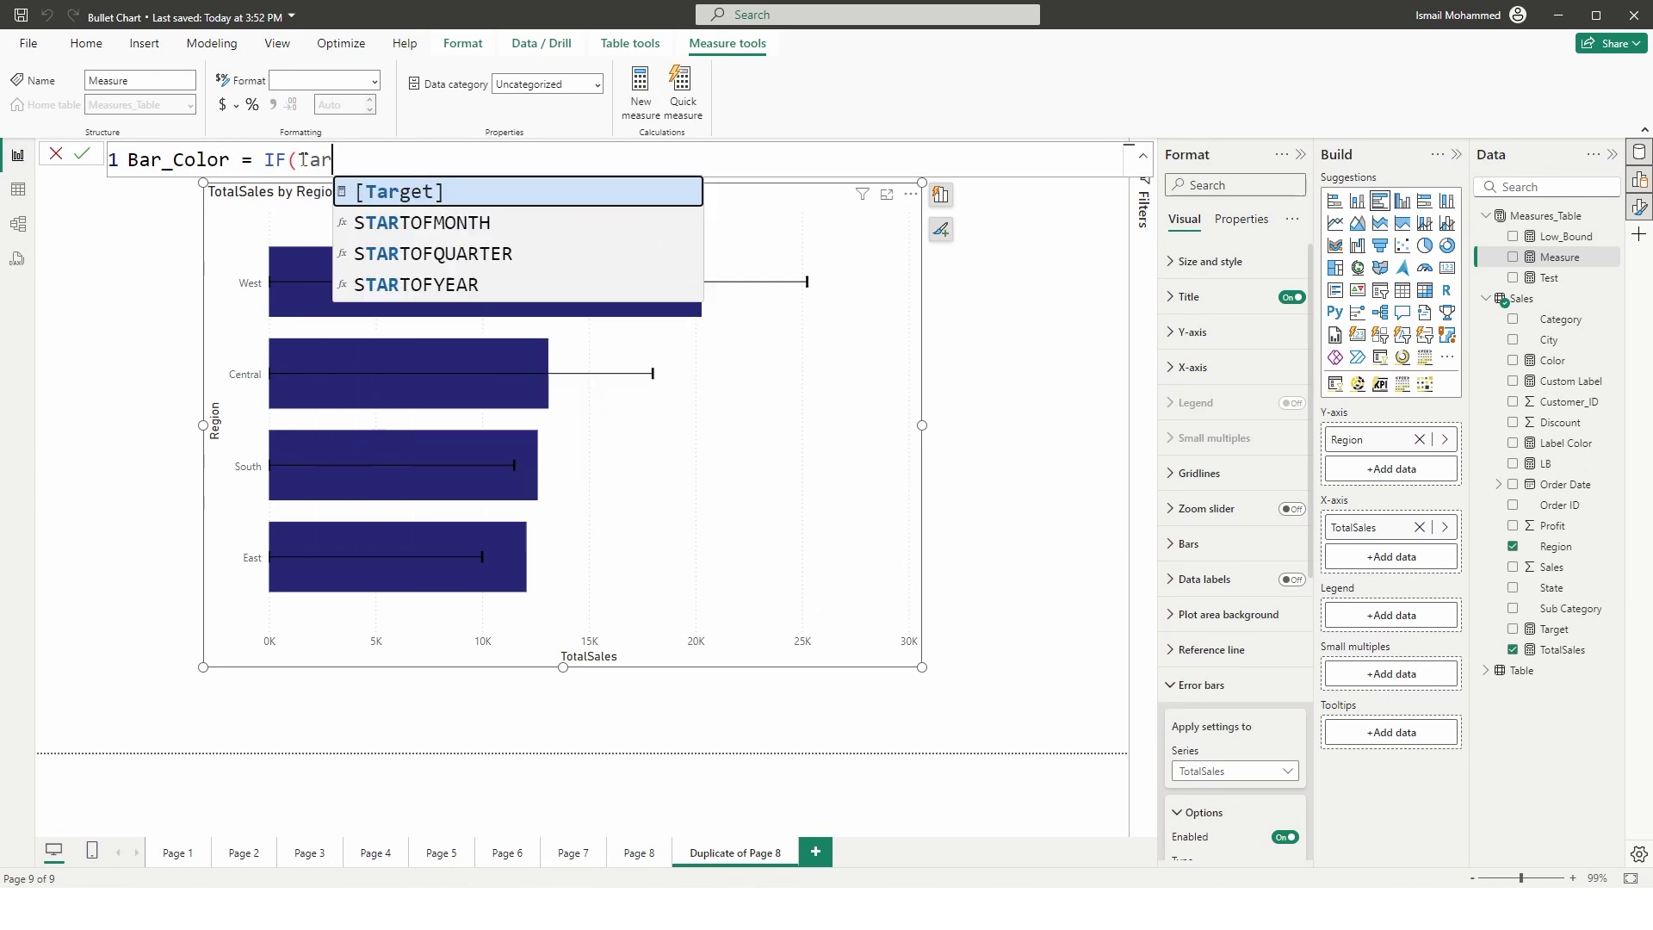
{"action": "type", "text": "TOTALMT"}
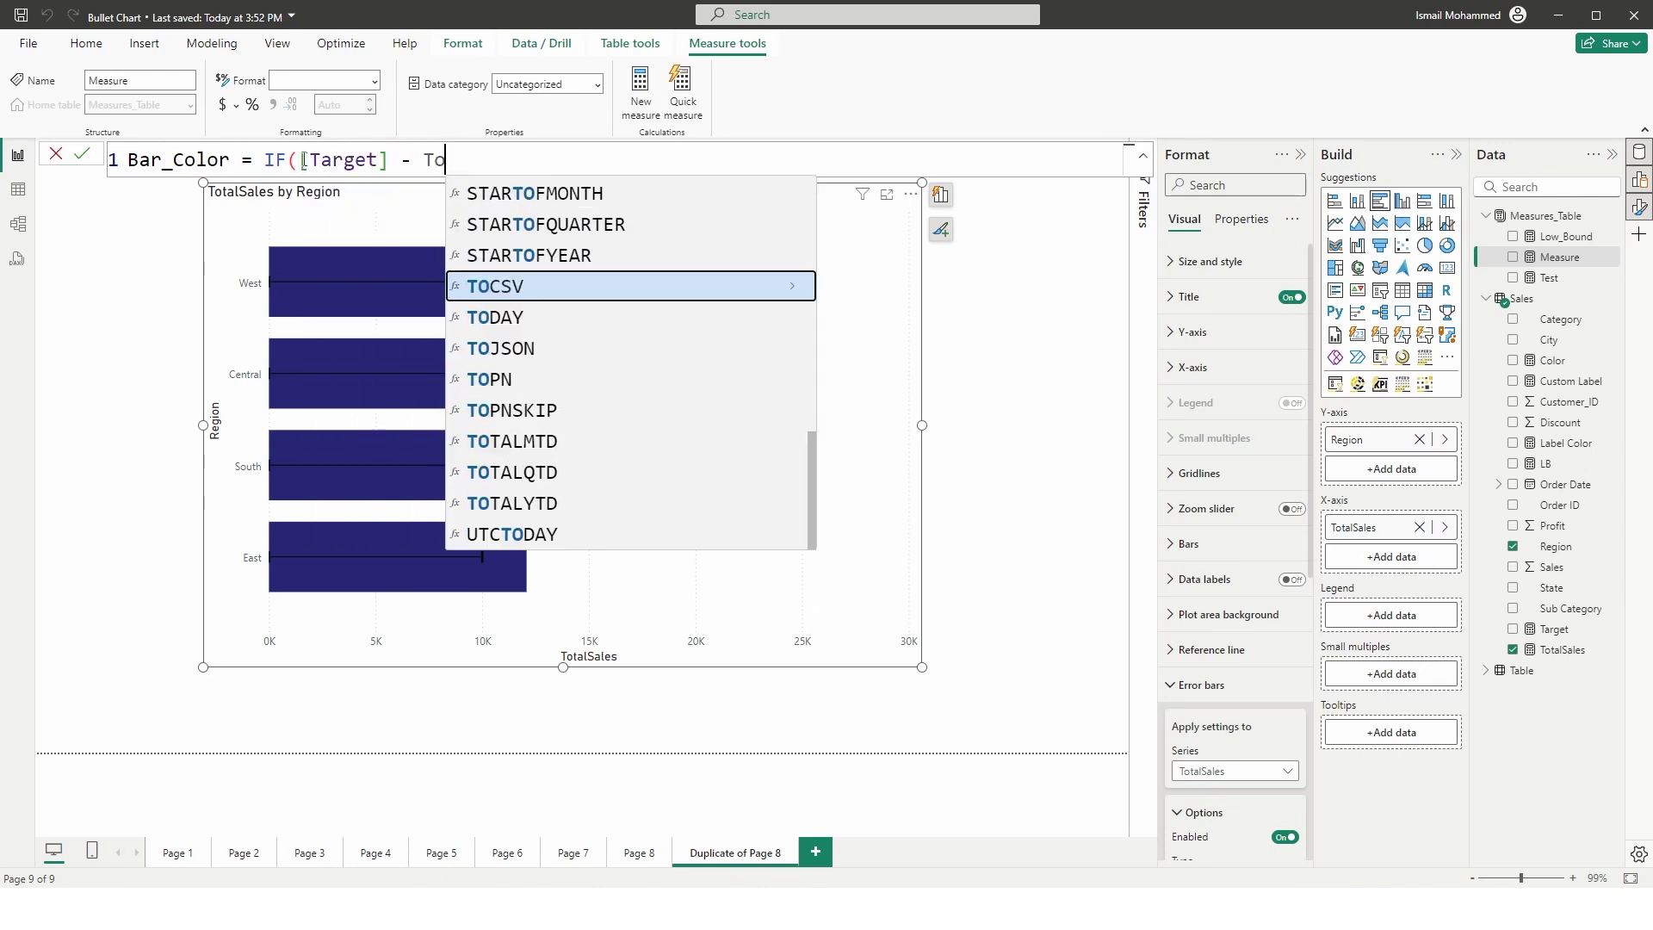
{"action": "key", "text": "BackSpace"}
{"action": "key", "text": "BackSpace"}
{"action": "key", "text": "BackSpace"}
{"action": "key", "text": "BackSpace"}
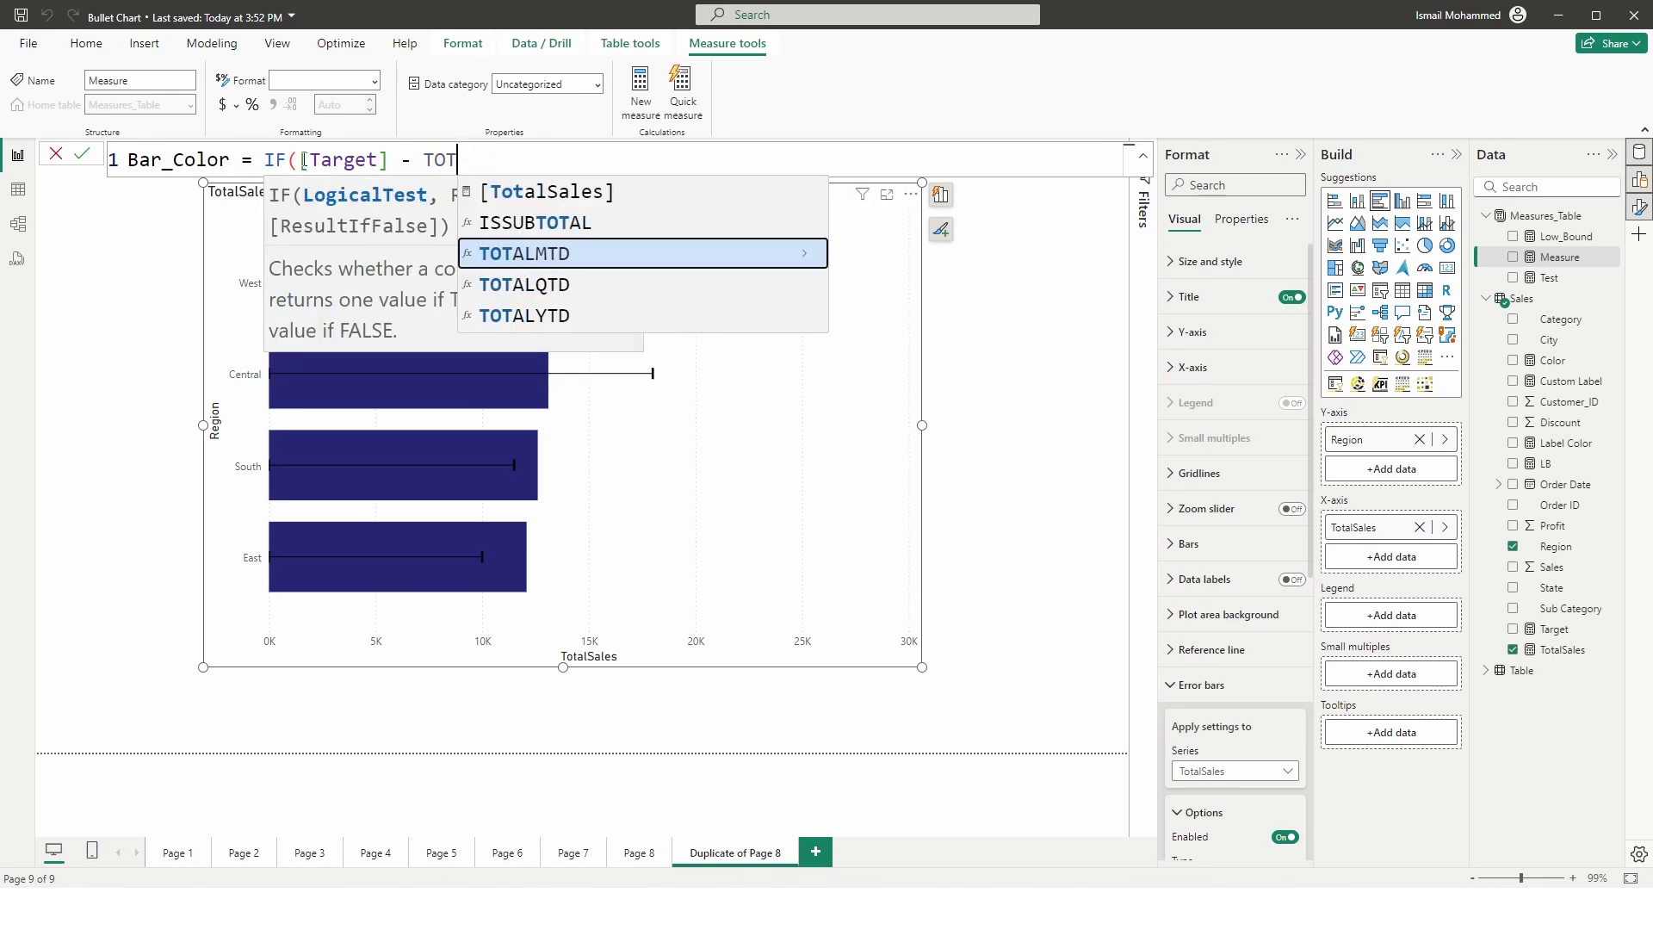
{"action": "key", "text": "Up"}
{"action": "key", "text": "Up"}
{"action": "key", "text": "Tab"}
{"action": "type", "text": "/[Tar"}
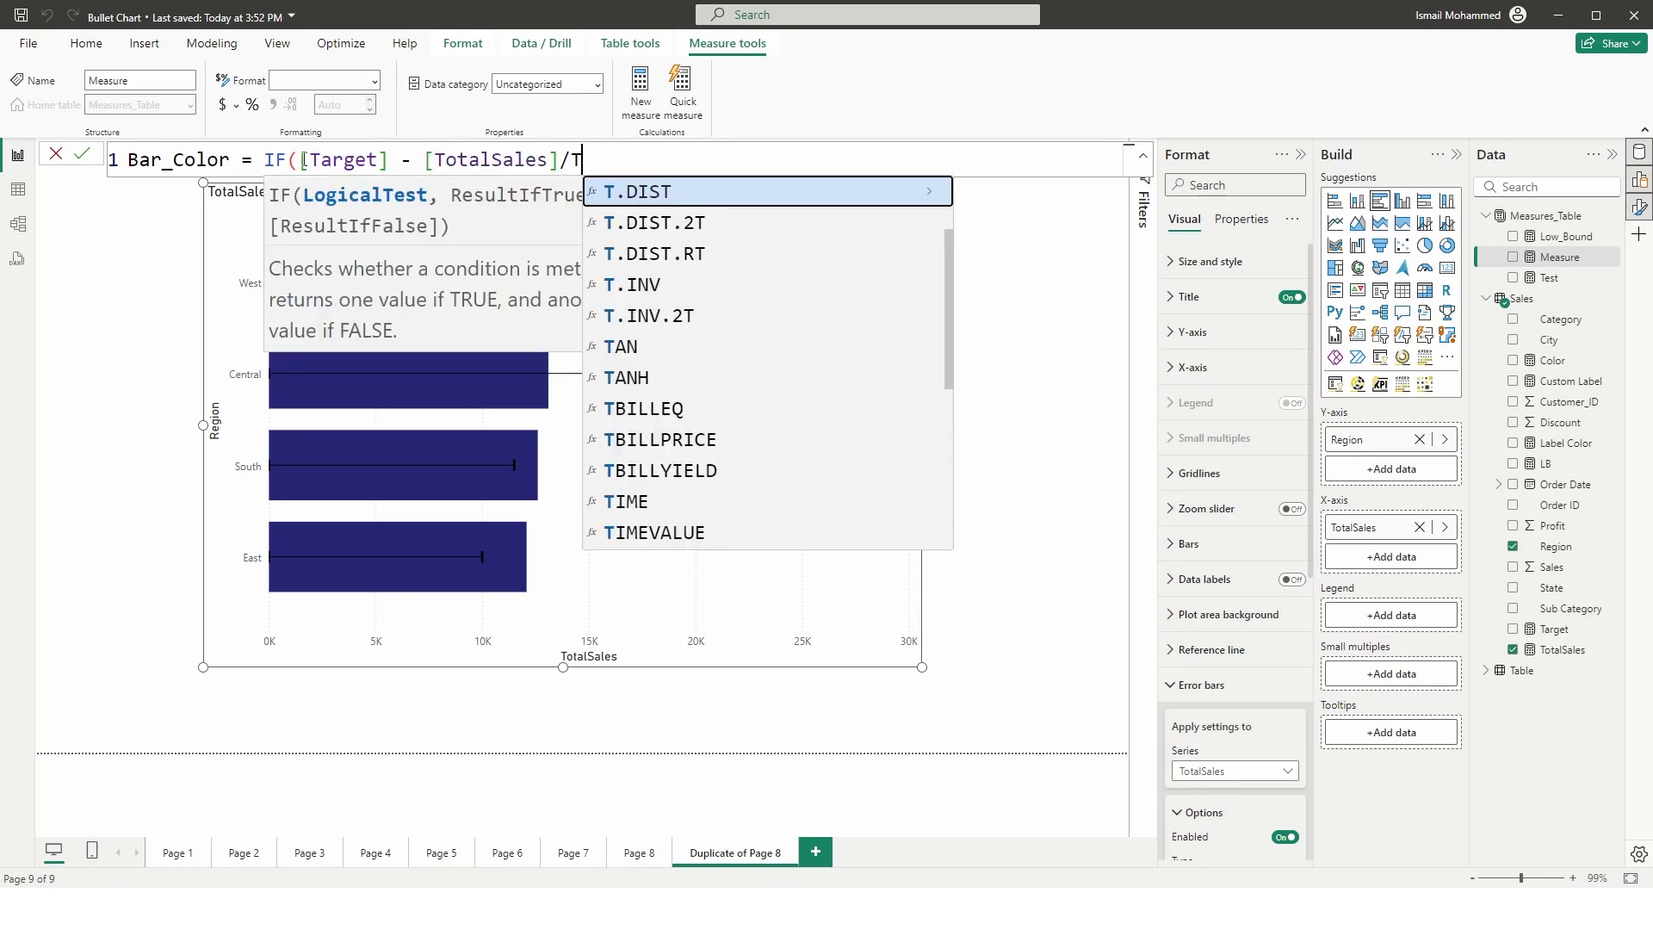
{"action": "key", "text": "Tab"}
Step: Parenthesize [Target] - [TotalSales], complete the condition with > 0, return "Red" if true and "Green" otherwise, and commit the Bar_Color measure
{"action": "left_click", "coordinate": [301, 160]}
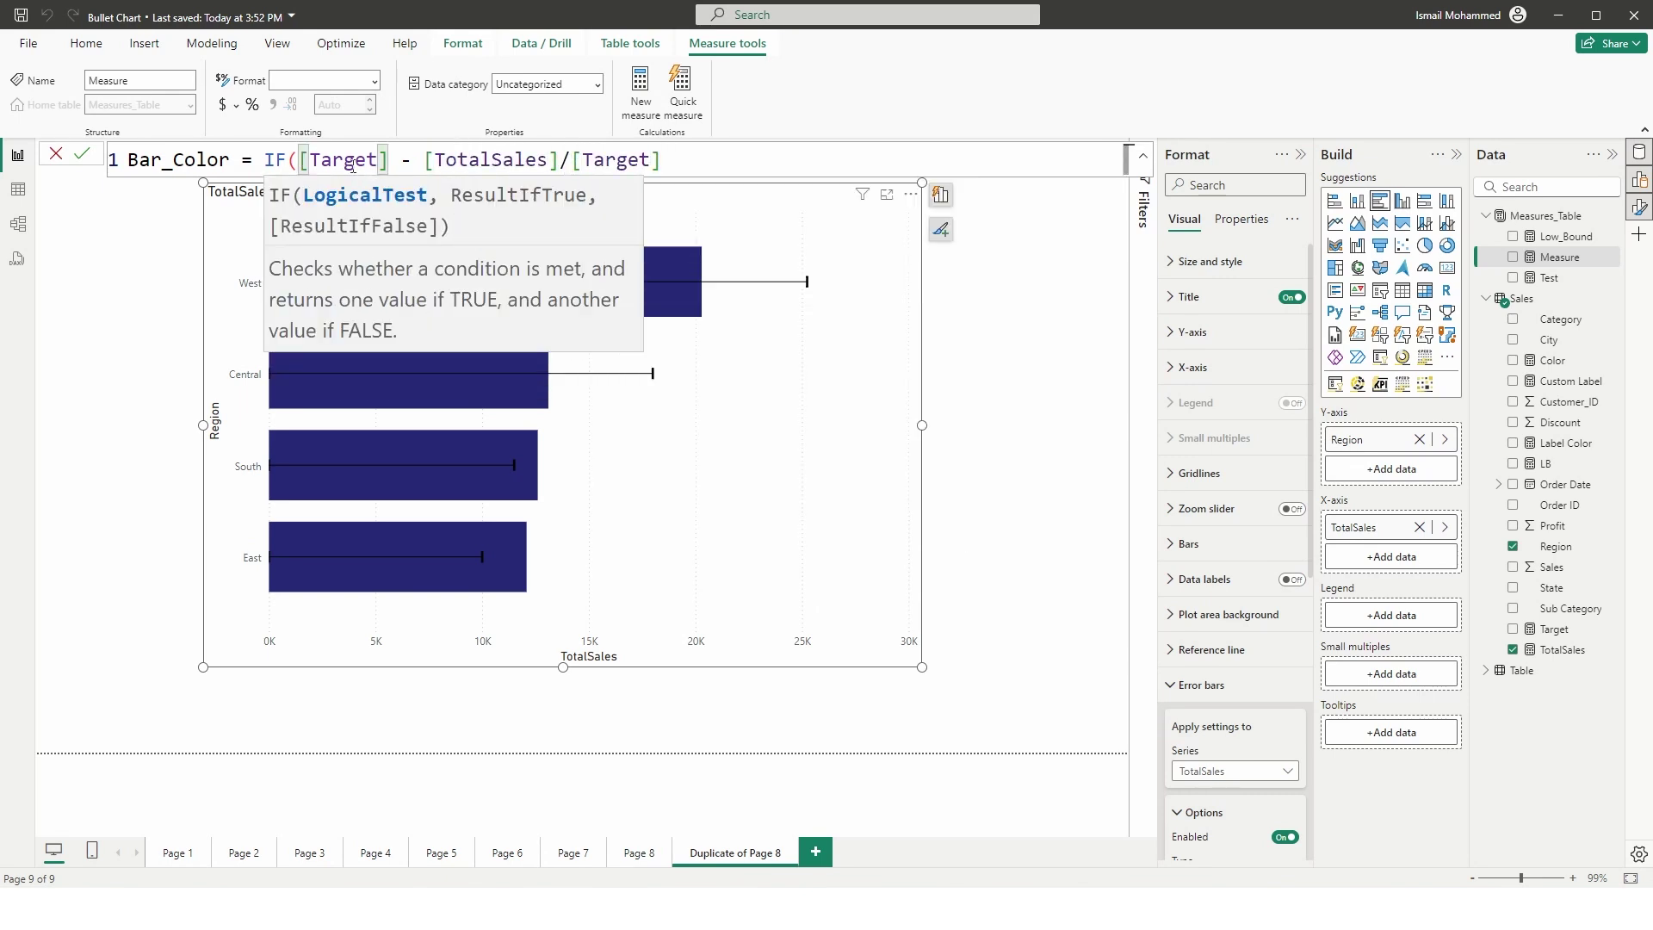
{"action": "type", "text": "("}
{"action": "left_click", "coordinate": [572, 163]}
{"action": "type", "text": ")"}
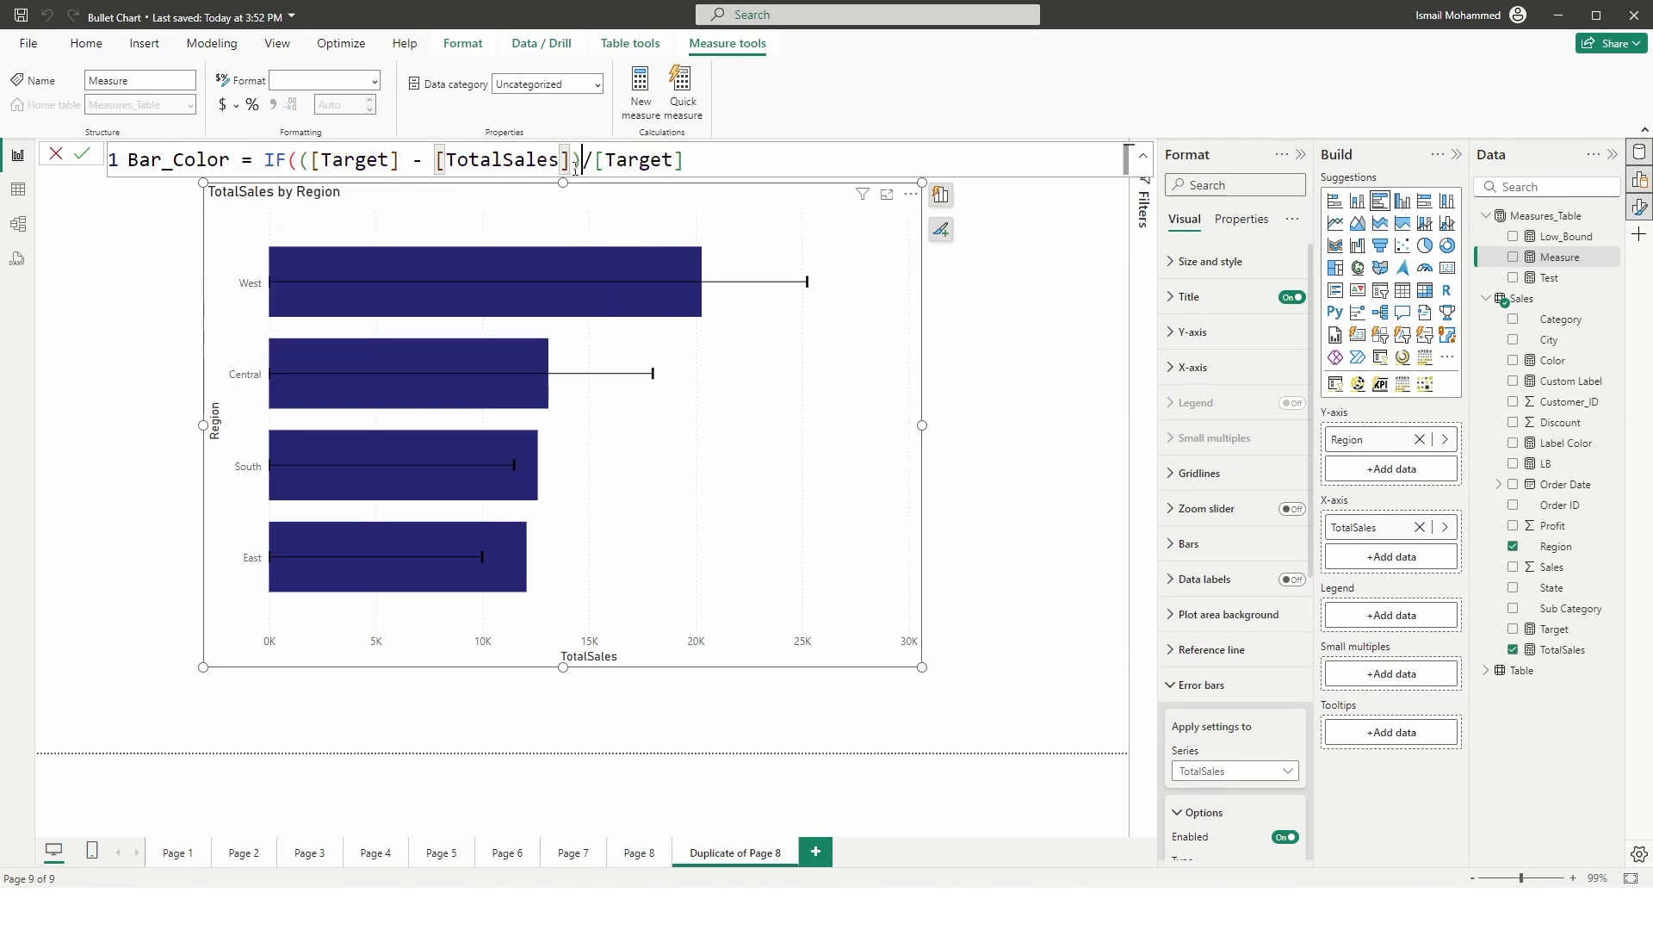
{"action": "left_click", "coordinate": [722, 156]}
{"action": "type", "text": "> 0 ,"}
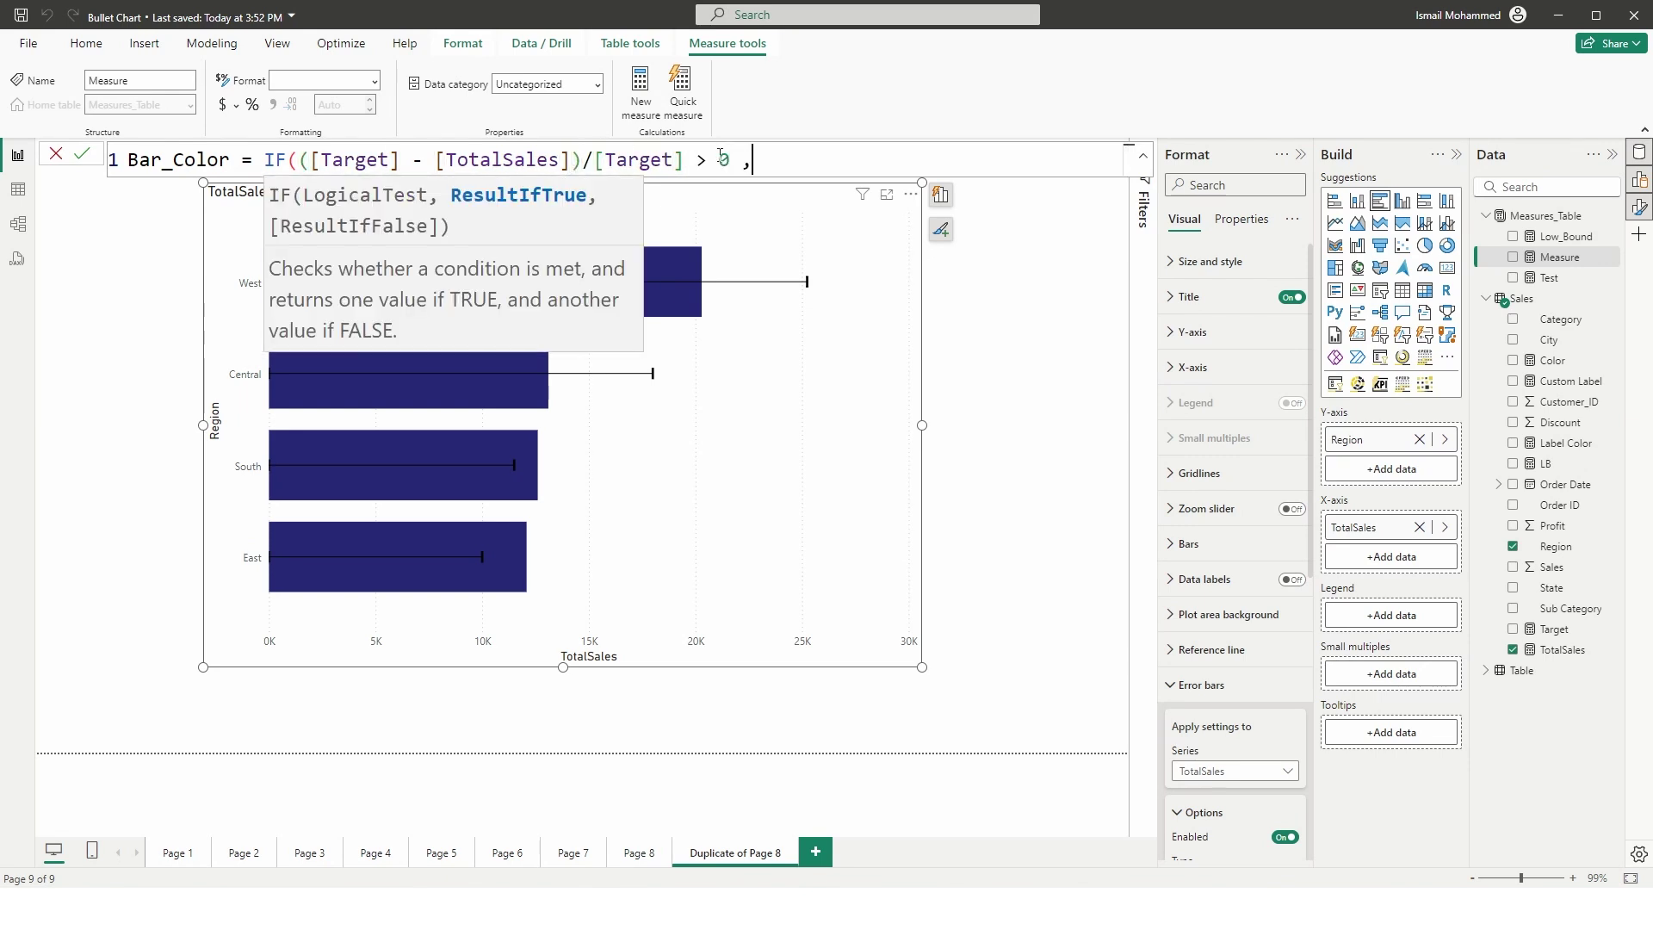
{"action": "type", "text": "\"Red\",\"Green\")"}
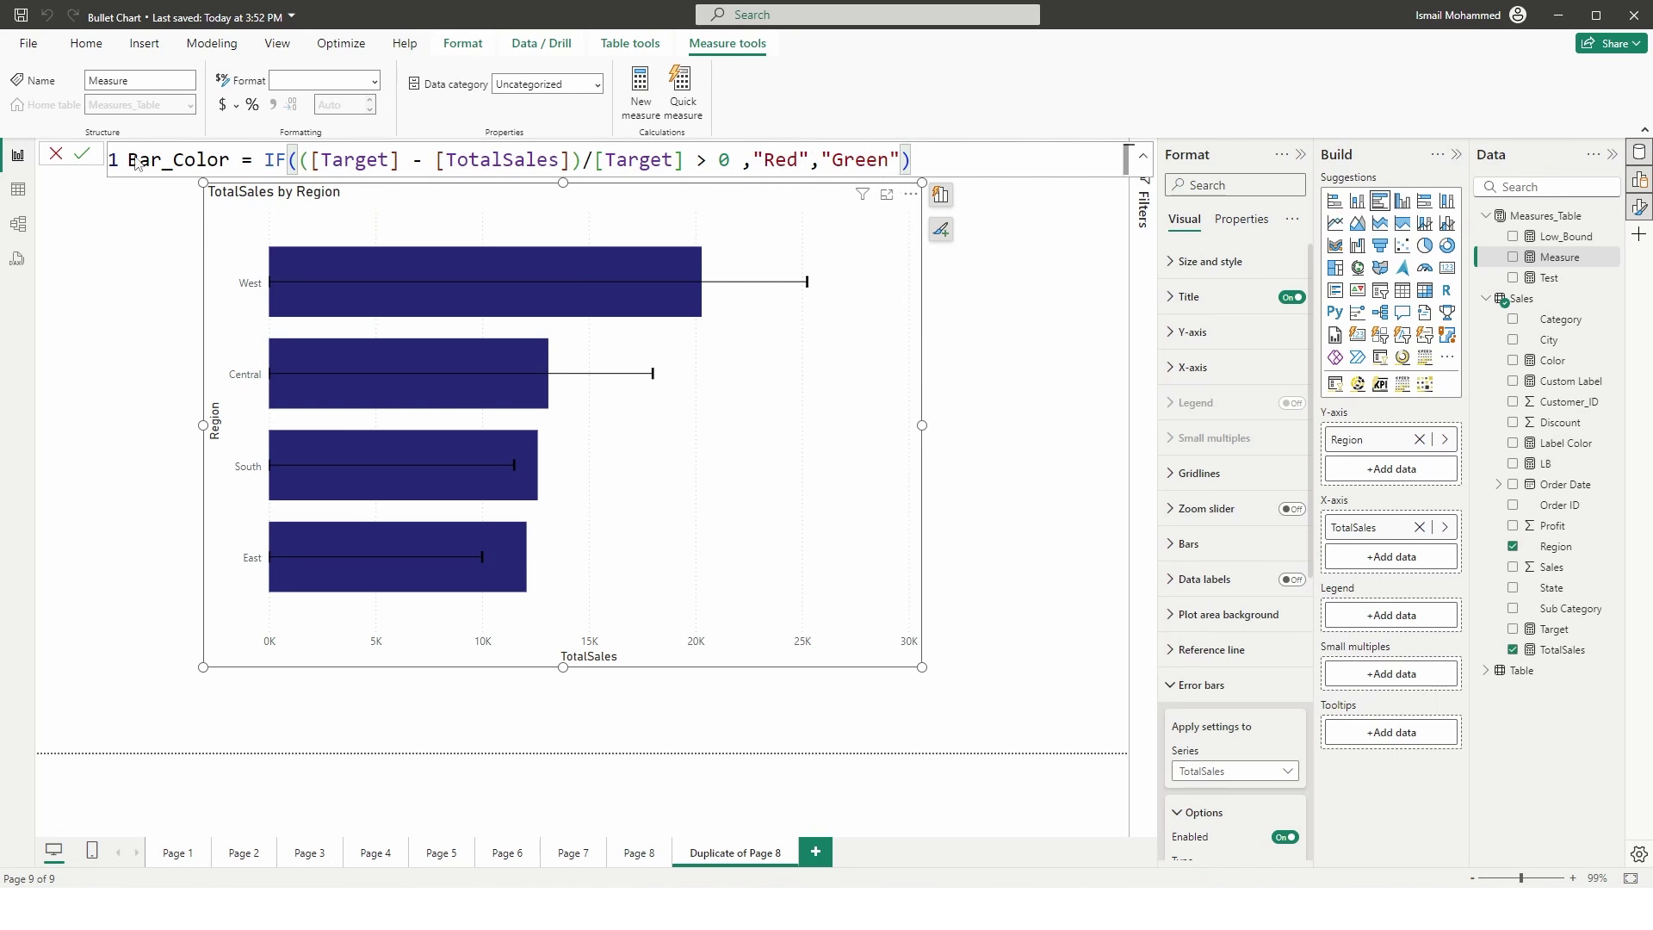
{"action": "key", "text": "Return"}
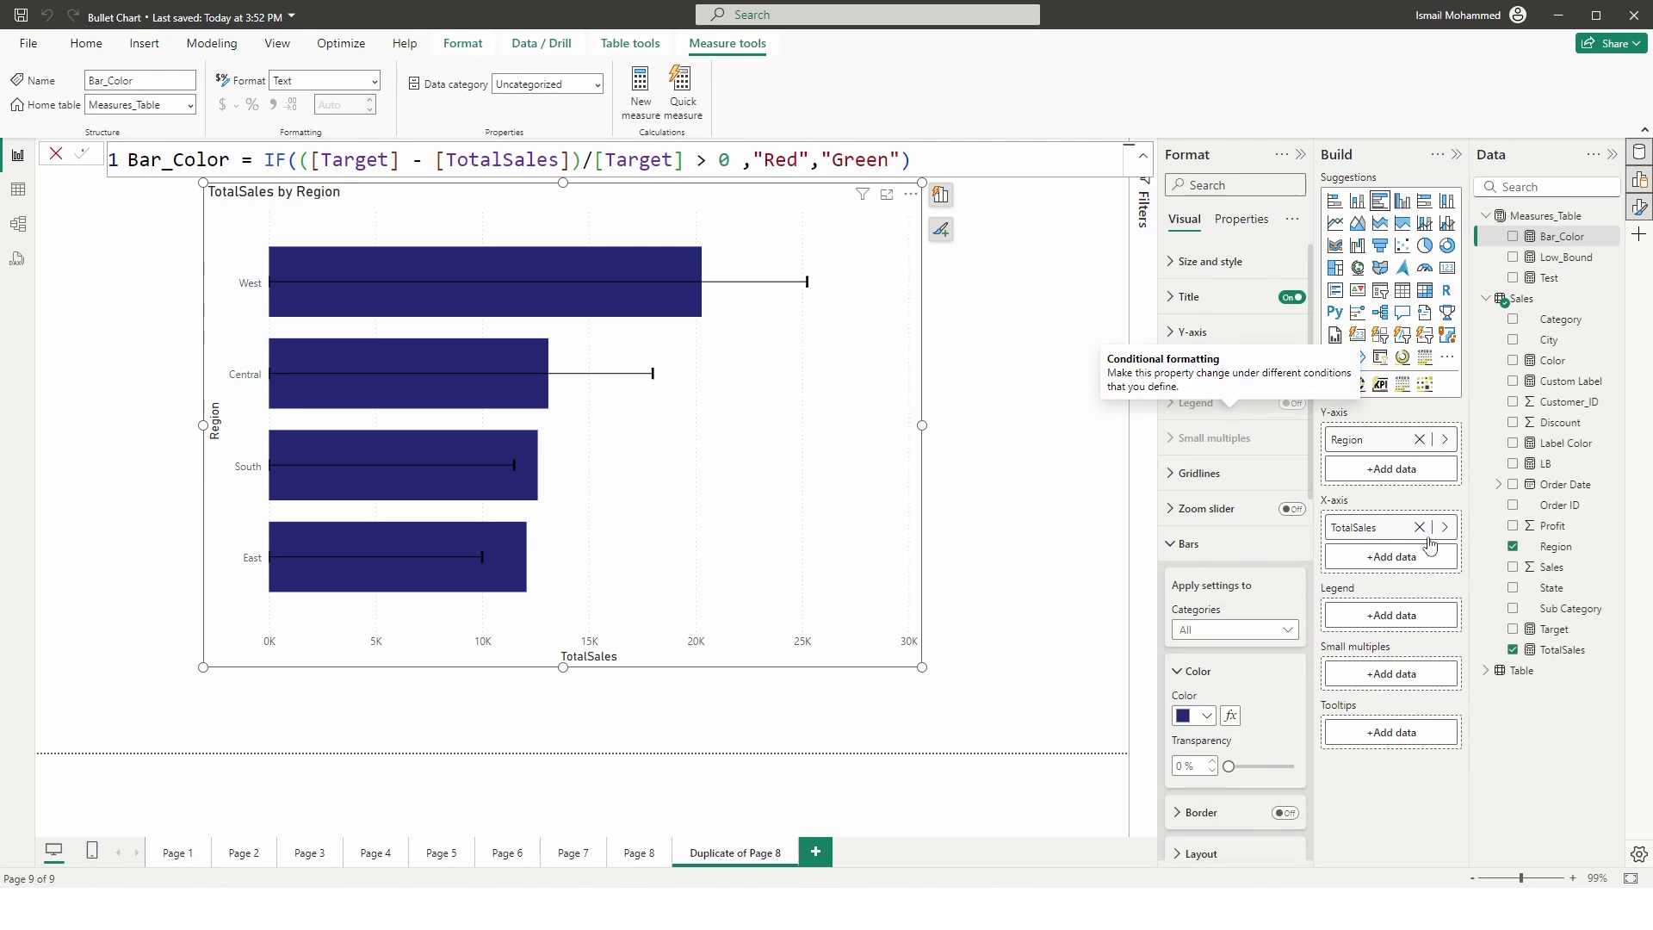
Step: Apply conditional formatting to the bars' color using the Field value style based on the Bar_Color measure from Measures_Table
{"action": "scroll", "coordinate": [1300, 431], "scroll_direction": "down", "scroll_amount": 3}
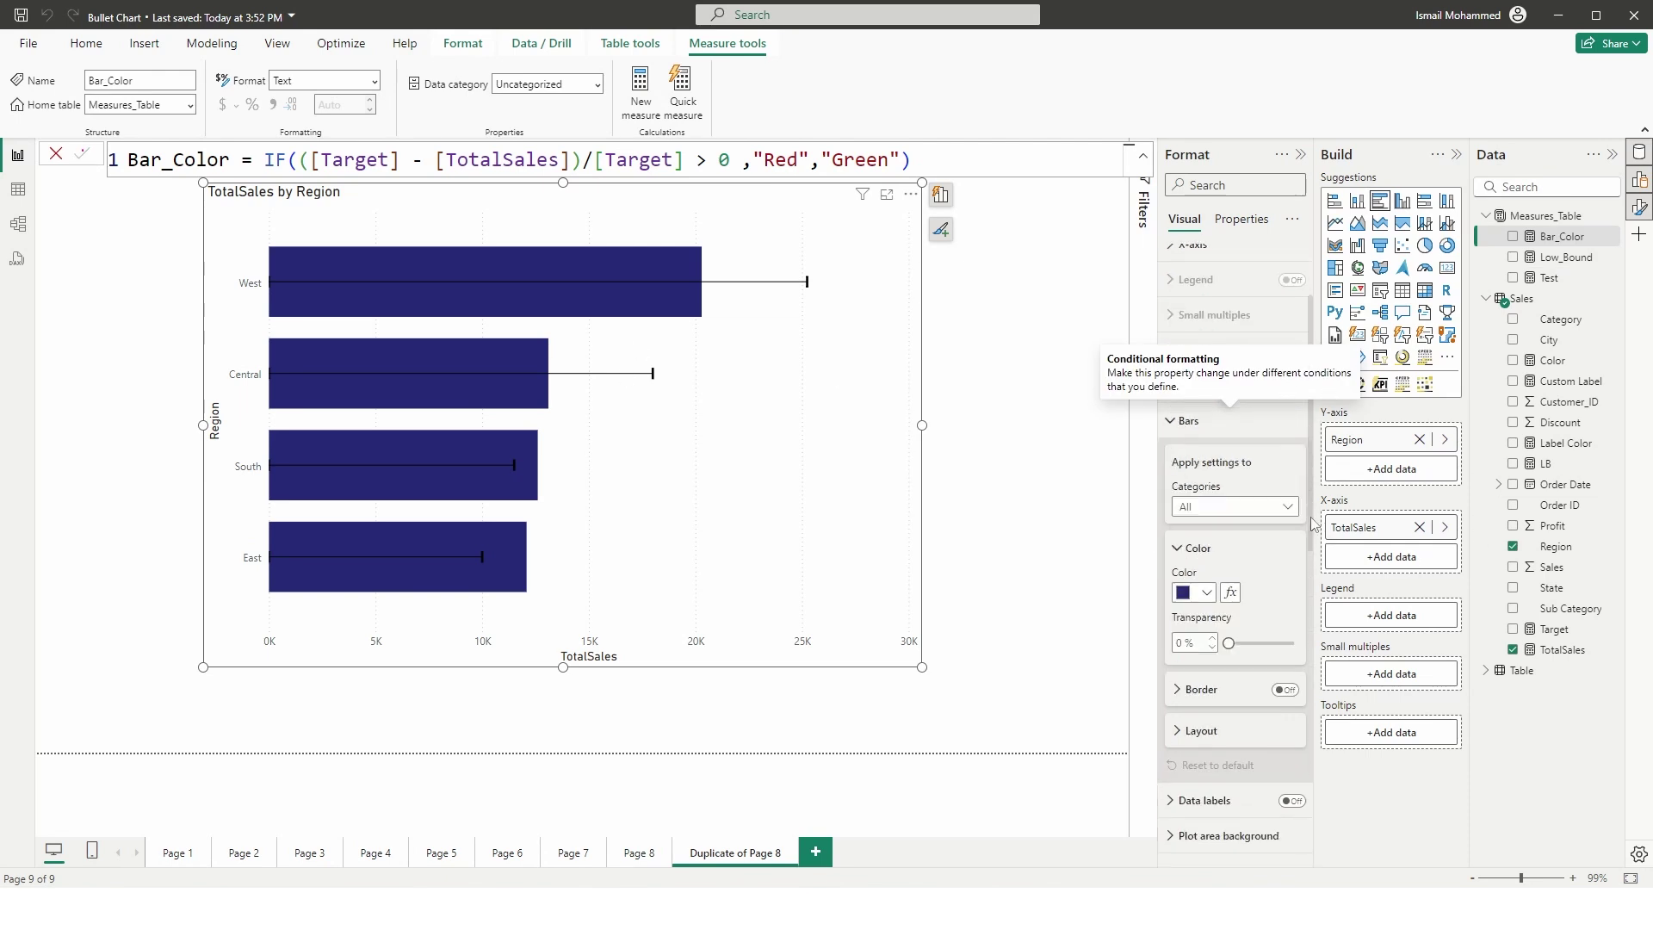
{"action": "left_click", "coordinate": [1233, 418]}
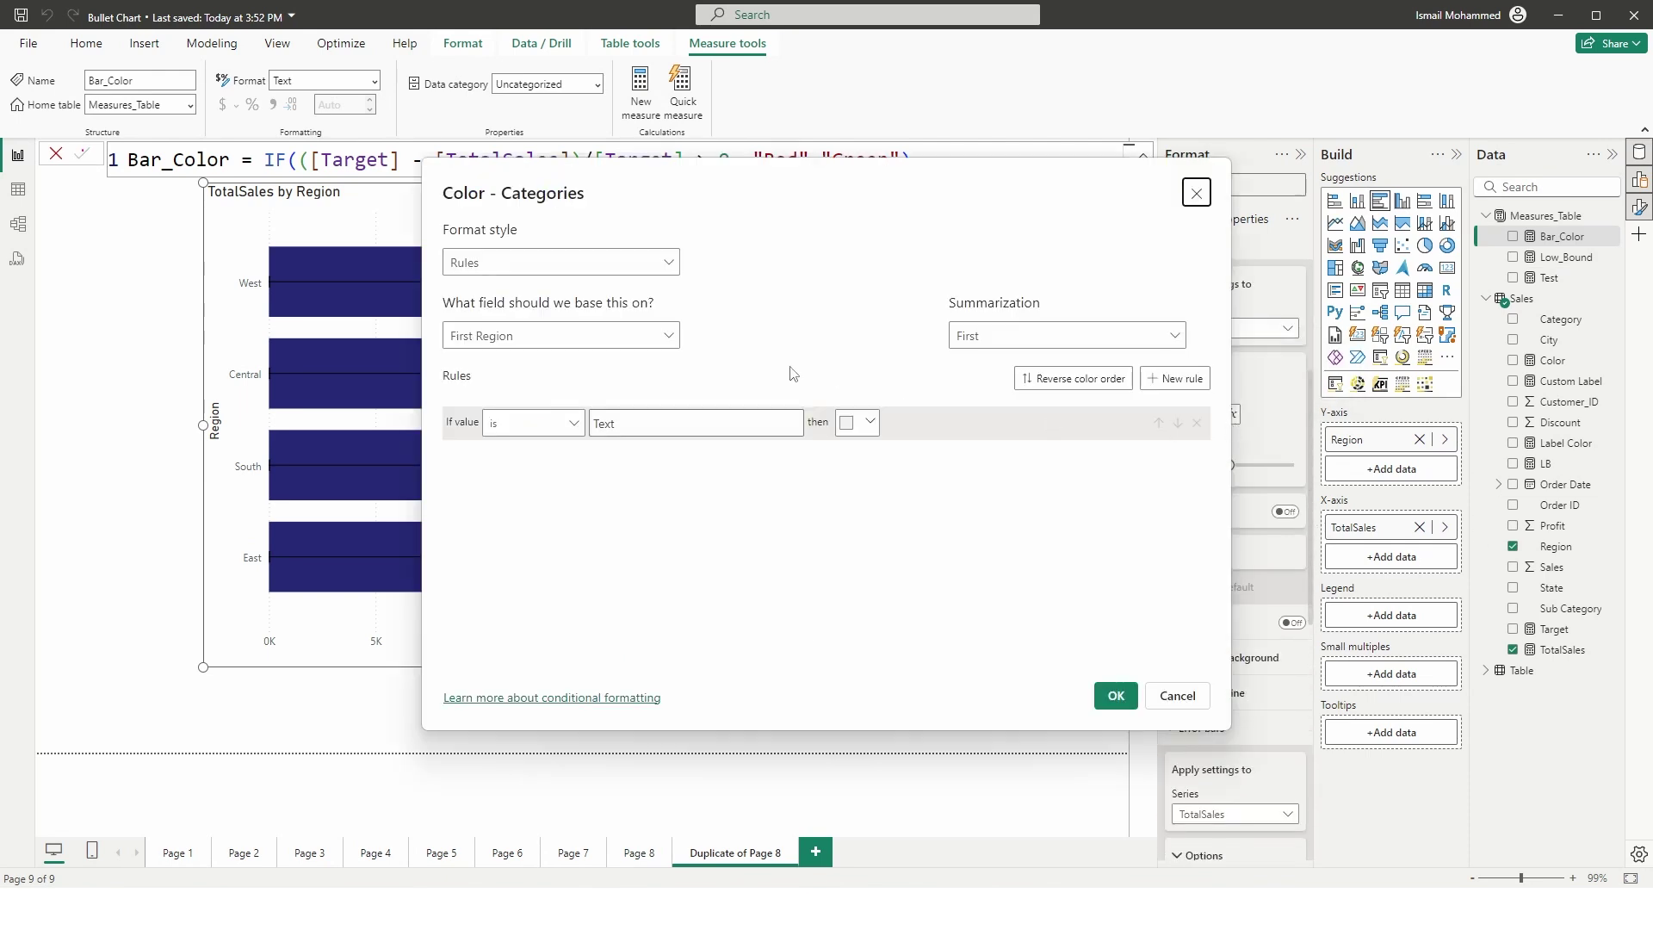
{"action": "left_click", "coordinate": [663, 263]}
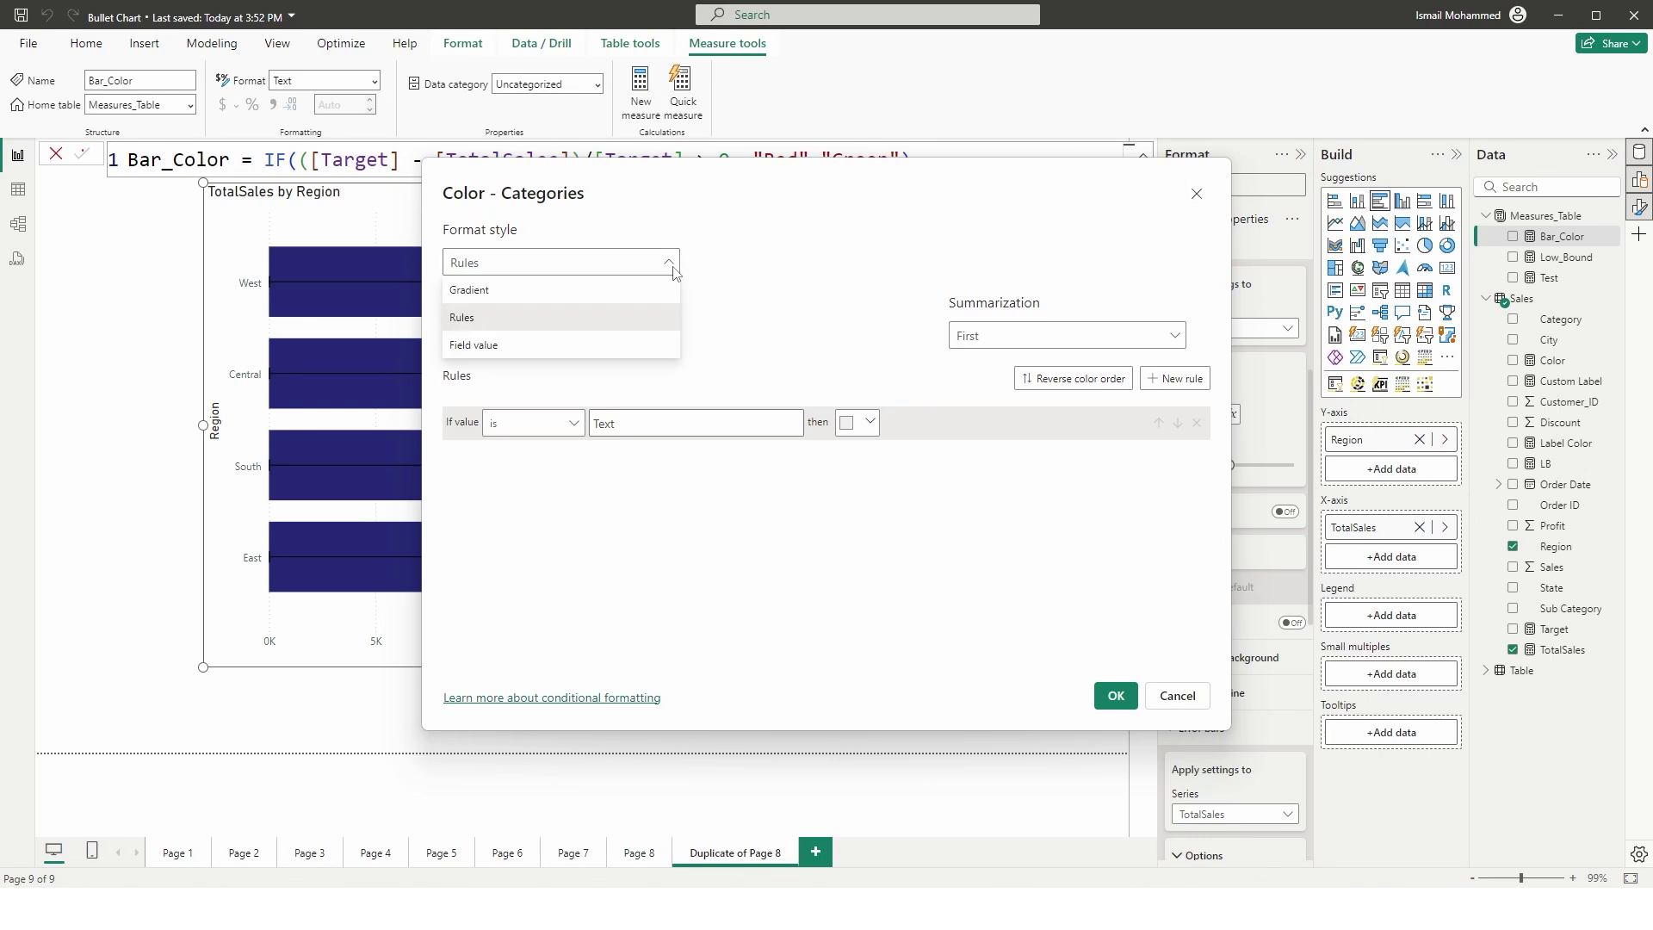
{"action": "left_click", "coordinate": [489, 346]}
{"action": "left_click", "coordinate": [571, 338]}
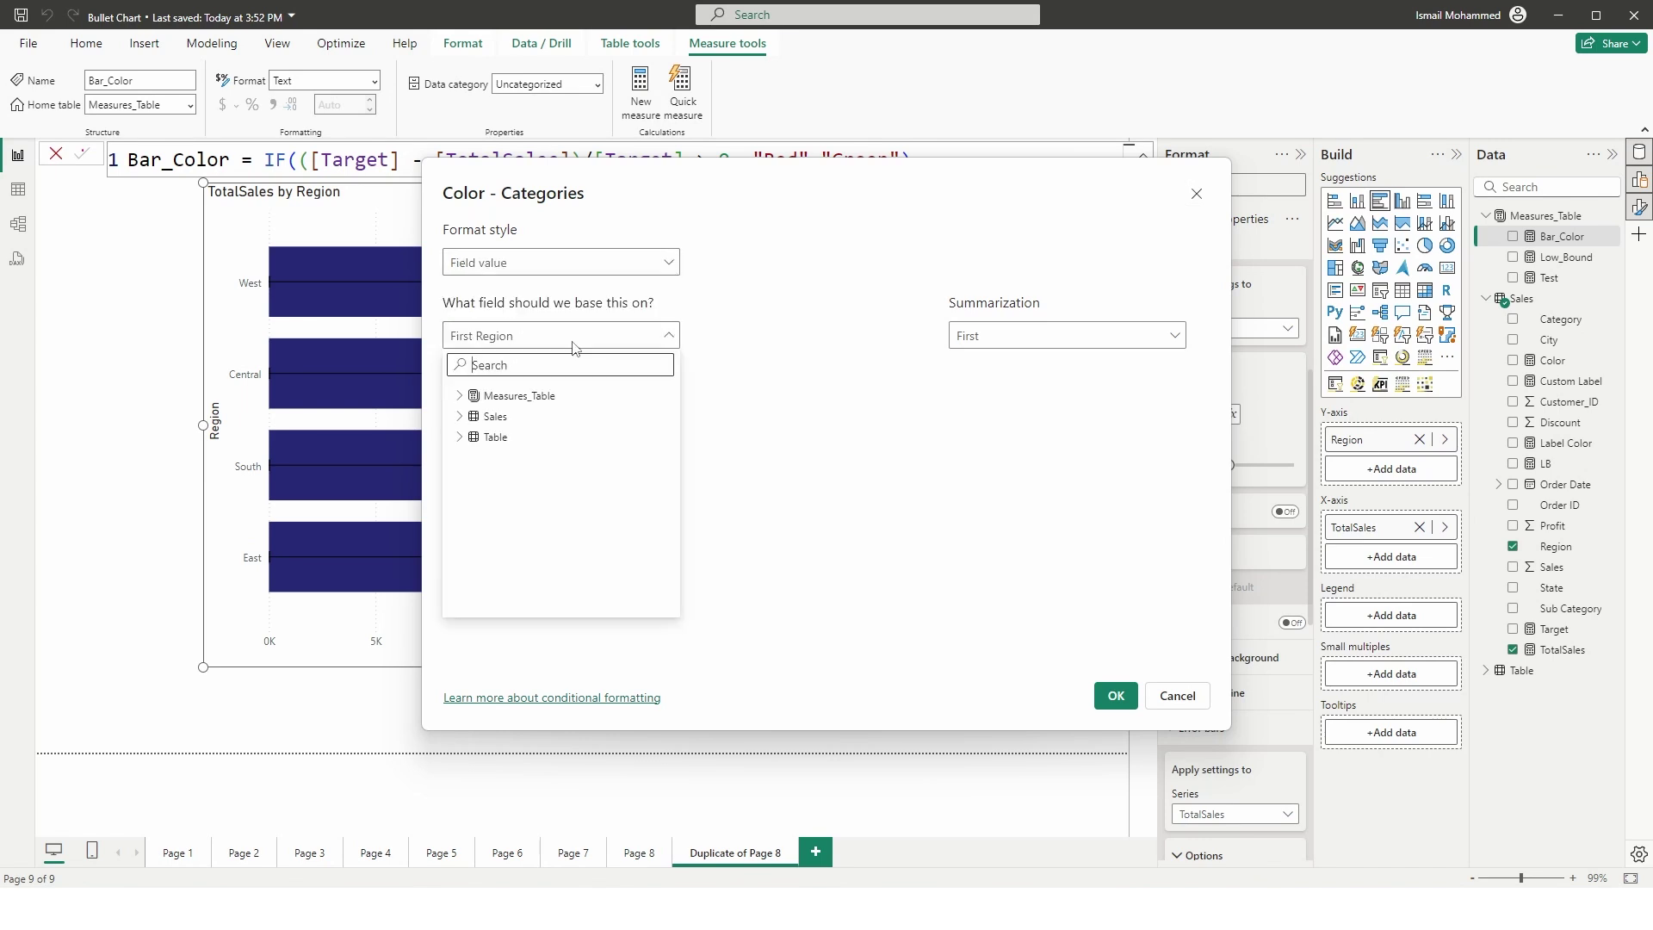
{"action": "left_click", "coordinate": [461, 397]}
{"action": "left_click", "coordinate": [519, 417]}
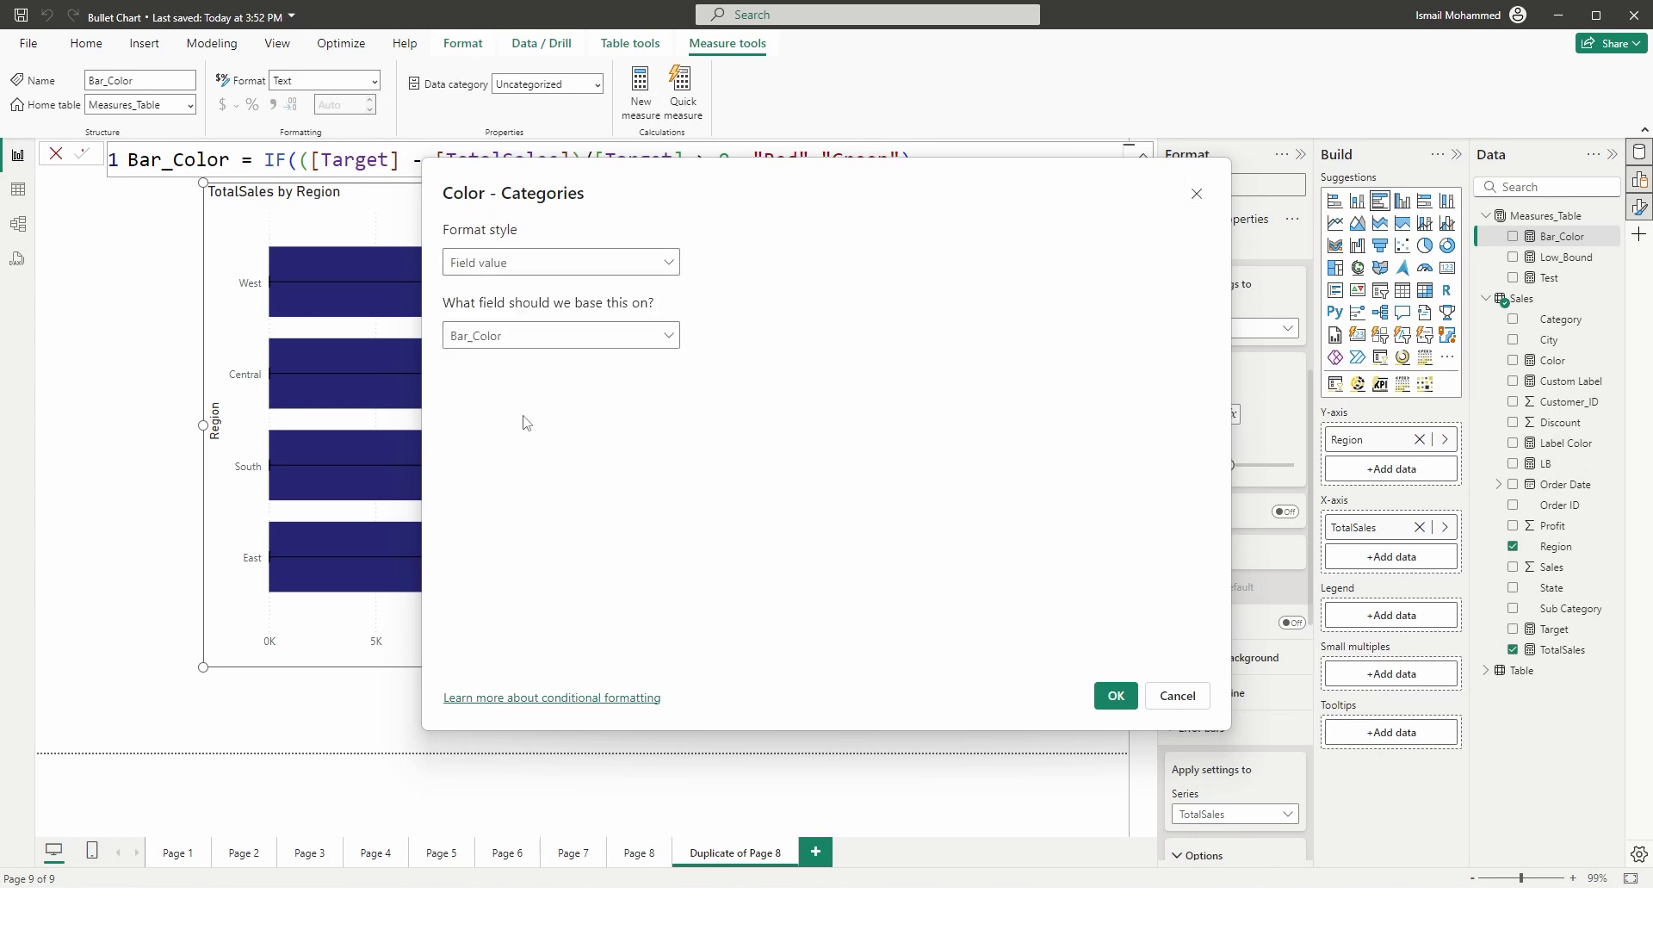
{"action": "left_click", "coordinate": [1117, 696]}
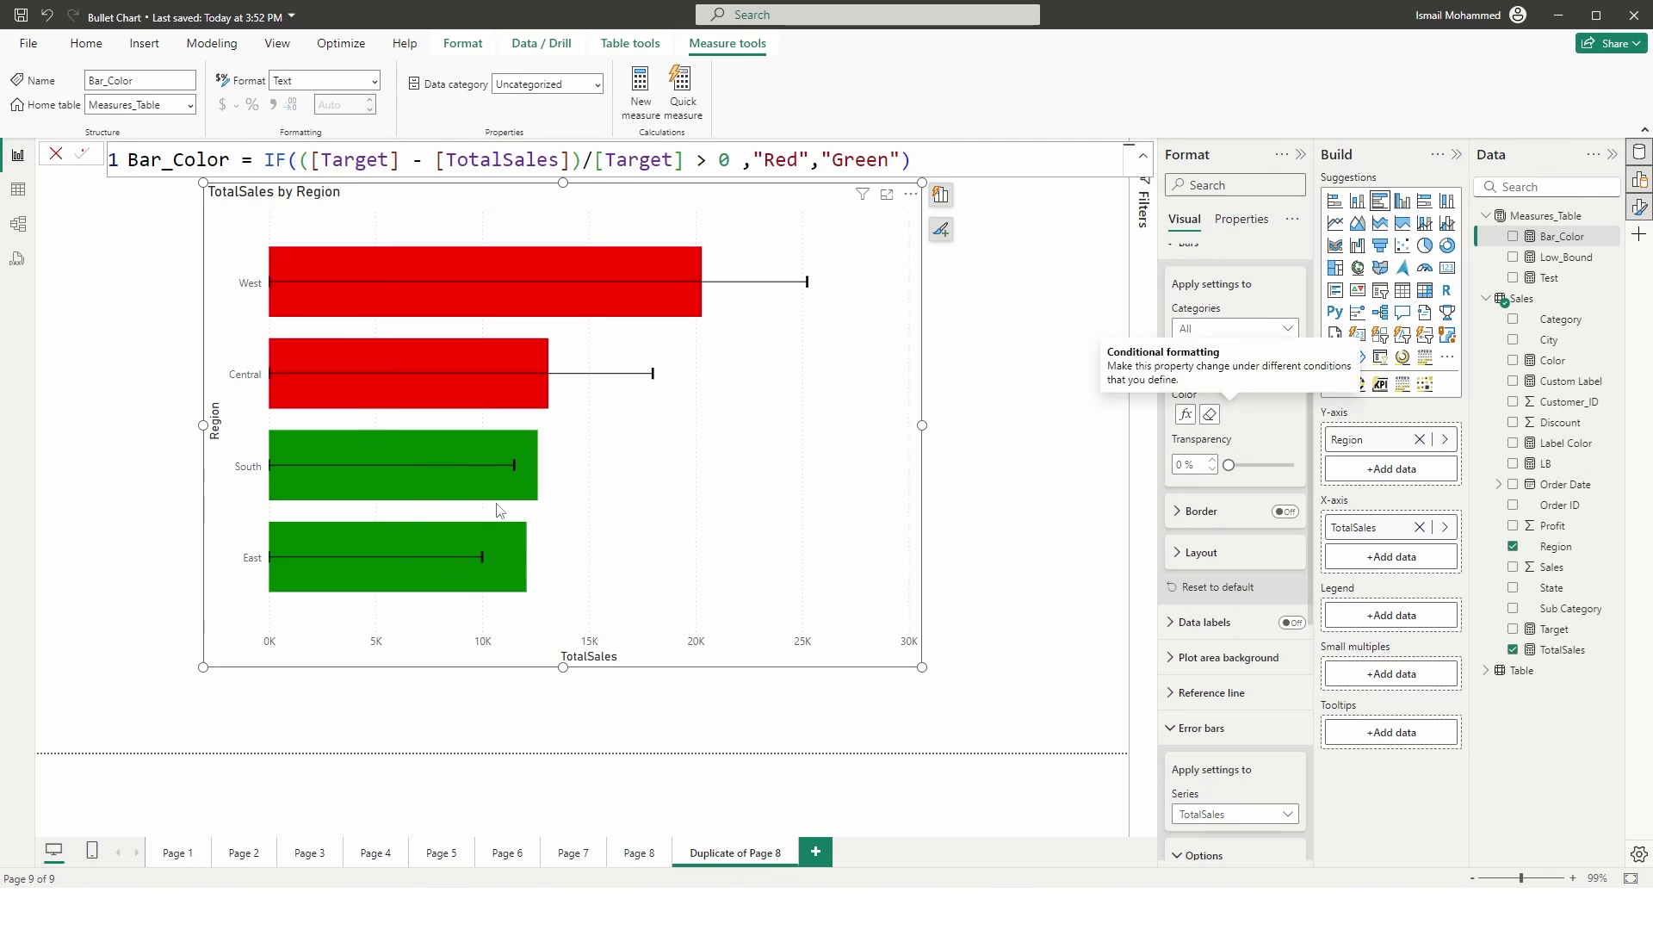
Step: Look up the hex codes in the Color measure and replace Bar_Color's results with "#ef6f6c" if true and "#5dd39e" if false
{"action": "mouse_move", "coordinate": [619, 297]}
{"action": "left_click", "coordinate": [1565, 385]}
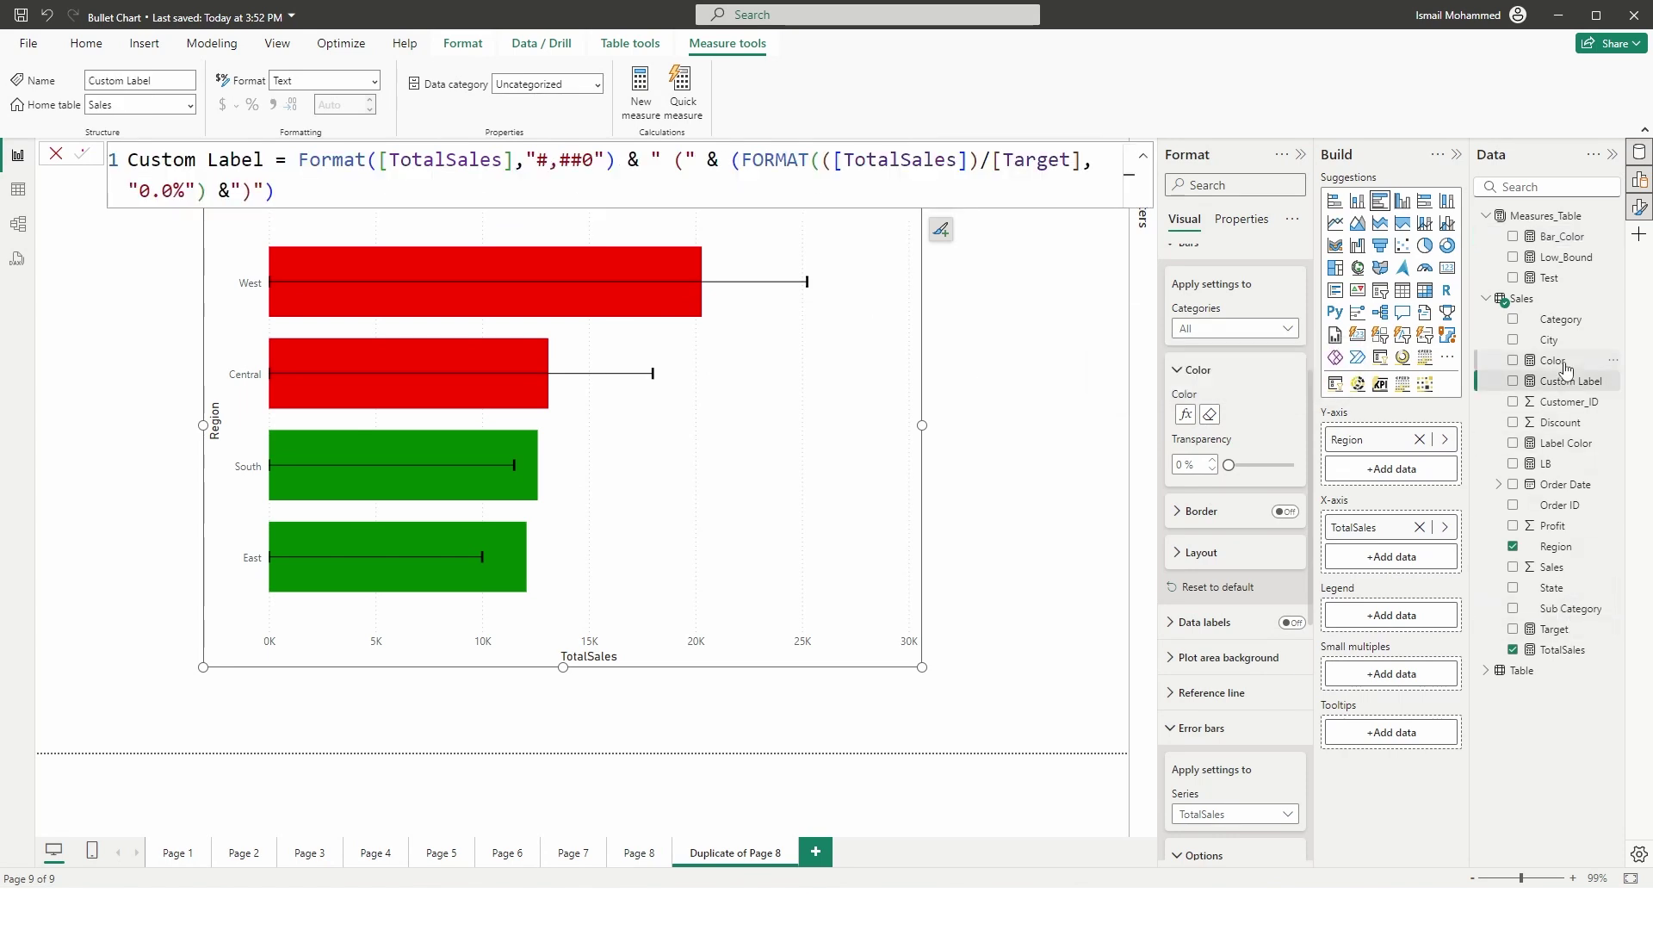
{"action": "left_click", "coordinate": [1554, 360]}
{"action": "left_click_drag", "start_coordinate": [676, 160], "coordinate": [890, 160]}
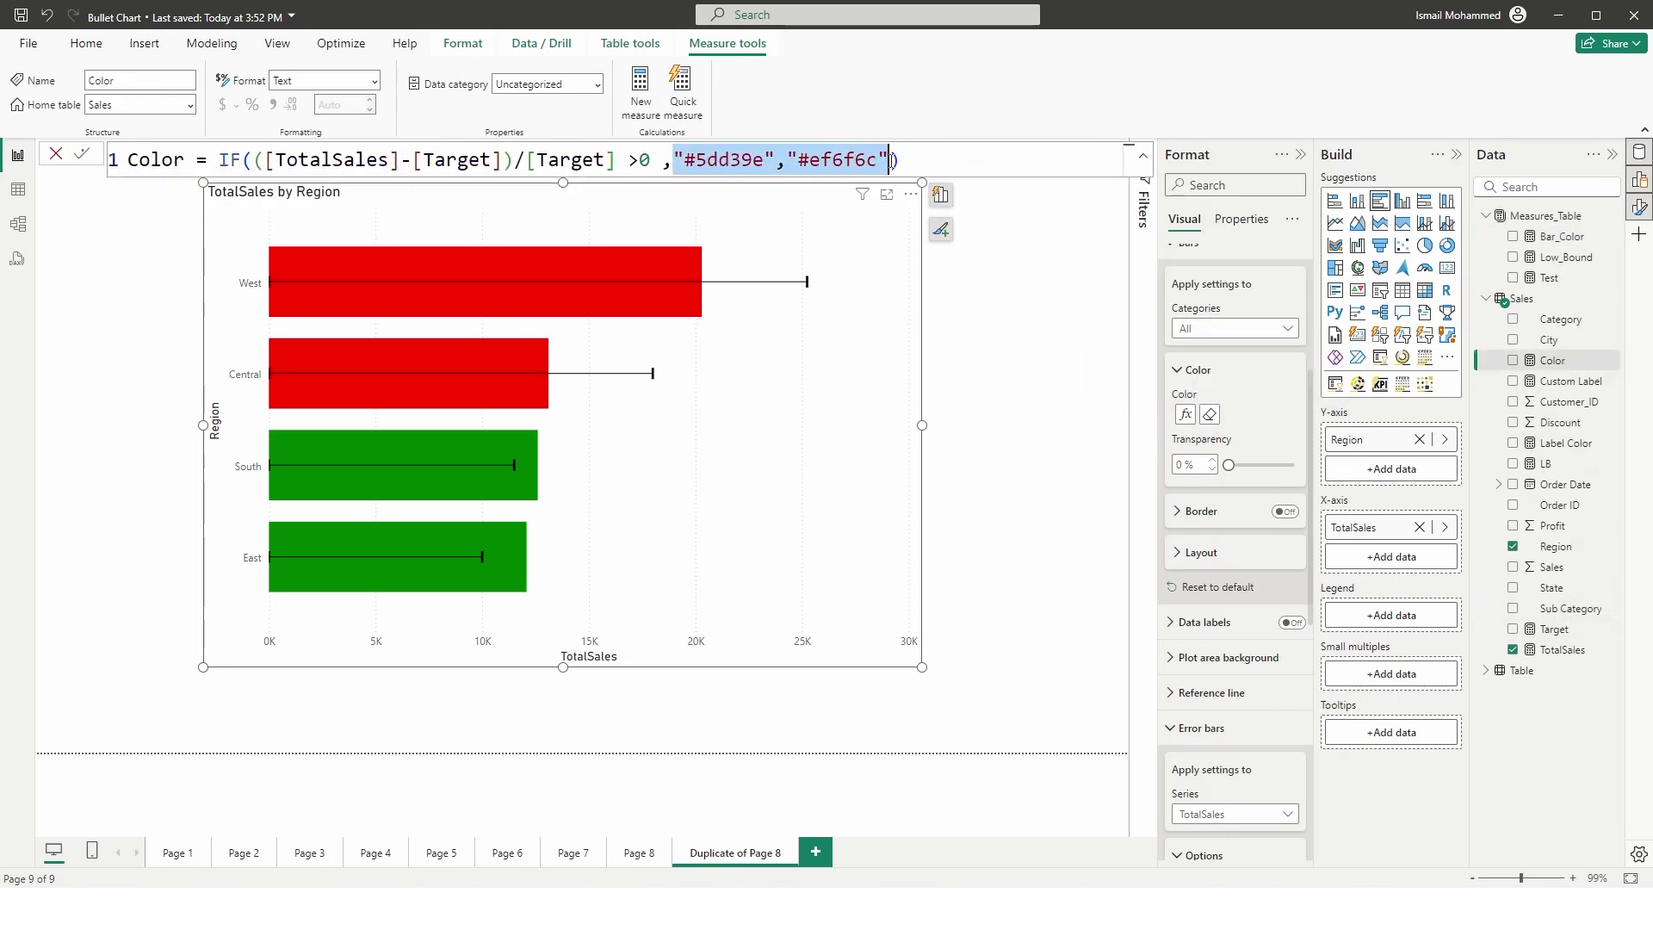
{"action": "left_click", "coordinate": [1561, 236]}
{"action": "type", "text": "\"#ef6f6c\",\"#5dd39e\""}
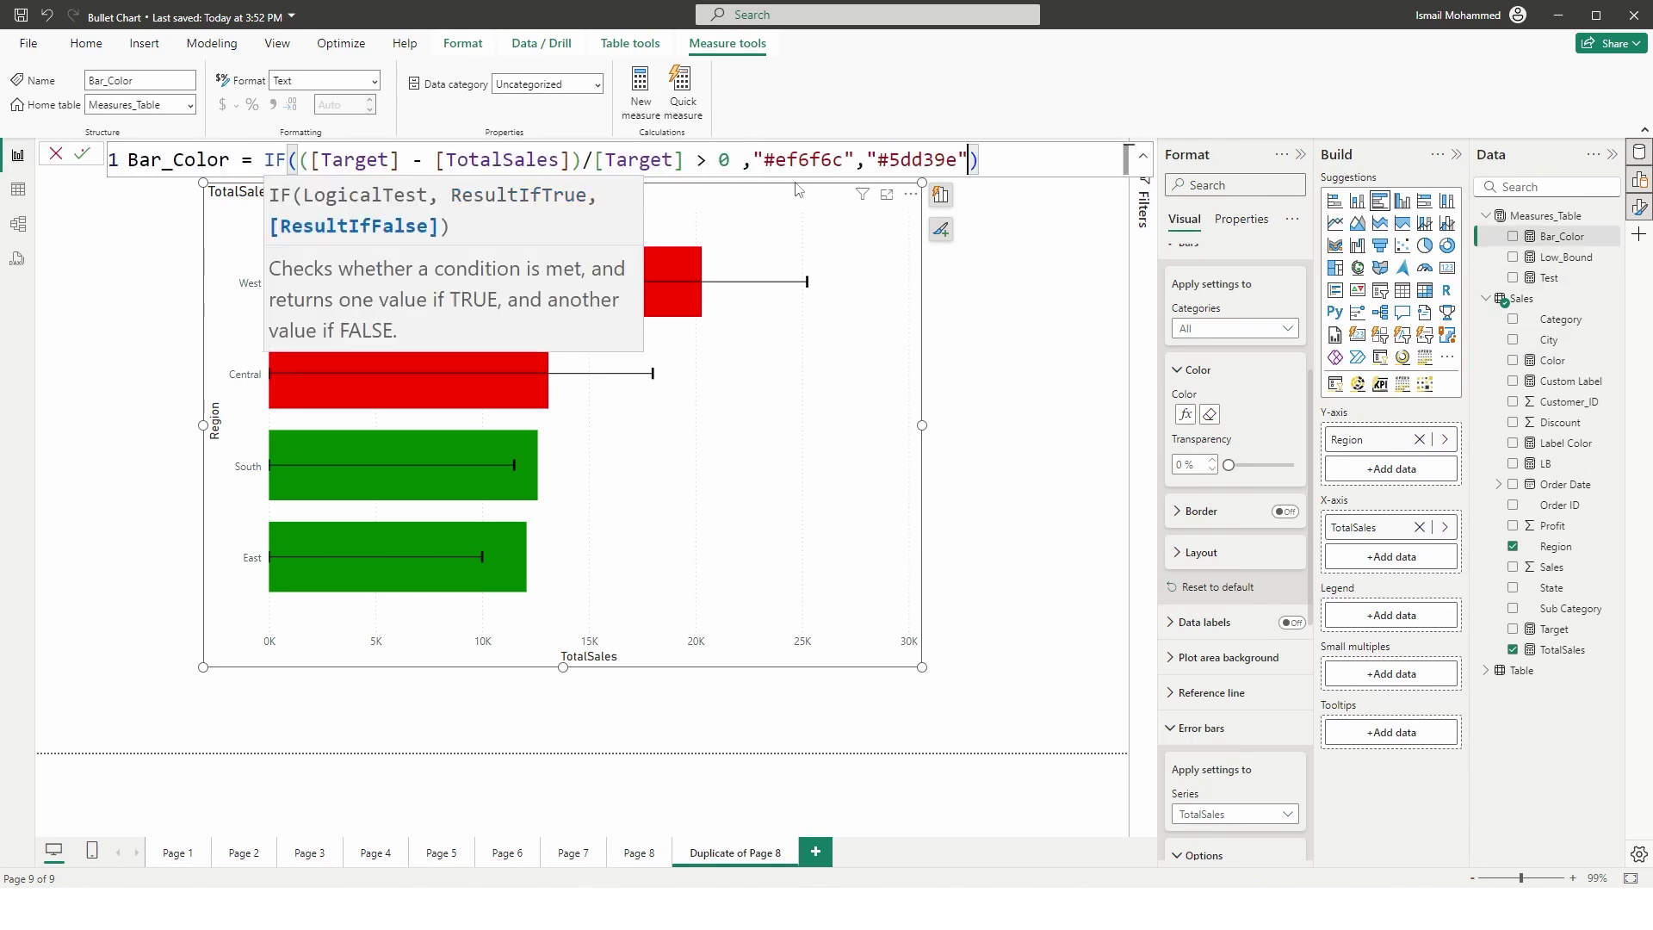
{"action": "left_click", "coordinate": [83, 156]}
Step: Set the transparency of the chart's bars to 40%
{"action": "left_click", "coordinate": [609, 368]}
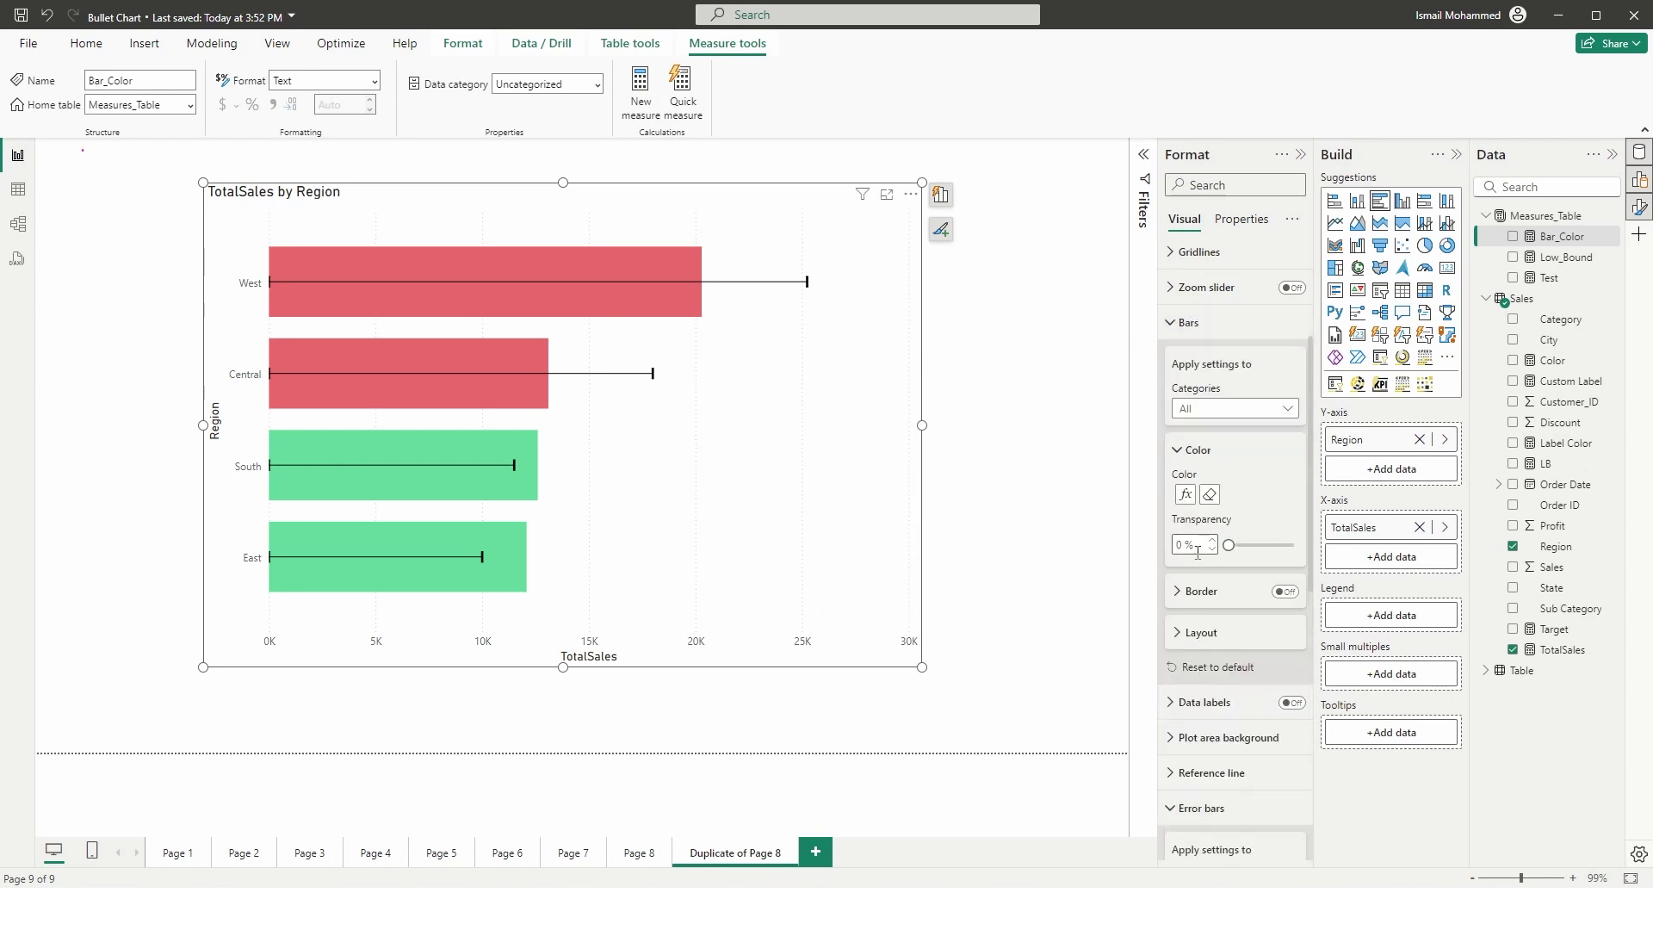
{"action": "type", "text": "40"}
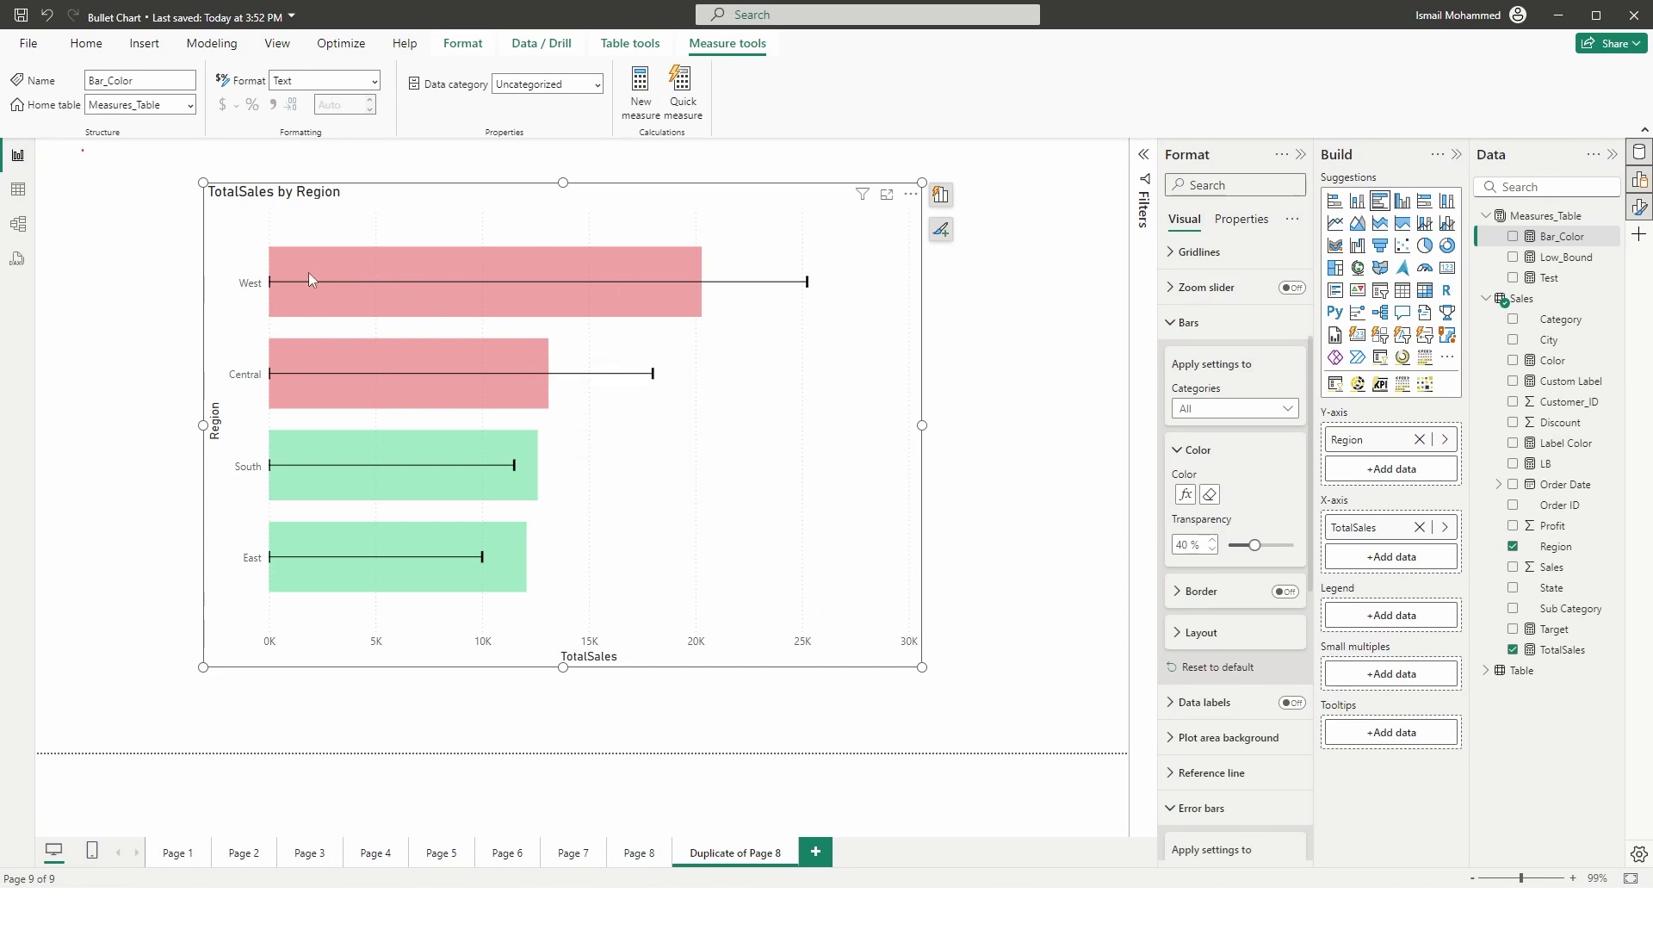
Step: Create a new measure named Custom_DataLabel in Measures_Table and start a second formula line
{"action": "left_click", "coordinate": [1612, 216]}
{"action": "left_click", "coordinate": [1537, 227]}
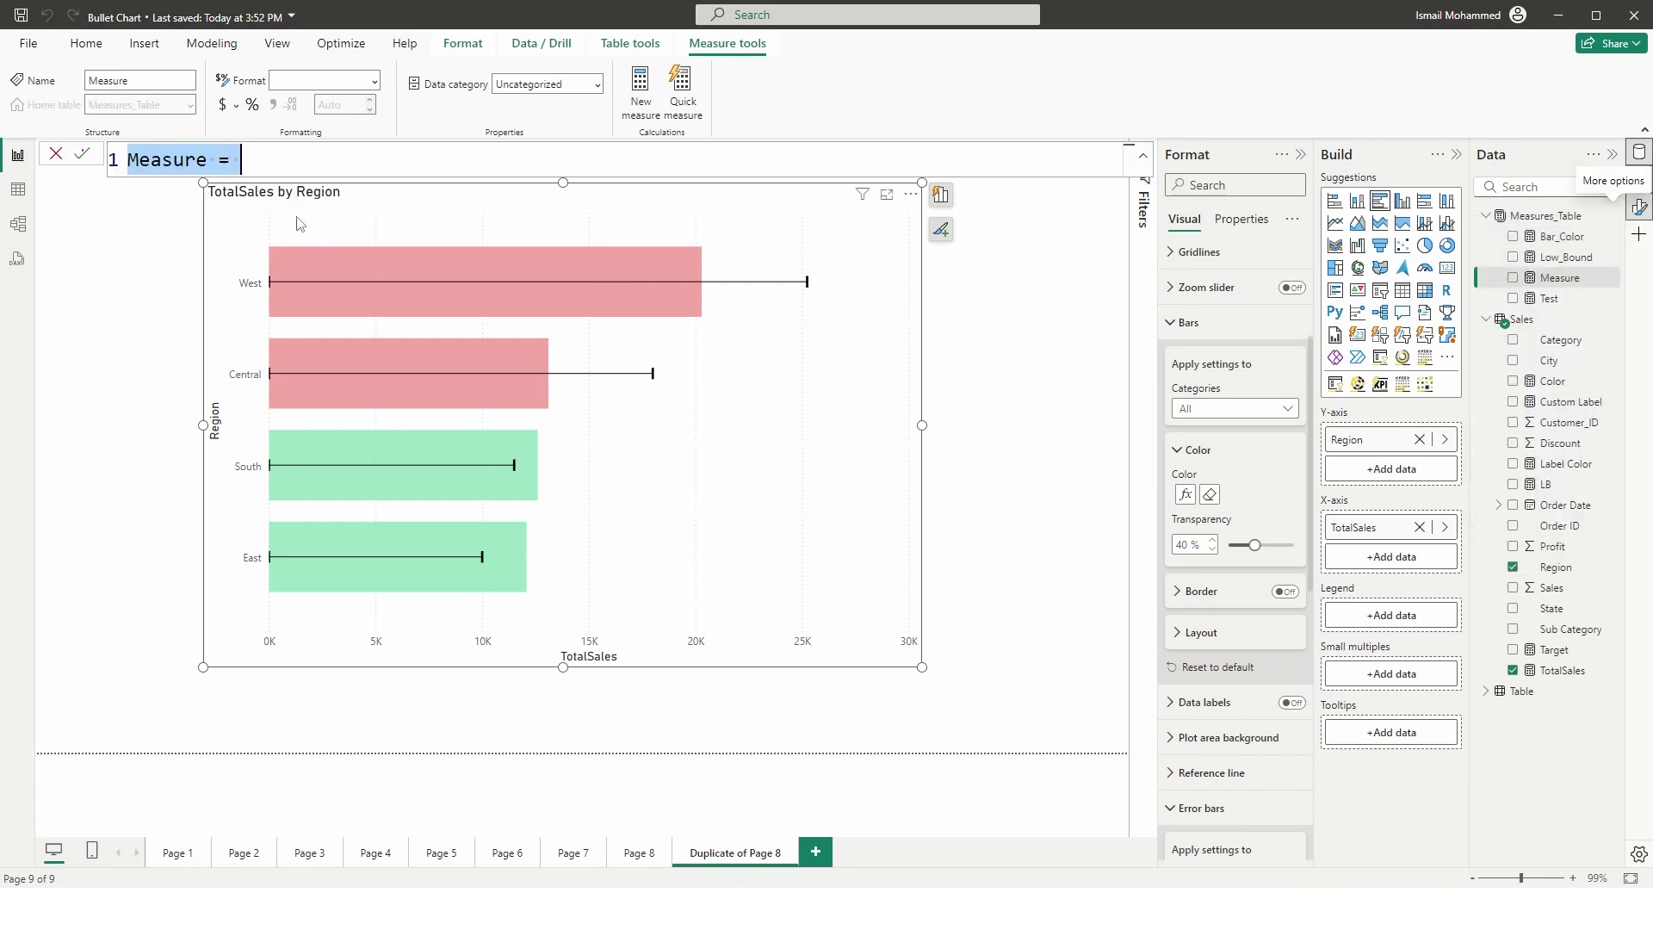
{"action": "type", "text": "Custom"}
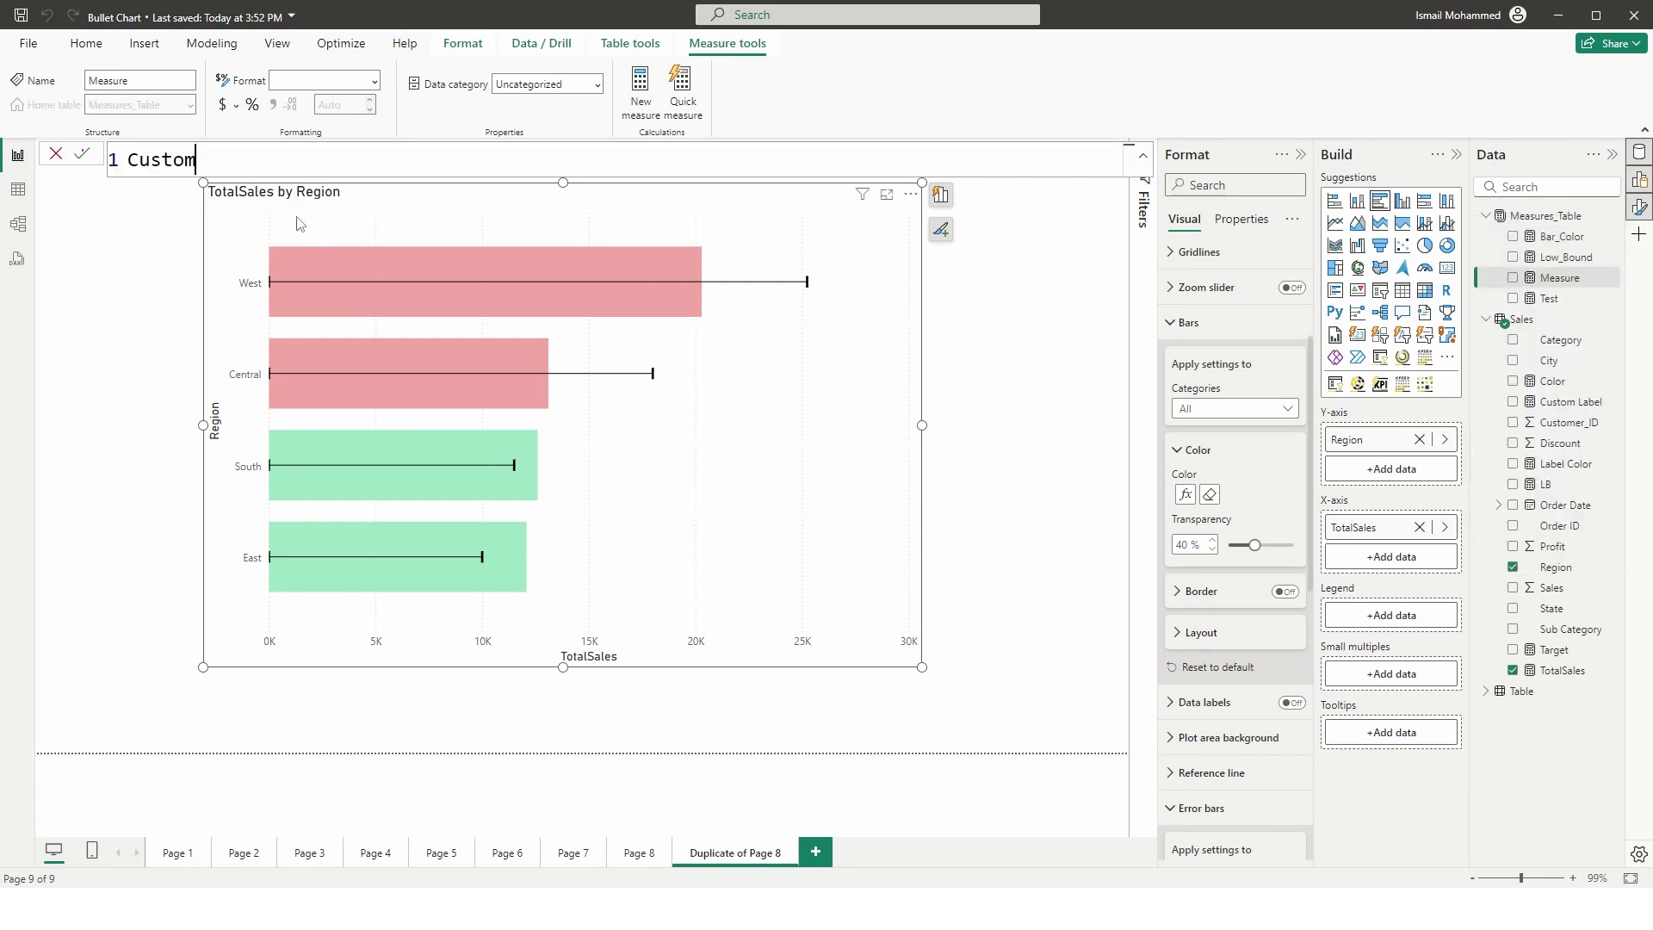
{"action": "type", "text": "_DataLabel ="}
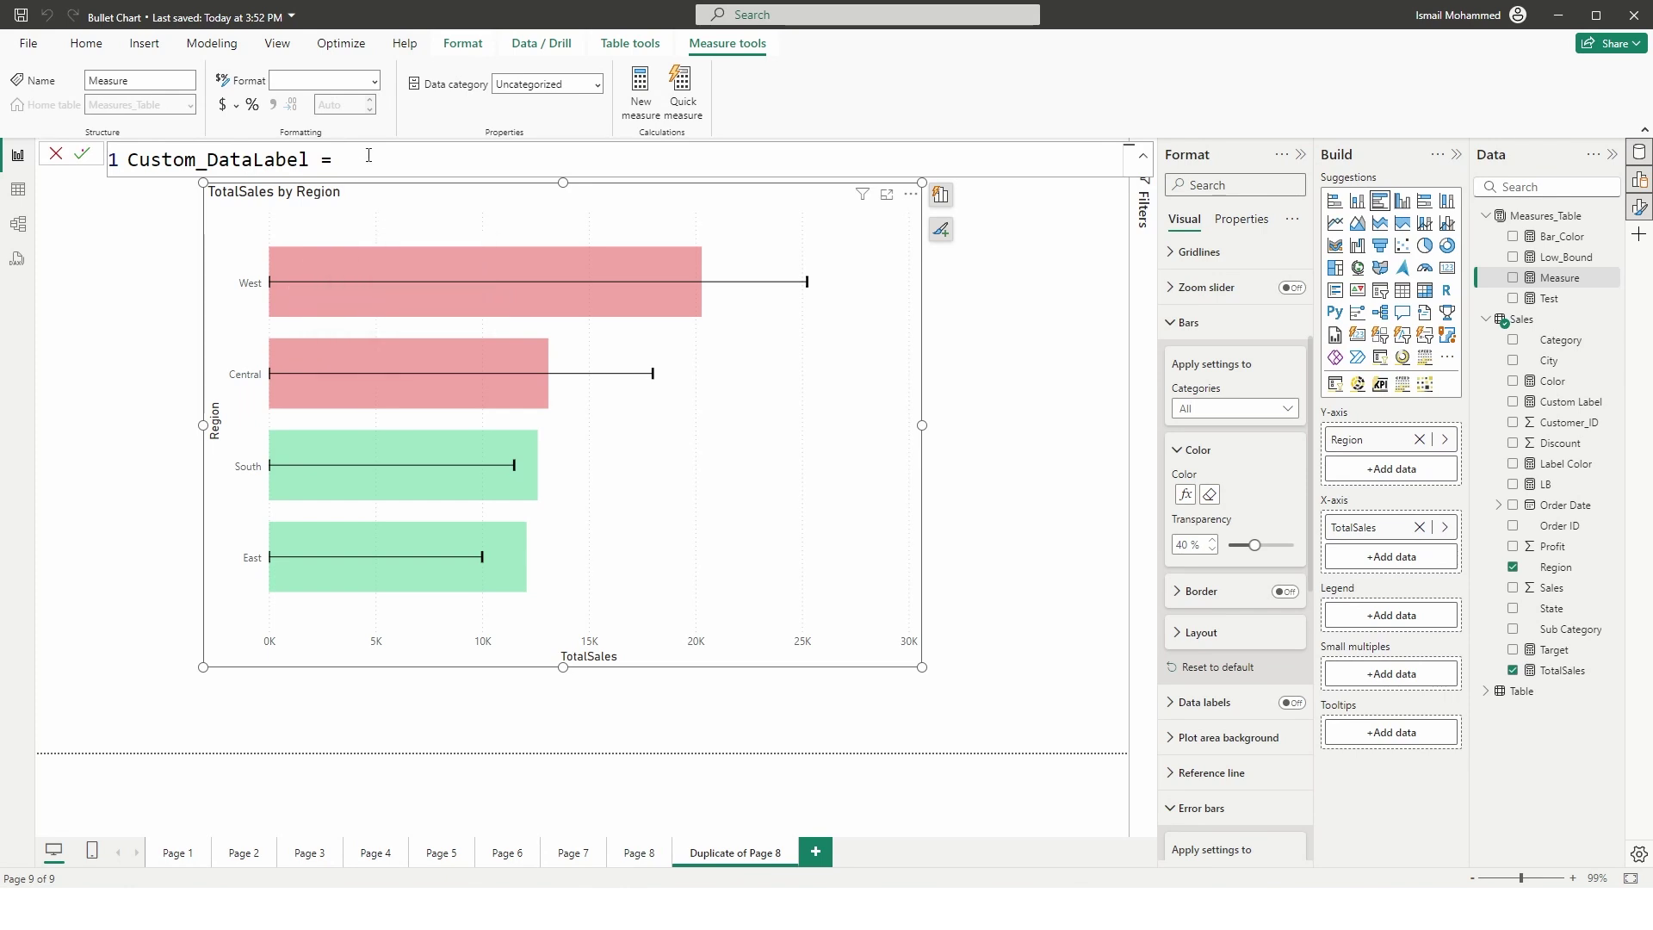
{"action": "key", "text": "shift+Return"}
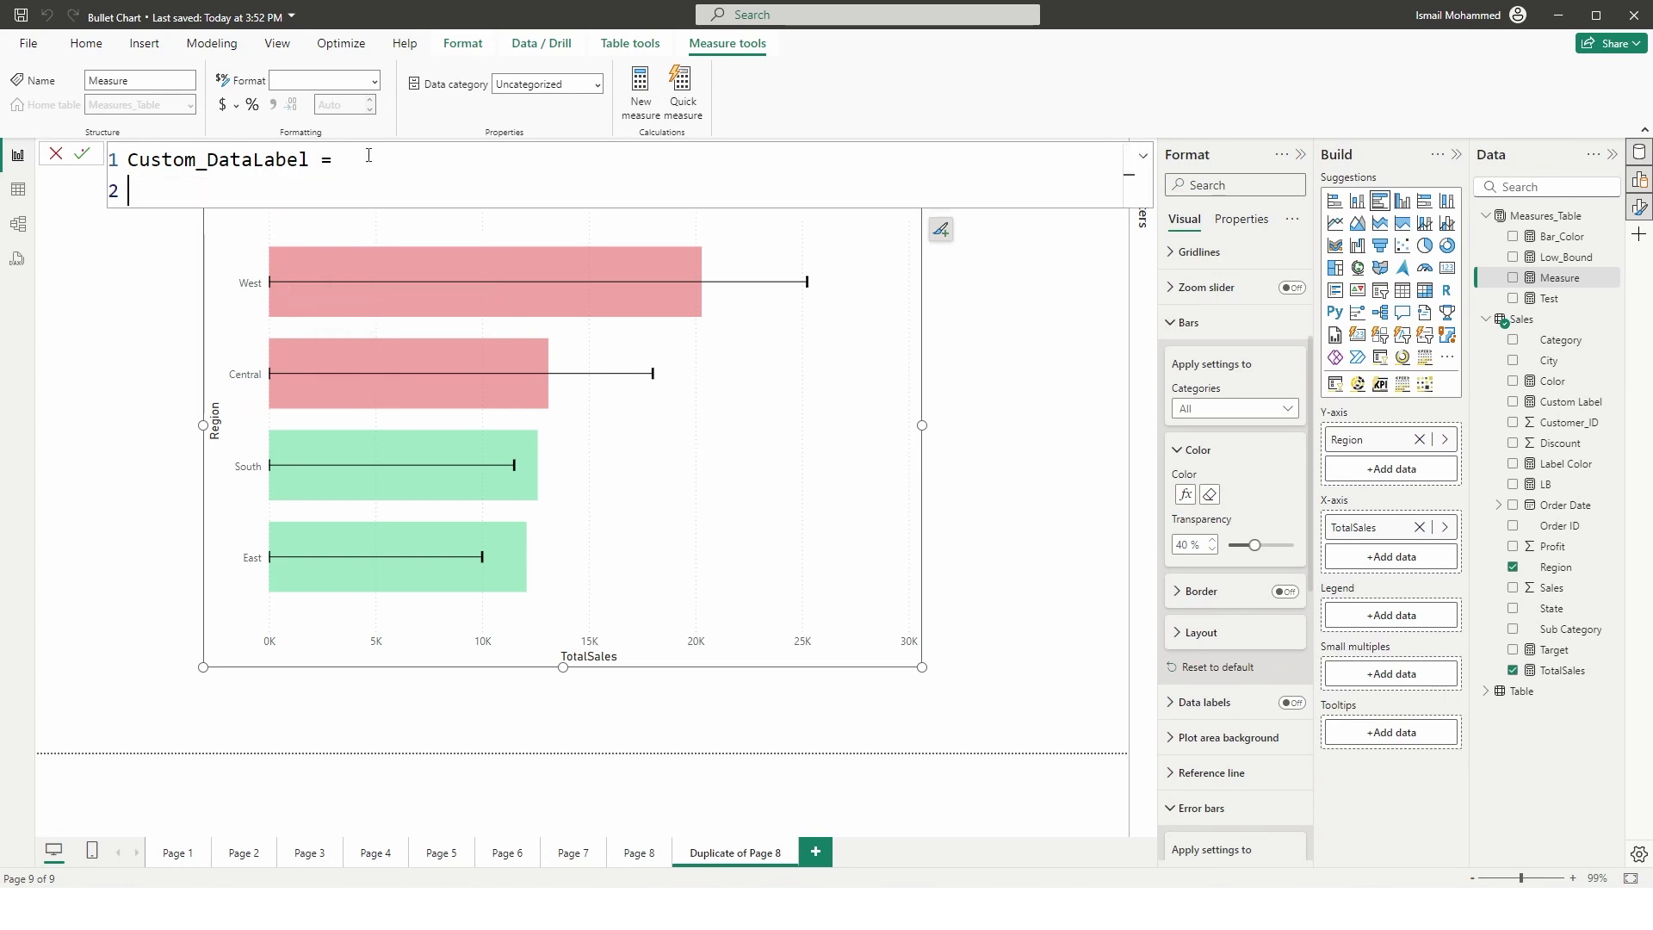
Step: Define the variable Total_Sales = [TotalSales] in the Custom_DataLabel formula
{"action": "type", "text": "CAR"}
{"action": "key", "text": "BackSpace"}
{"action": "key", "text": "BackSpace"}
{"action": "key", "text": "BackSpace"}
{"action": "type", "text": "VA"}
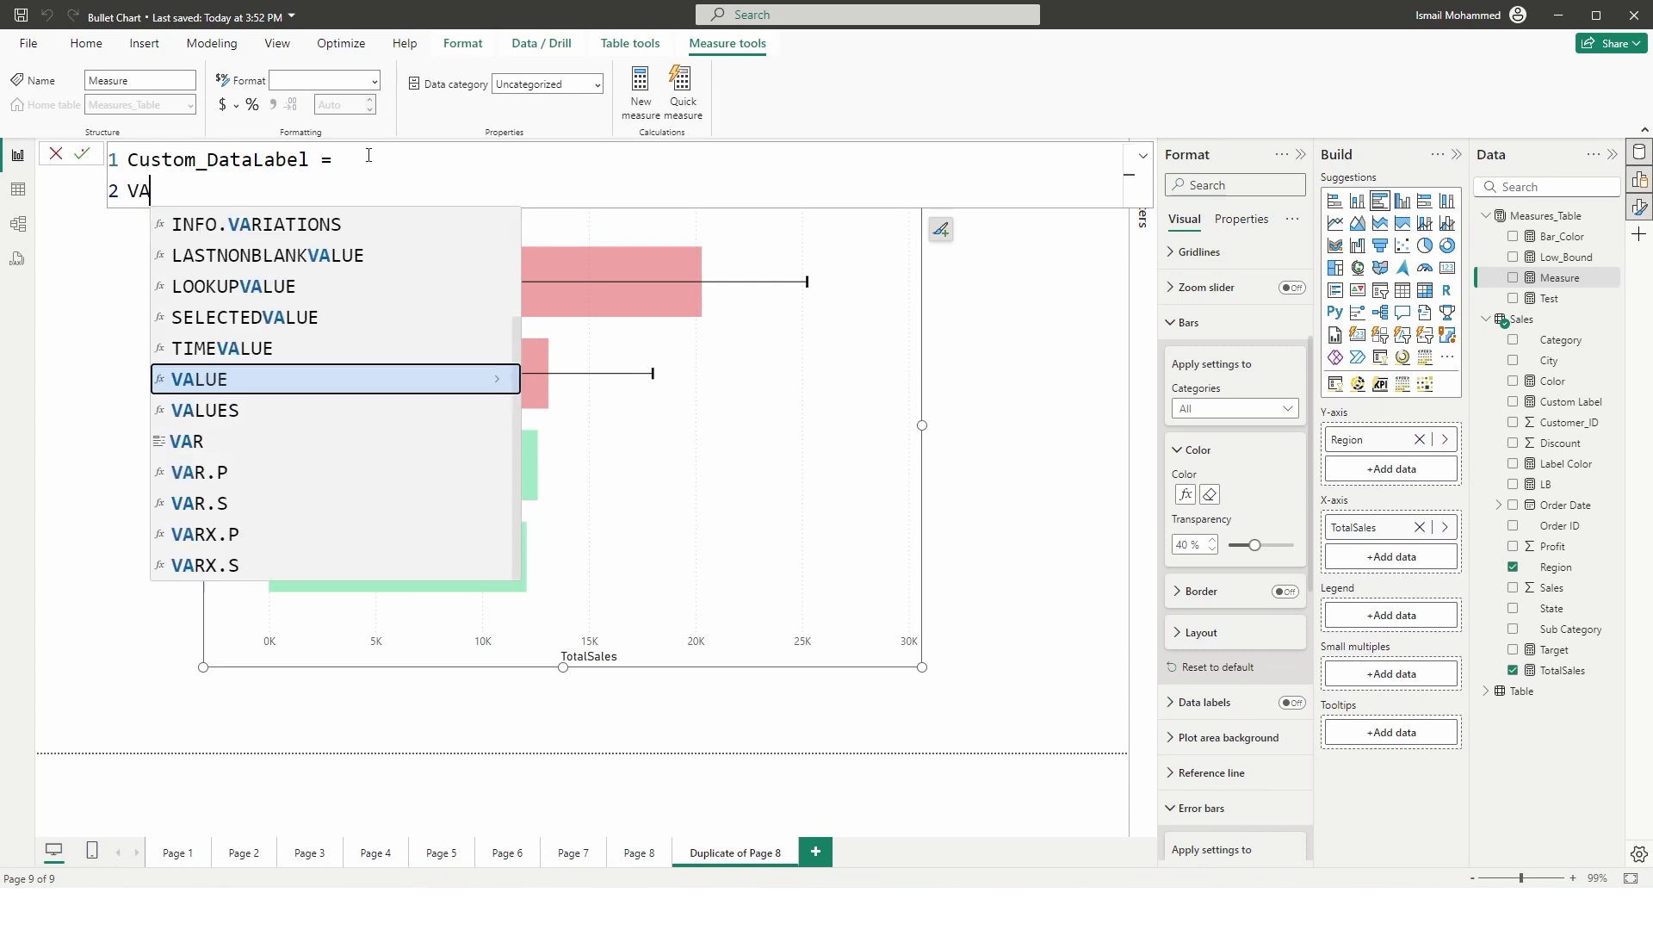
{"action": "type", "text": "R Total"}
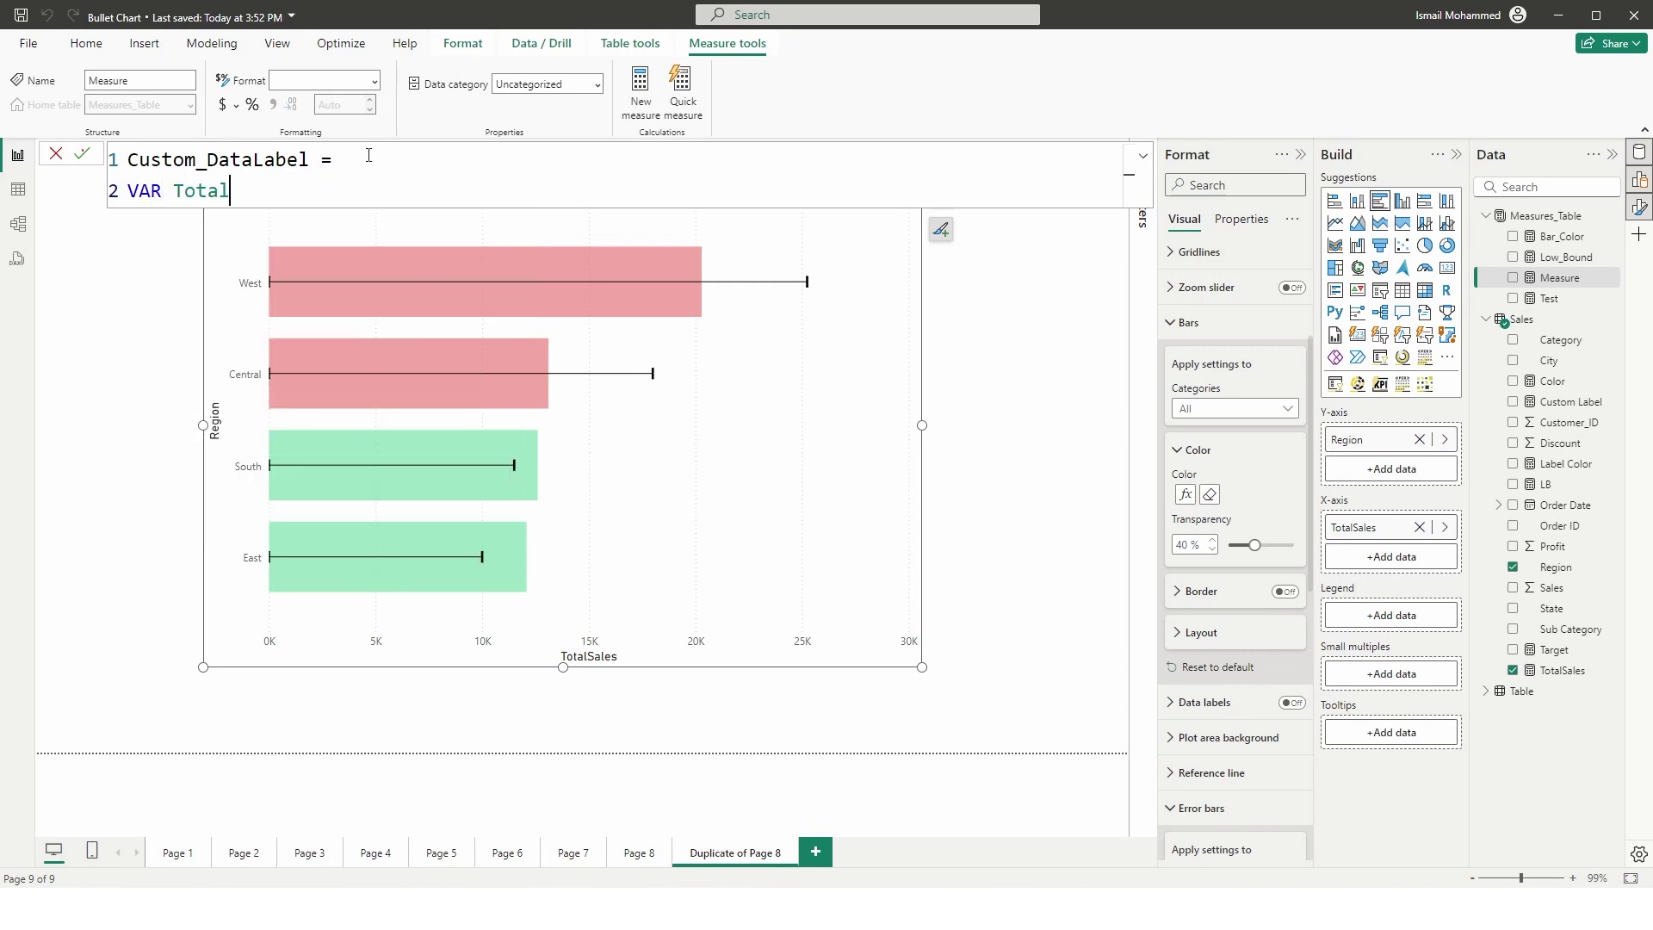
{"action": "type", "text": "_Sales = Total"}
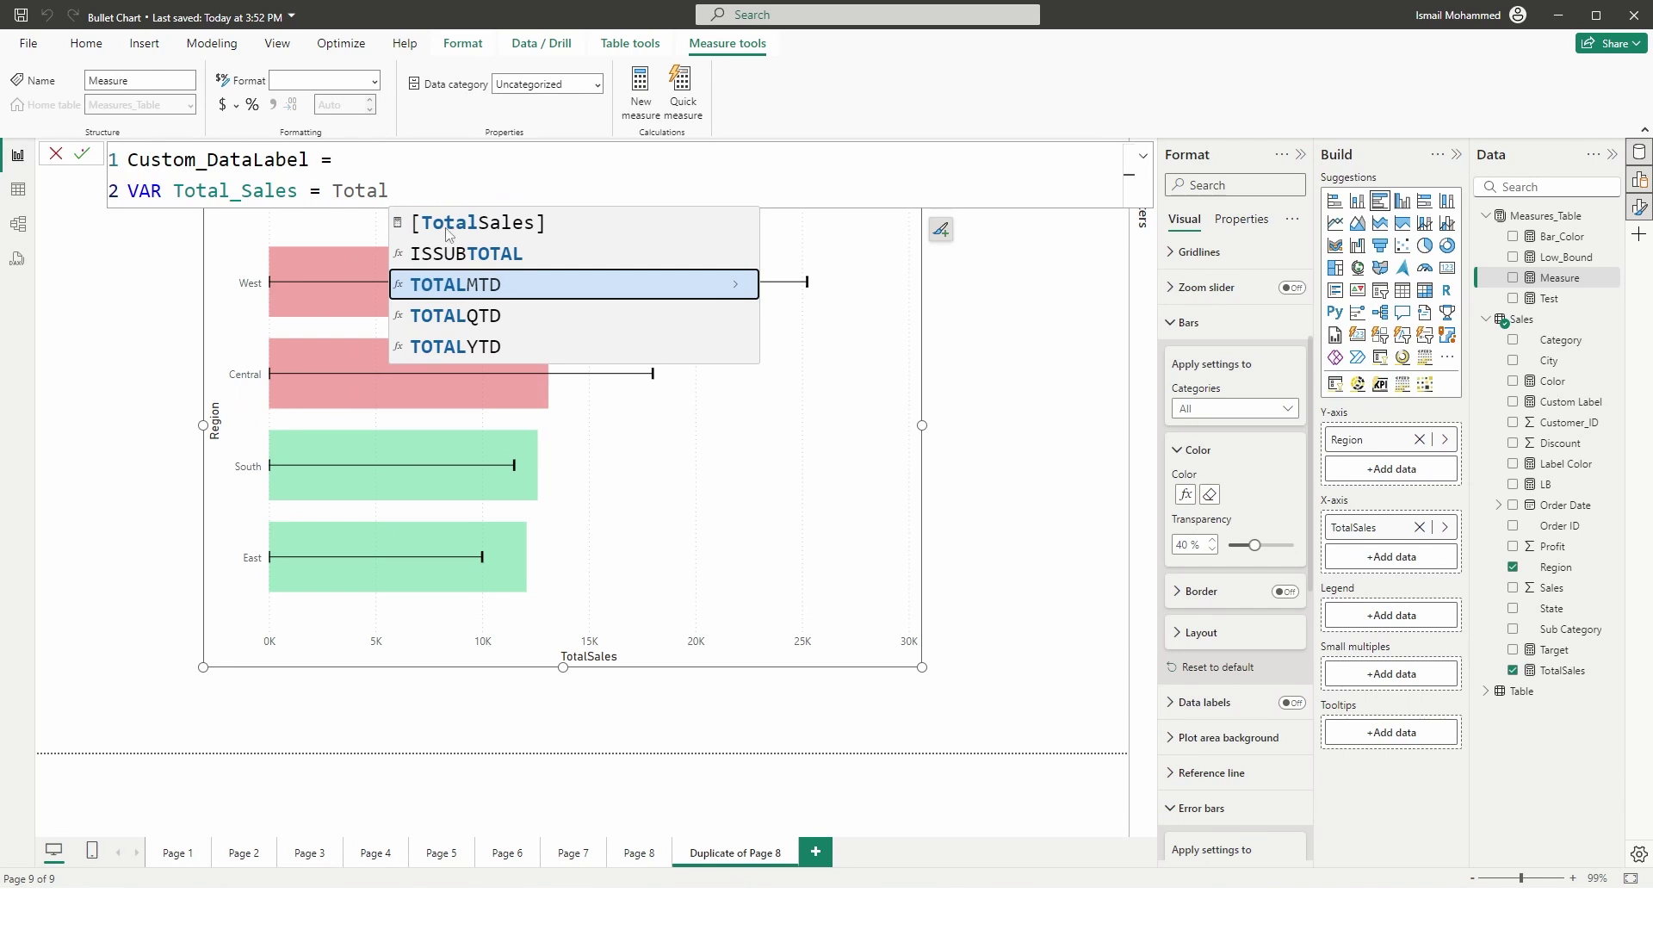
{"action": "key", "text": "Escape"}
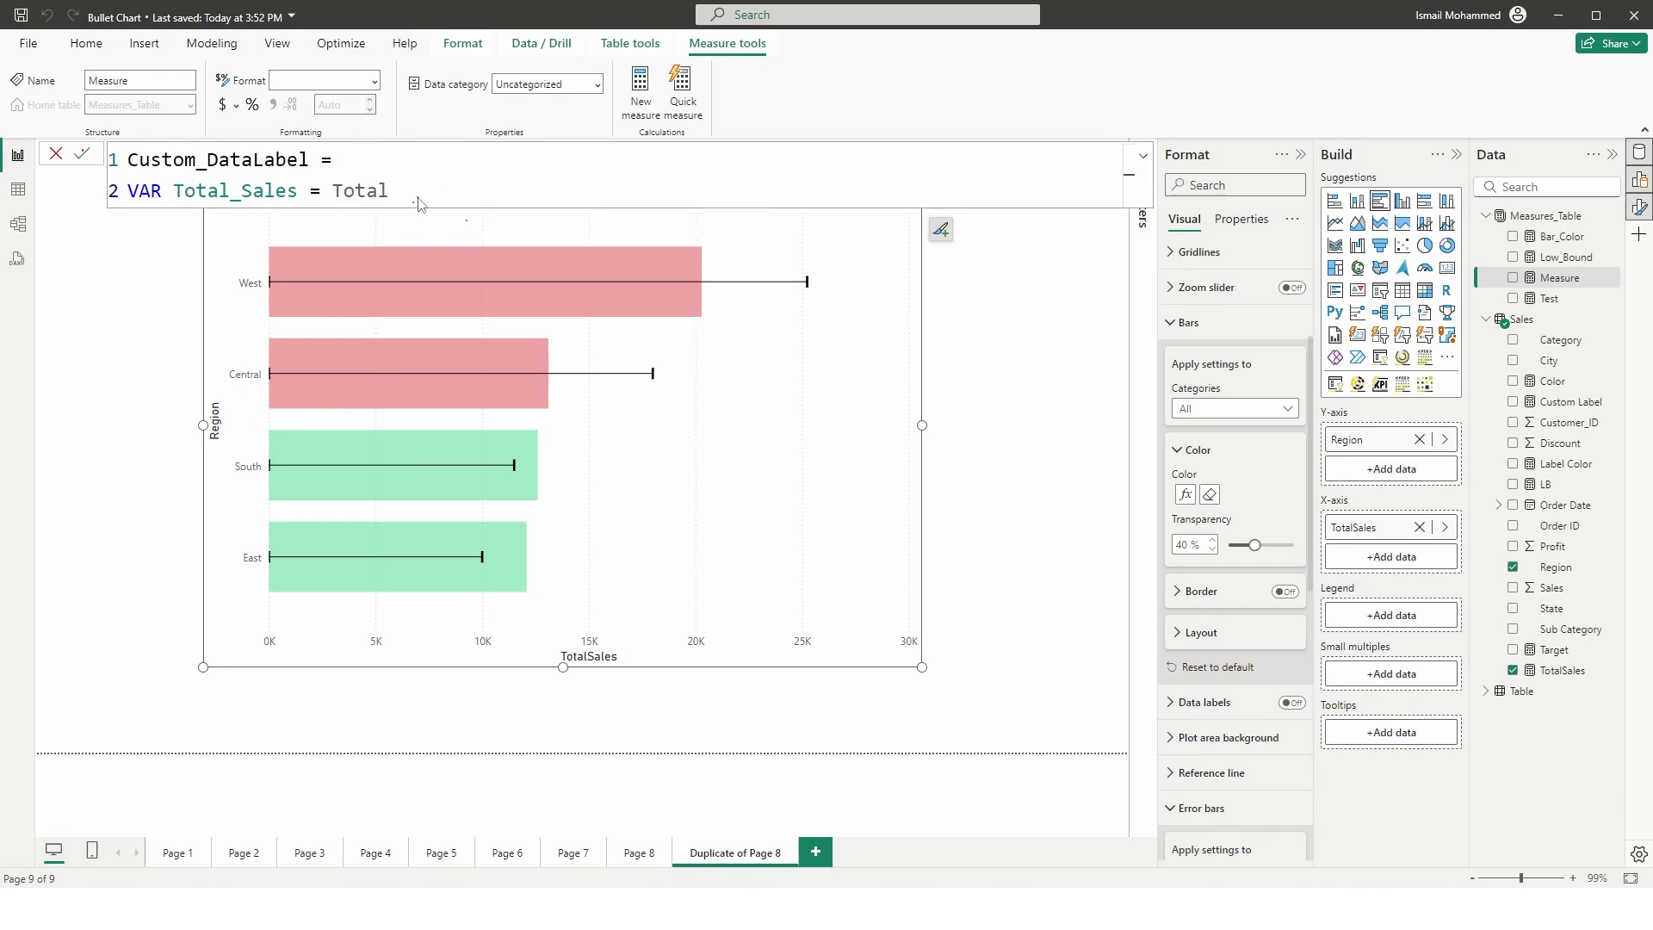
{"action": "type", "text": "S"}
{"action": "key", "text": "Tab"}
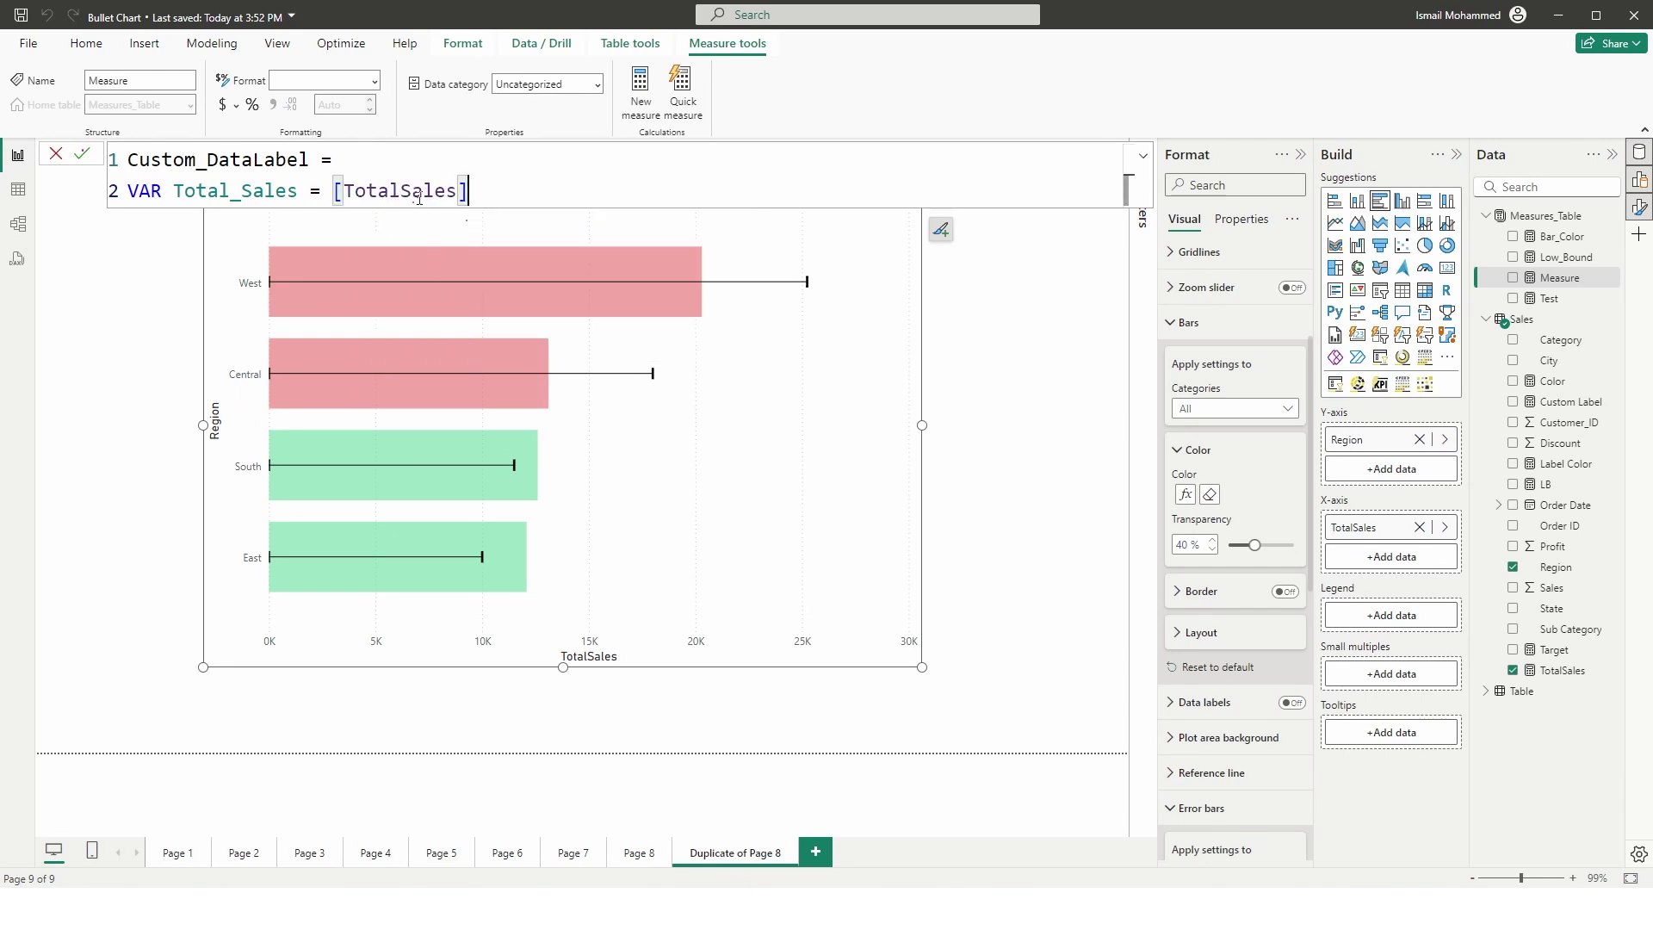
Step: Add the variable Perc to the Custom_DataLabel formula, written as [Target]-[TotalSales]/[Target]
{"action": "key", "text": "shift+Return"}
{"action": "type", "text": "VAR "}
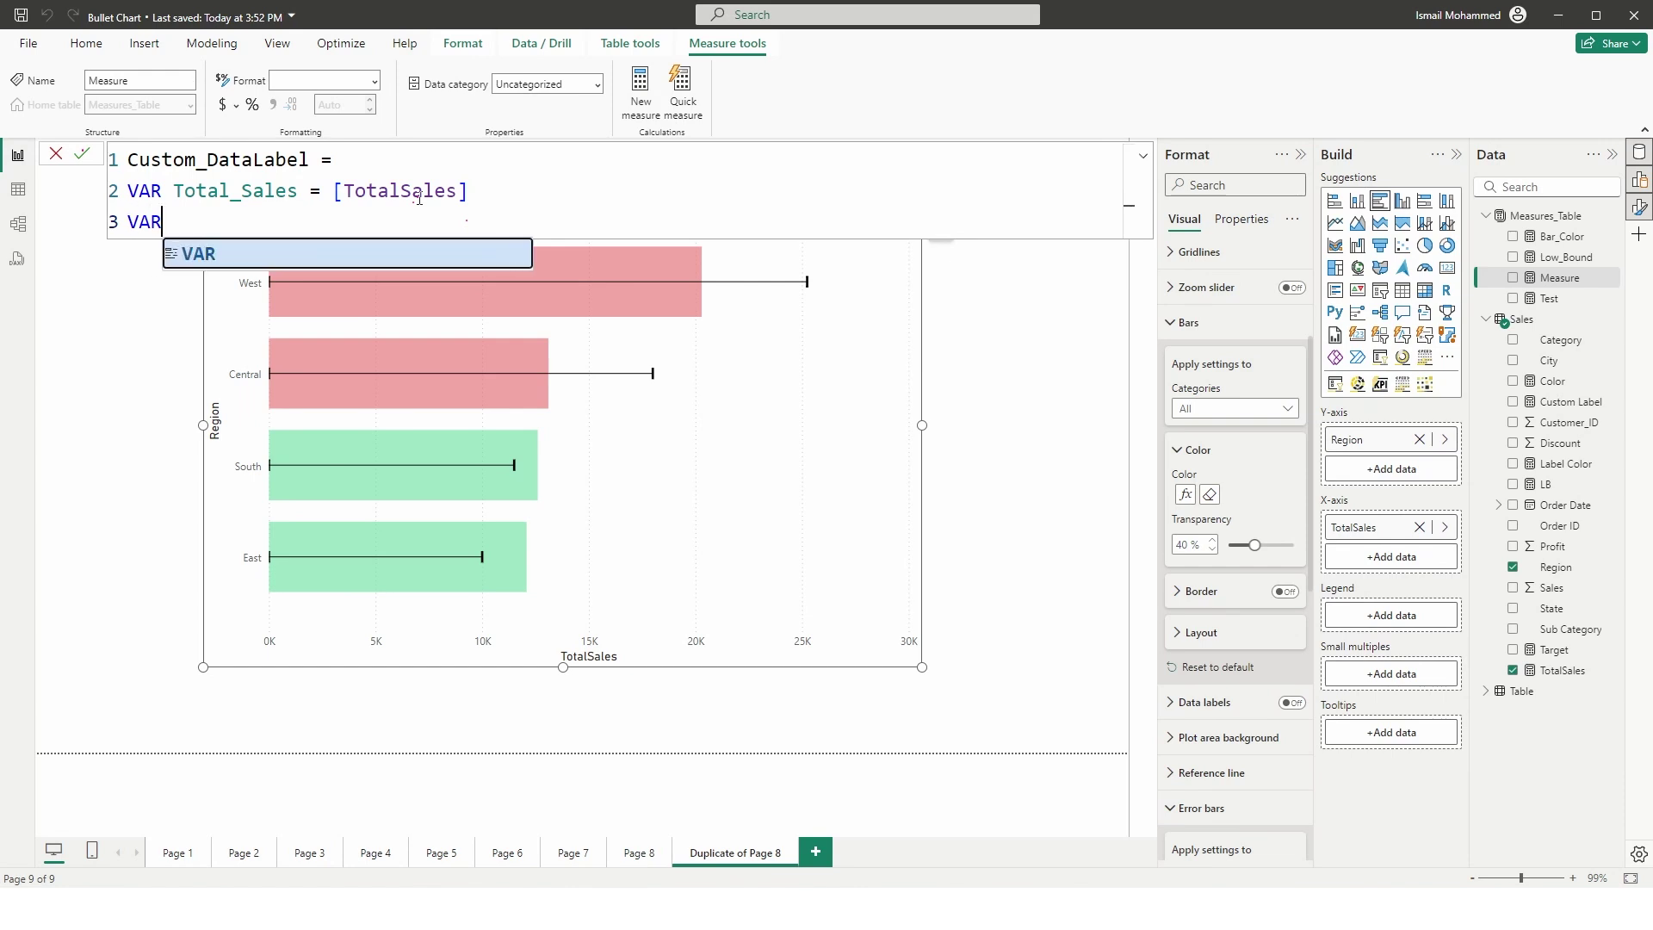
{"action": "type", "text": "Perc ="}
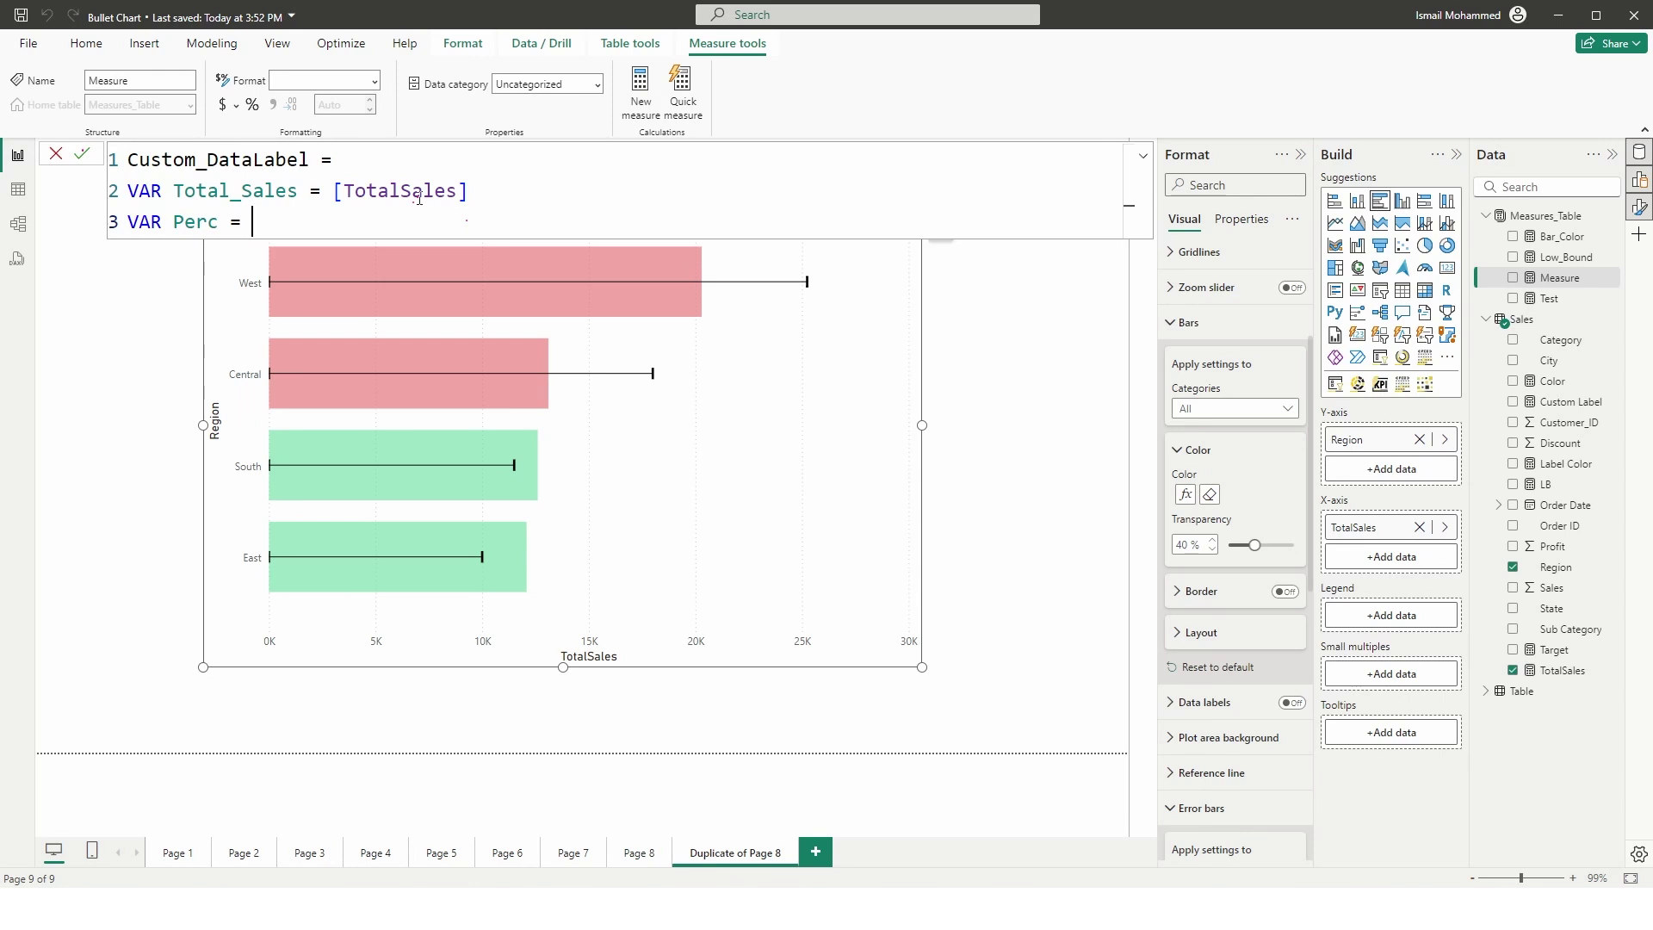
{"action": "type", "text": "Tar"}
{"action": "key", "text": "Tab"}
{"action": "type", "text": "-["}
{"action": "type", "text": "Tot"}
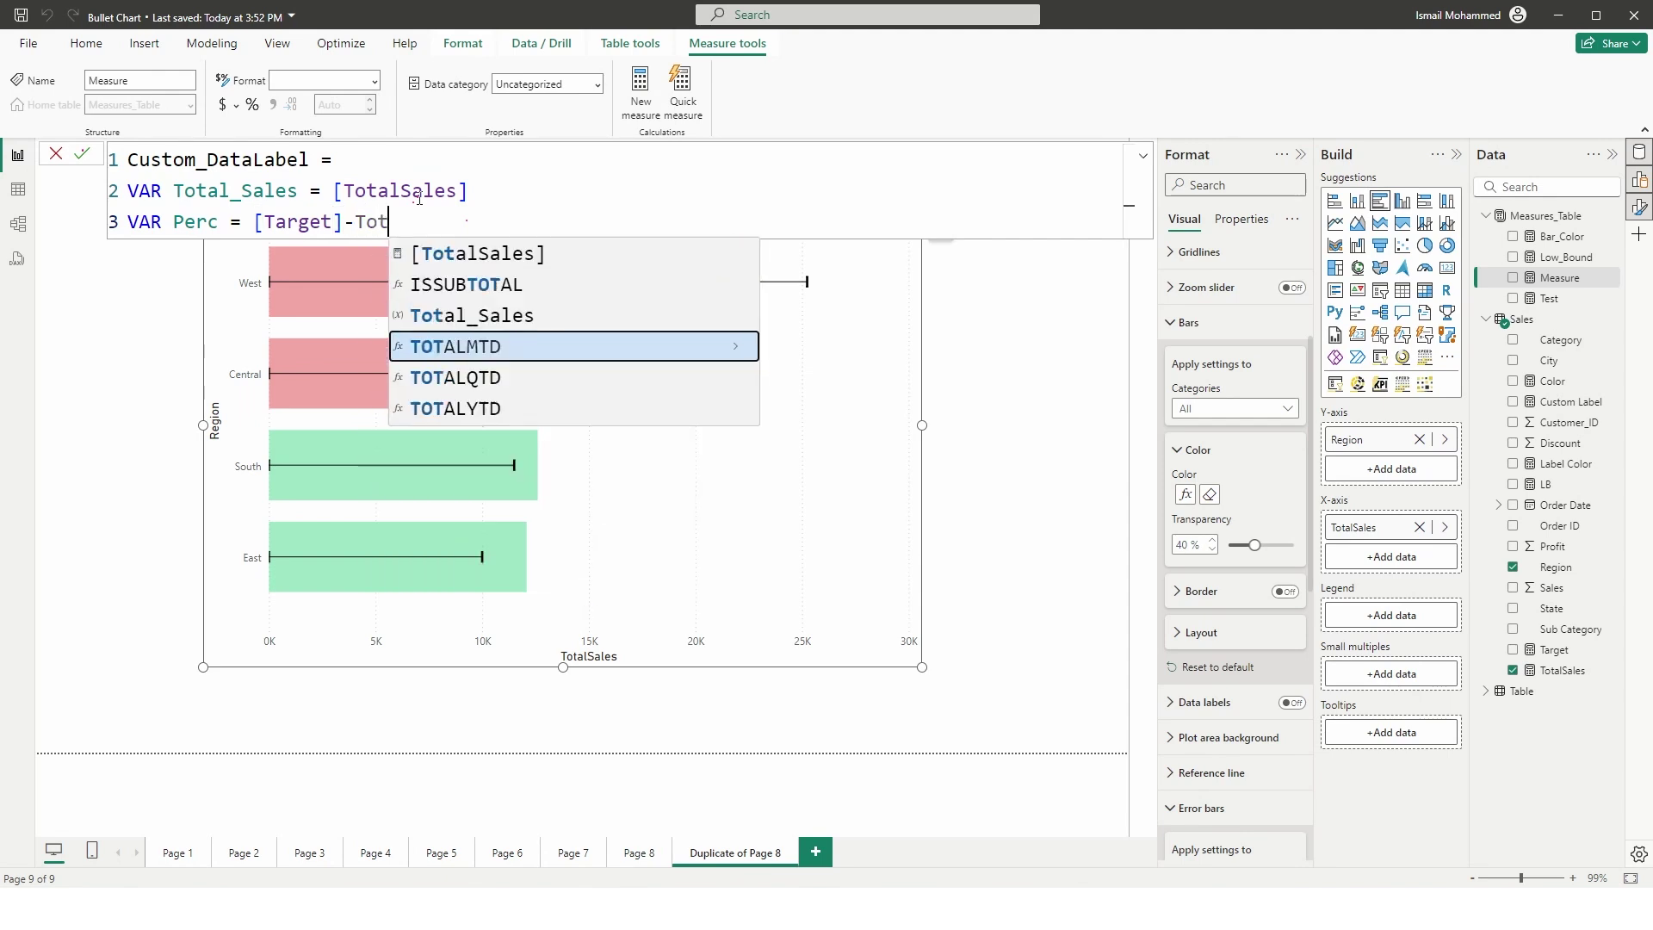
{"action": "key", "text": "Tab"}
{"action": "type", "text": "/To"}
{"action": "key", "text": "BackSpace"}
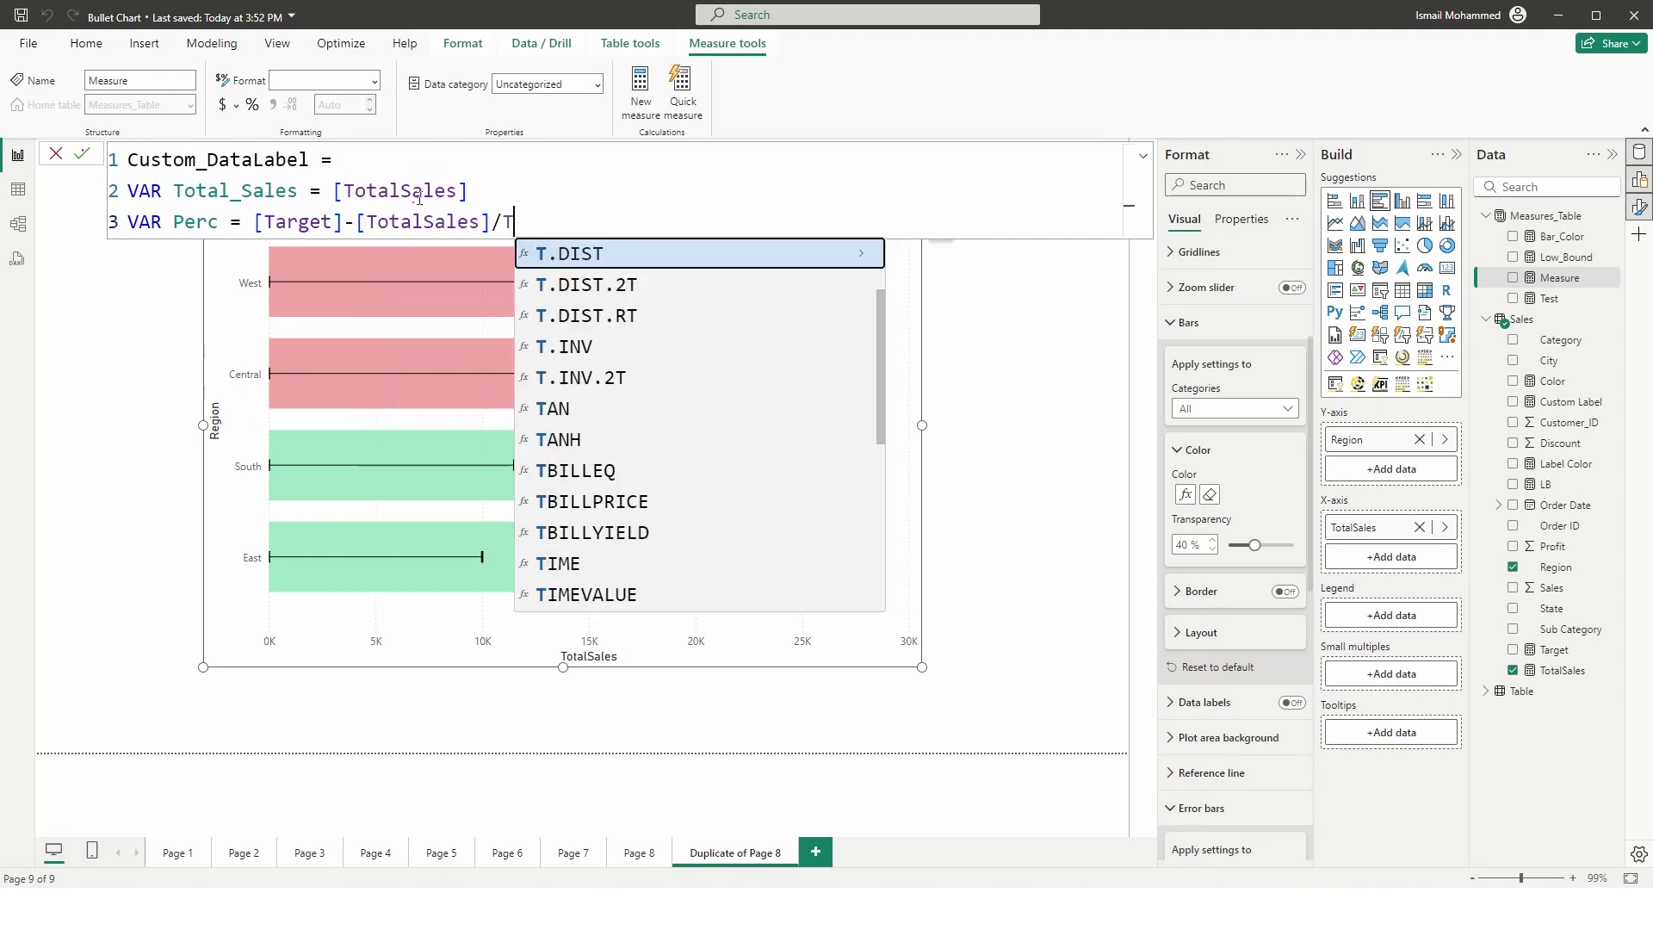
{"action": "type", "text": "a"}
{"action": "key", "text": "Tab"}
{"action": "key", "text": "Return"}
{"action": "key", "text": "Return"}
Step: Enclose the [Target]-[TotalSales] subtraction of Perc in parentheses so that the difference is divided by [Target]
{"action": "left_click", "coordinate": [286, 232]}
{"action": "type", "text": "("}
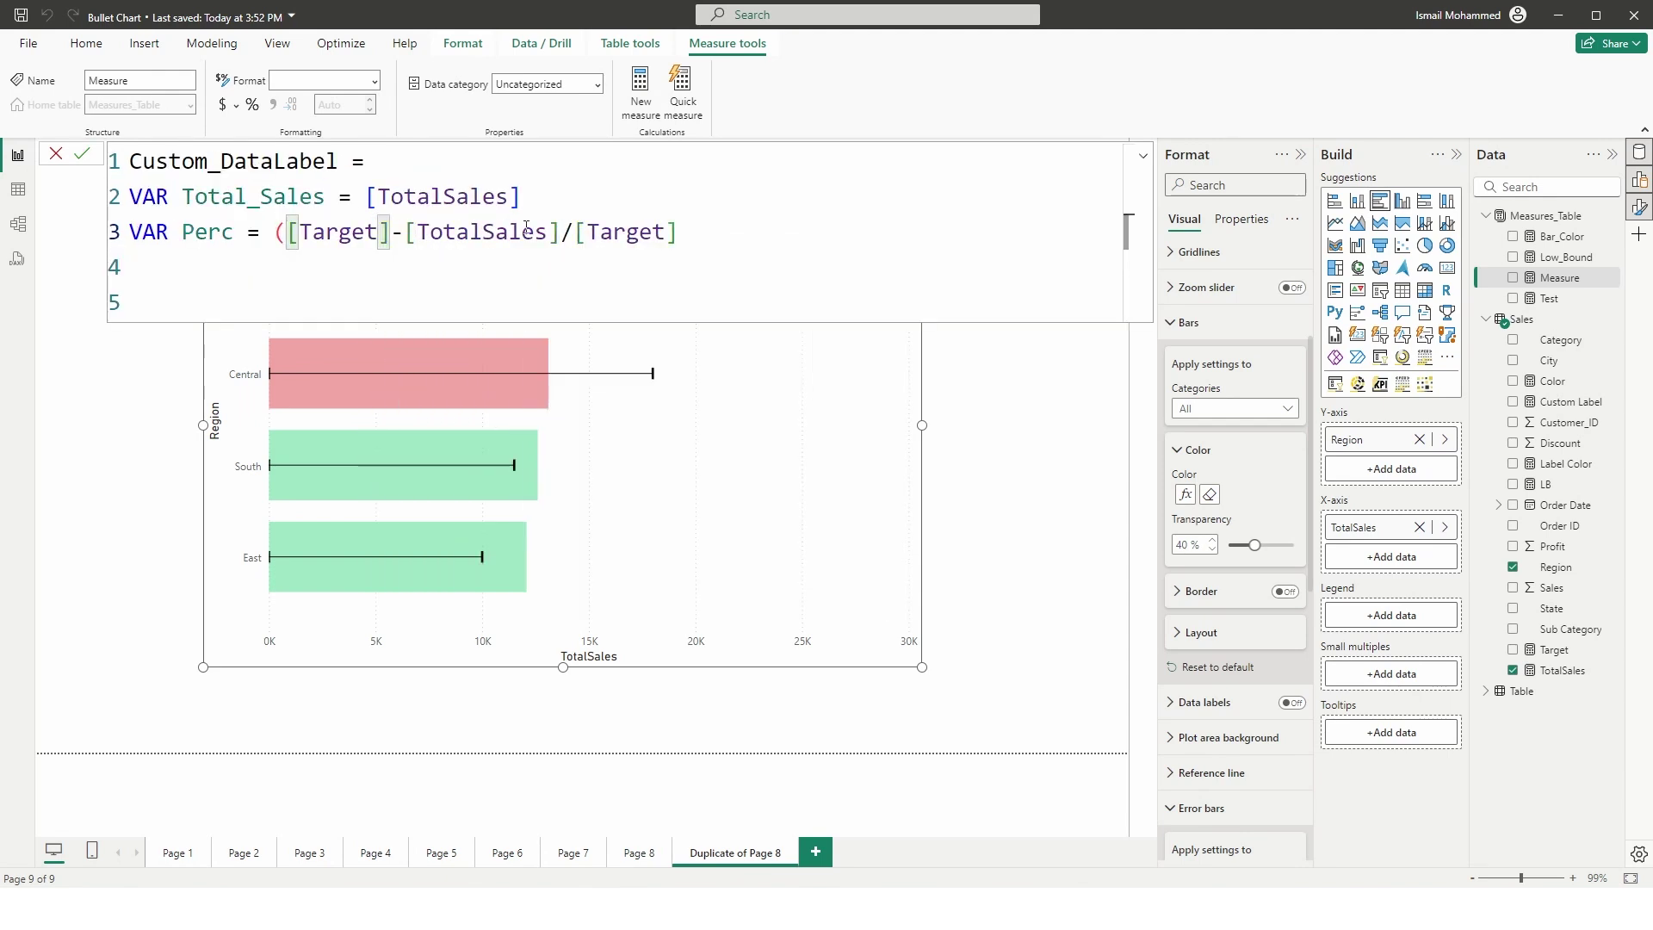
{"action": "left_click", "coordinate": [561, 231]}
{"action": "type", "text": ")"}
{"action": "key", "text": "End"}
Step: Complete the Custom_DataLabel formula with Return Total_Sales & Perc and commit the measure
{"action": "key", "text": "Return"}
{"action": "key", "text": "Return"}
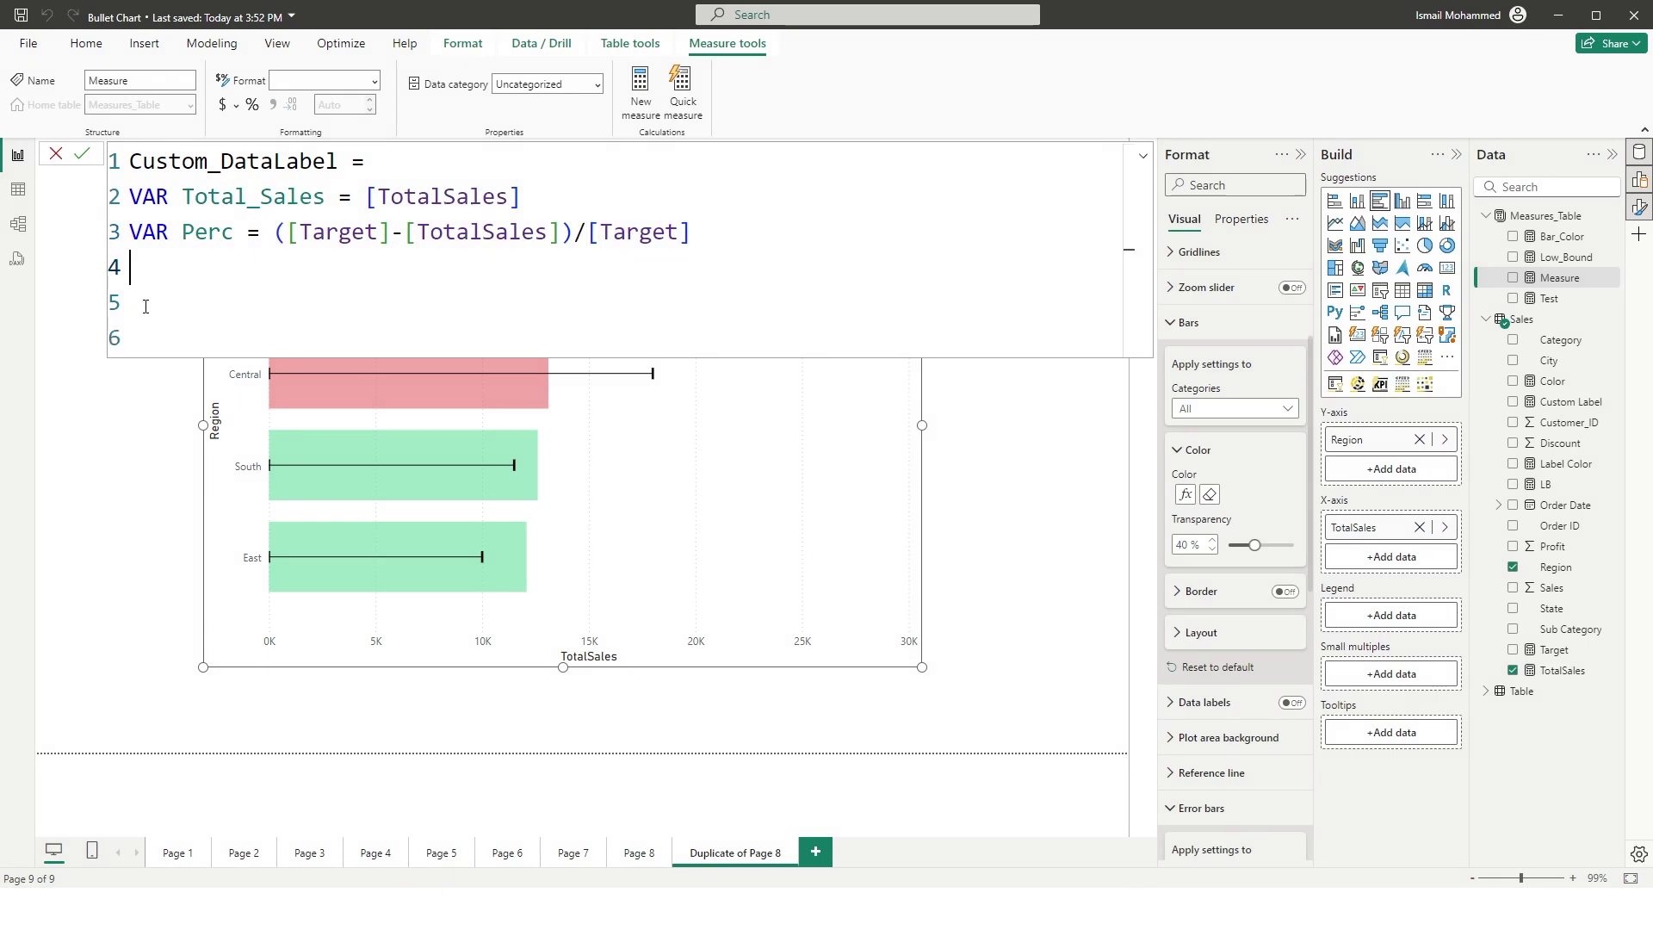
{"action": "type", "text": "Return "}
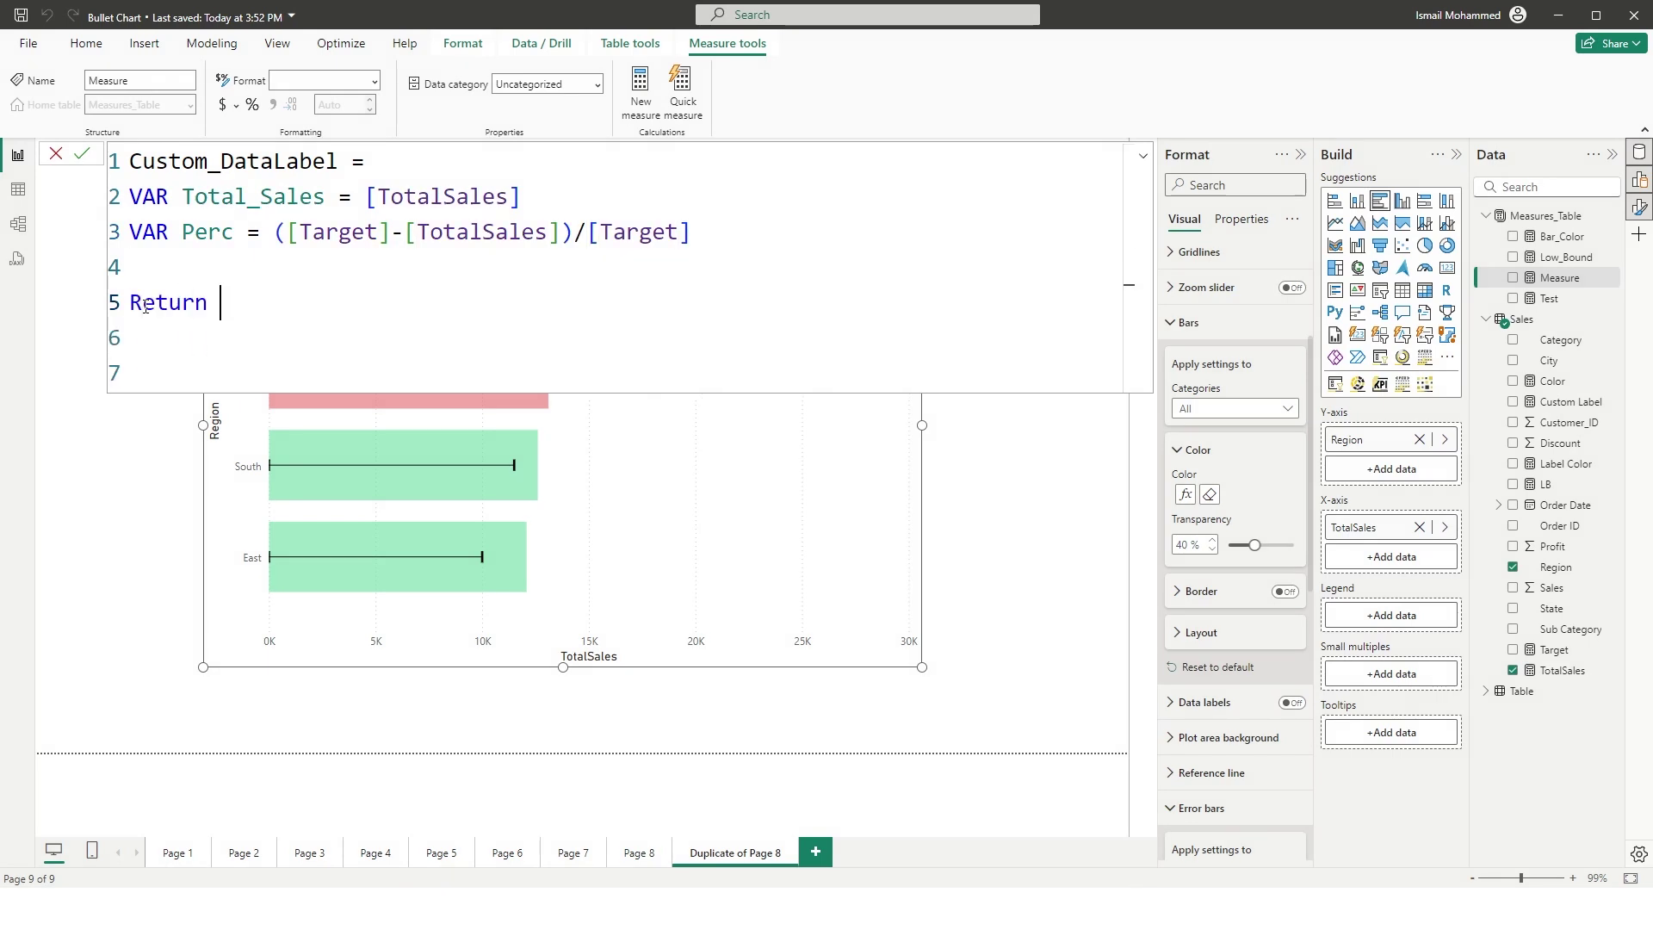
{"action": "type", "text": "Total"}
{"action": "key", "text": "Up"}
{"action": "key", "text": "Tab"}
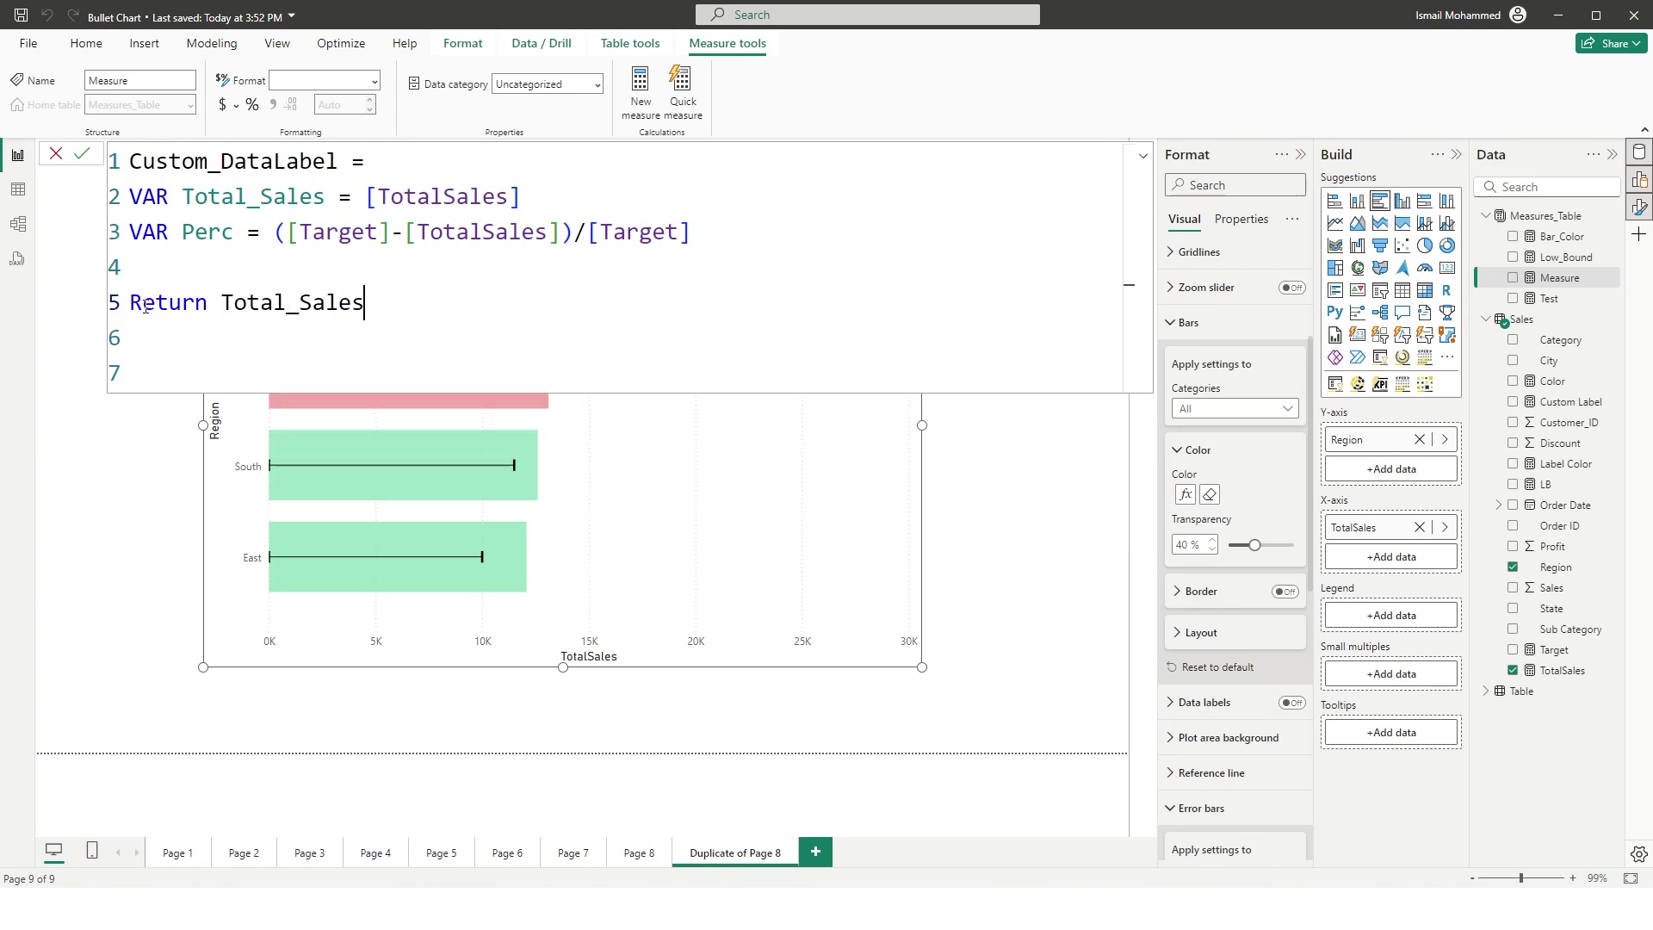
{"action": "type", "text": "& Perc"}
{"action": "key", "text": "Tab"}
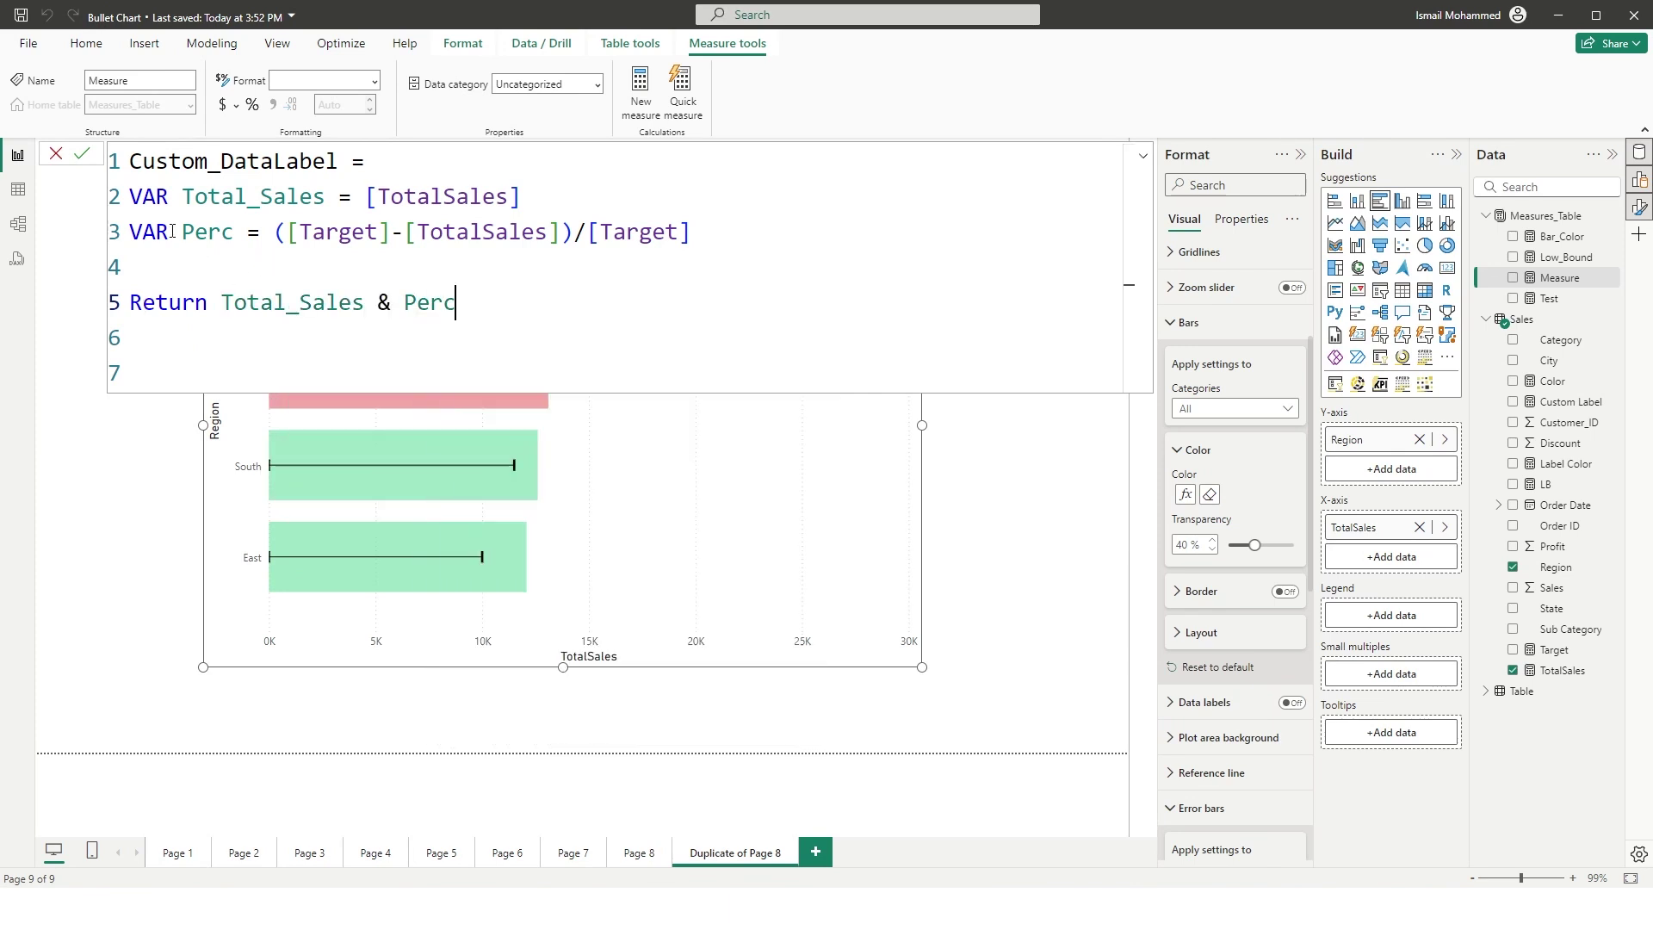
{"action": "left_click", "coordinate": [82, 153]}
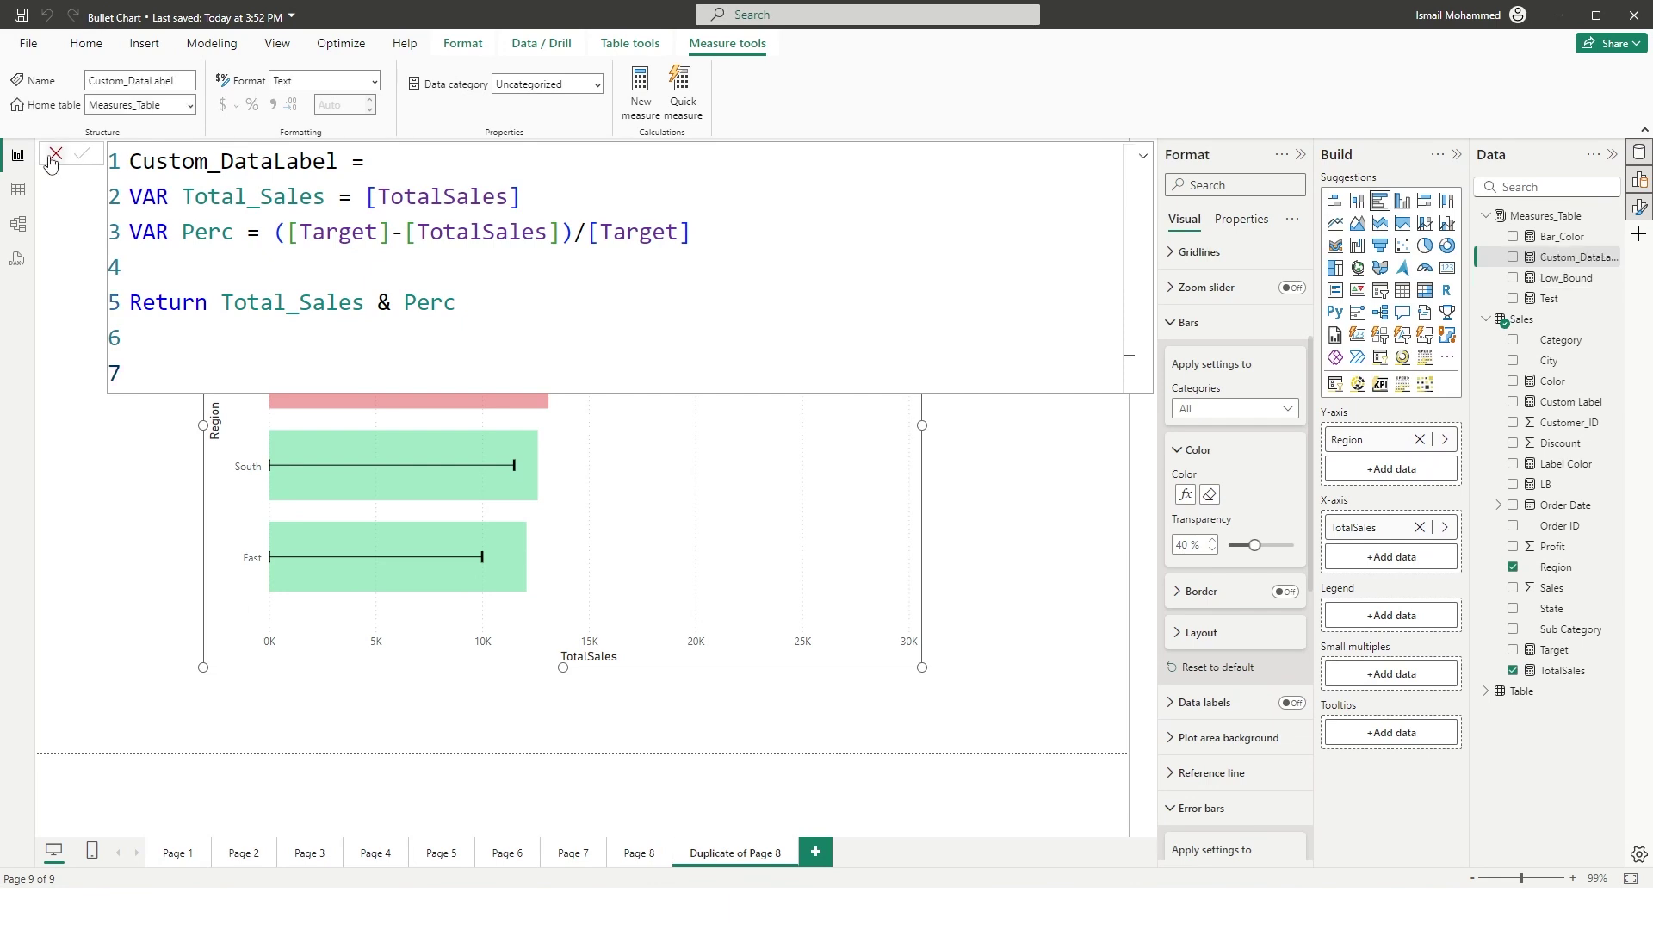
Step: Close the formula editor and turn on data labels for the TotalSales by Region chart
{"action": "left_click", "coordinate": [52, 158]}
{"action": "left_click", "coordinate": [1193, 323]}
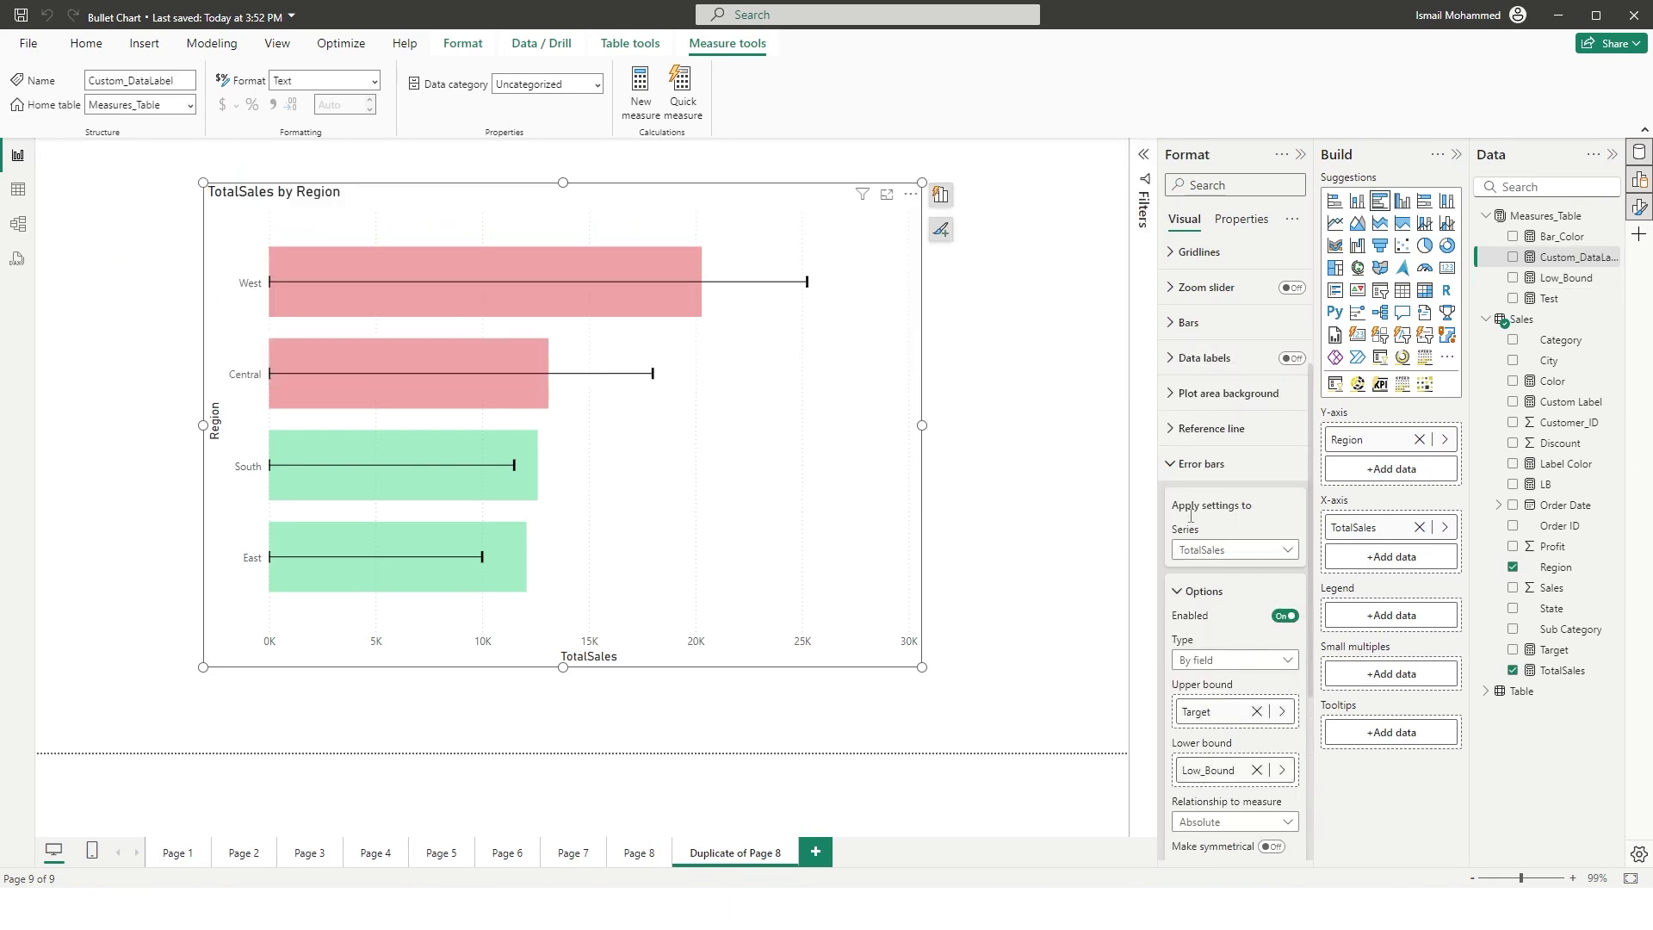
{"action": "left_click", "coordinate": [1199, 465]}
{"action": "left_click", "coordinate": [1266, 583]}
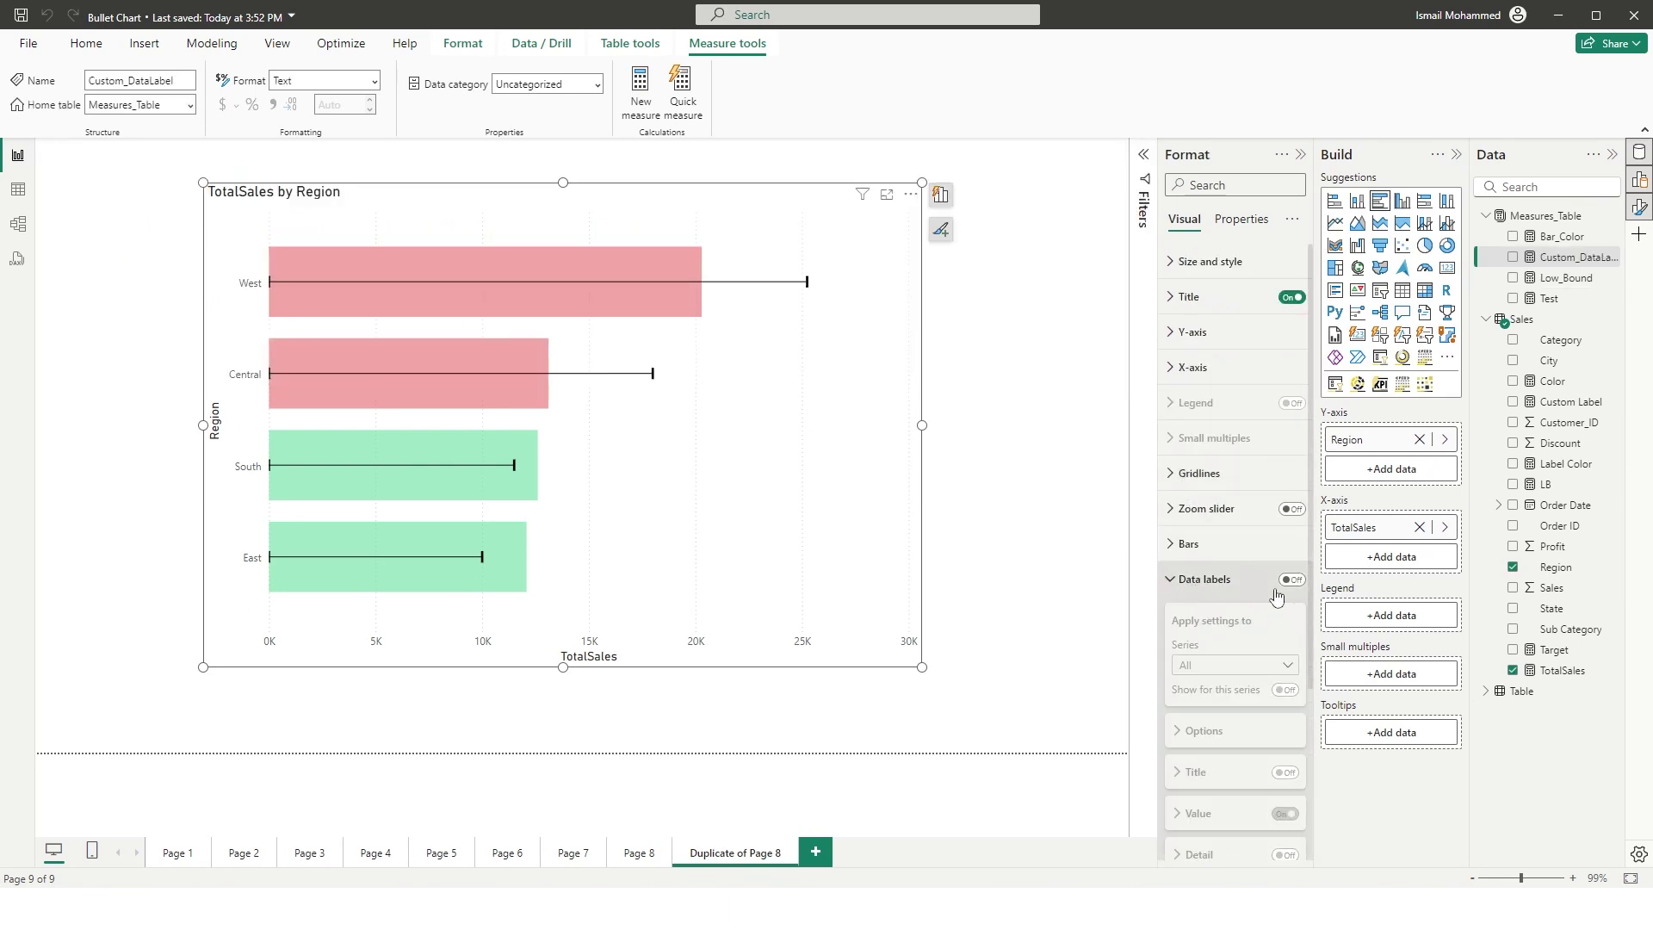
{"action": "left_click", "coordinate": [1289, 580]}
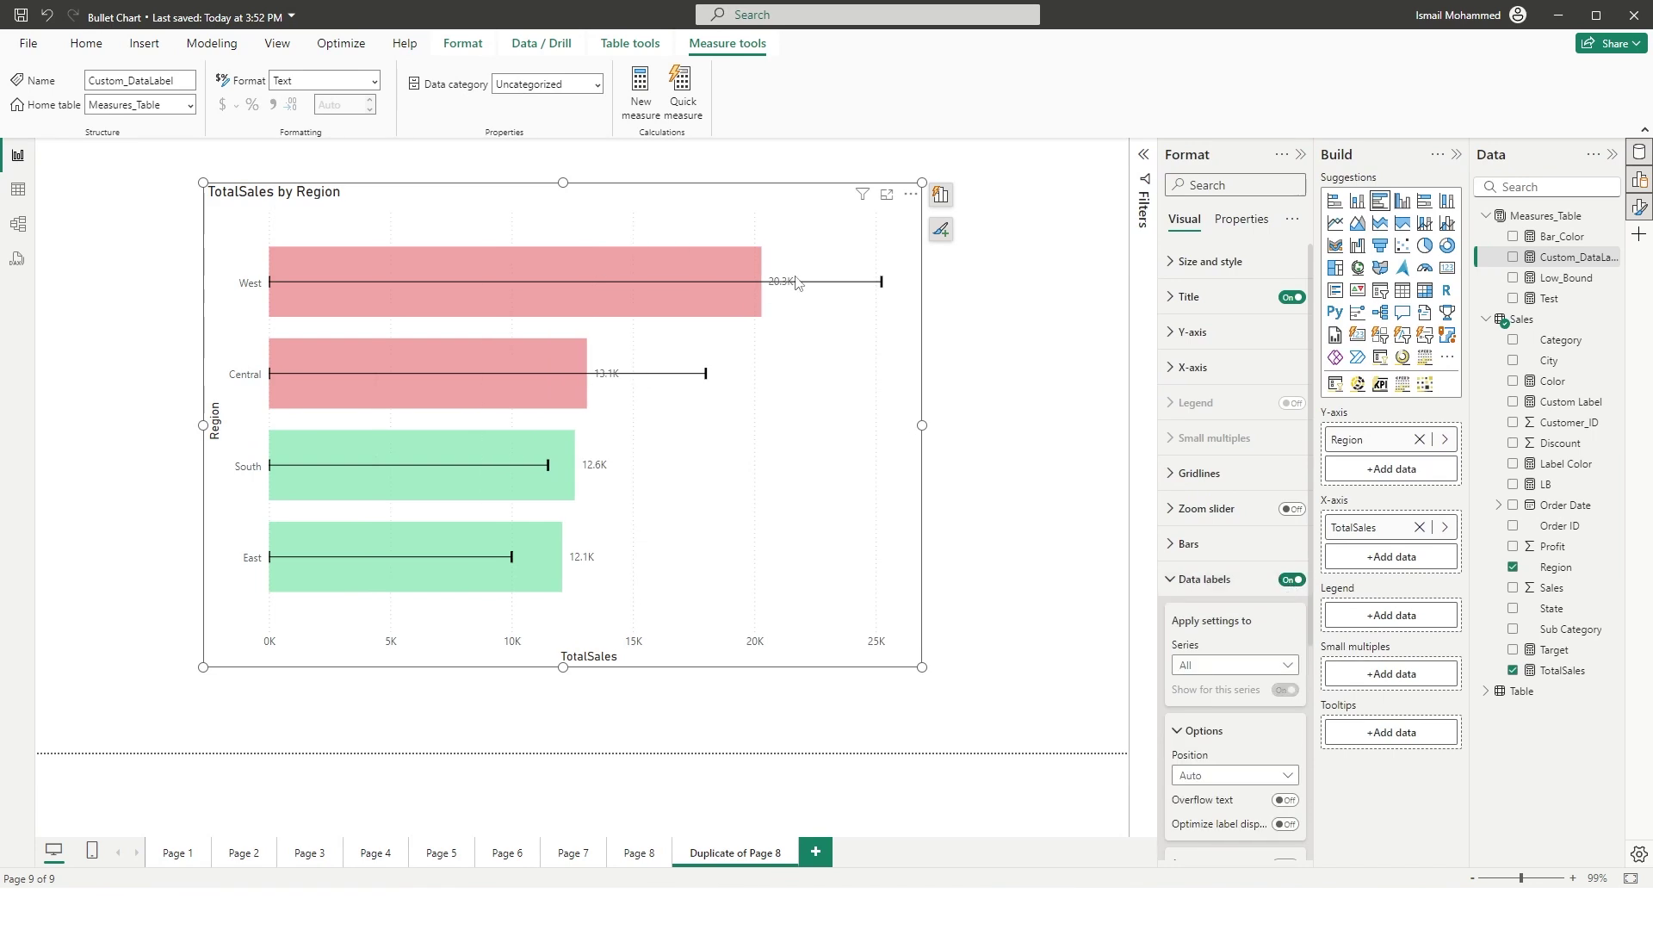
Step: Set the position of the chart's data labels to Inside base
{"action": "left_click_drag", "start_coordinate": [1310, 434], "coordinate": [1322, 648]}
{"action": "left_click", "coordinate": [1224, 448]}
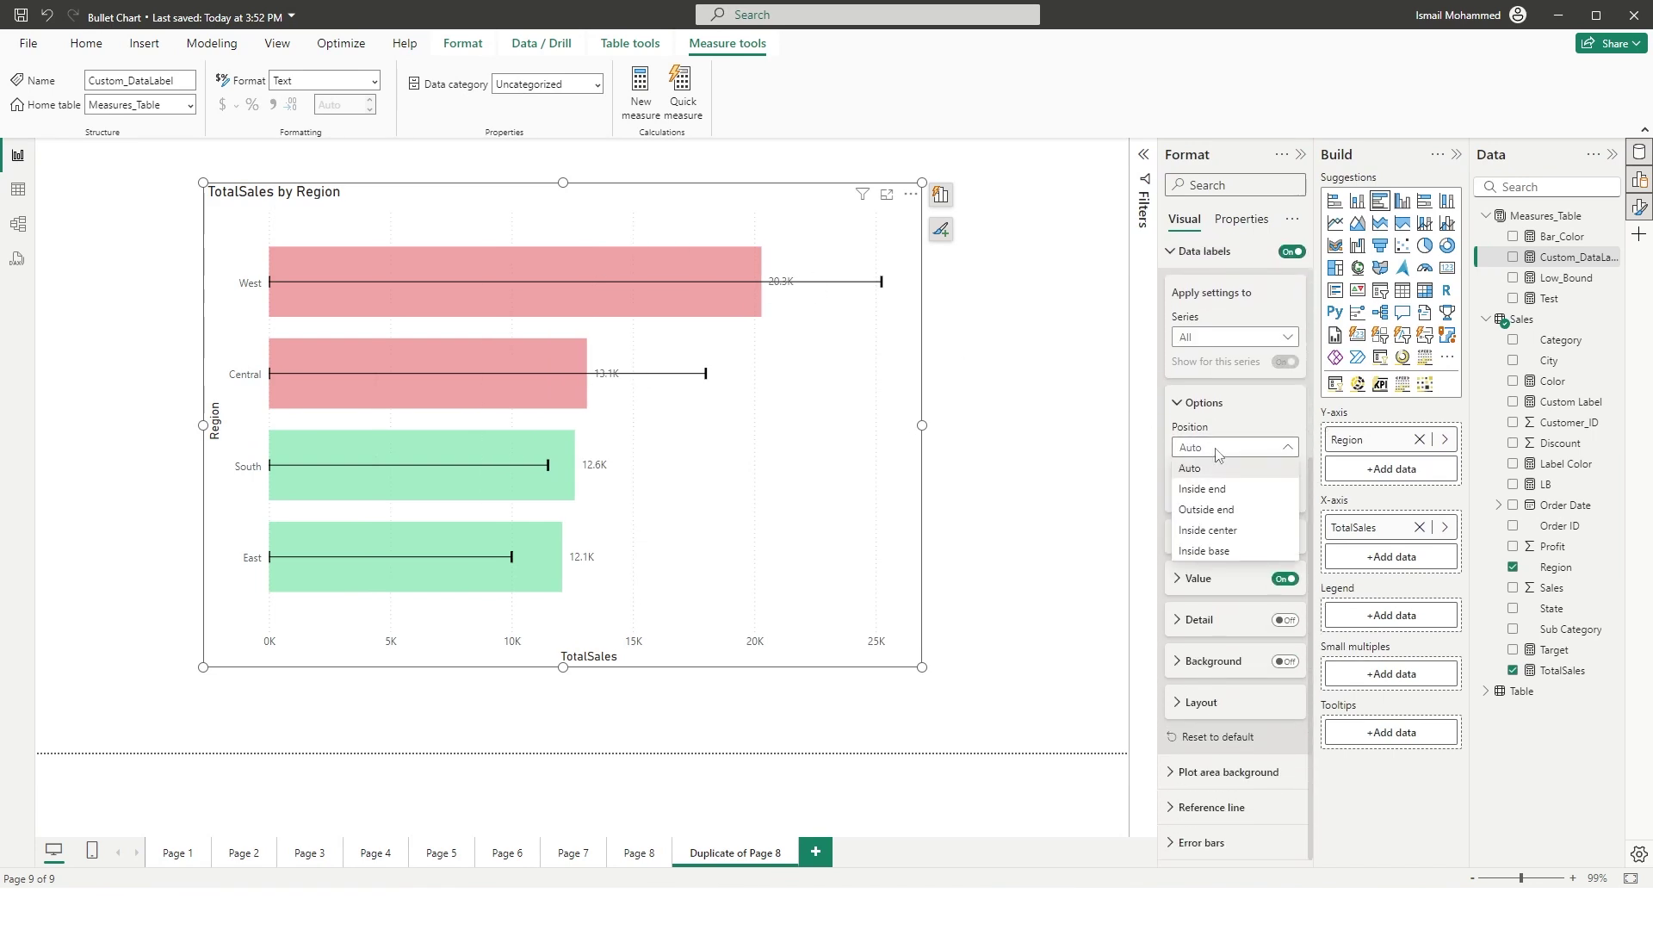
{"action": "left_click", "coordinate": [1221, 553]}
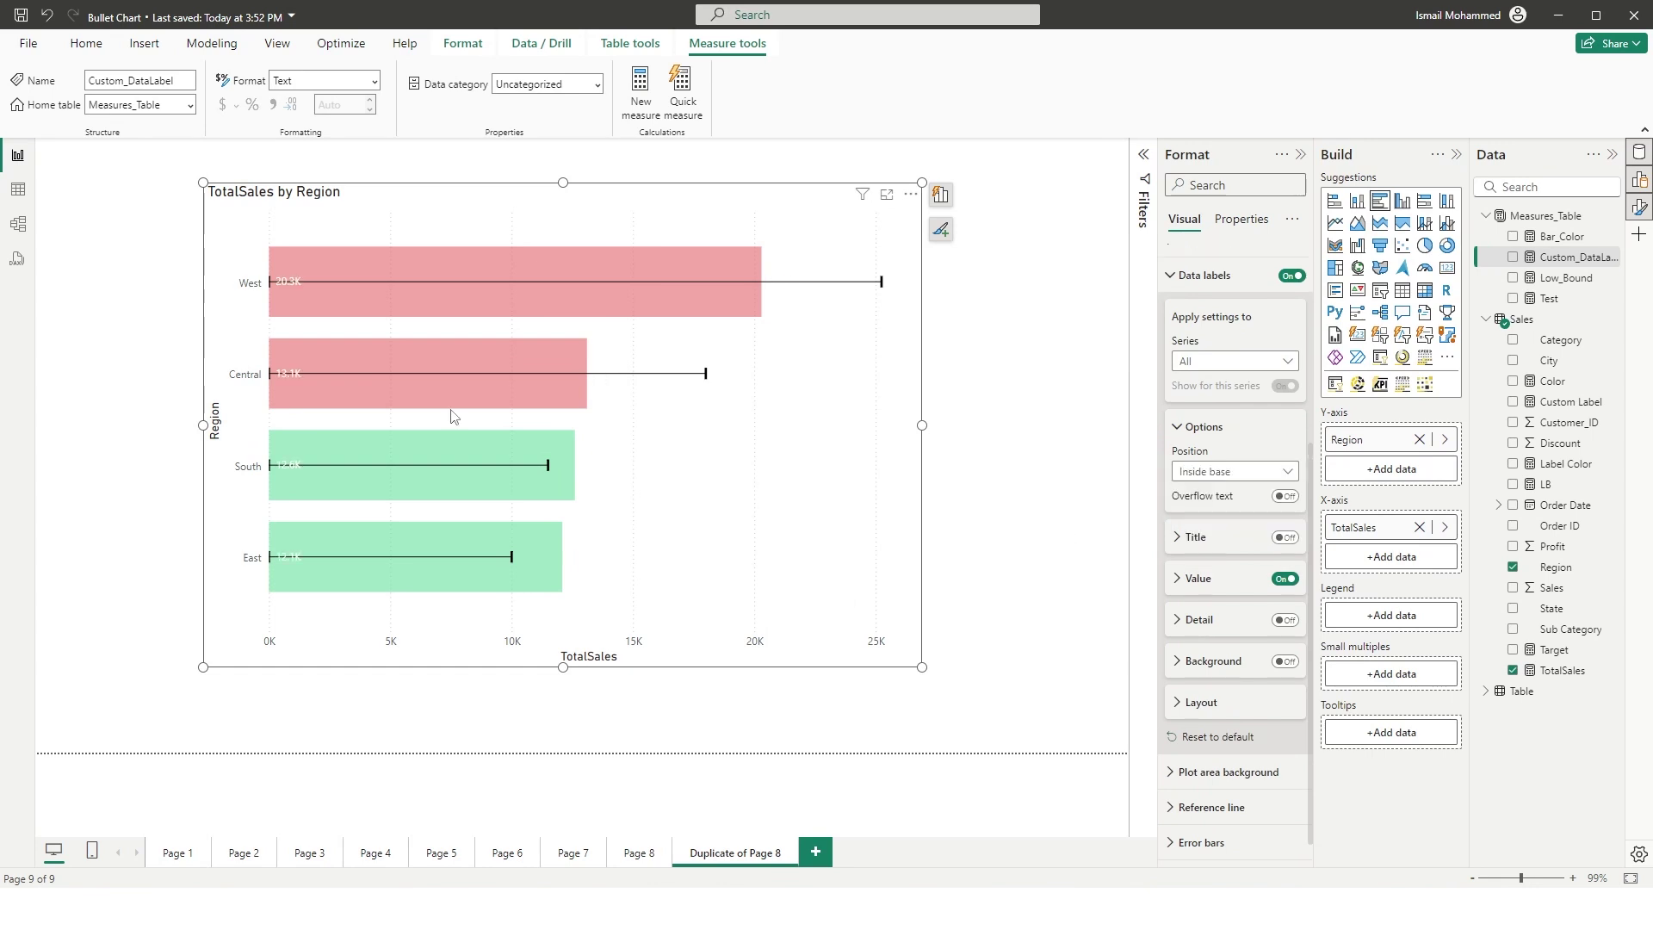
Step: Use the Custom_DataLabel measure as the value field of the data labels
{"action": "left_click", "coordinate": [1178, 579]}
{"action": "scroll", "coordinate": [1315, 488], "scroll_direction": "down", "scroll_amount": 2}
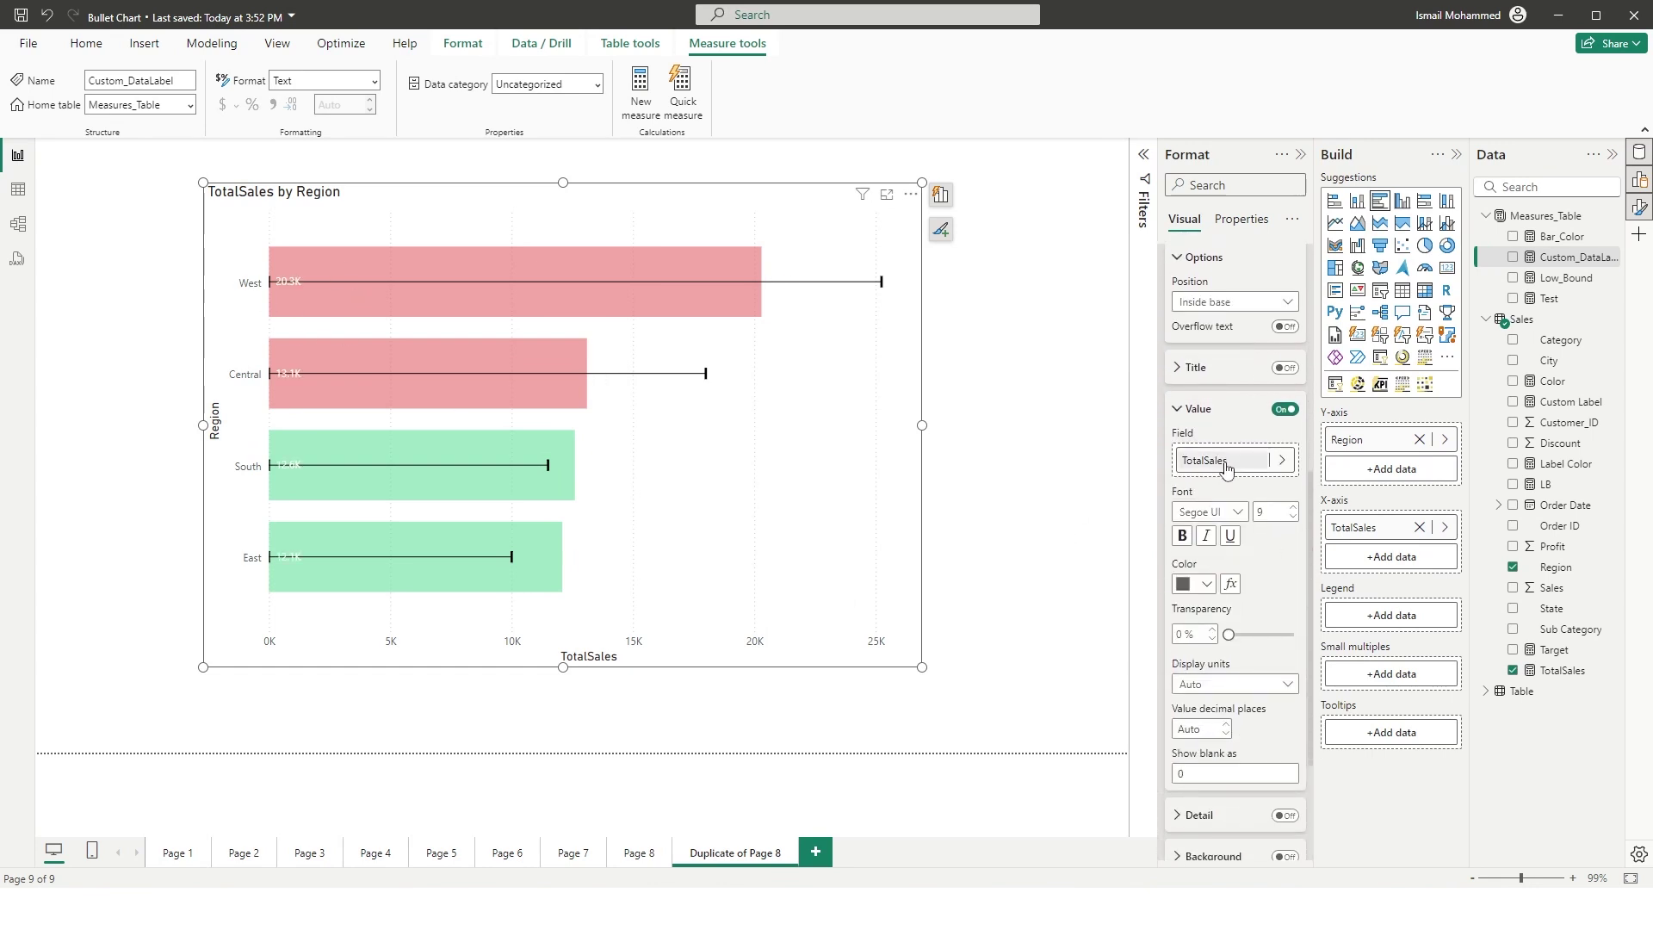
{"action": "left_click", "coordinate": [1282, 461]}
{"action": "scroll", "coordinate": [1364, 652], "scroll_direction": "up", "scroll_amount": 3}
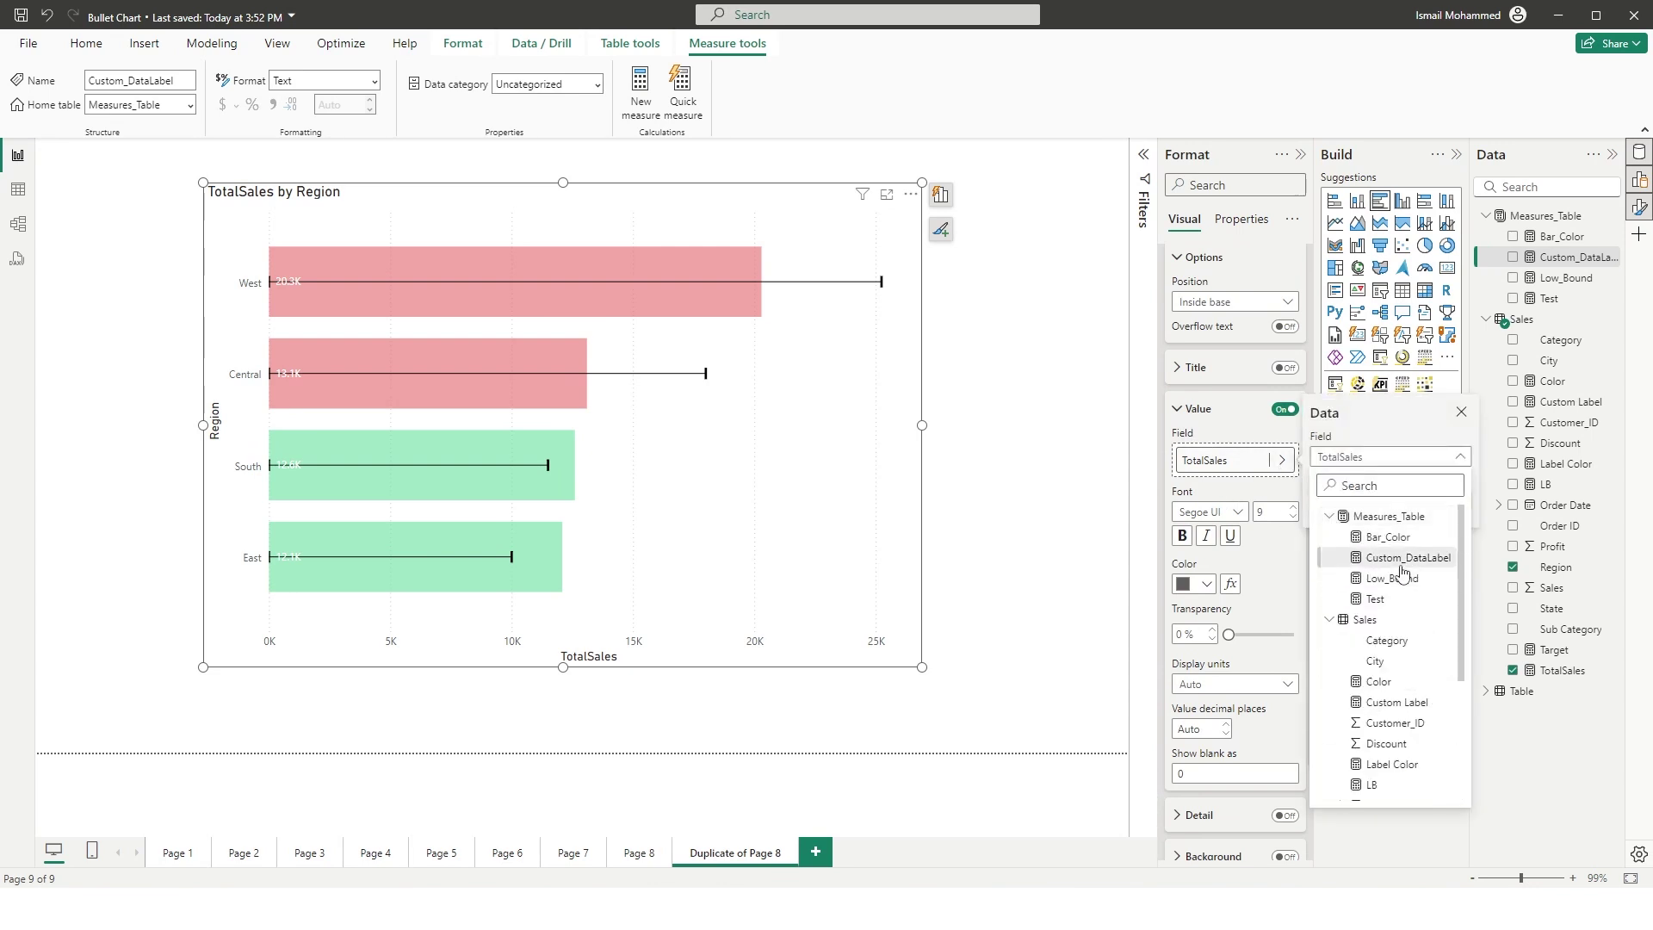
{"action": "left_click", "coordinate": [1401, 558]}
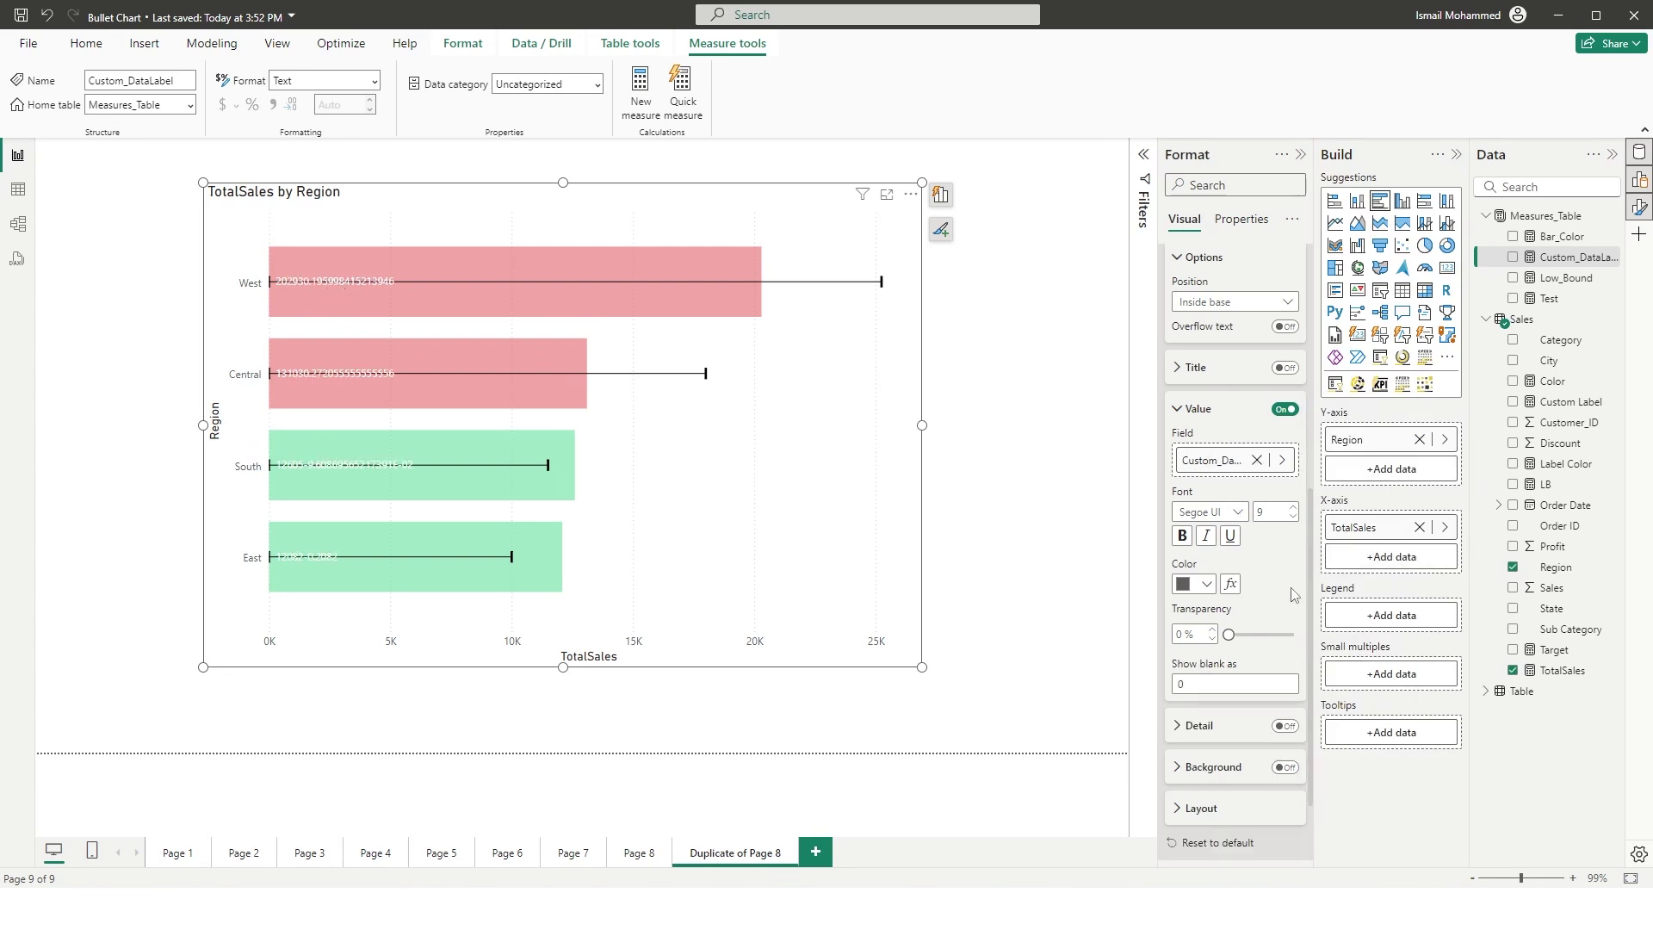
Step: Format the data label values in black, bold, at font size 11
{"action": "left_click", "coordinate": [1209, 586]}
{"action": "left_click", "coordinate": [1194, 510]}
{"action": "left_click", "coordinate": [1292, 509]}
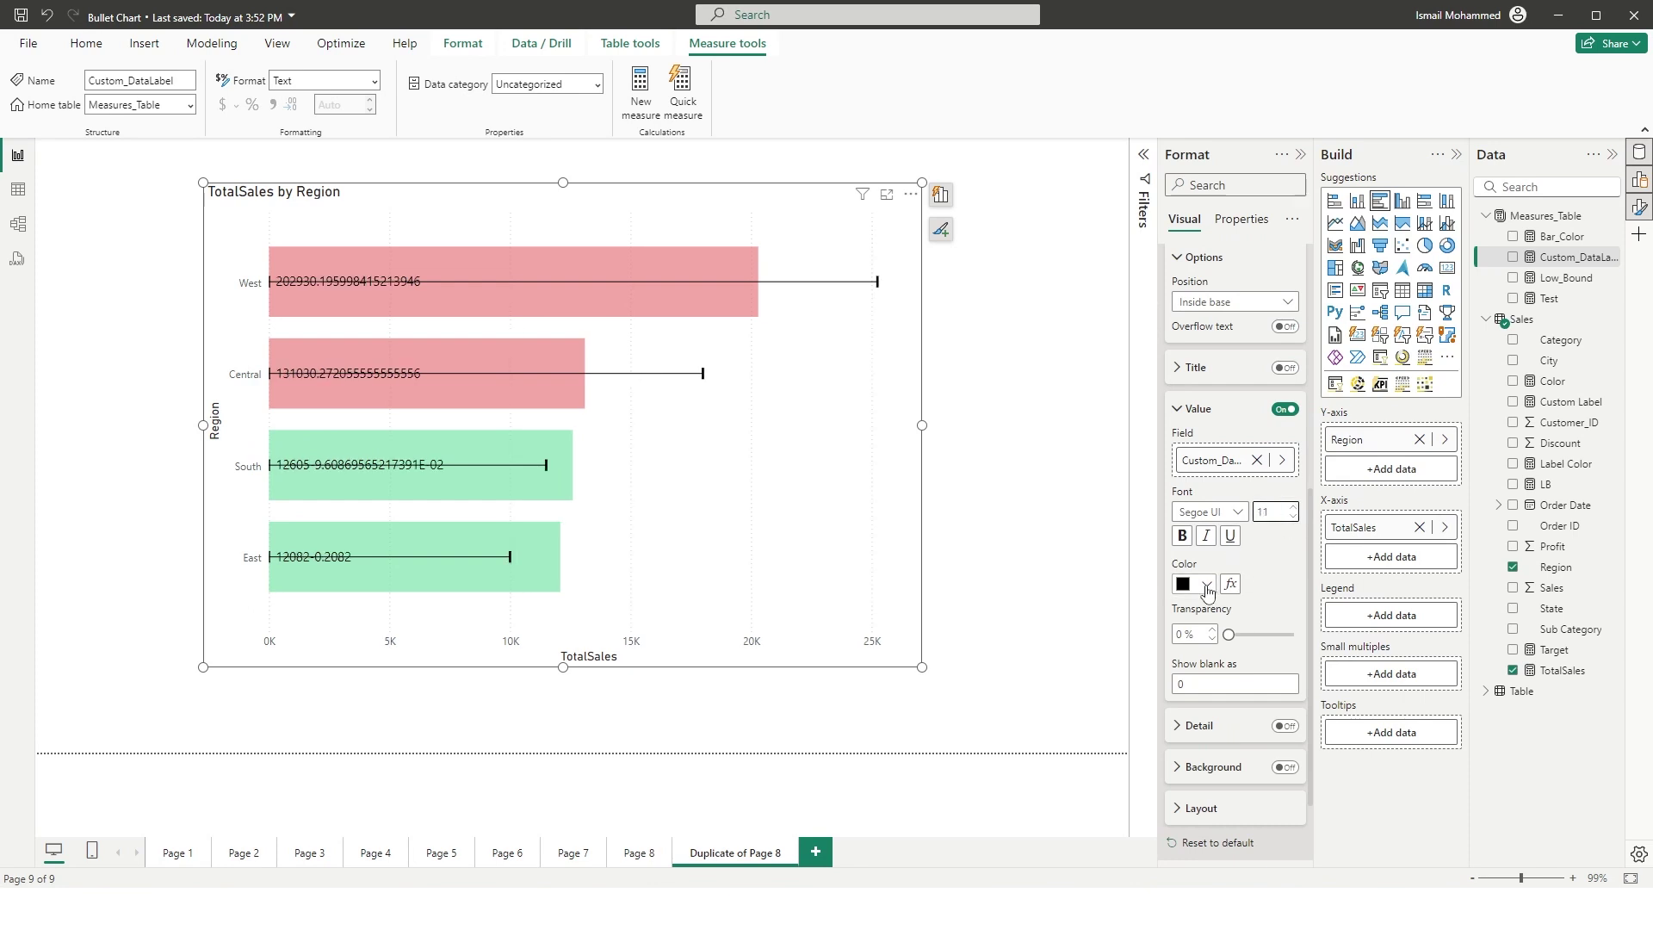
{"action": "left_click", "coordinate": [1181, 536]}
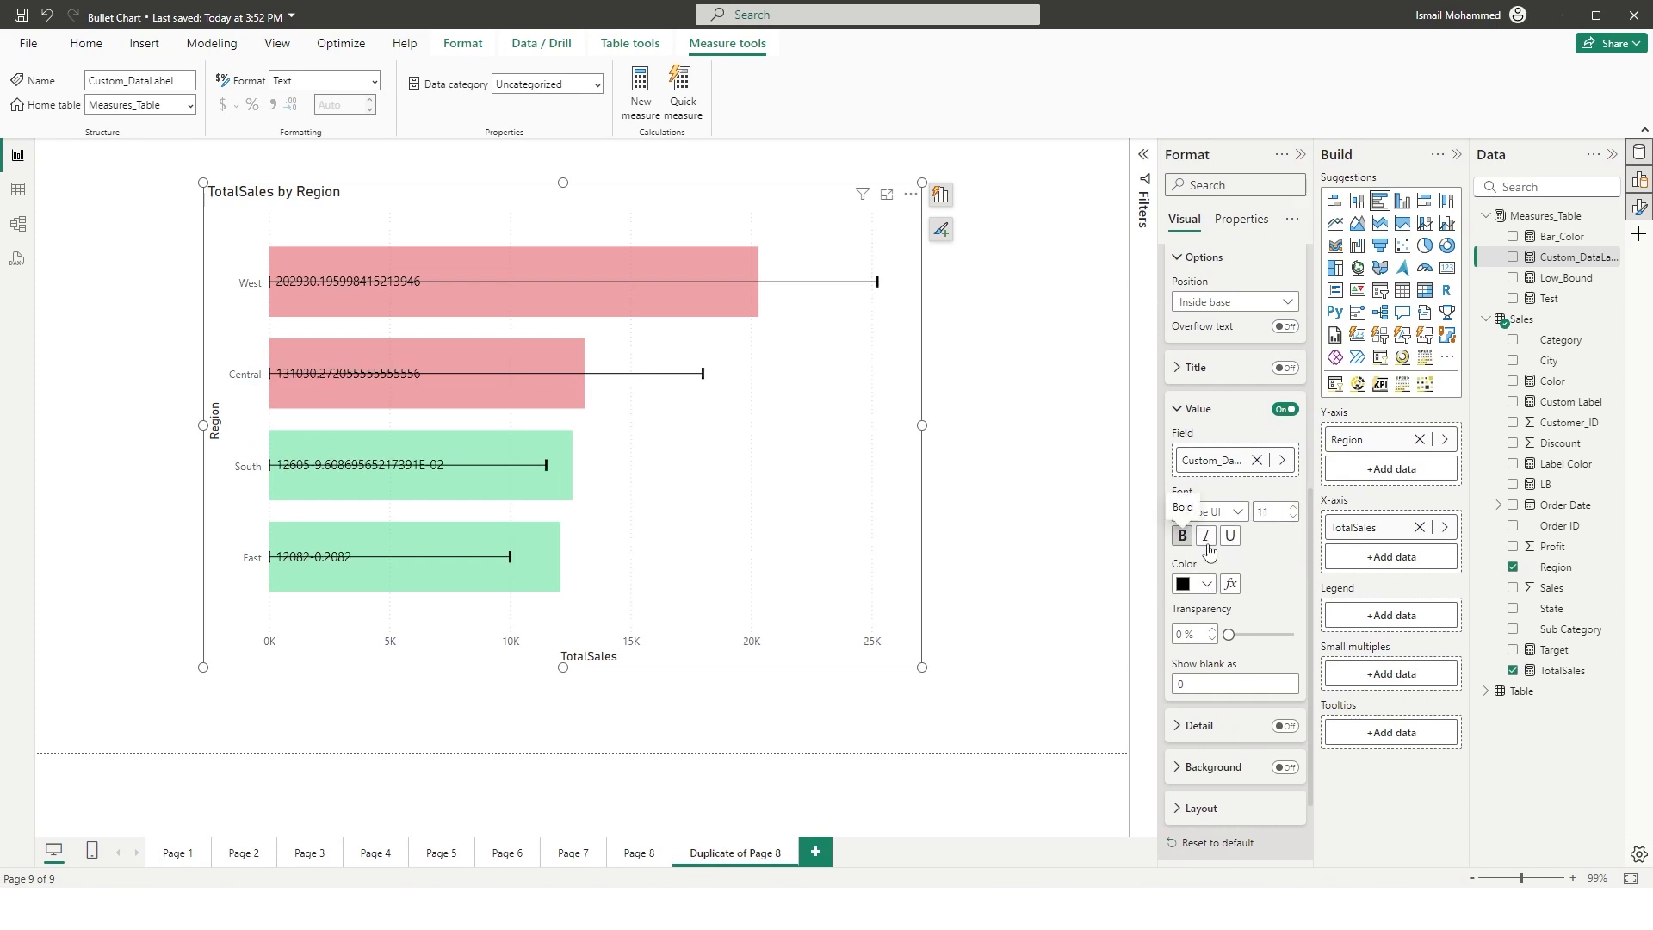
Step: Turn on the data label background, color it white and set its transparency to 40%
{"action": "scroll", "coordinate": [1307, 541], "scroll_direction": "down", "scroll_amount": 2}
{"action": "left_click", "coordinate": [1284, 661]}
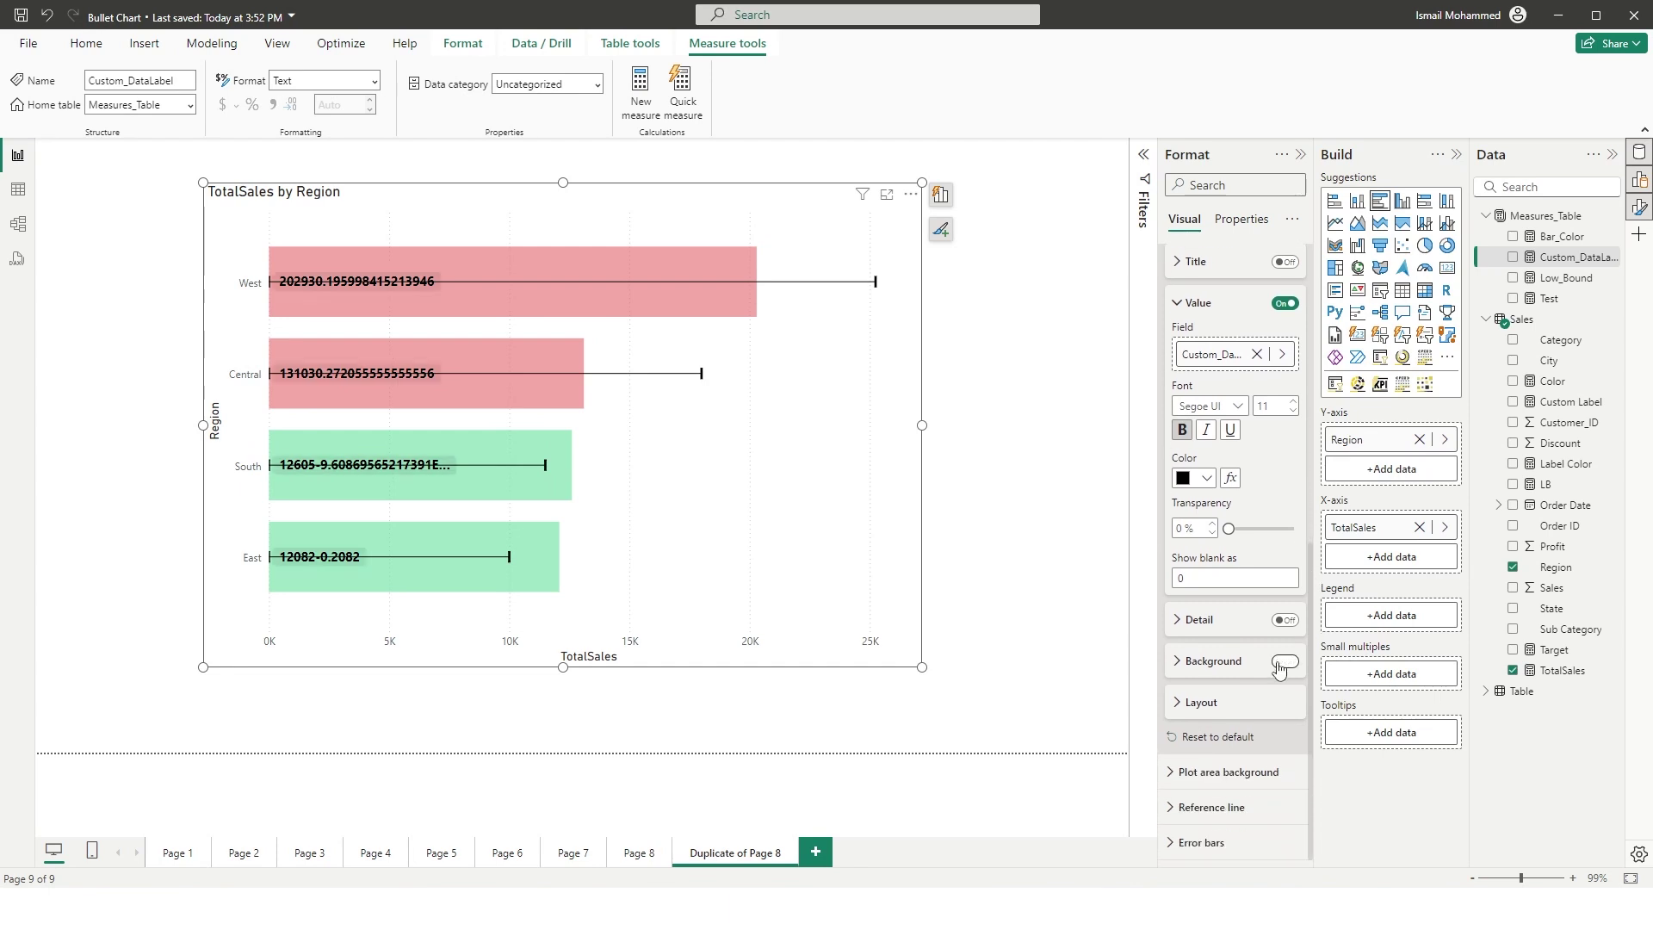
{"action": "left_click", "coordinate": [1188, 662]}
{"action": "left_click", "coordinate": [1206, 706]}
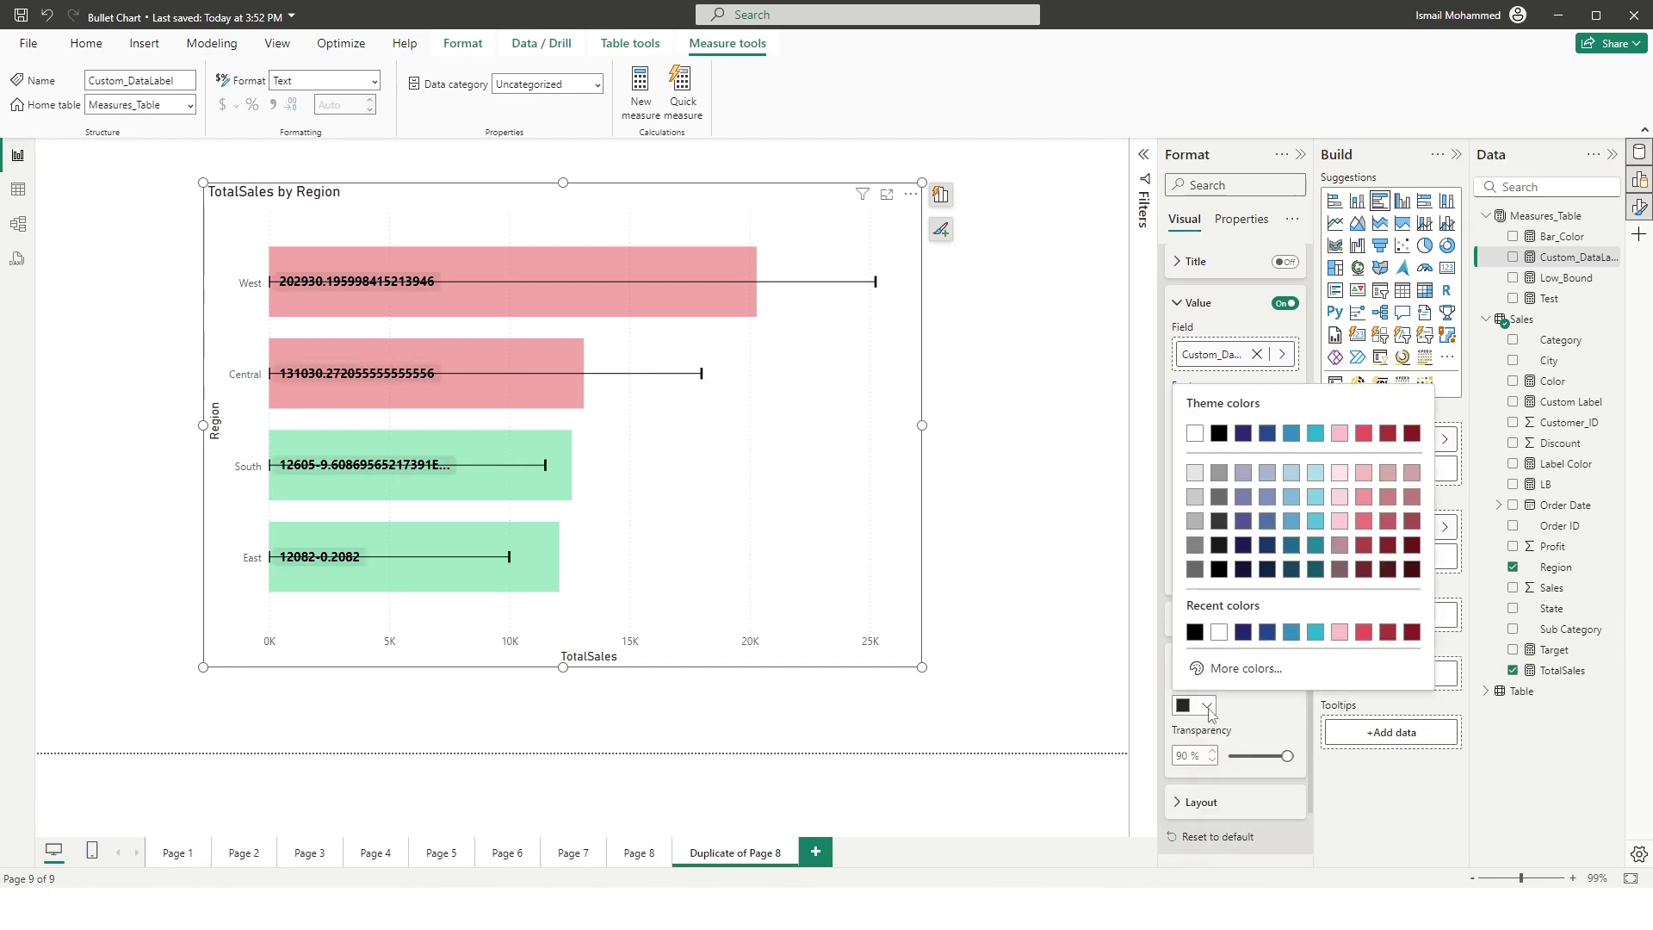
{"action": "left_click", "coordinate": [1219, 641]}
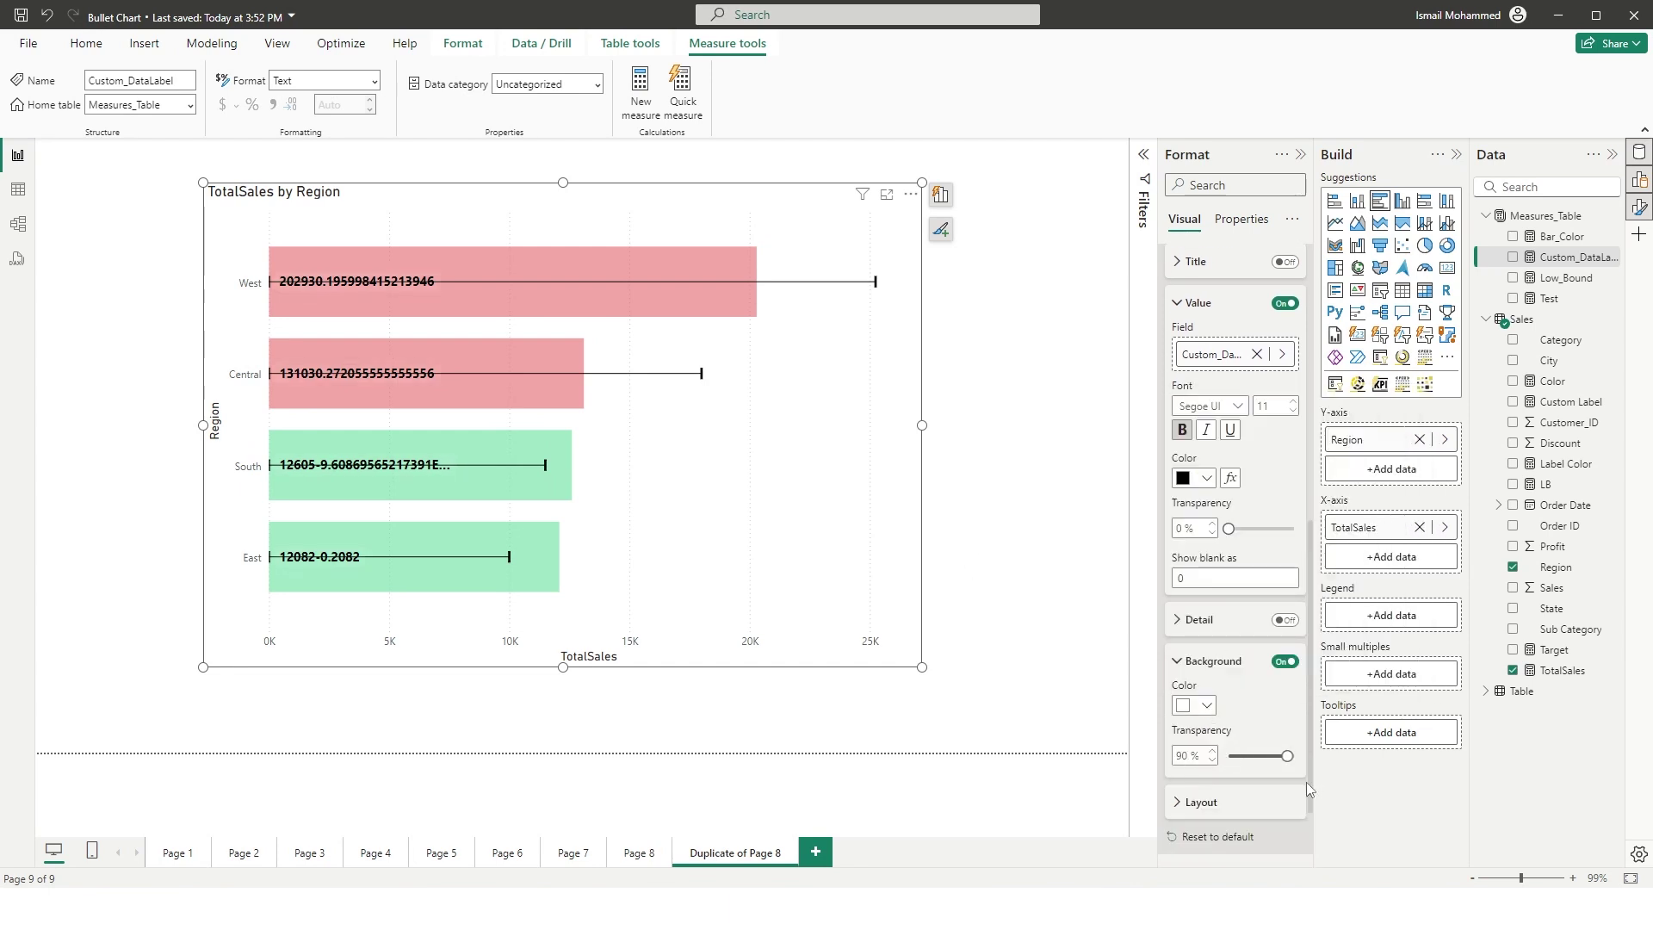
{"action": "left_click_drag", "start_coordinate": [1287, 756], "coordinate": [1258, 757]}
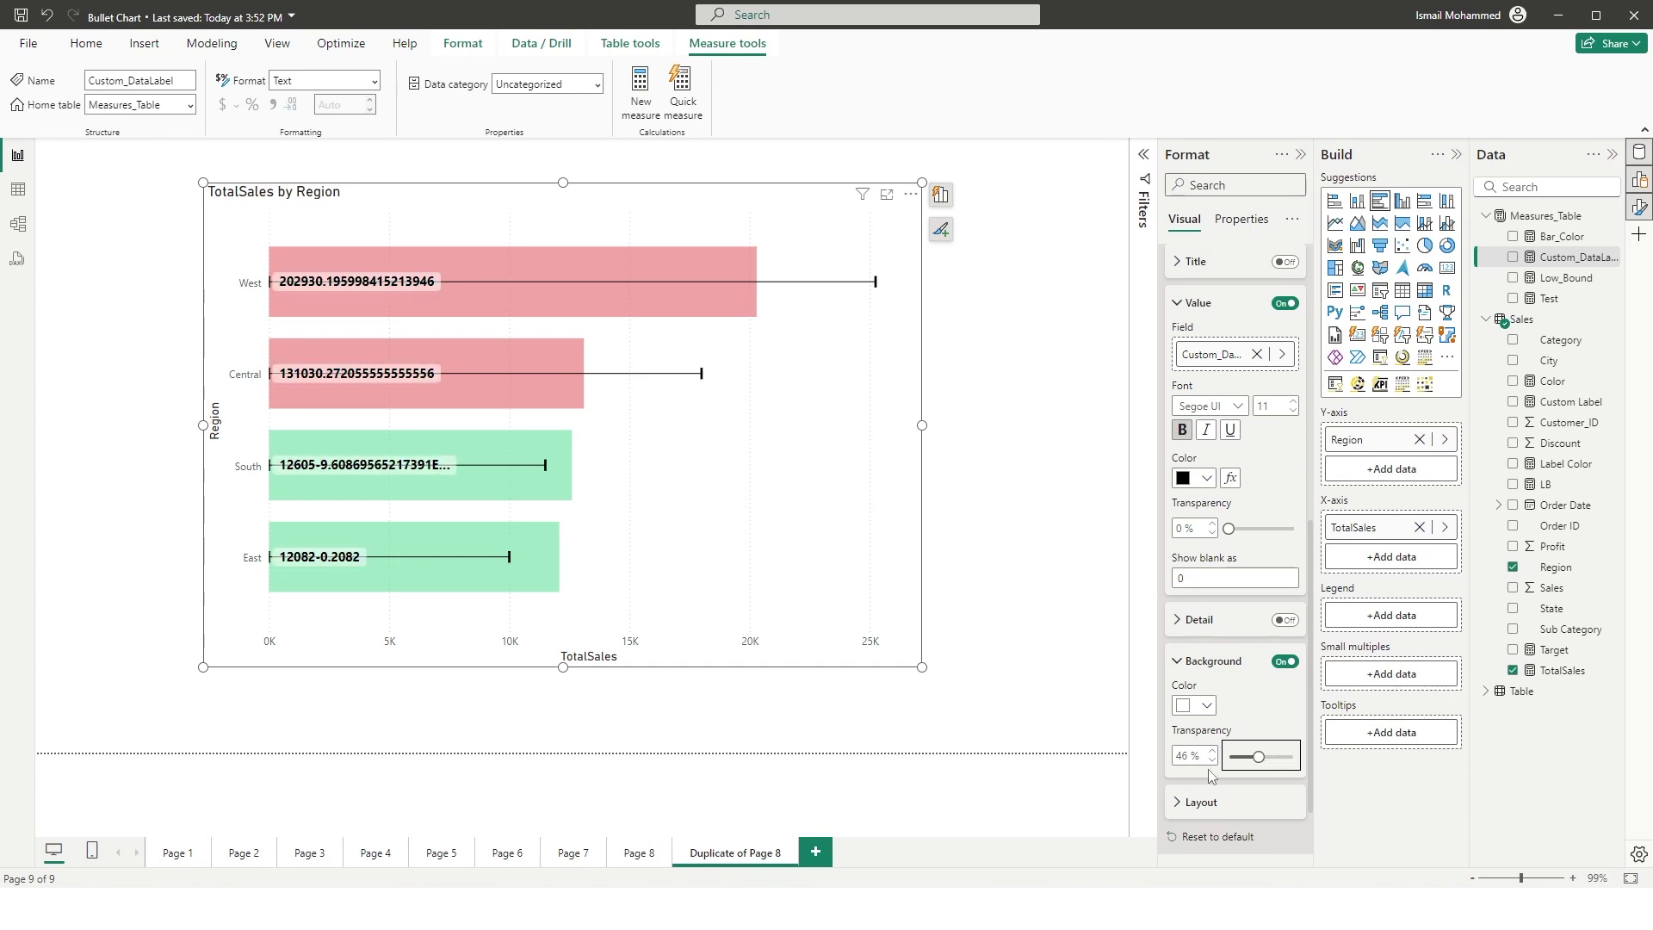
{"action": "type", "text": "40"}
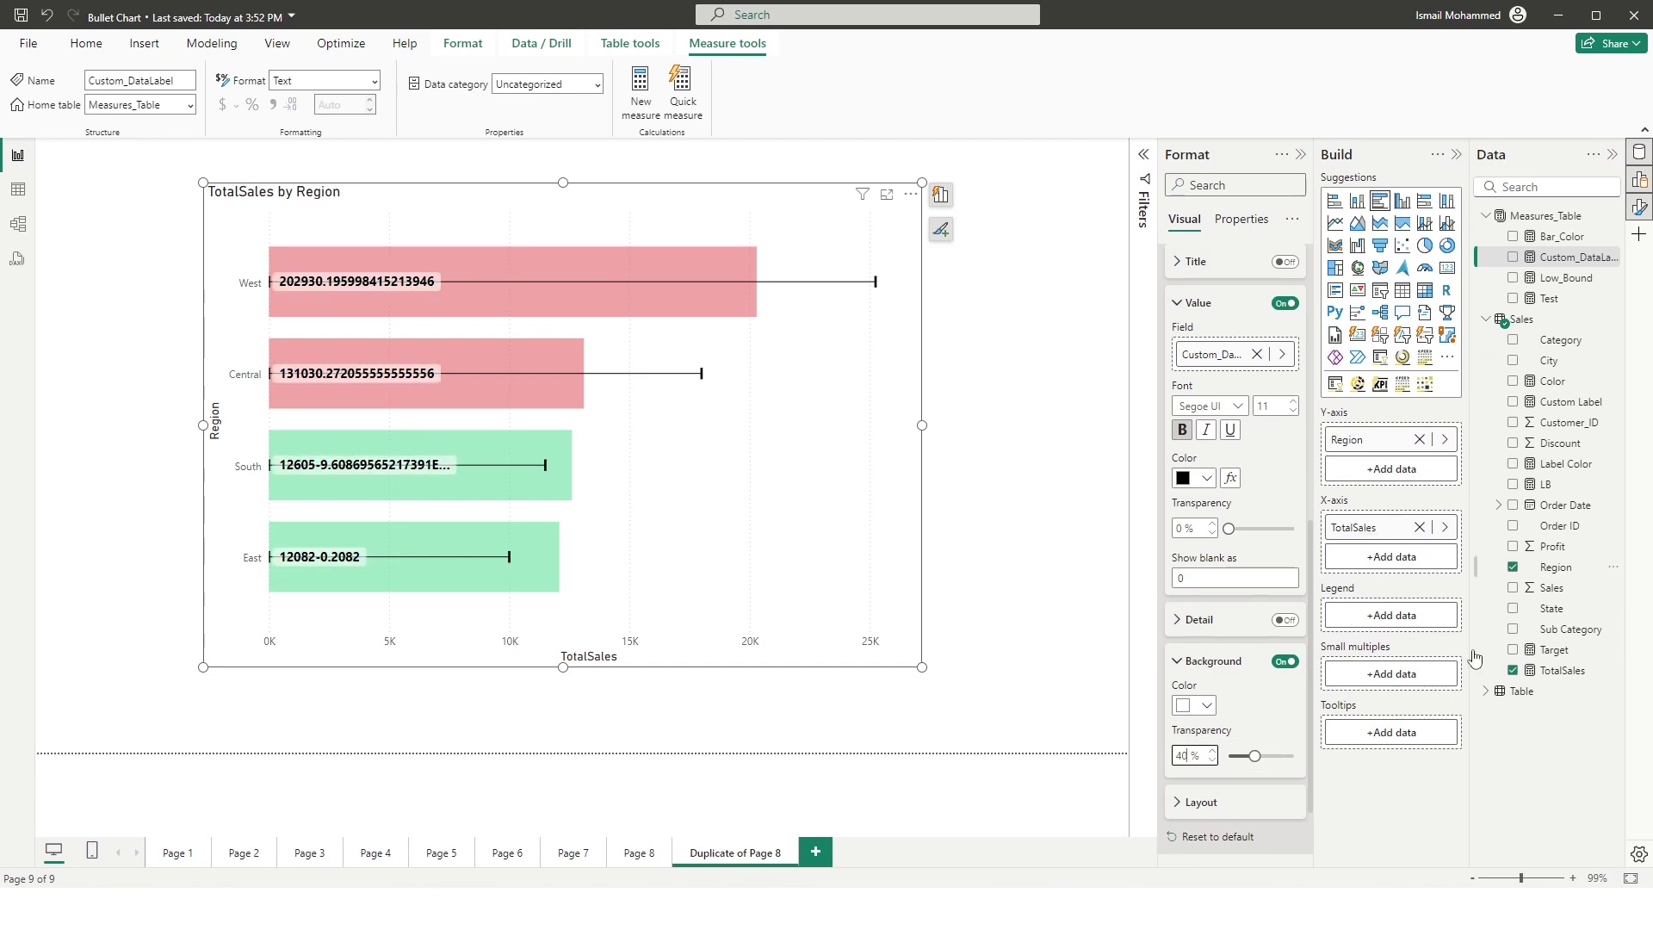
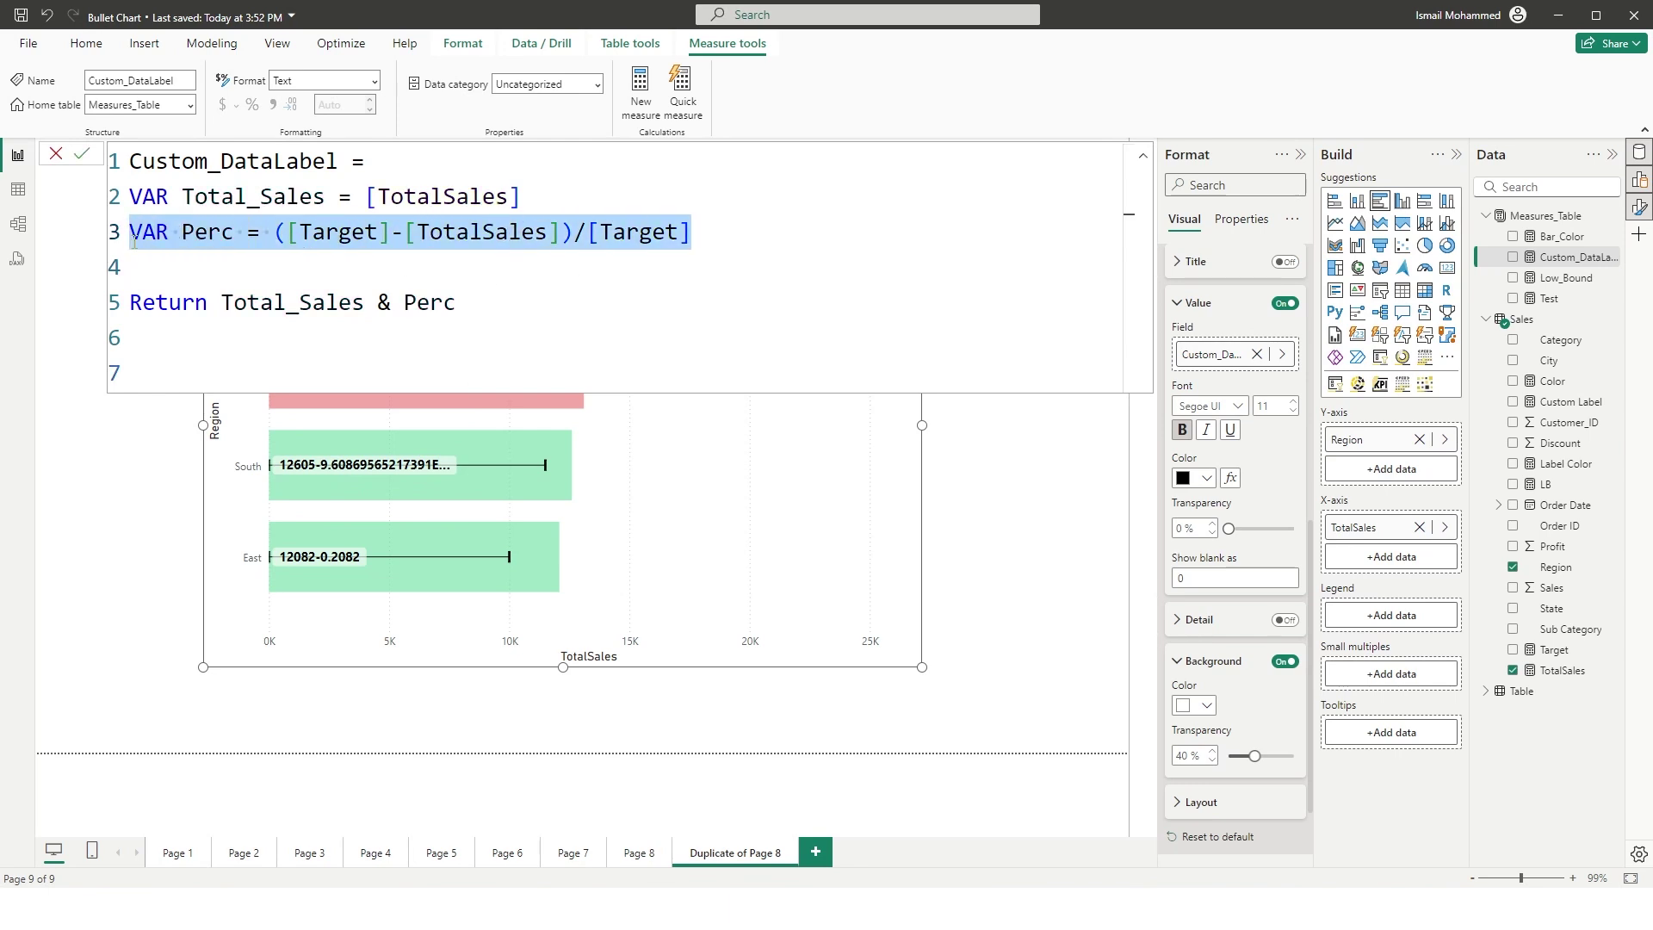
Step: Wrap the Perc calculation in a FORMAT function, keeping the [Target]-[TotalSales] subtraction in its own parentheses
{"action": "left_click", "coordinate": [276, 233]}
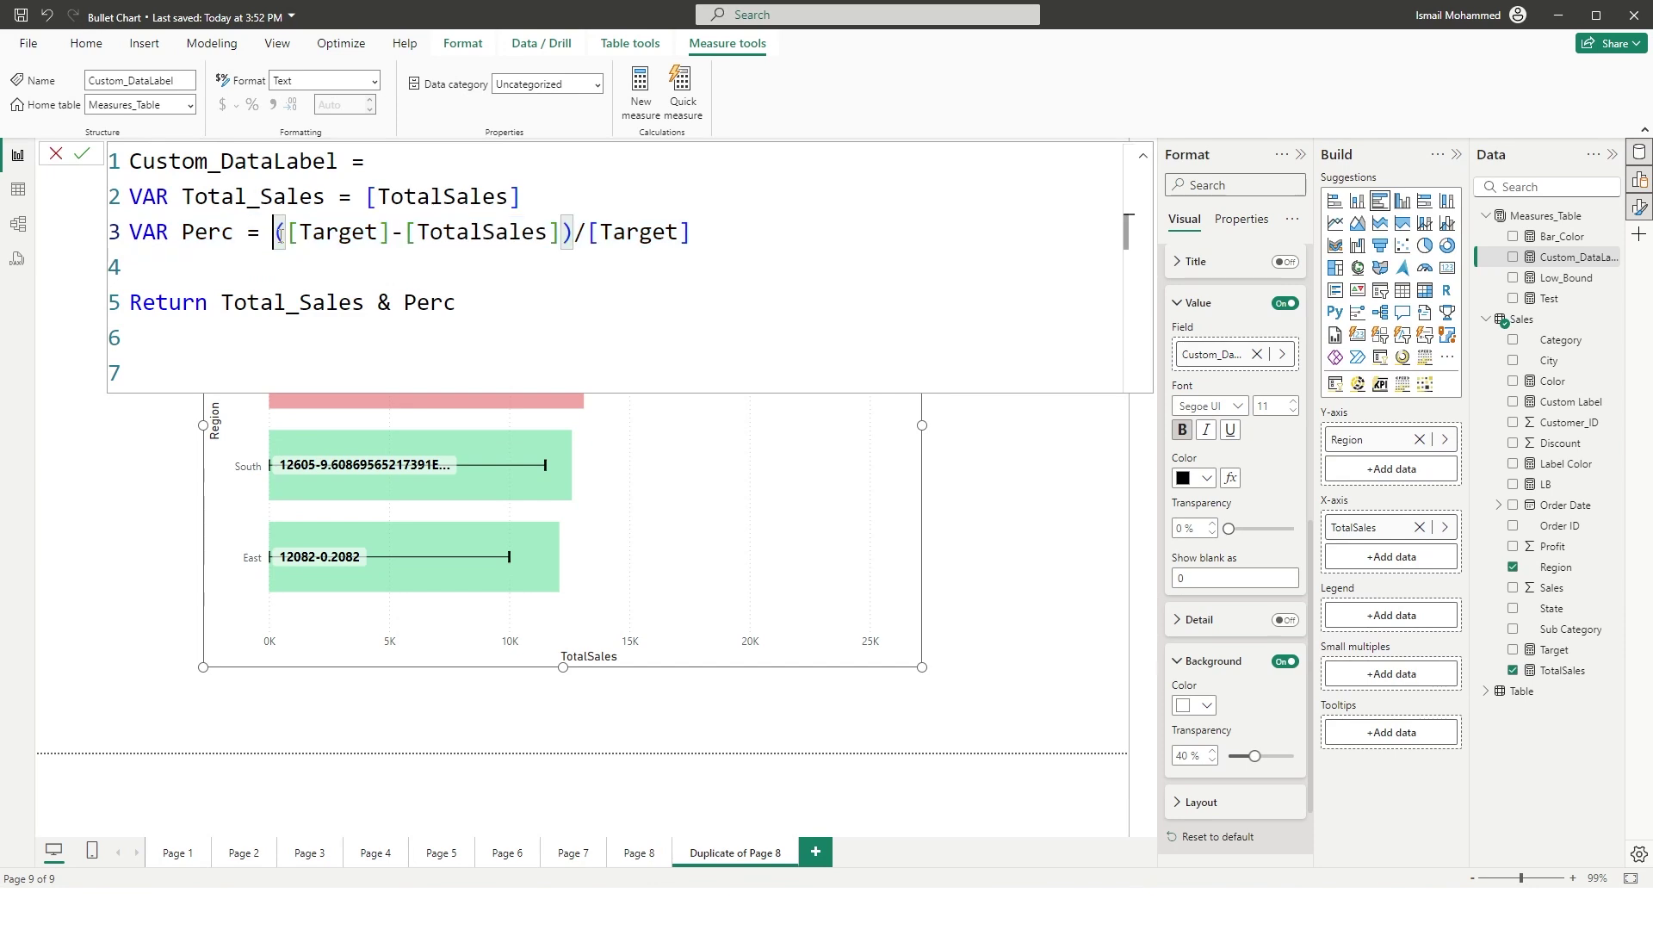
{"action": "type", "text": "For"}
{"action": "key", "text": "Tab"}
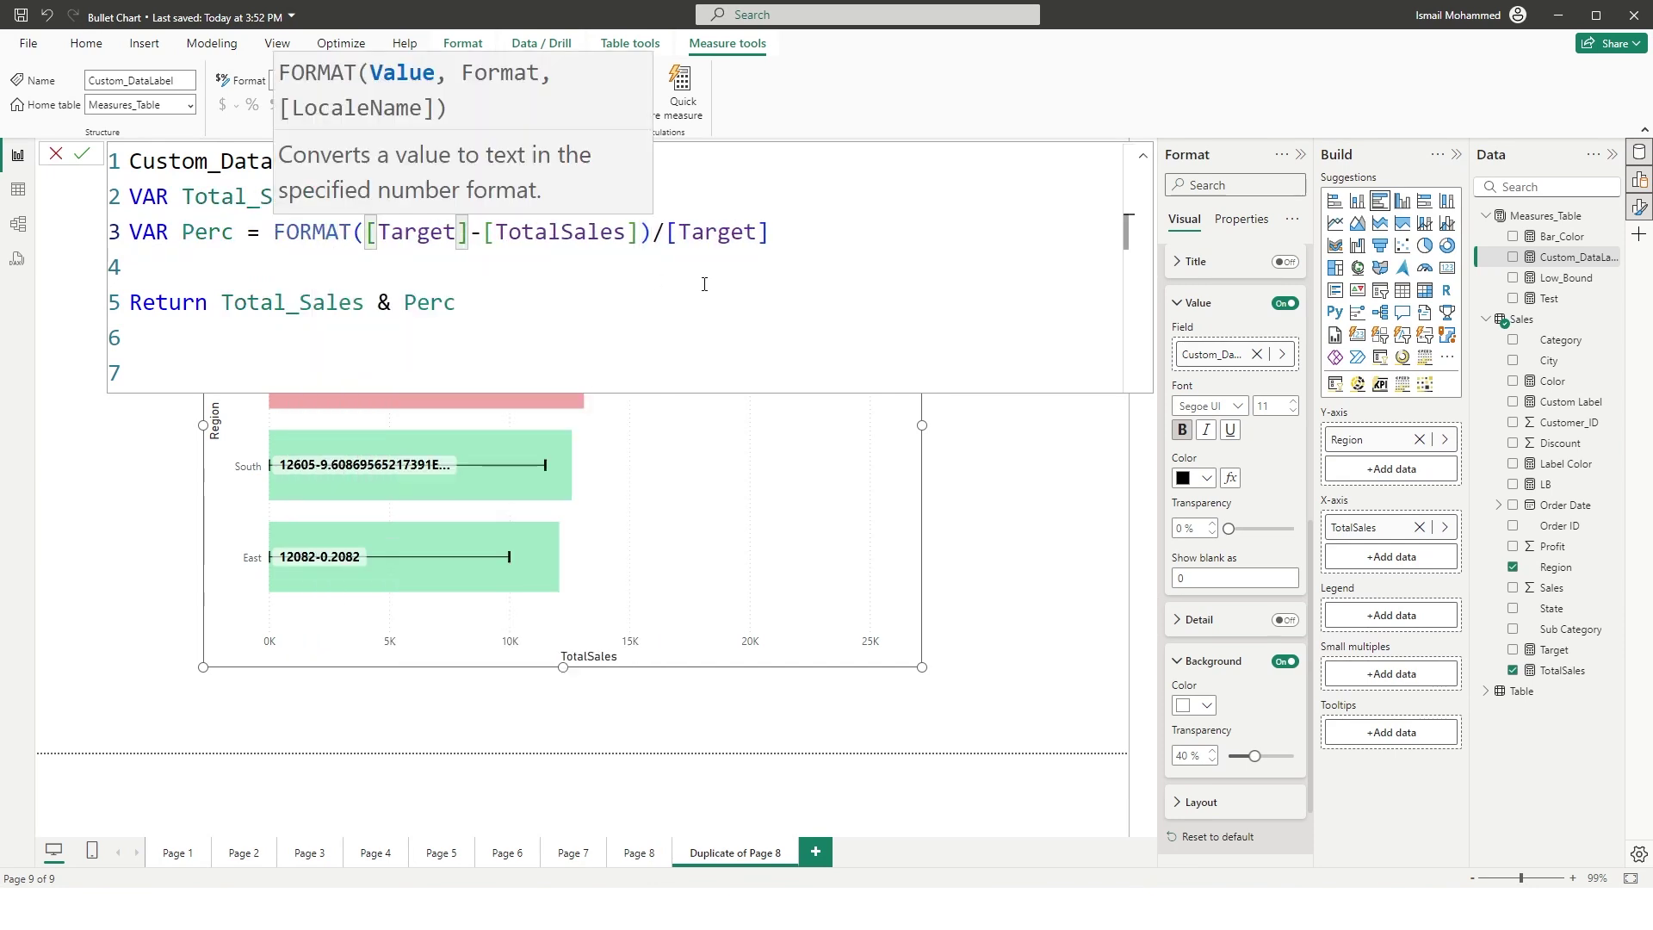
{"action": "left_click", "coordinate": [810, 232]}
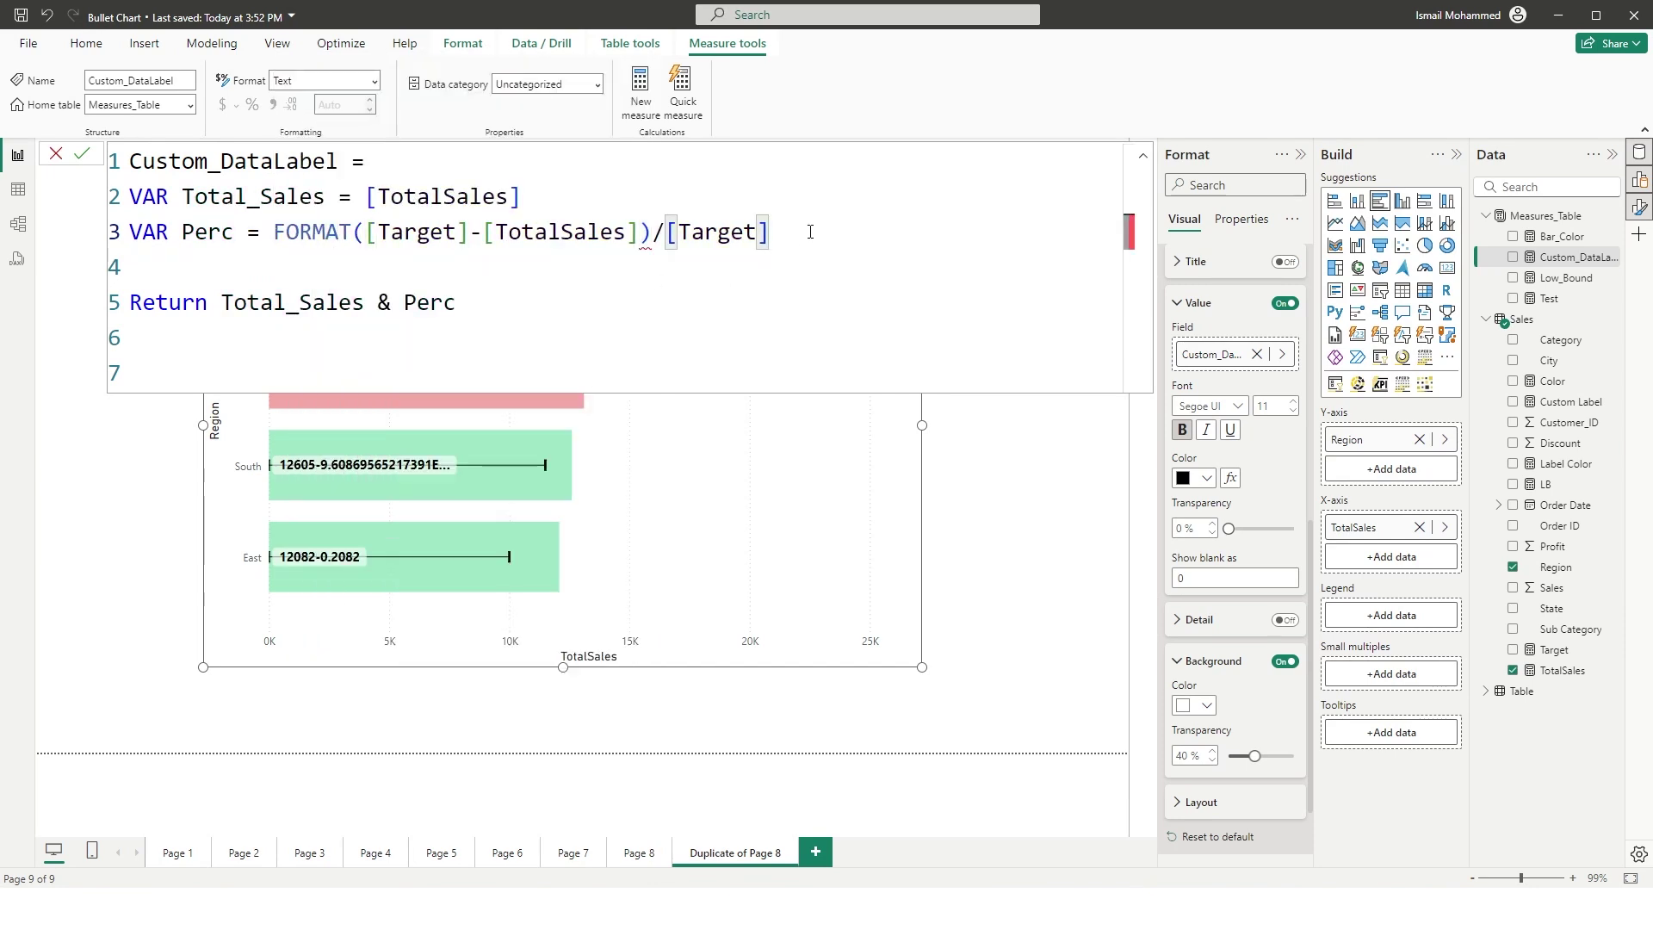
{"action": "left_click", "coordinate": [365, 232]}
{"action": "type", "text": "("}
{"action": "left_click", "coordinate": [798, 234]}
{"action": "type", "text": ","}
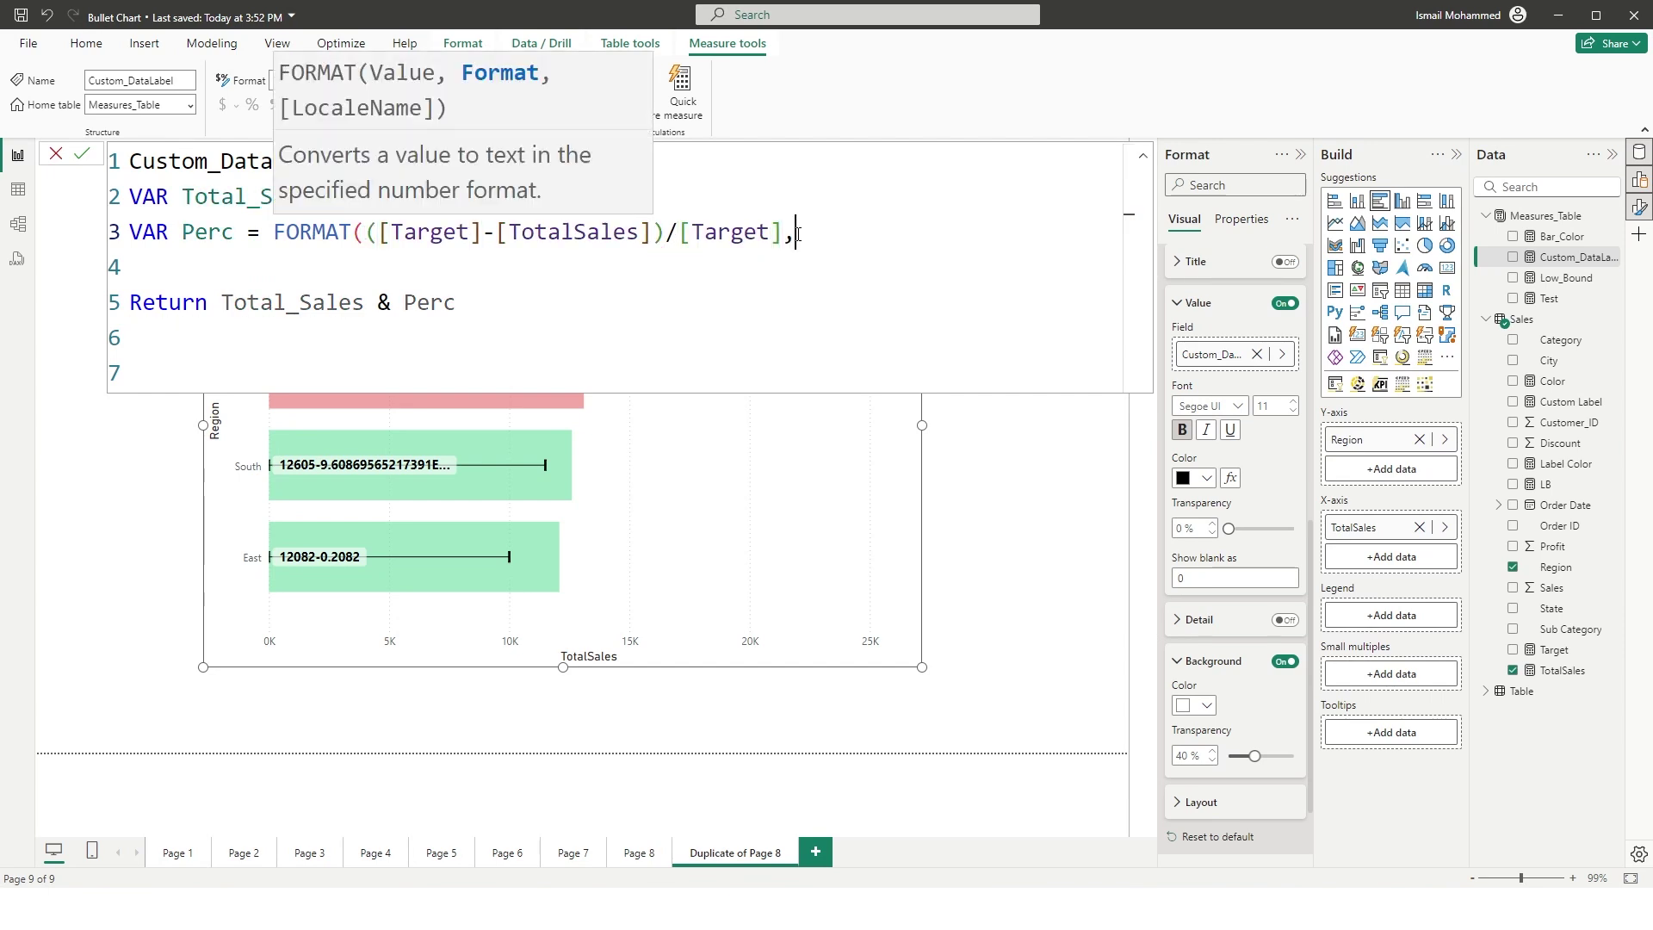
Step: Give the FORMAT function of Perc the format string "0.0%" and commit the measure
{"action": "type", "text": "\"0.0%\")"}
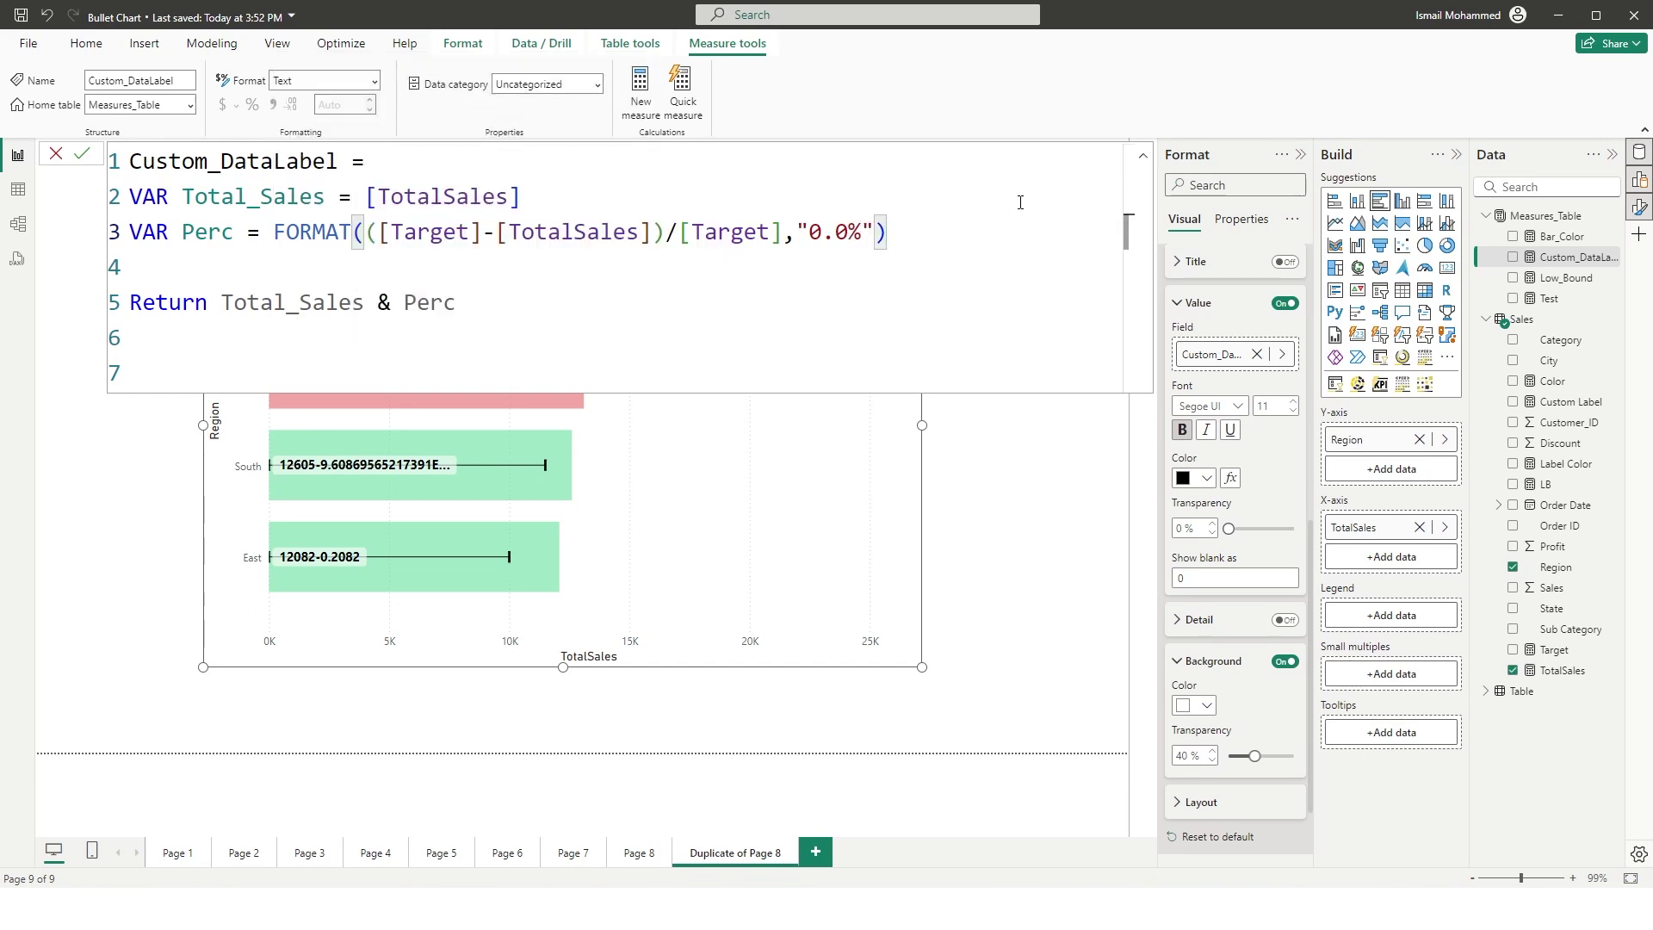
{"action": "double_click", "coordinate": [849, 232]}
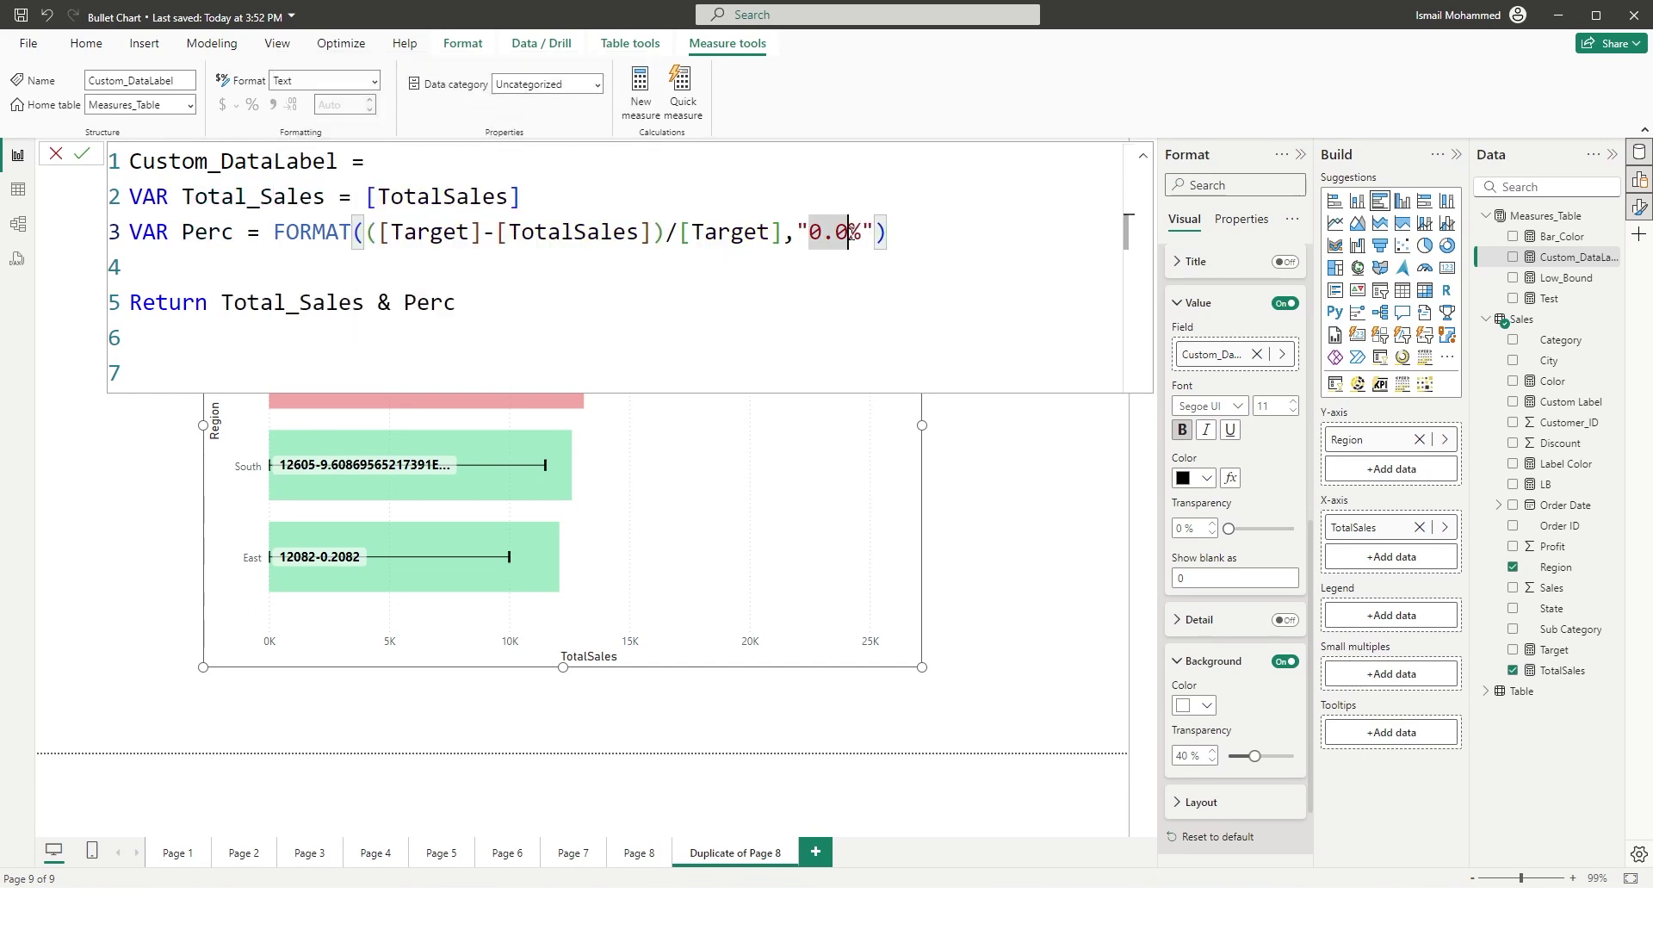
{"action": "type", "text": "0.00"}
{"action": "key", "text": "BackSpace"}
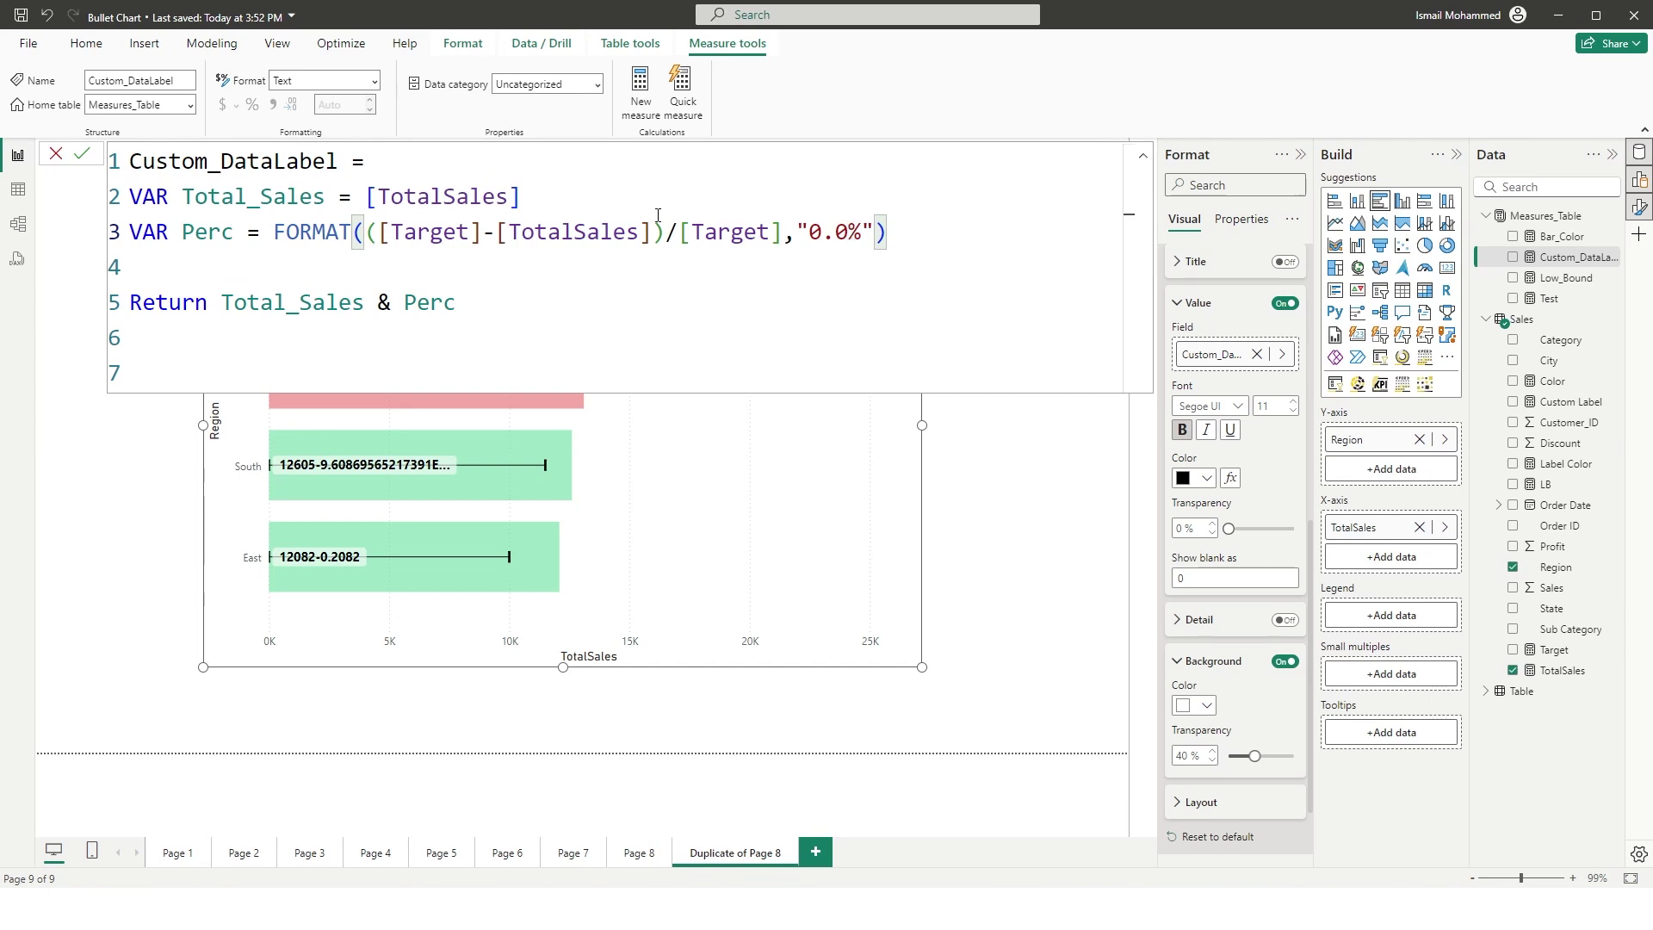
{"action": "left_click", "coordinate": [83, 154]}
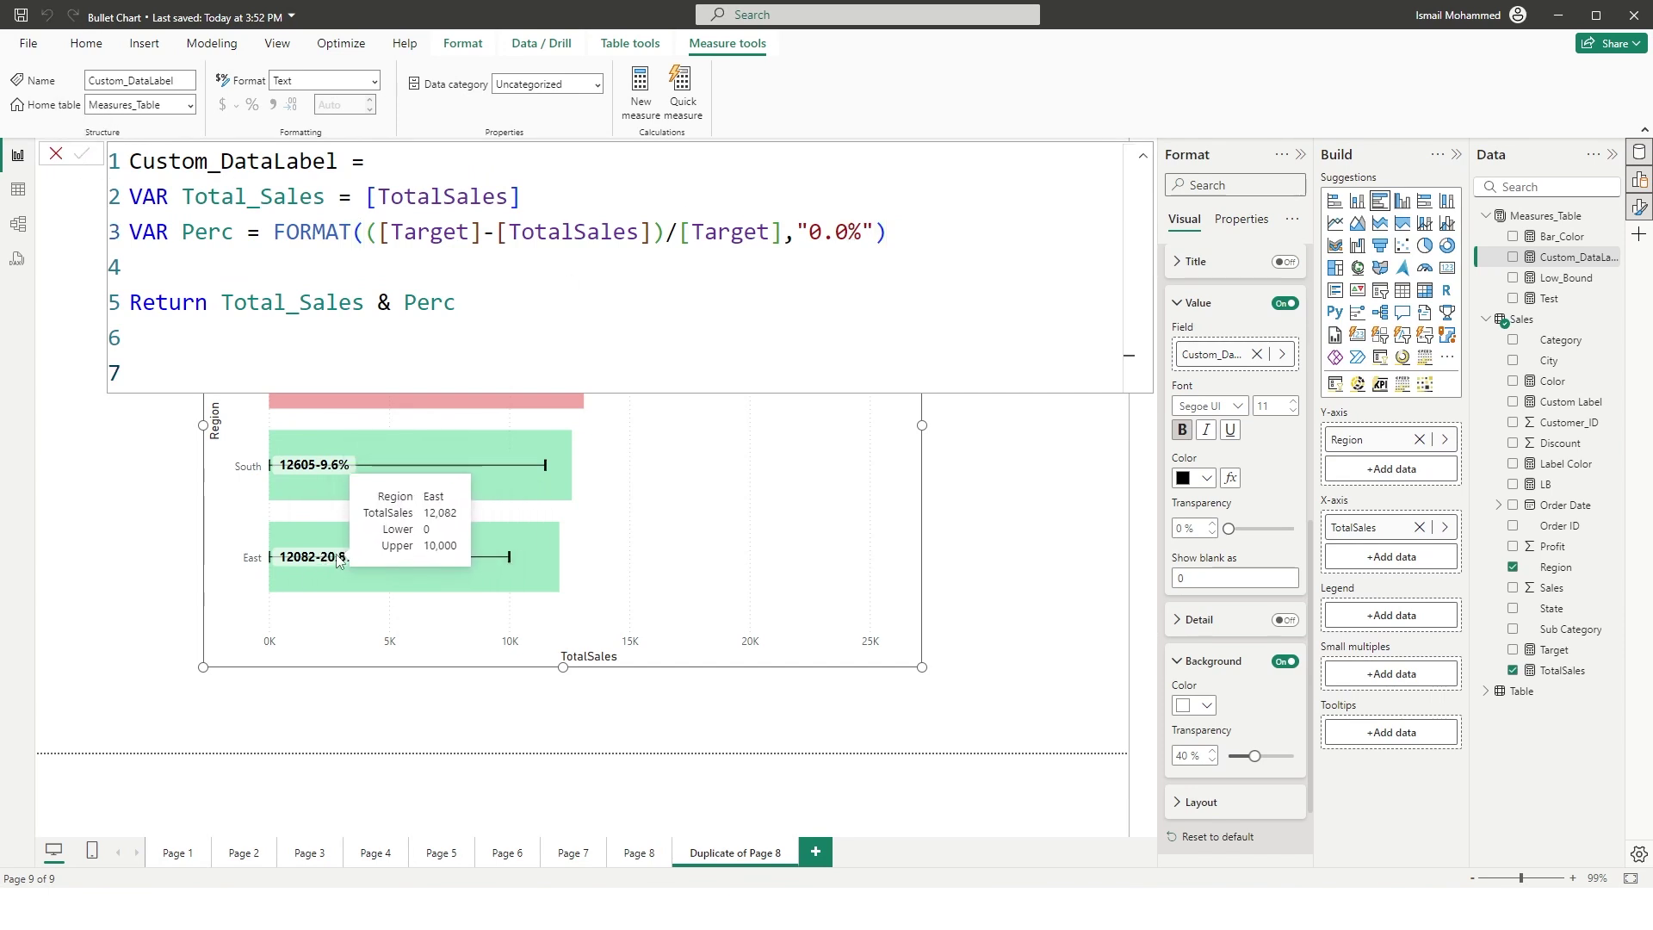
Step: Change the Return expression of Custom_DataLabel to Total_Sales & " (" & Perc & ")" and commit the measure
{"action": "left_click", "coordinate": [398, 309]}
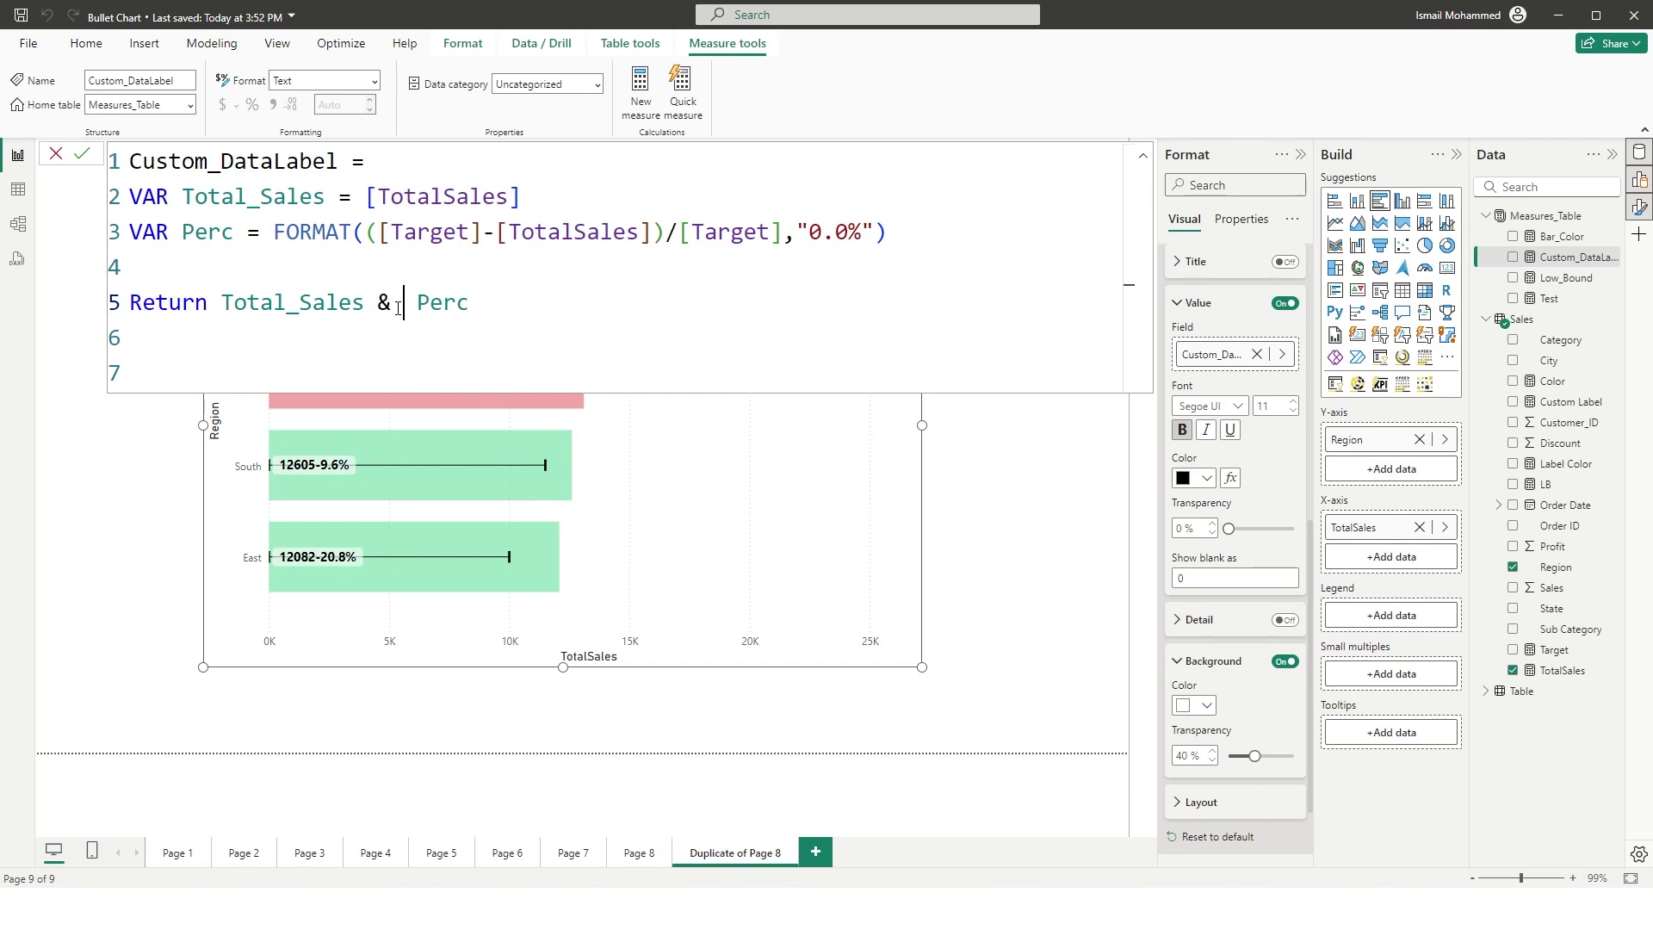
{"action": "type", "text": "&"}
{"action": "key", "text": "BackSpace"}
{"action": "type", "text": "\" (\" &"}
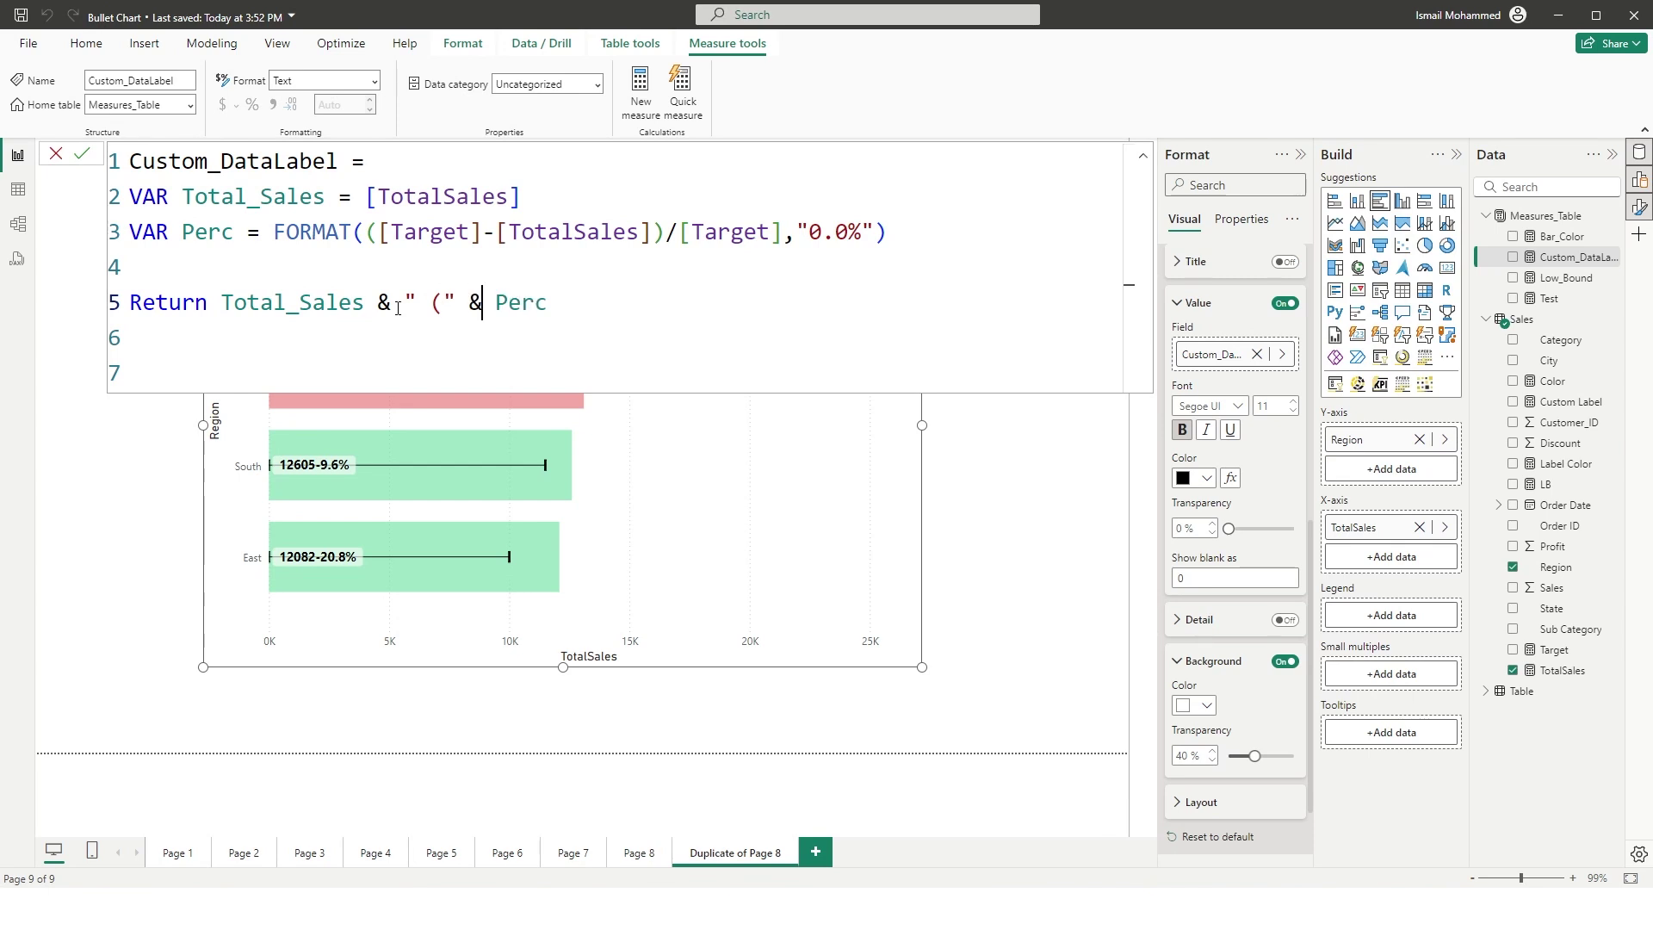
{"action": "left_click", "coordinate": [611, 306]}
{"action": "type", "text": "& \")"}
{"action": "key", "text": "Return"}
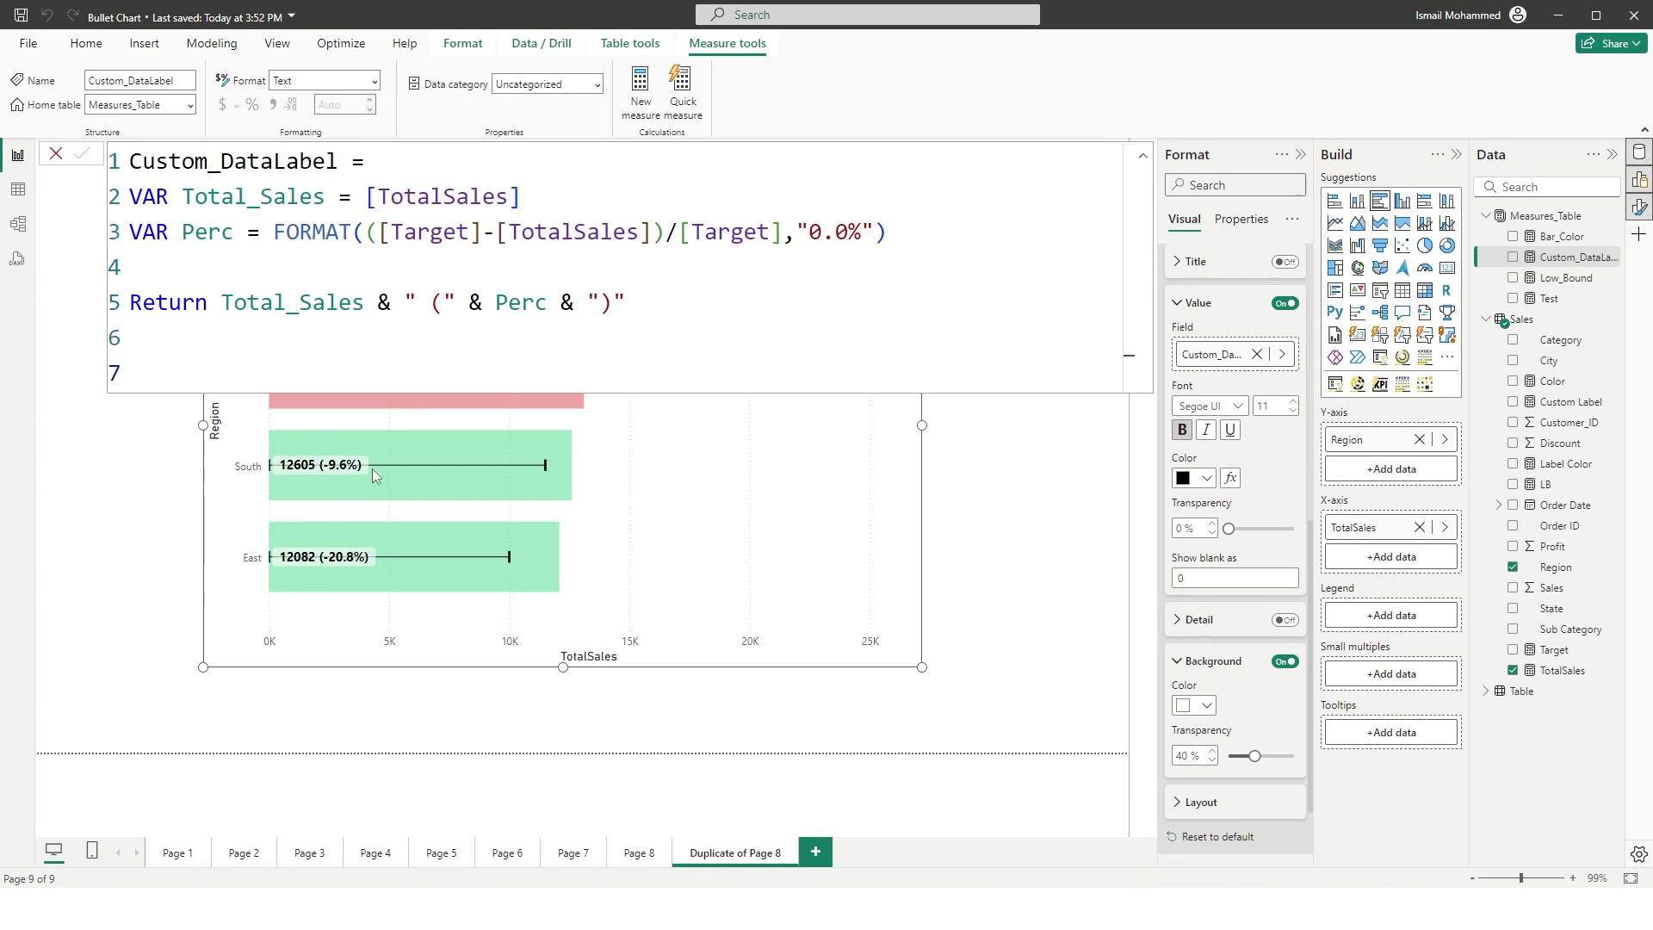
Step: Wrap [TotalSales] in the Total_Sales variable in a FORMAT function with the format string "#,##0", commit the measure and close its formula
{"action": "left_click", "coordinate": [371, 197]}
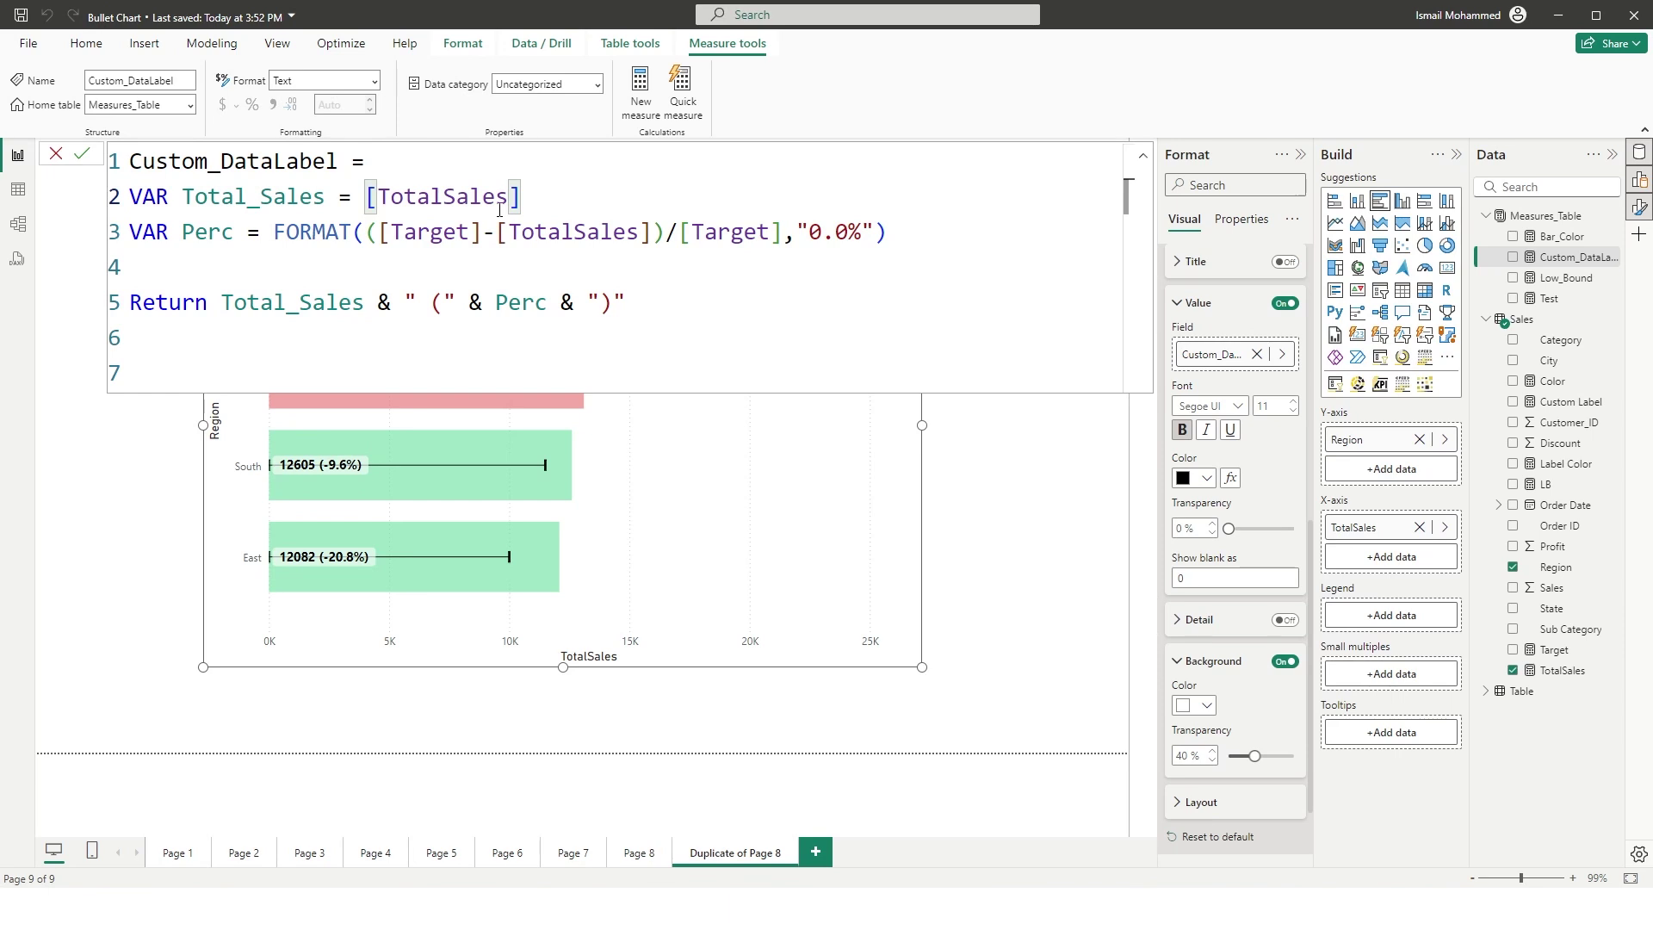
{"action": "type", "text": "Form"}
{"action": "key", "text": "Tab"}
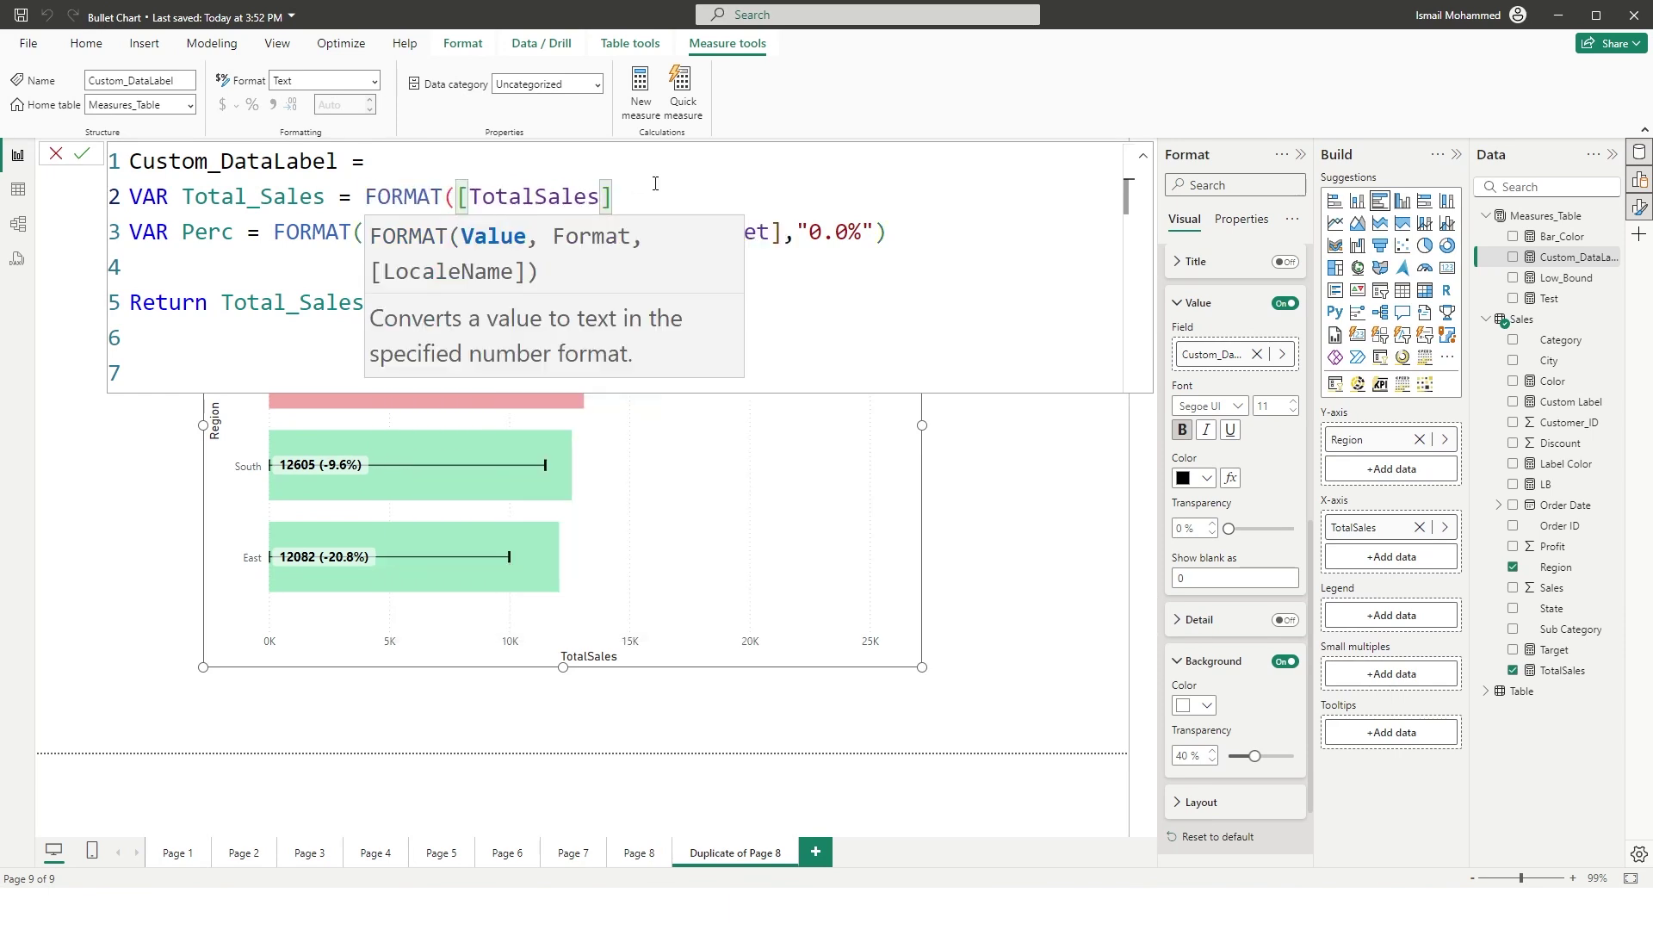
{"action": "left_click", "coordinate": [656, 195]}
{"action": "type", "text": ","}
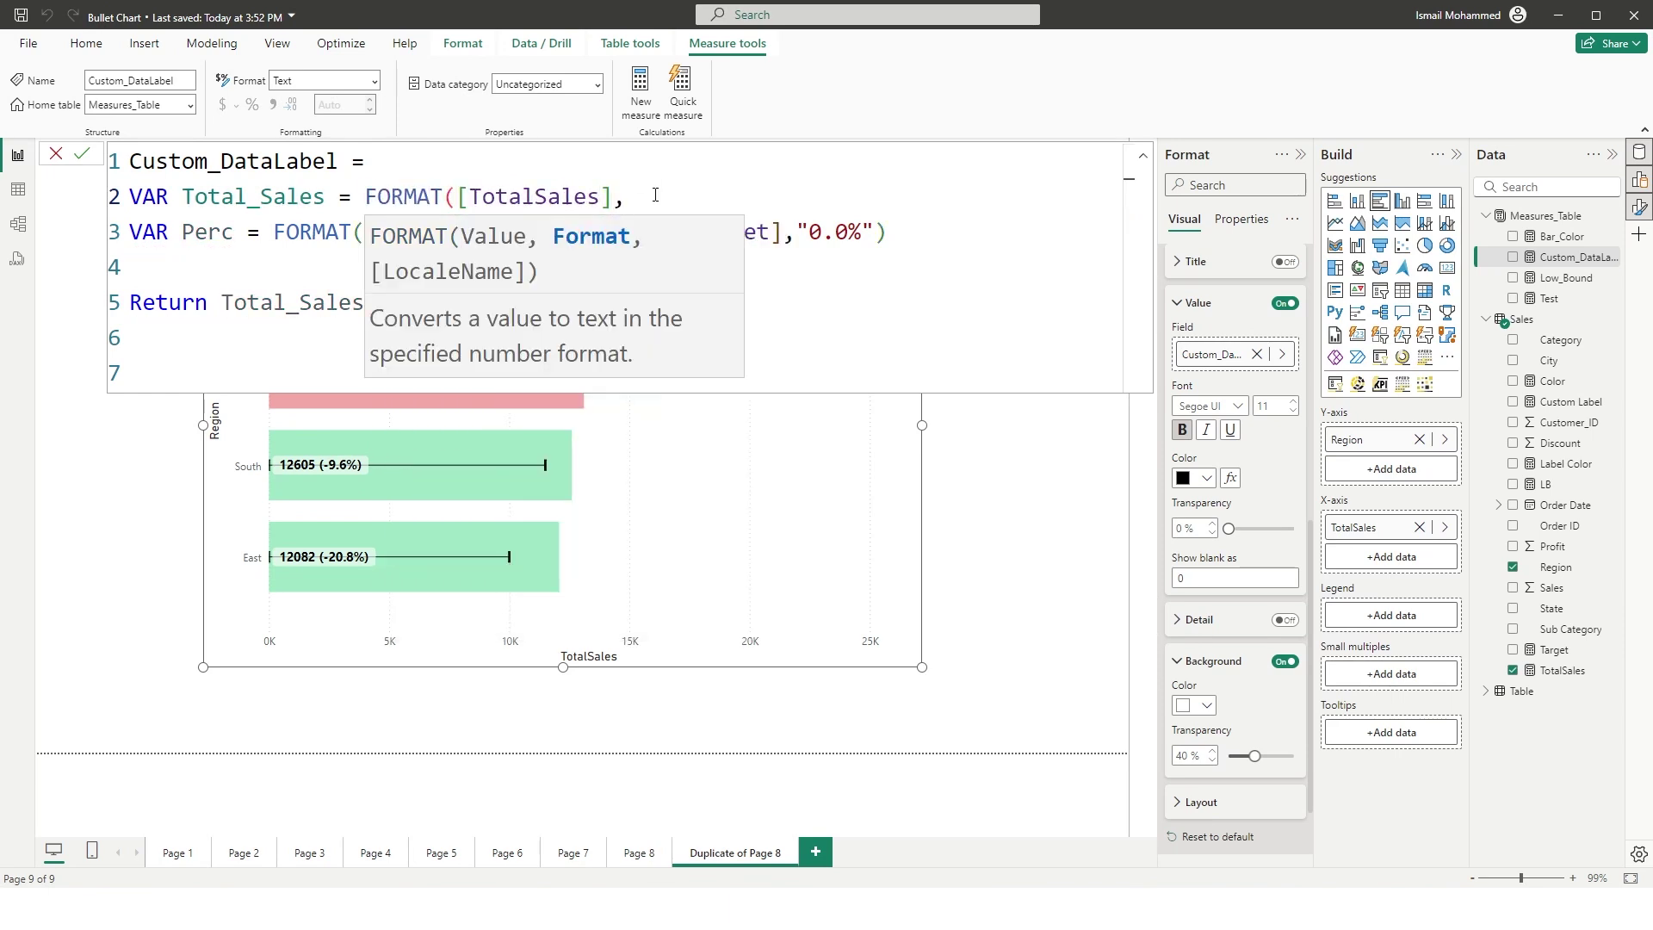
{"action": "type", "text": "\"#,##0\")"}
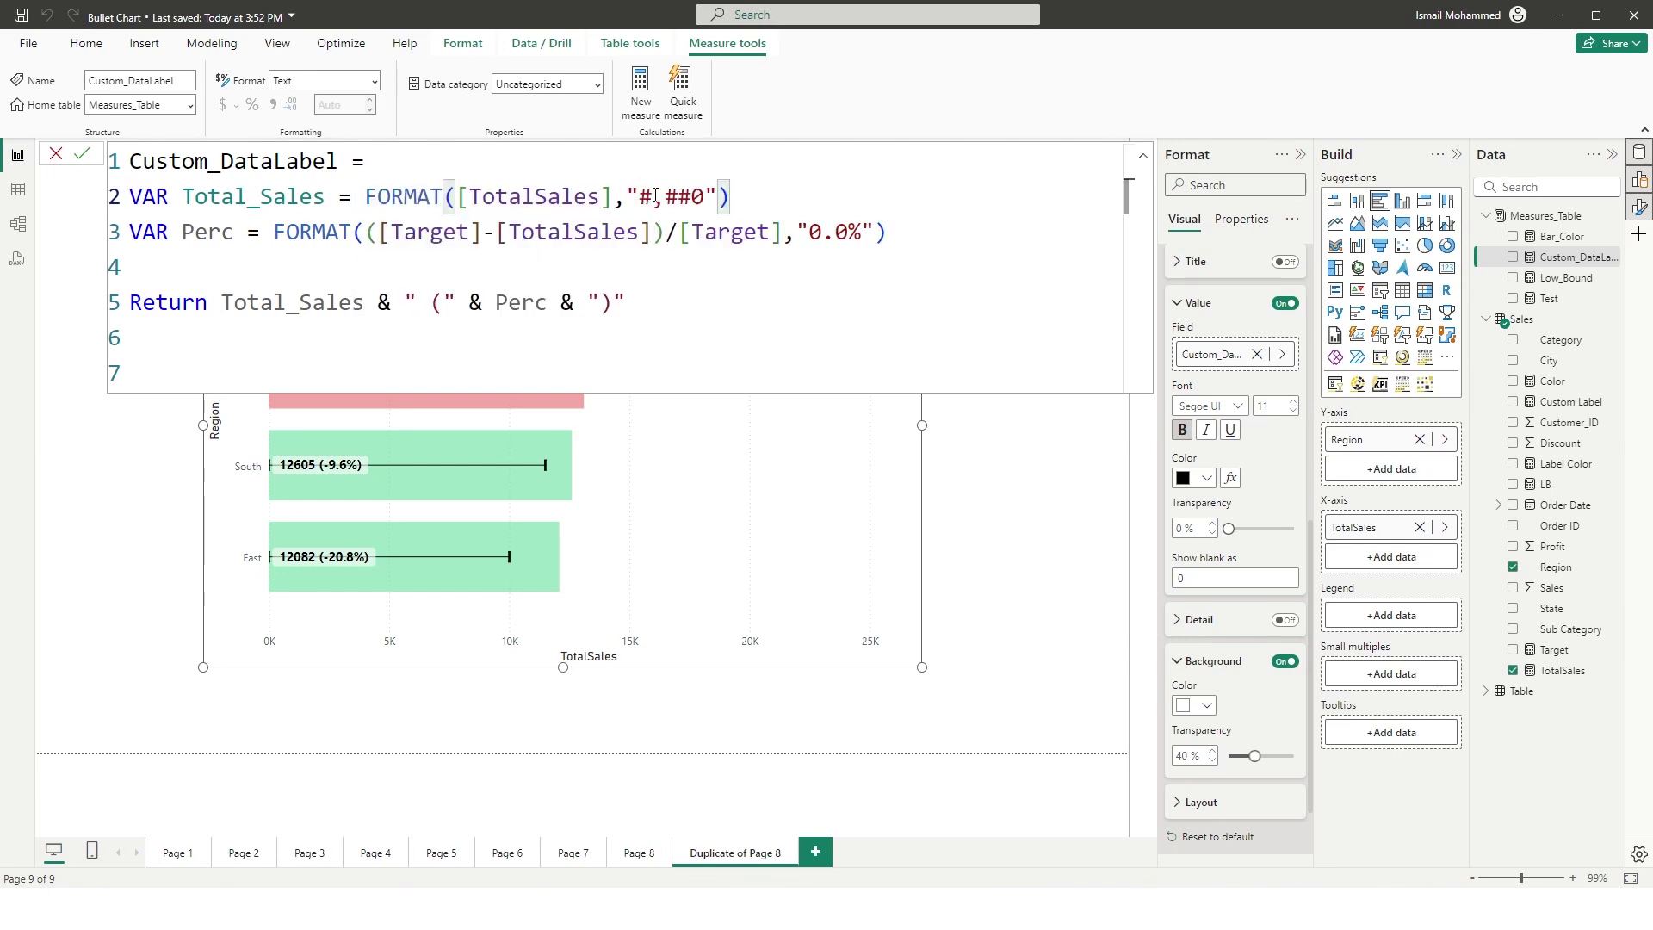
{"action": "left_click", "coordinate": [82, 154]}
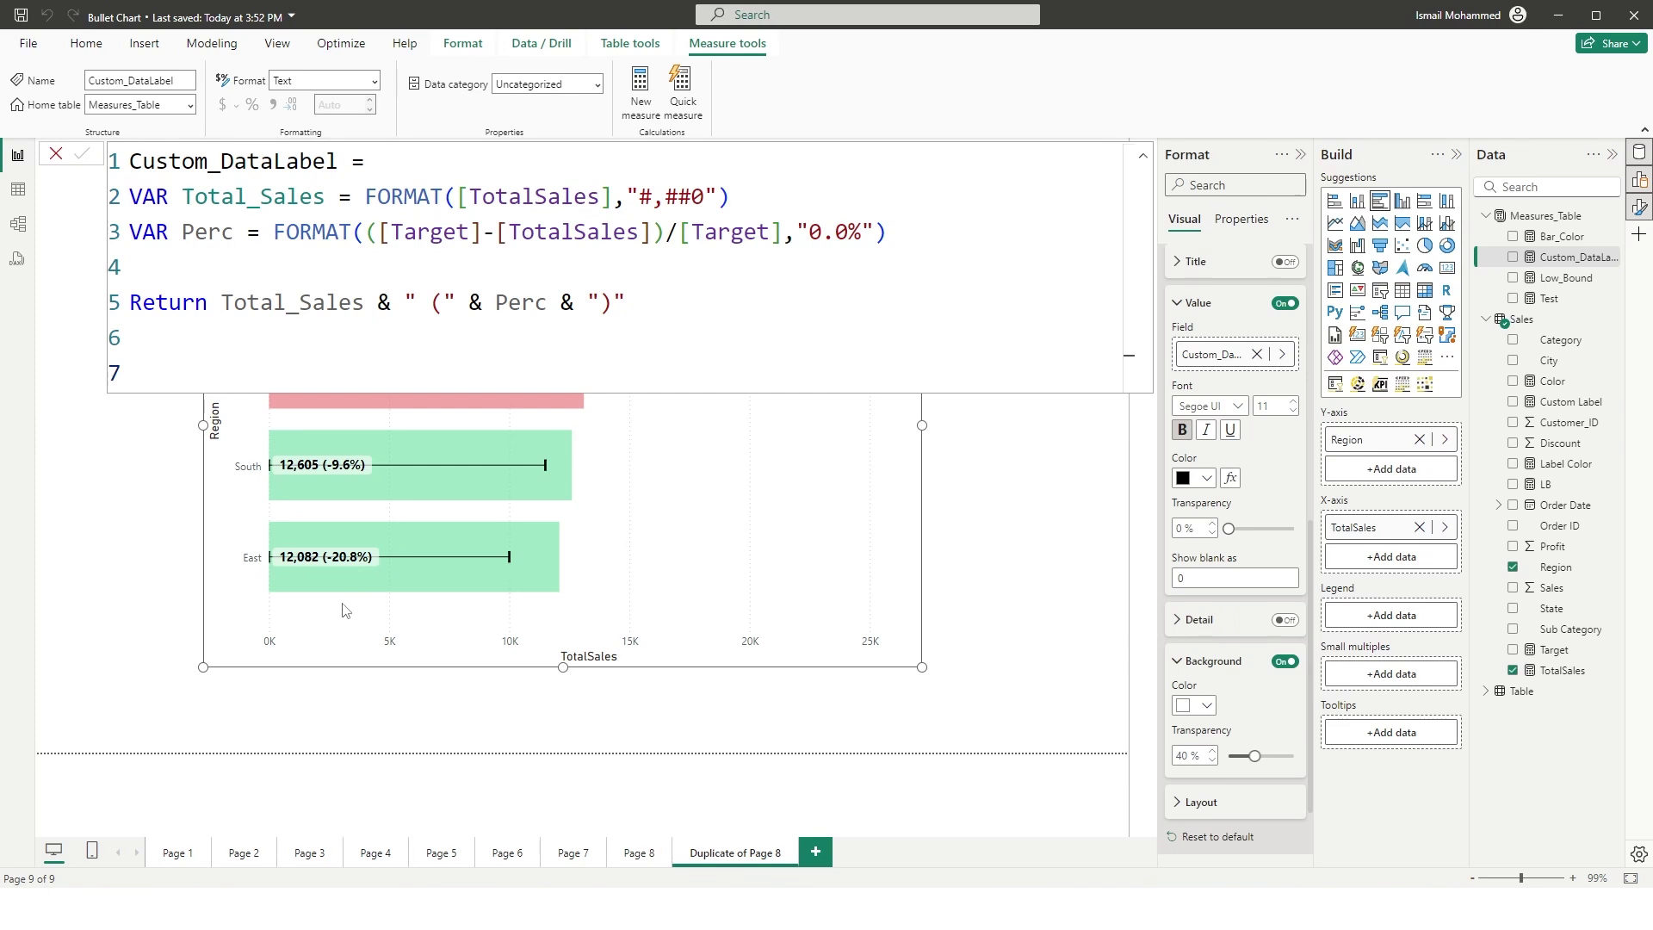
{"action": "left_click", "coordinate": [55, 154]}
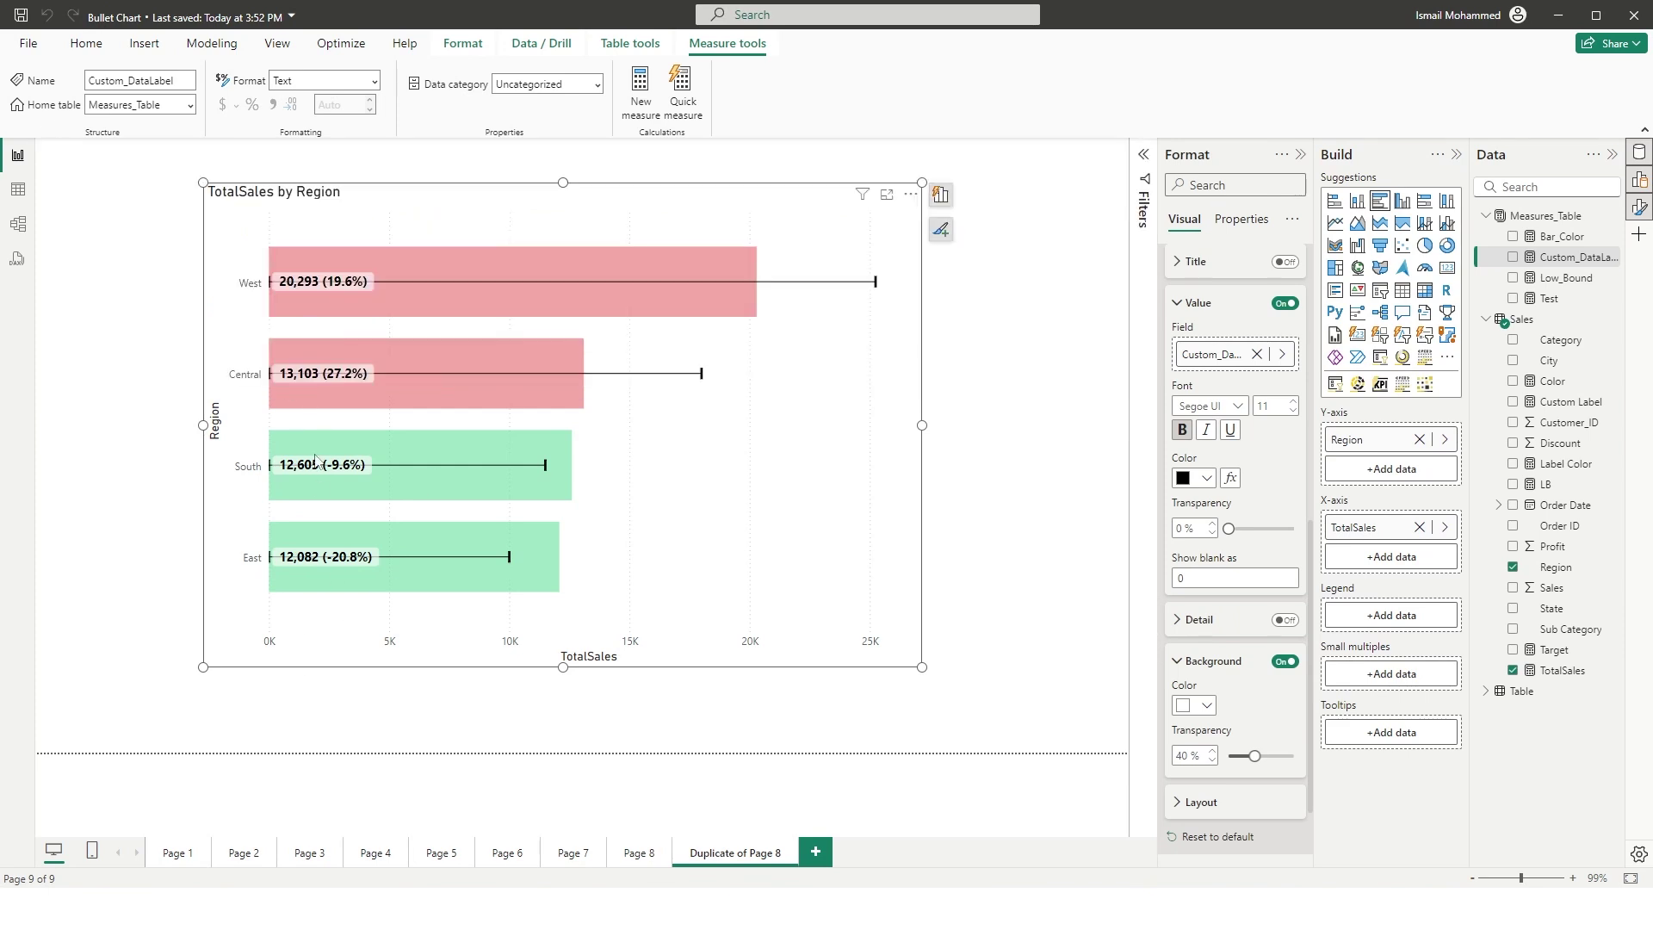
Step: Create a new measure in Measures_Table and fill it with a copy of the whole Bar_Color formula
{"action": "left_click", "coordinate": [1560, 236]}
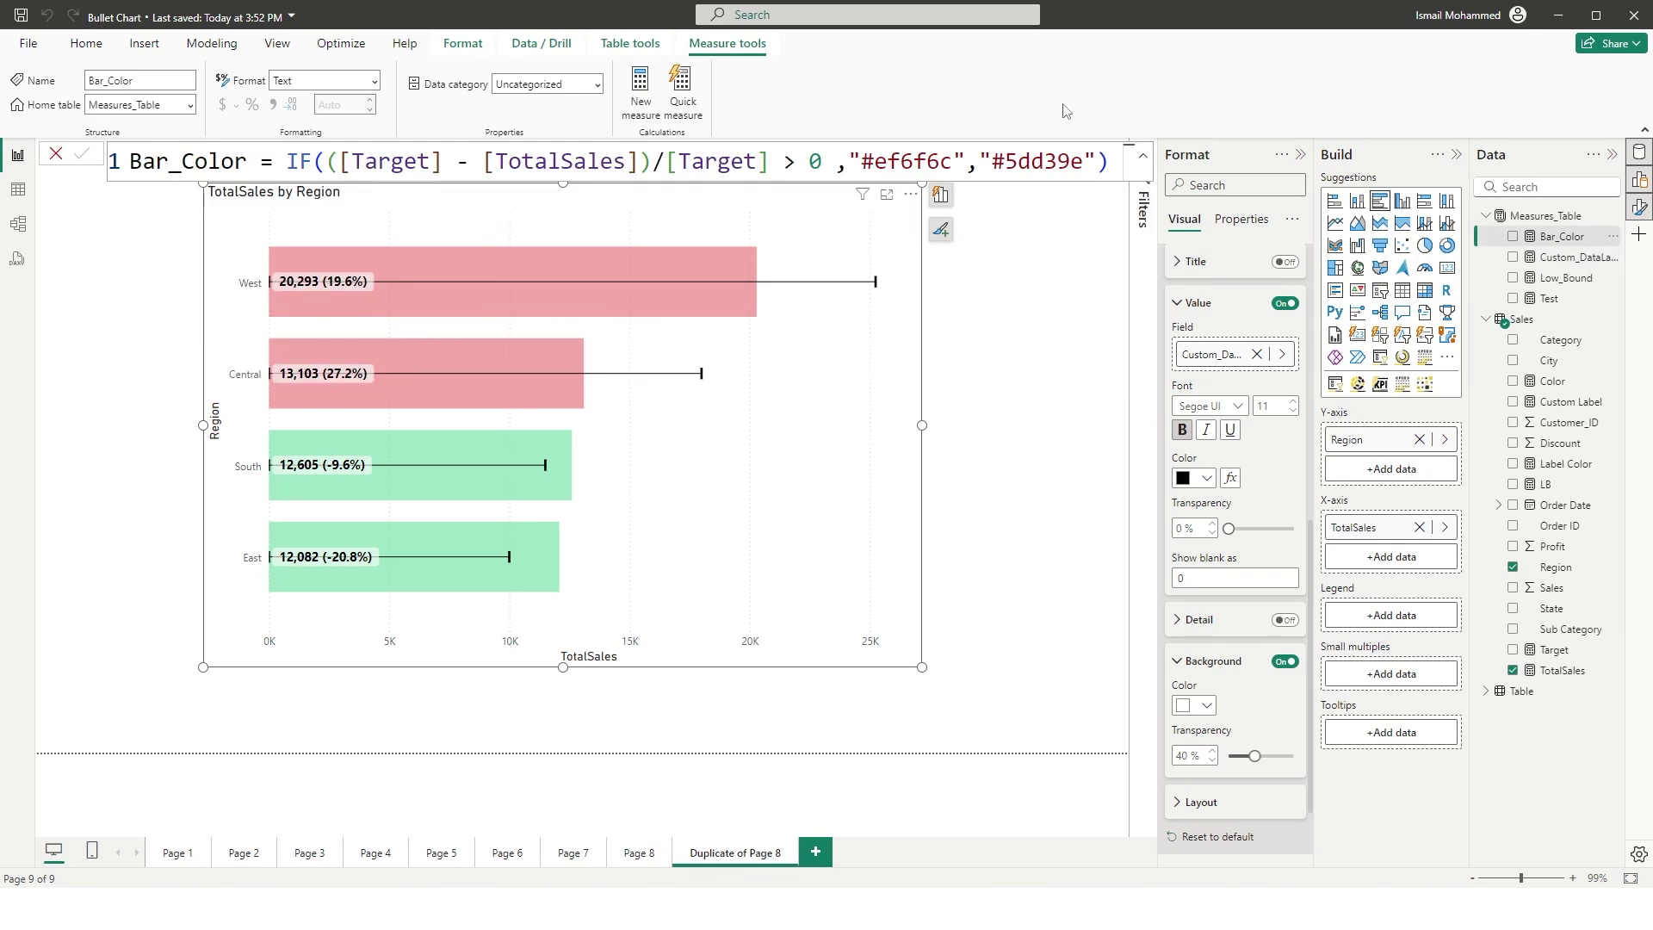
{"action": "key", "text": "ctrl+a"}
{"action": "key", "text": "ctrl+c"}
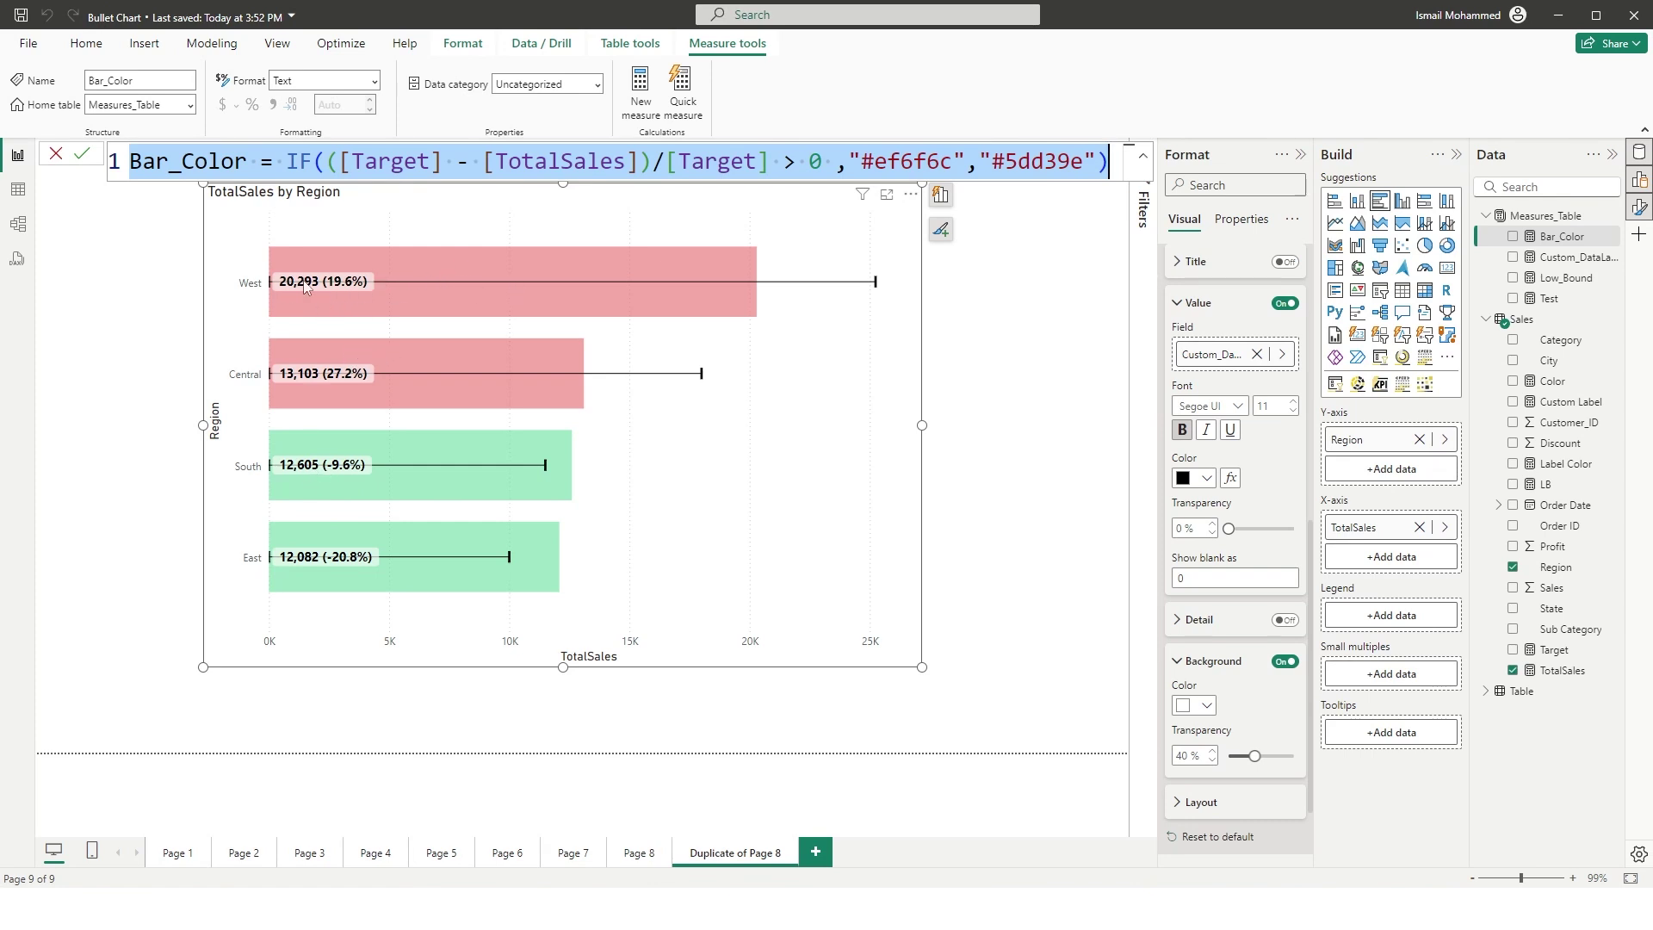
{"action": "left_click", "coordinate": [68, 169]}
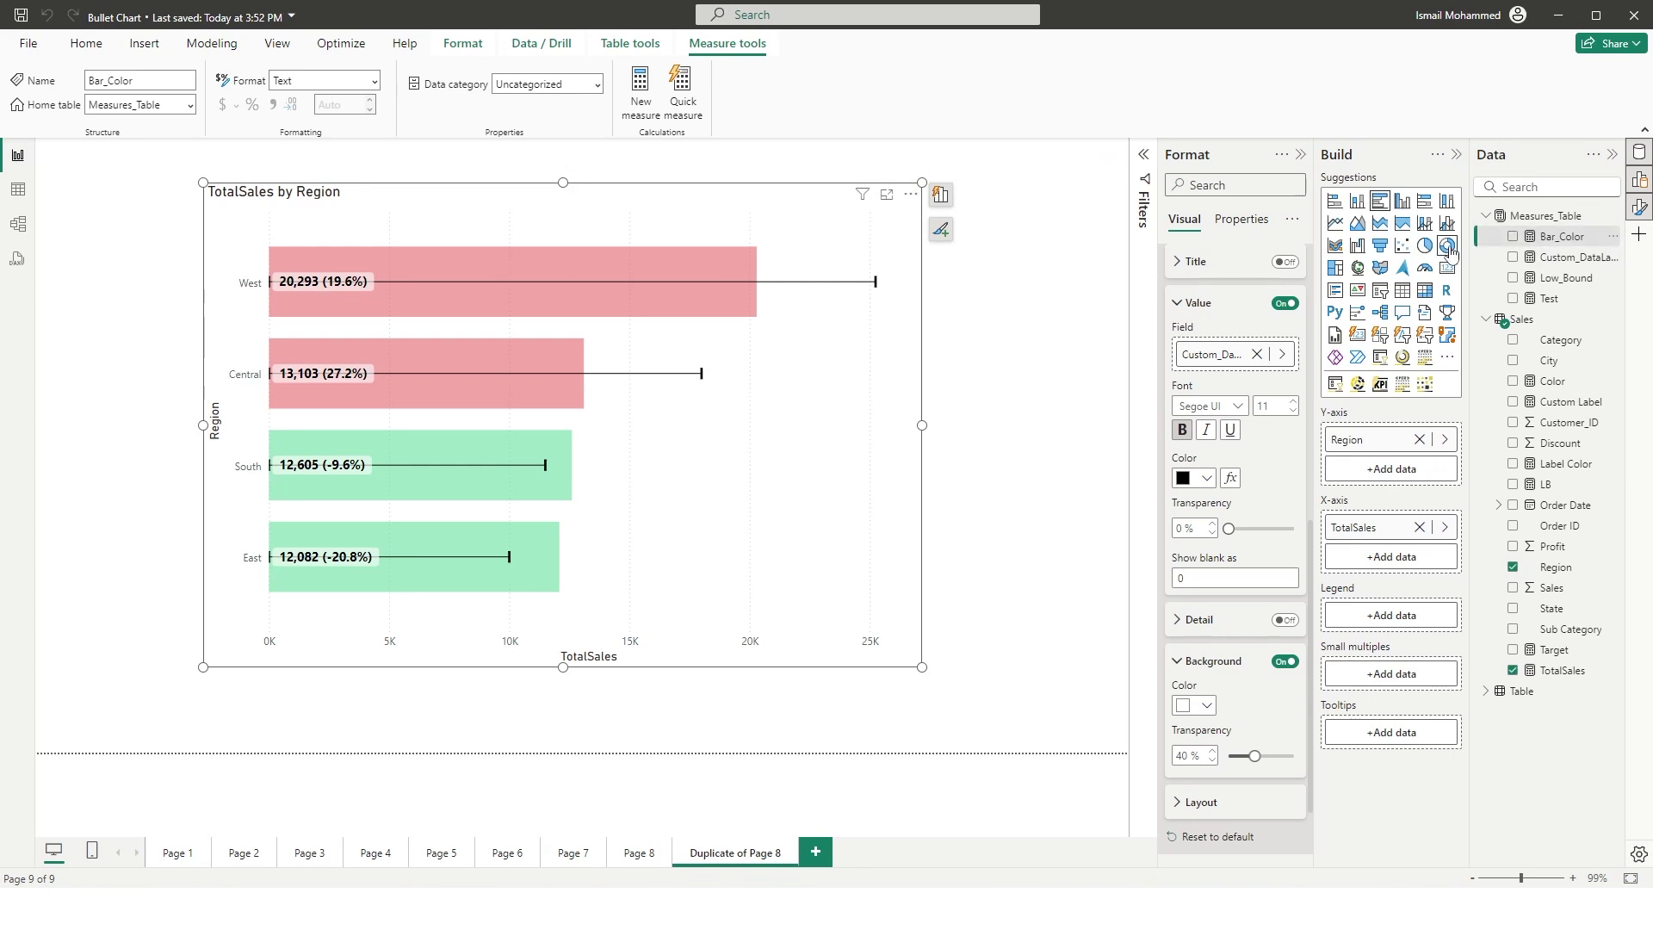
{"action": "left_click", "coordinate": [1562, 245]}
{"action": "left_click", "coordinate": [1612, 221]}
{"action": "left_click", "coordinate": [1511, 250]}
{"action": "key", "text": "ctrl+a"}
{"action": "key", "text": "ctrl+v"}
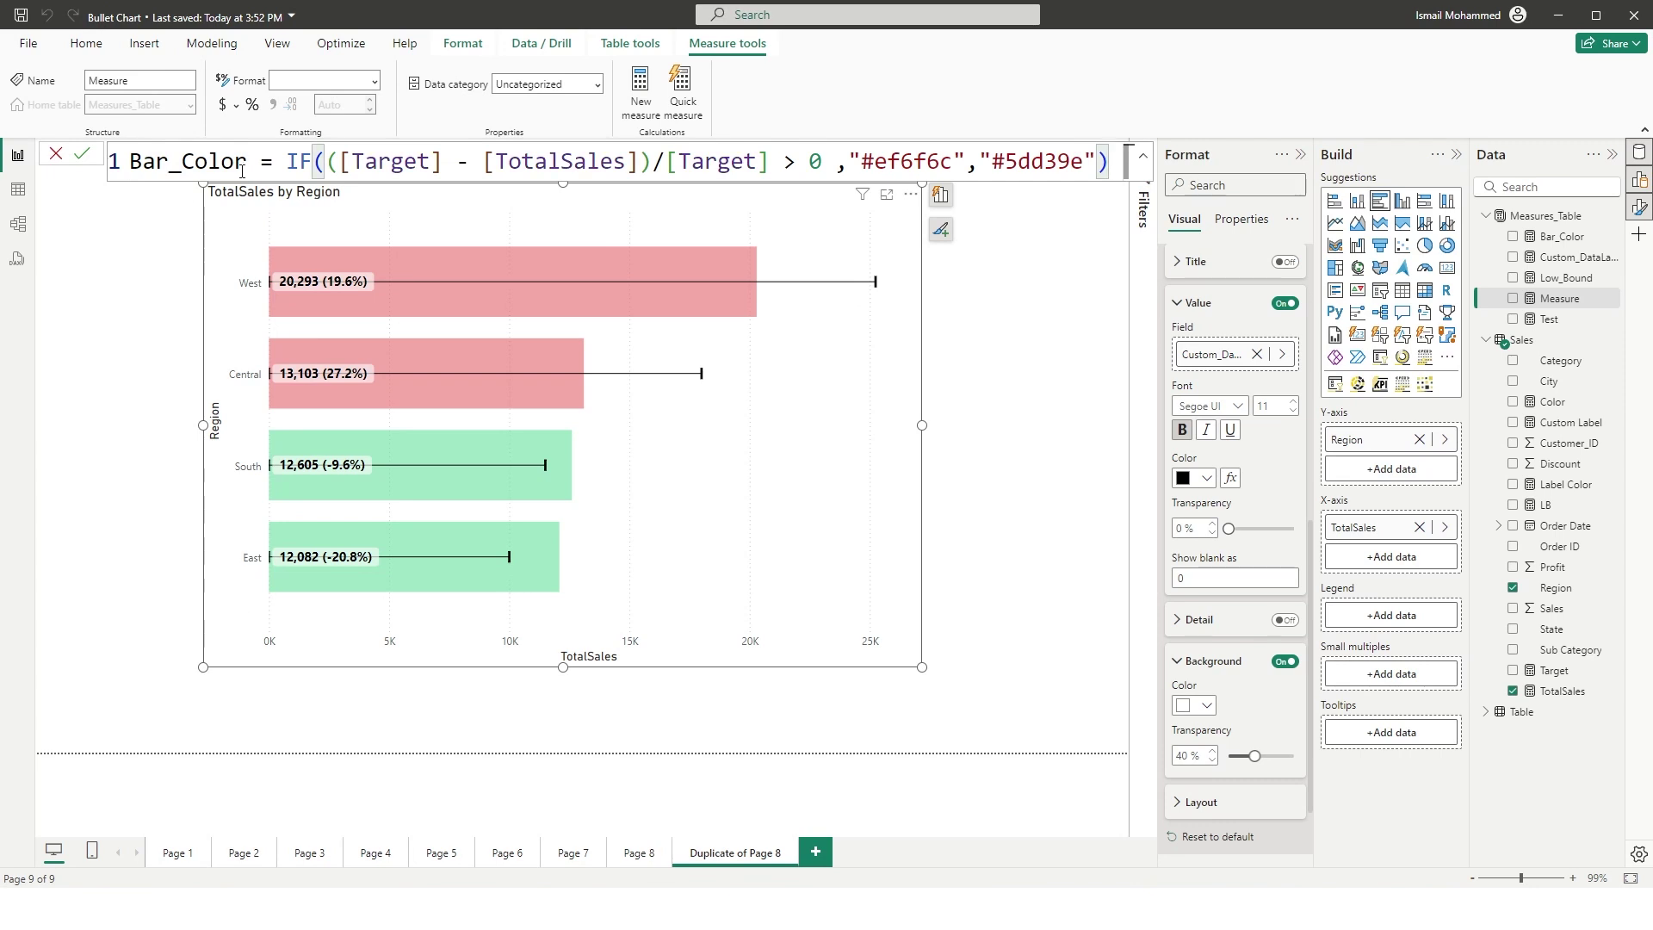
Step: Name the copied measure Label_Color, make its IF return "Green" when true and "Red" otherwise, and commit it
{"action": "left_click_drag", "start_coordinate": [173, 163], "coordinate": [127, 163]}
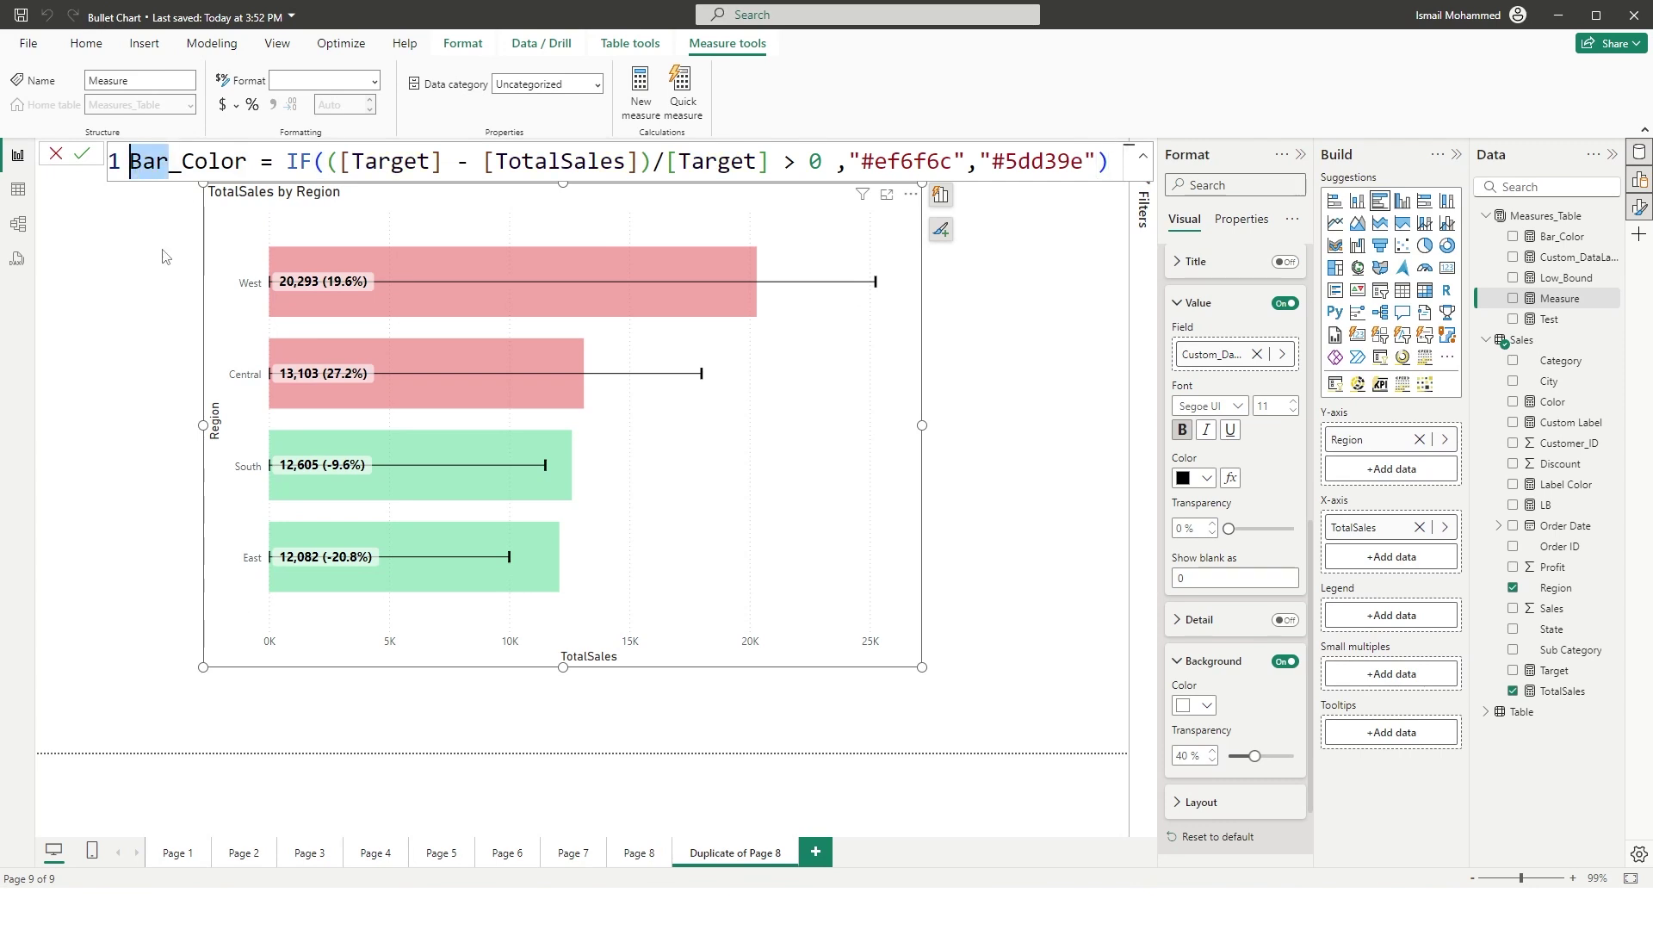
{"action": "type", "text": "Label"}
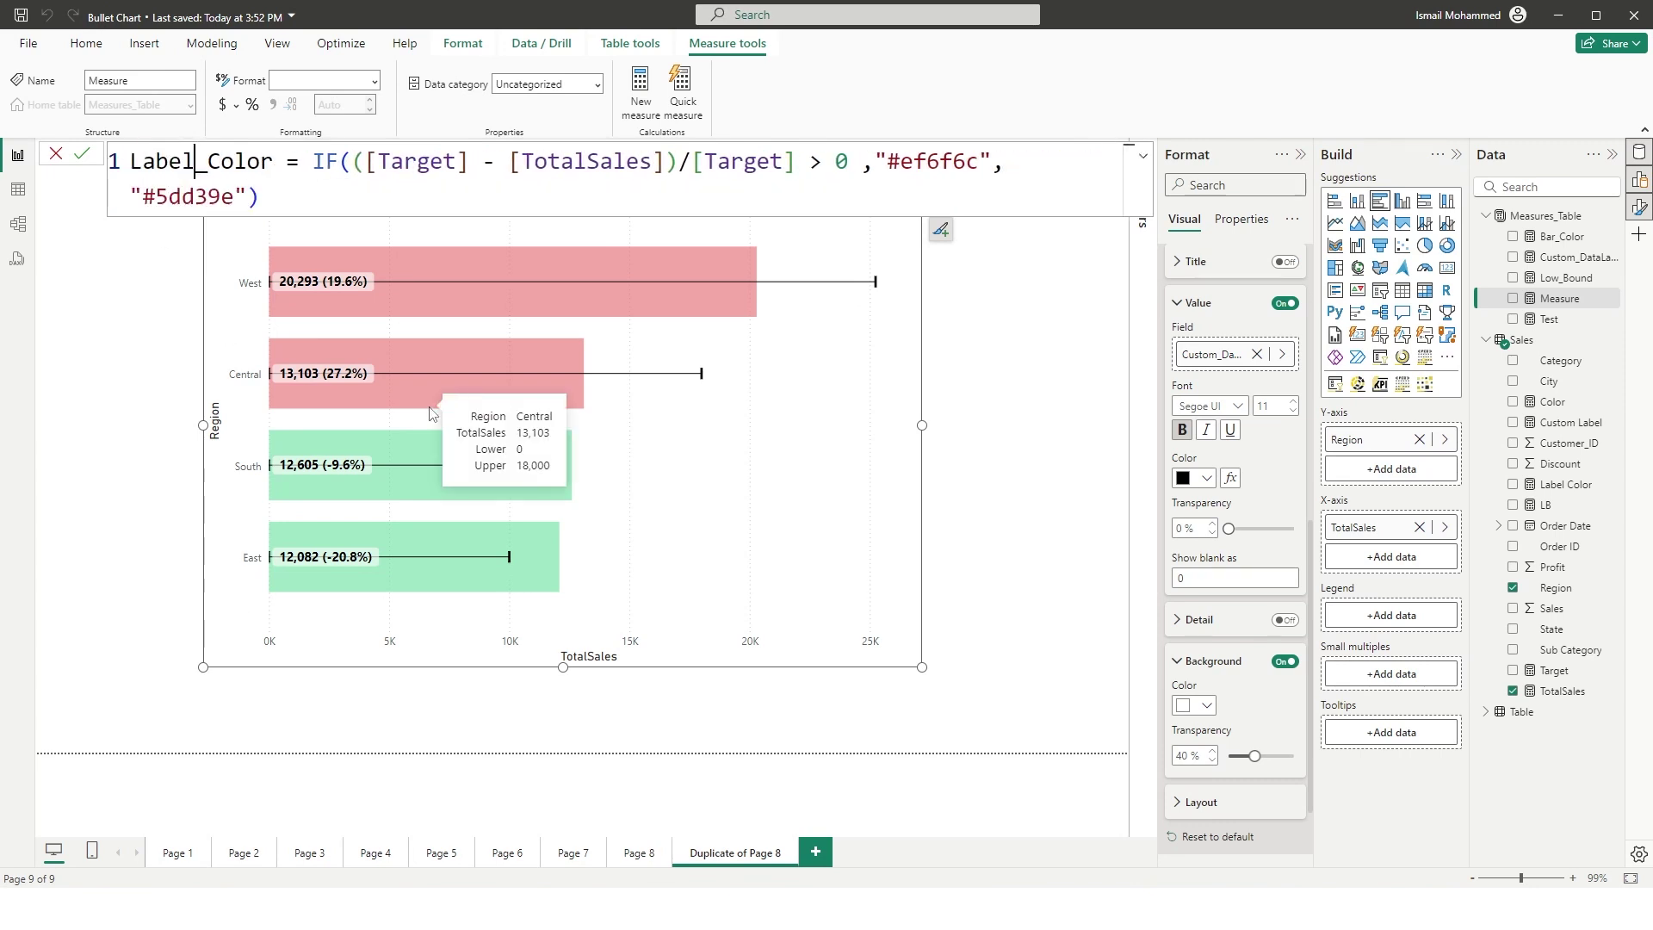
{"action": "left_click_drag", "start_coordinate": [888, 162], "coordinate": [976, 162]}
{"action": "type", "text": "Green"}
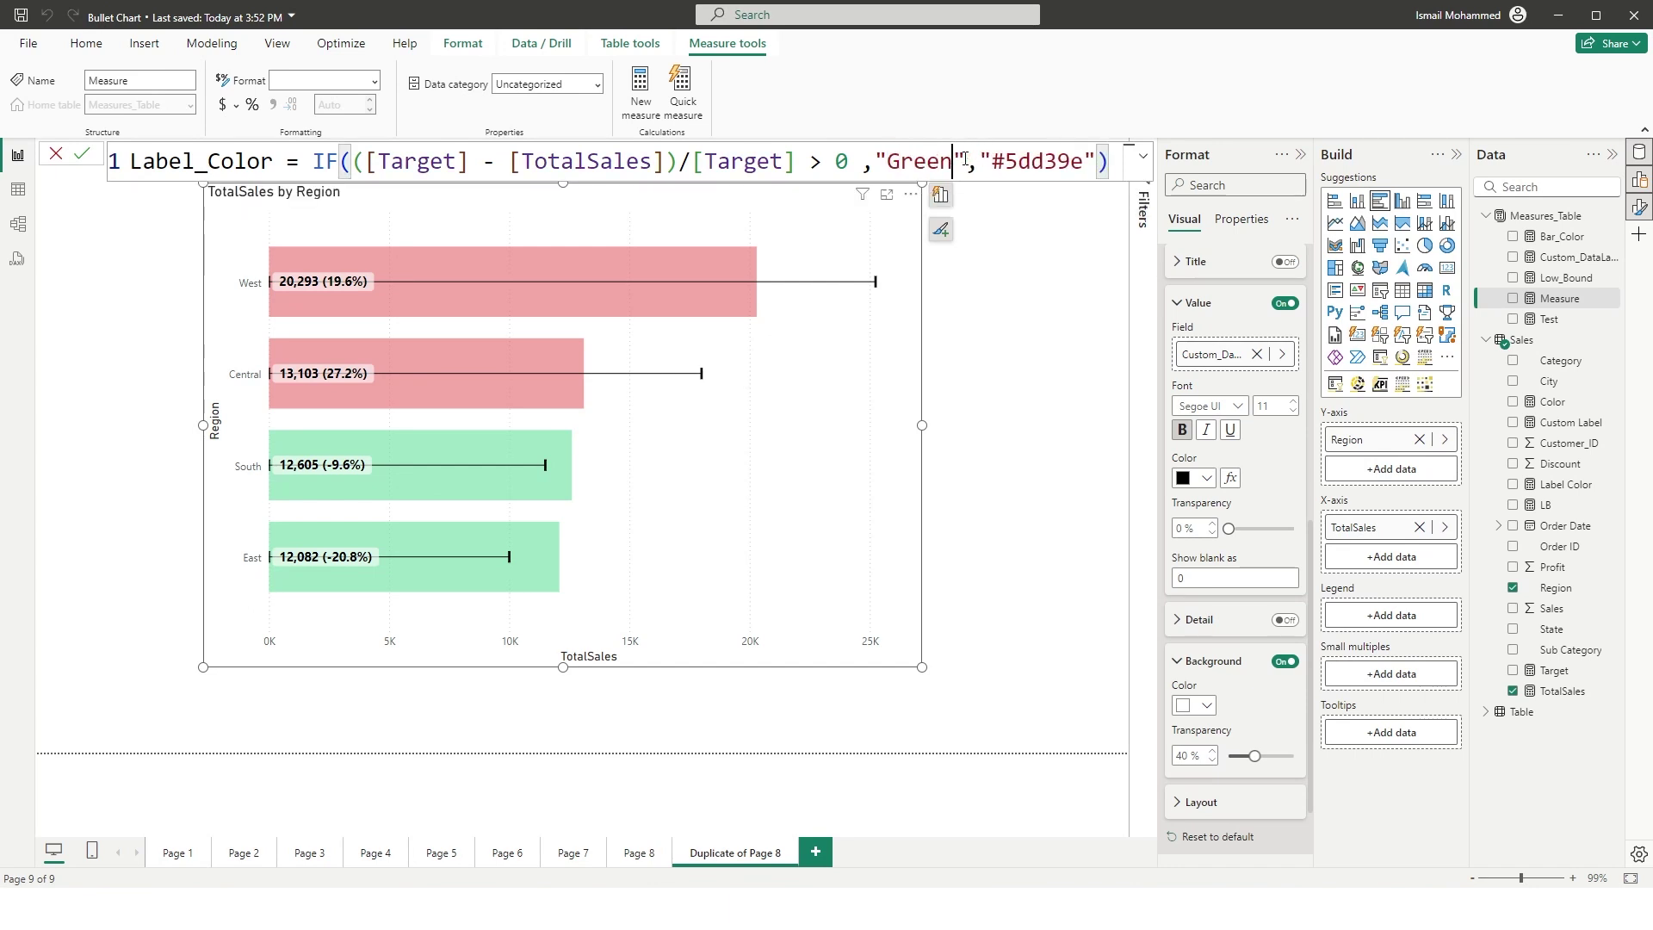
{"action": "left_click_drag", "start_coordinate": [1098, 162], "coordinate": [992, 162]}
{"action": "type", "text": "Red"}
{"action": "key", "text": "Return"}
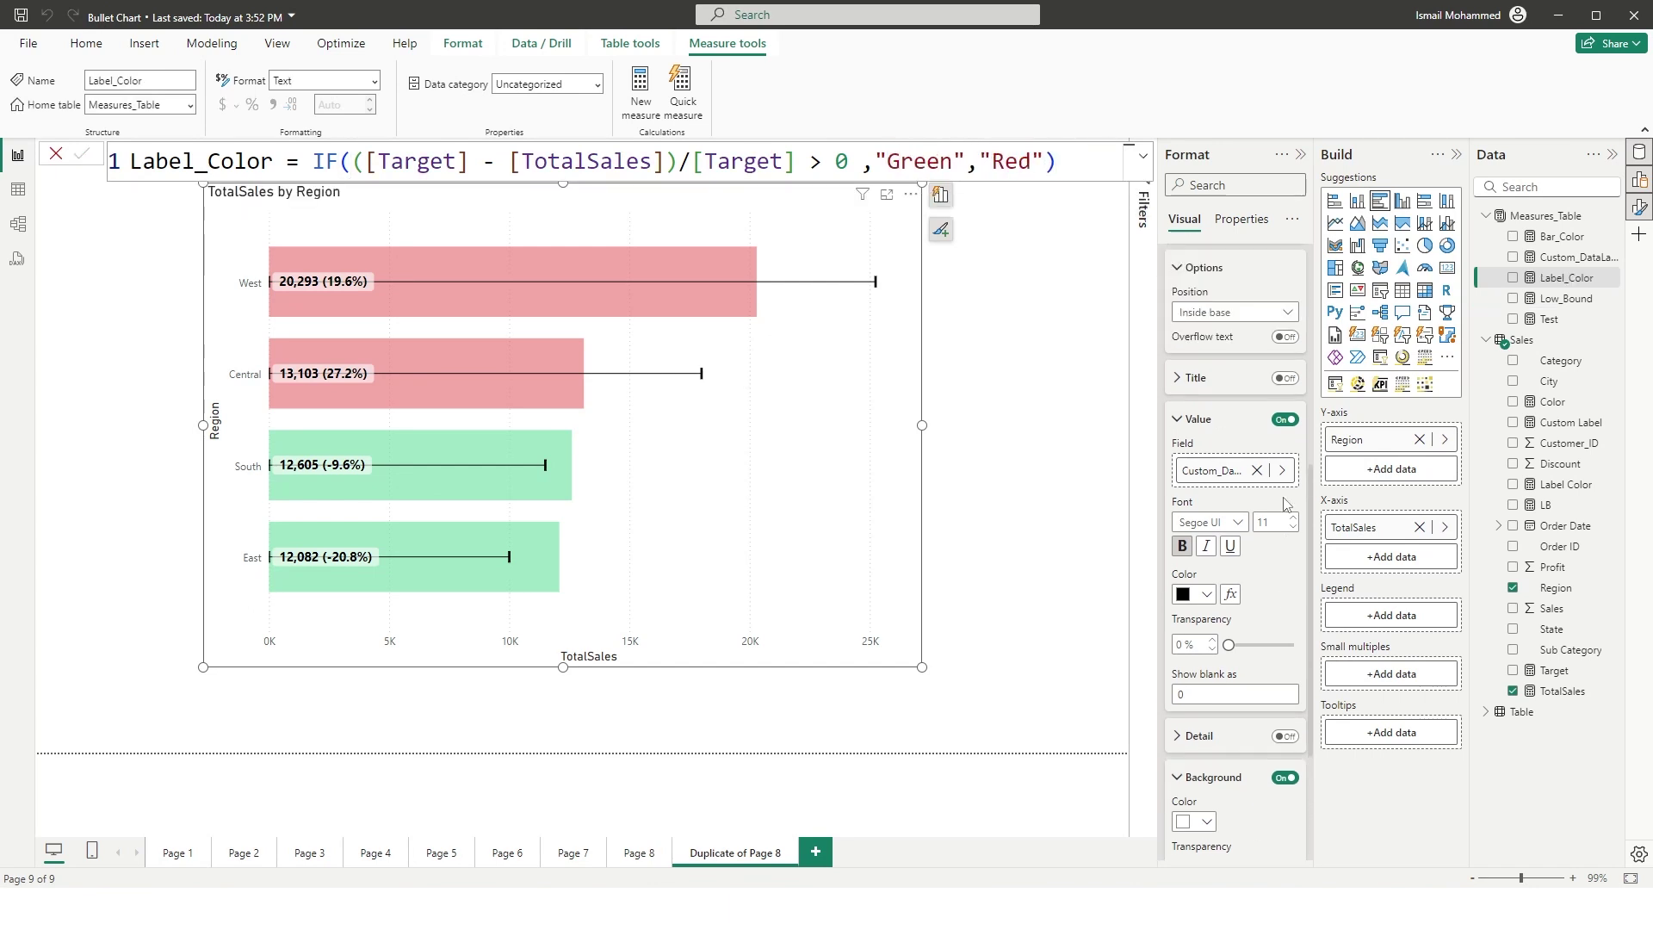
Step: Apply conditional formatting to the data label value color, using the Field value style based on the Label_Color measure
{"action": "scroll", "coordinate": [1198, 362], "scroll_direction": "up", "scroll_amount": 2}
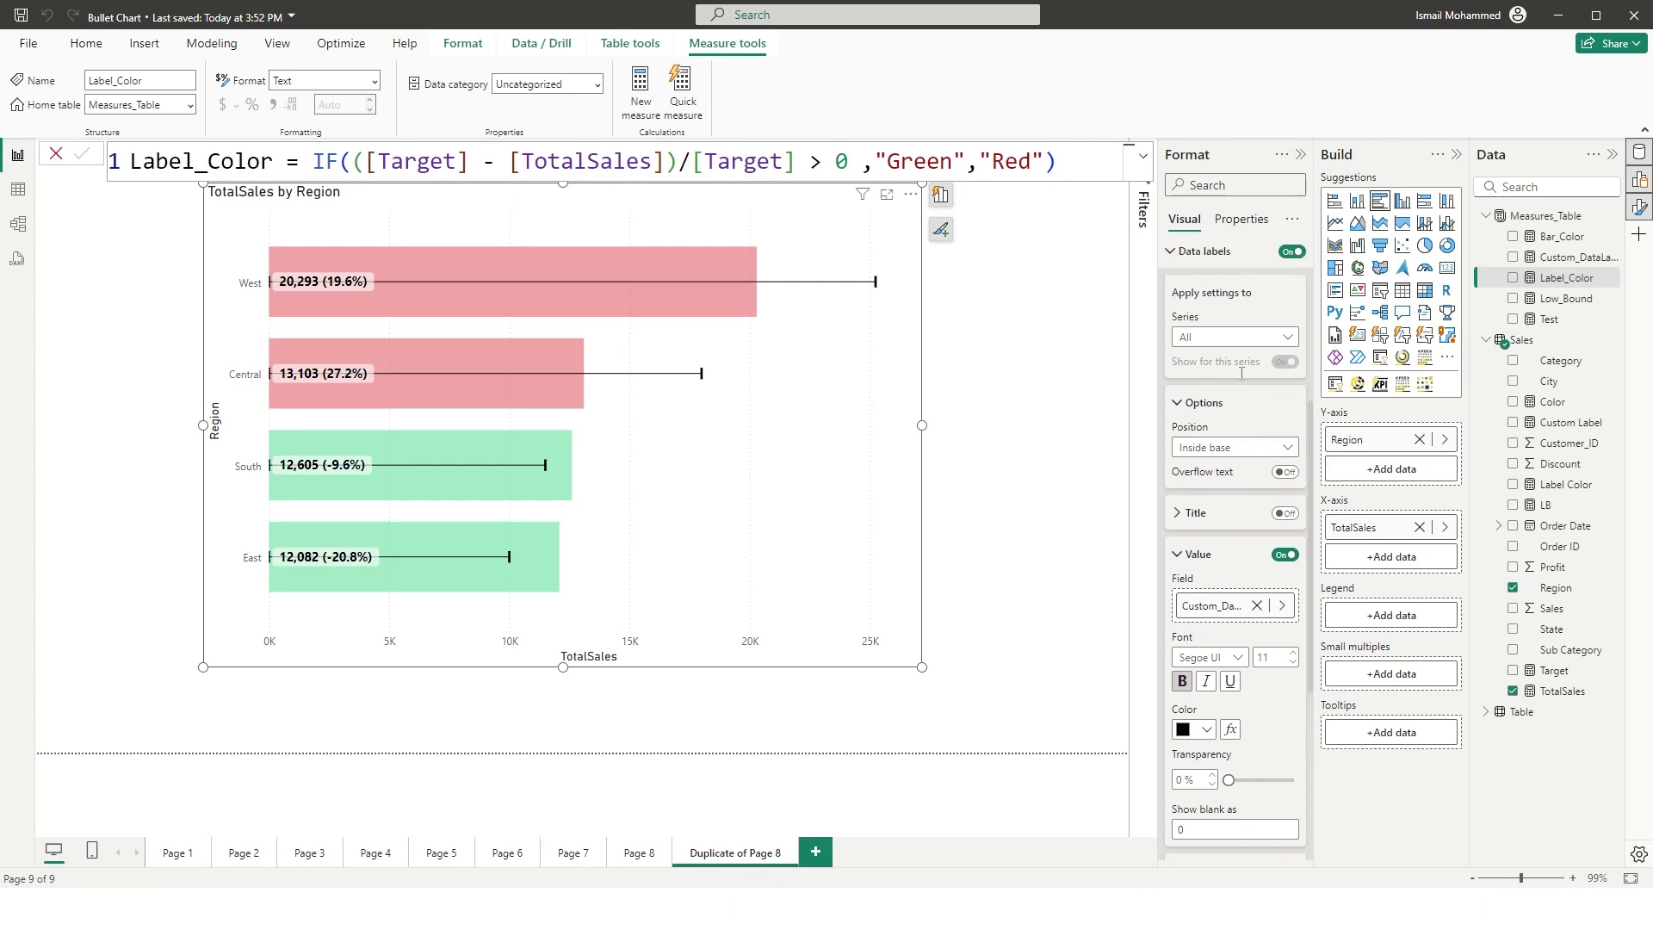
{"action": "scroll", "coordinate": [1198, 363], "scroll_direction": "down", "scroll_amount": 3}
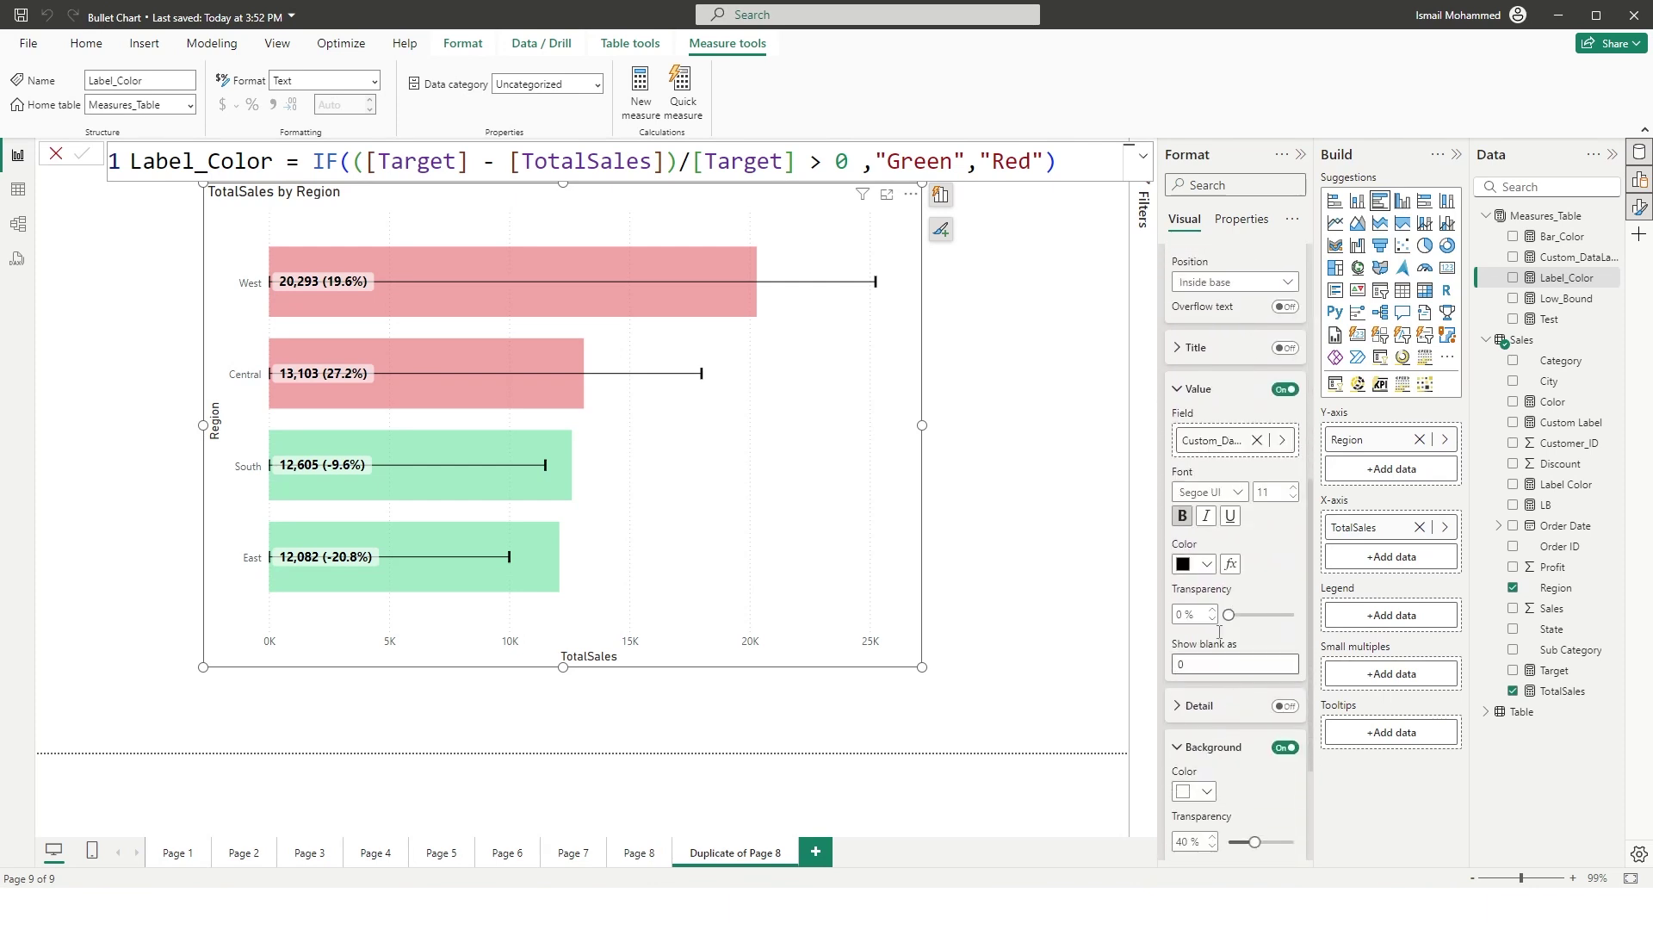
{"action": "left_click", "coordinate": [1232, 572]}
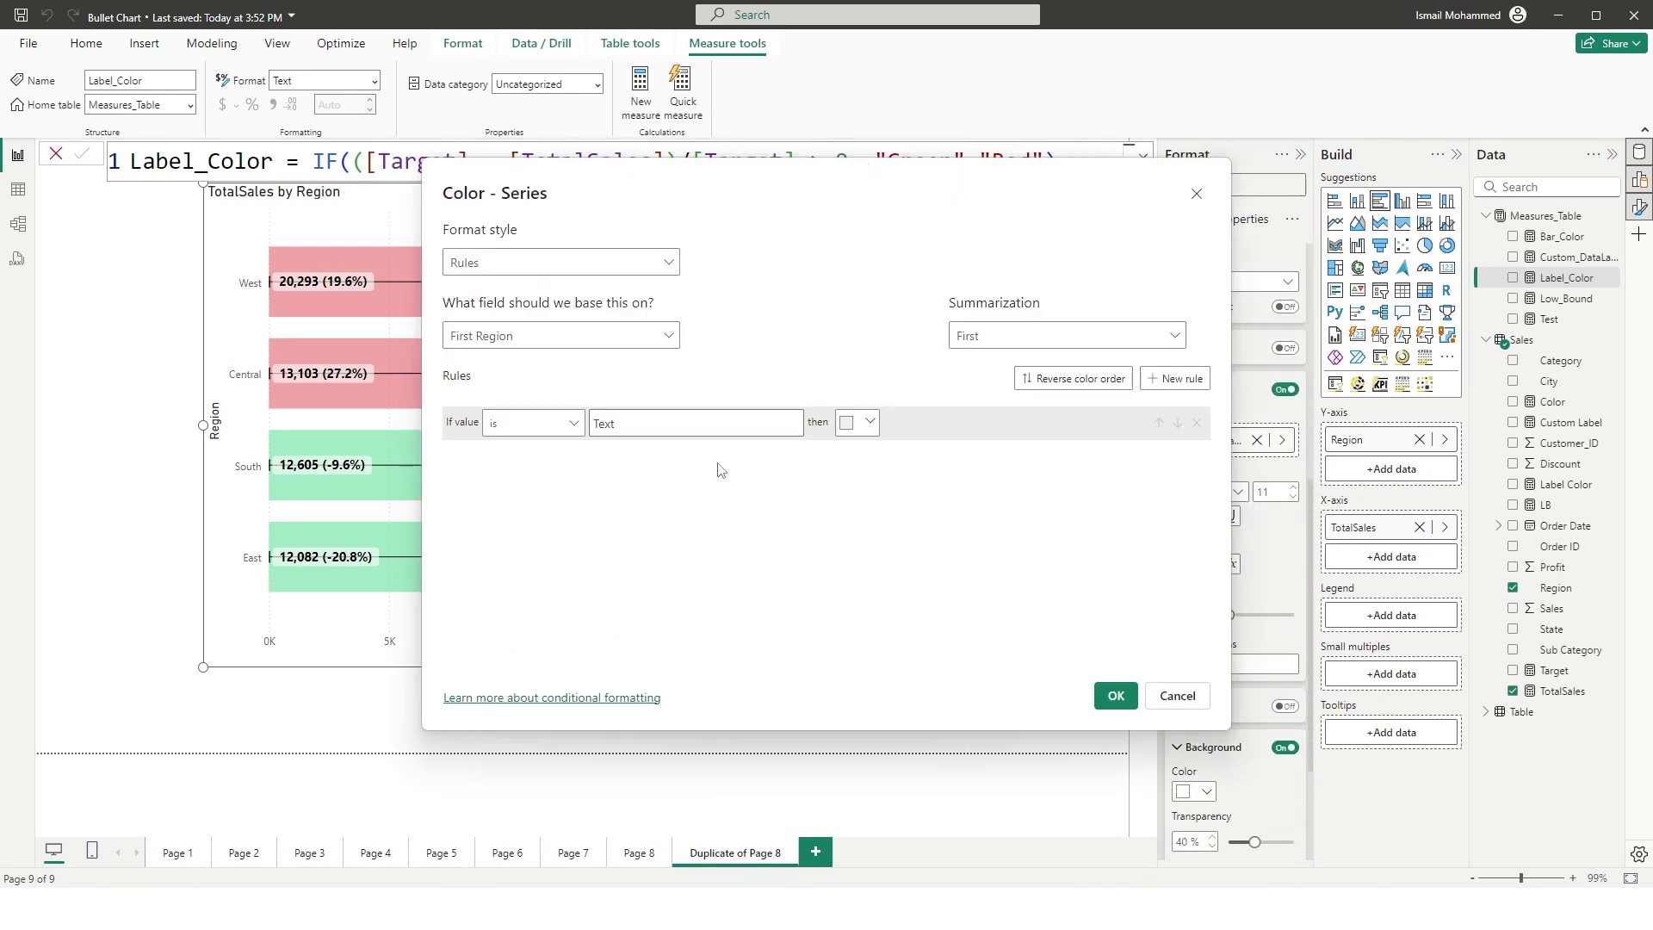
{"action": "left_click", "coordinate": [644, 262]}
{"action": "left_click", "coordinate": [499, 340]}
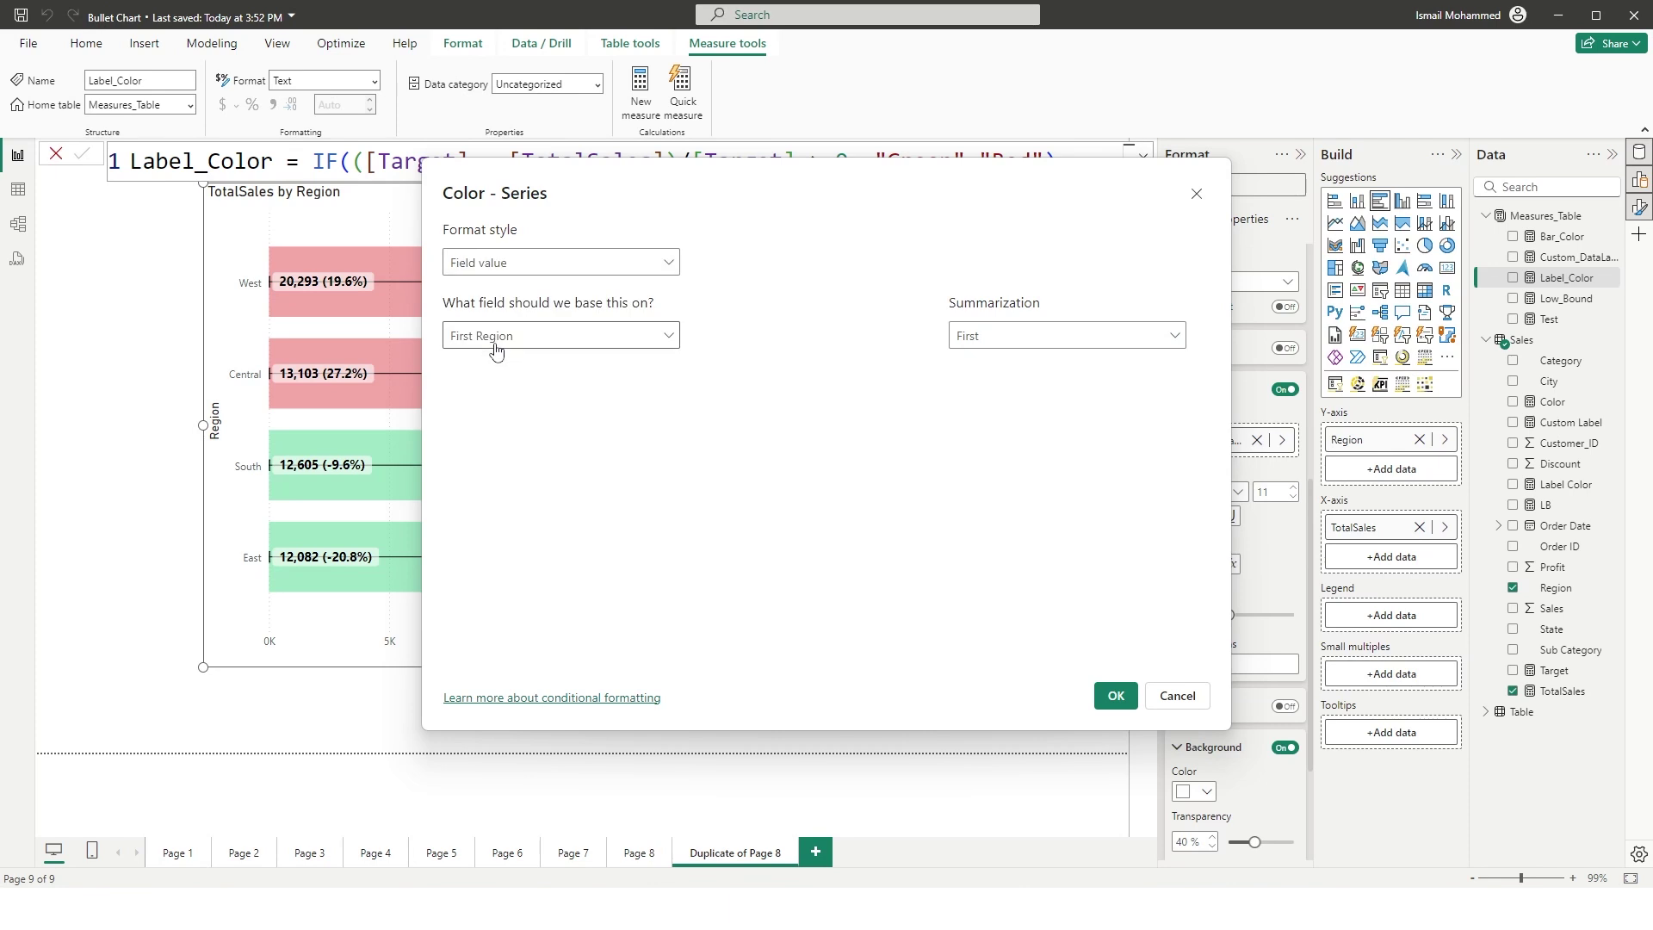
{"action": "left_click", "coordinate": [527, 344]}
{"action": "left_click", "coordinate": [461, 397]}
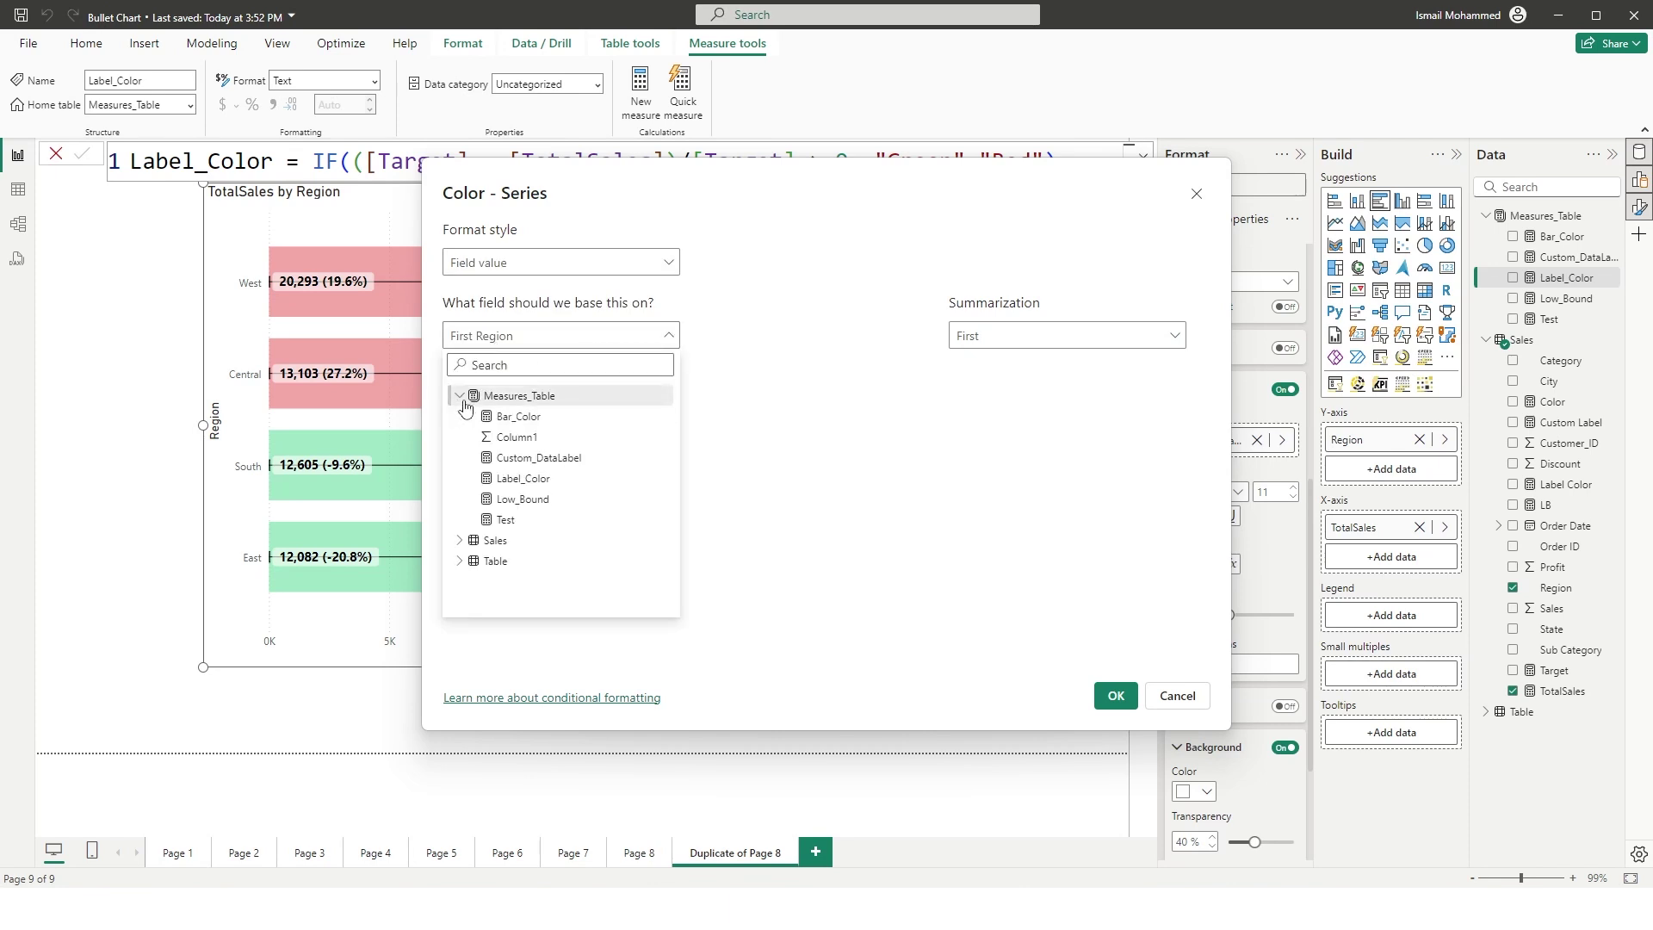
{"action": "left_click", "coordinate": [523, 477]}
{"action": "left_click", "coordinate": [1116, 696]}
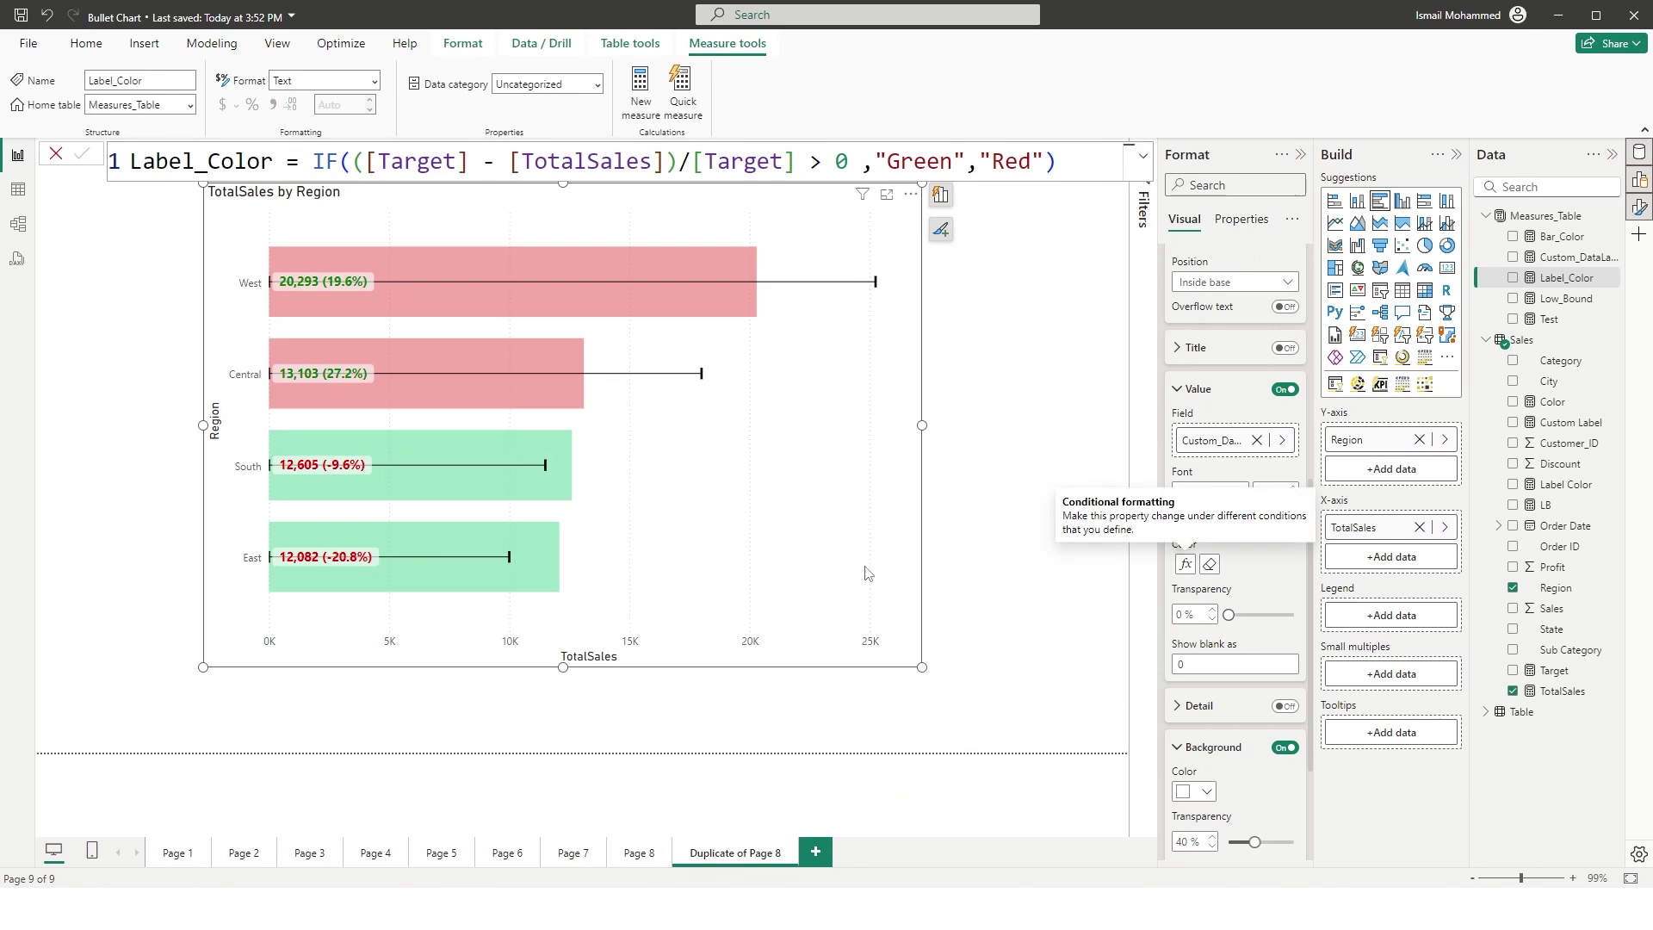
Step: Swap the colors in Label_Color so the IF returns "Red" when true and "Green" otherwise, commit it and close the formula
{"action": "double_click", "coordinate": [934, 161]}
{"action": "type", "text": "Red"}
{"action": "left_click", "coordinate": [981, 166]}
{"action": "double_click", "coordinate": [983, 168]}
{"action": "type", "text": "Green"}
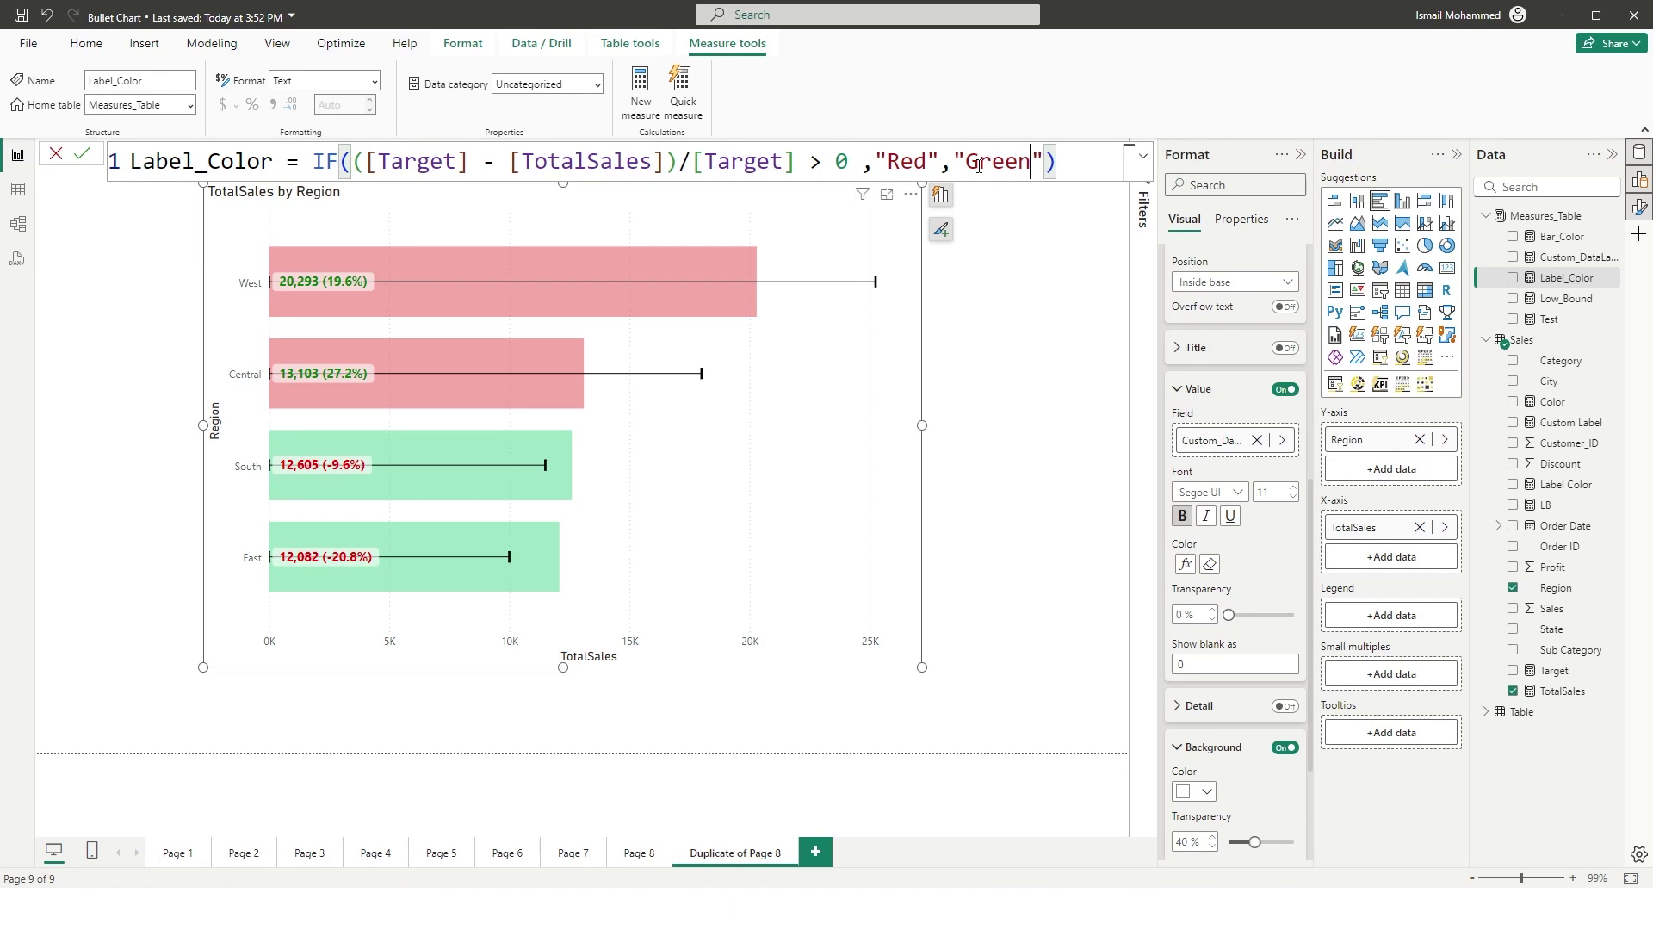
{"action": "left_click", "coordinate": [91, 154]}
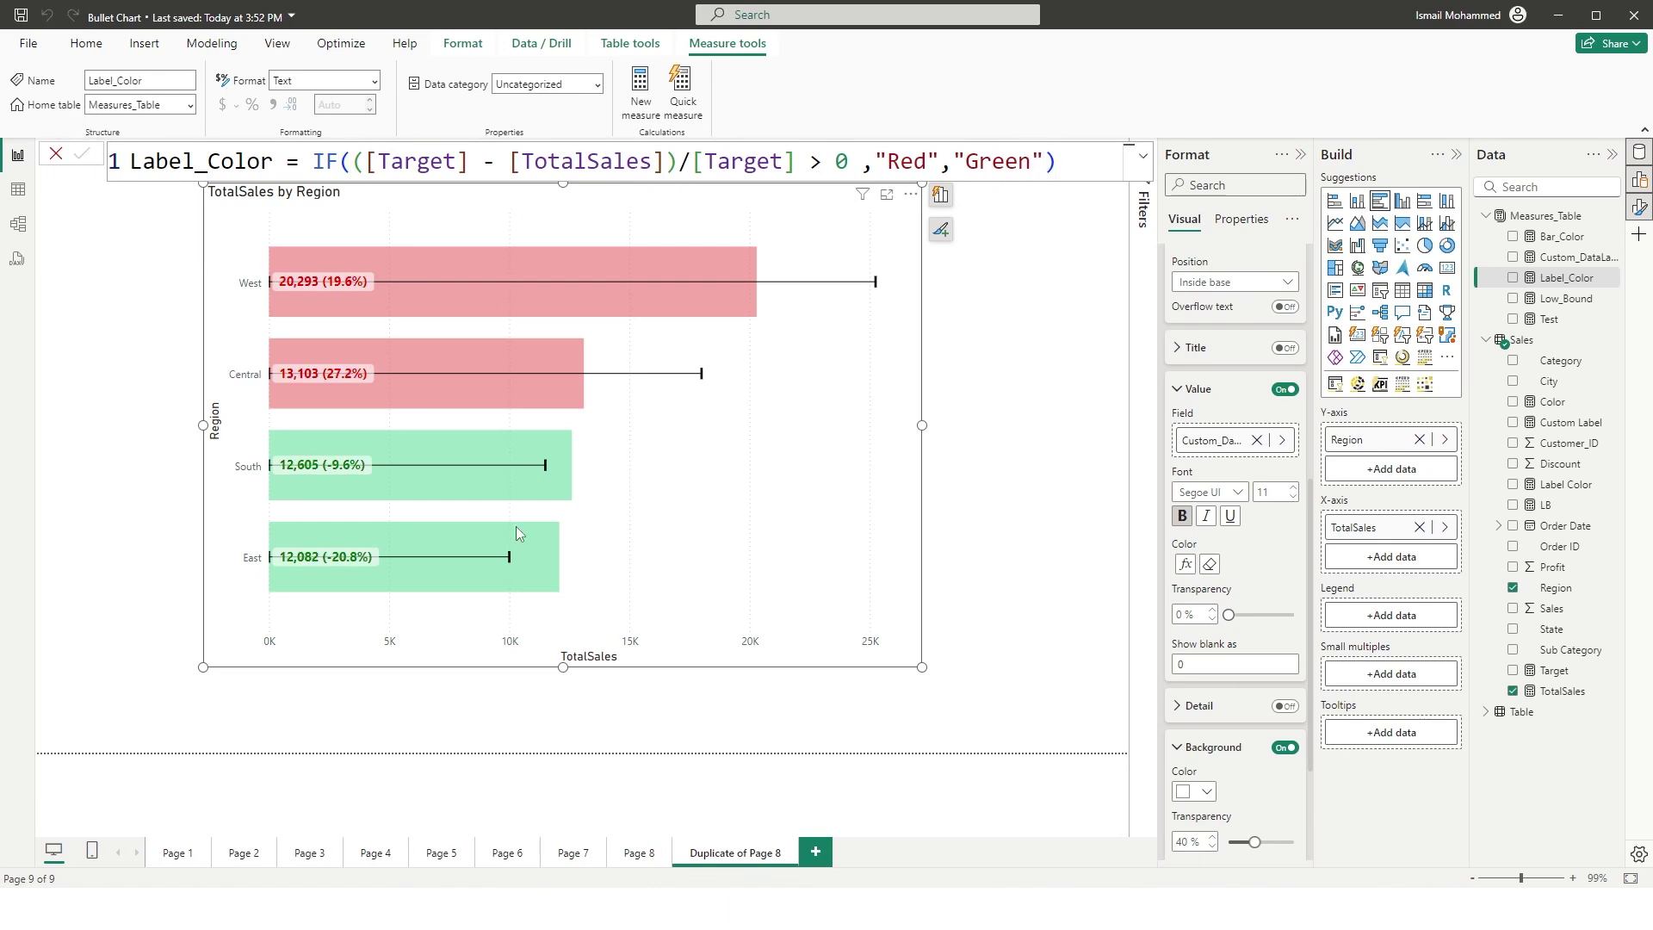
{"action": "left_click", "coordinate": [55, 157]}
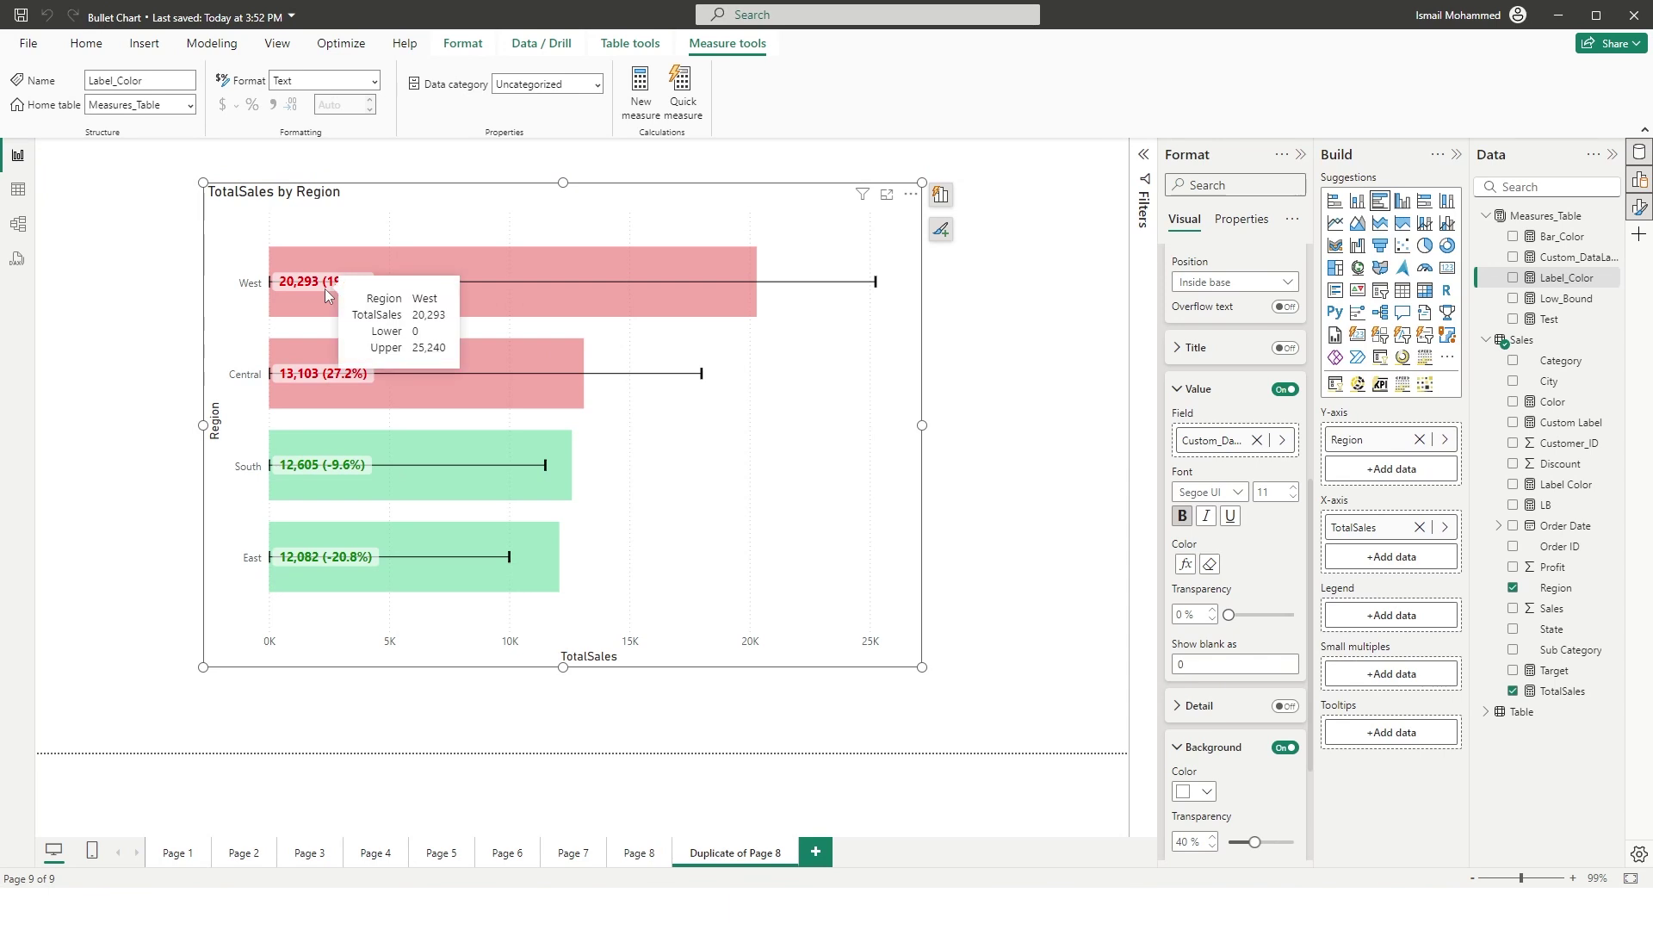
Step: Set the data label background transparency to 20% and the label value font size to 10
{"action": "mouse_move", "coordinate": [310, 491]}
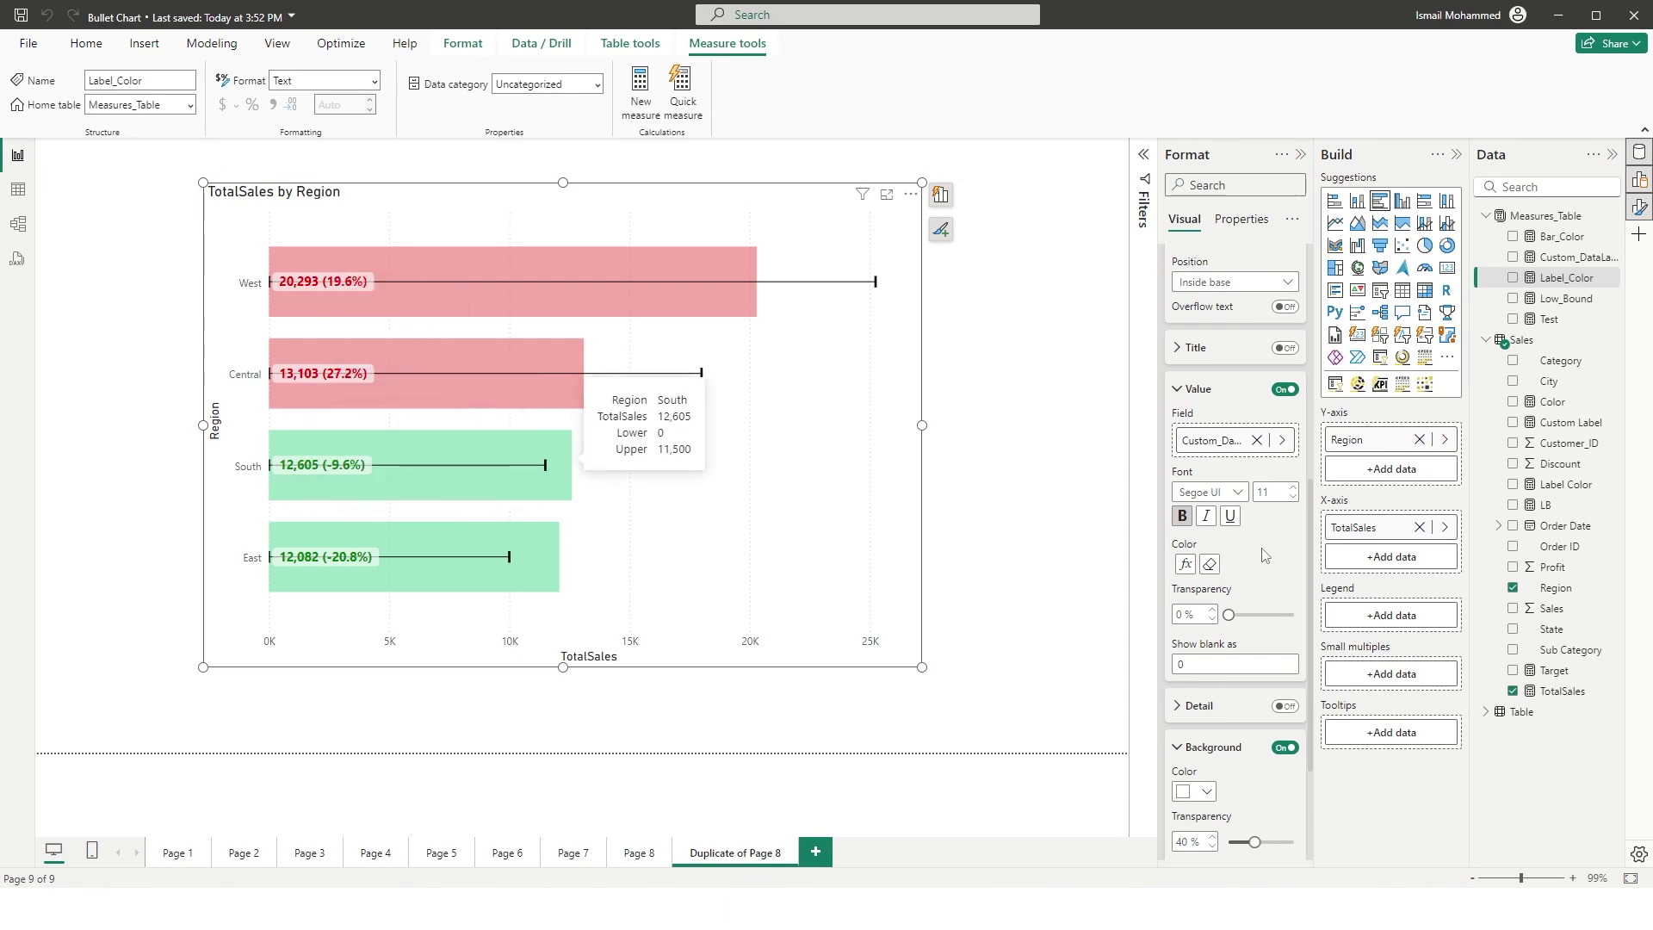
{"action": "scroll", "coordinate": [1264, 735], "scroll_direction": "down", "scroll_amount": 3}
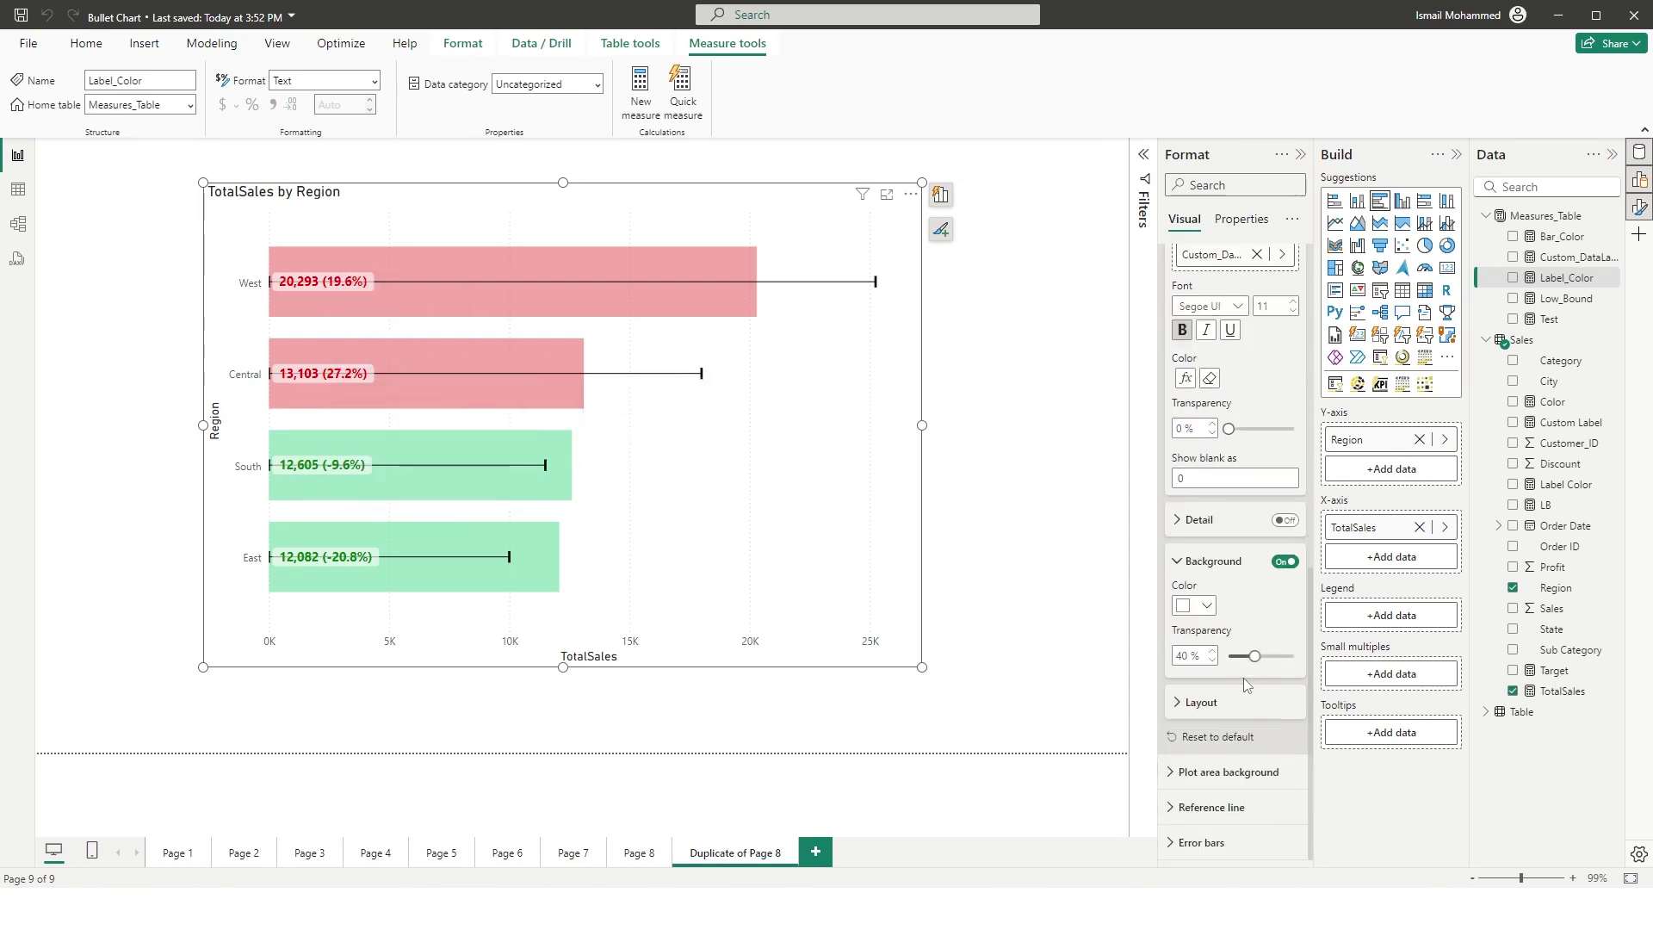
{"action": "left_click", "coordinate": [1188, 657]}
{"action": "type", "text": "20"}
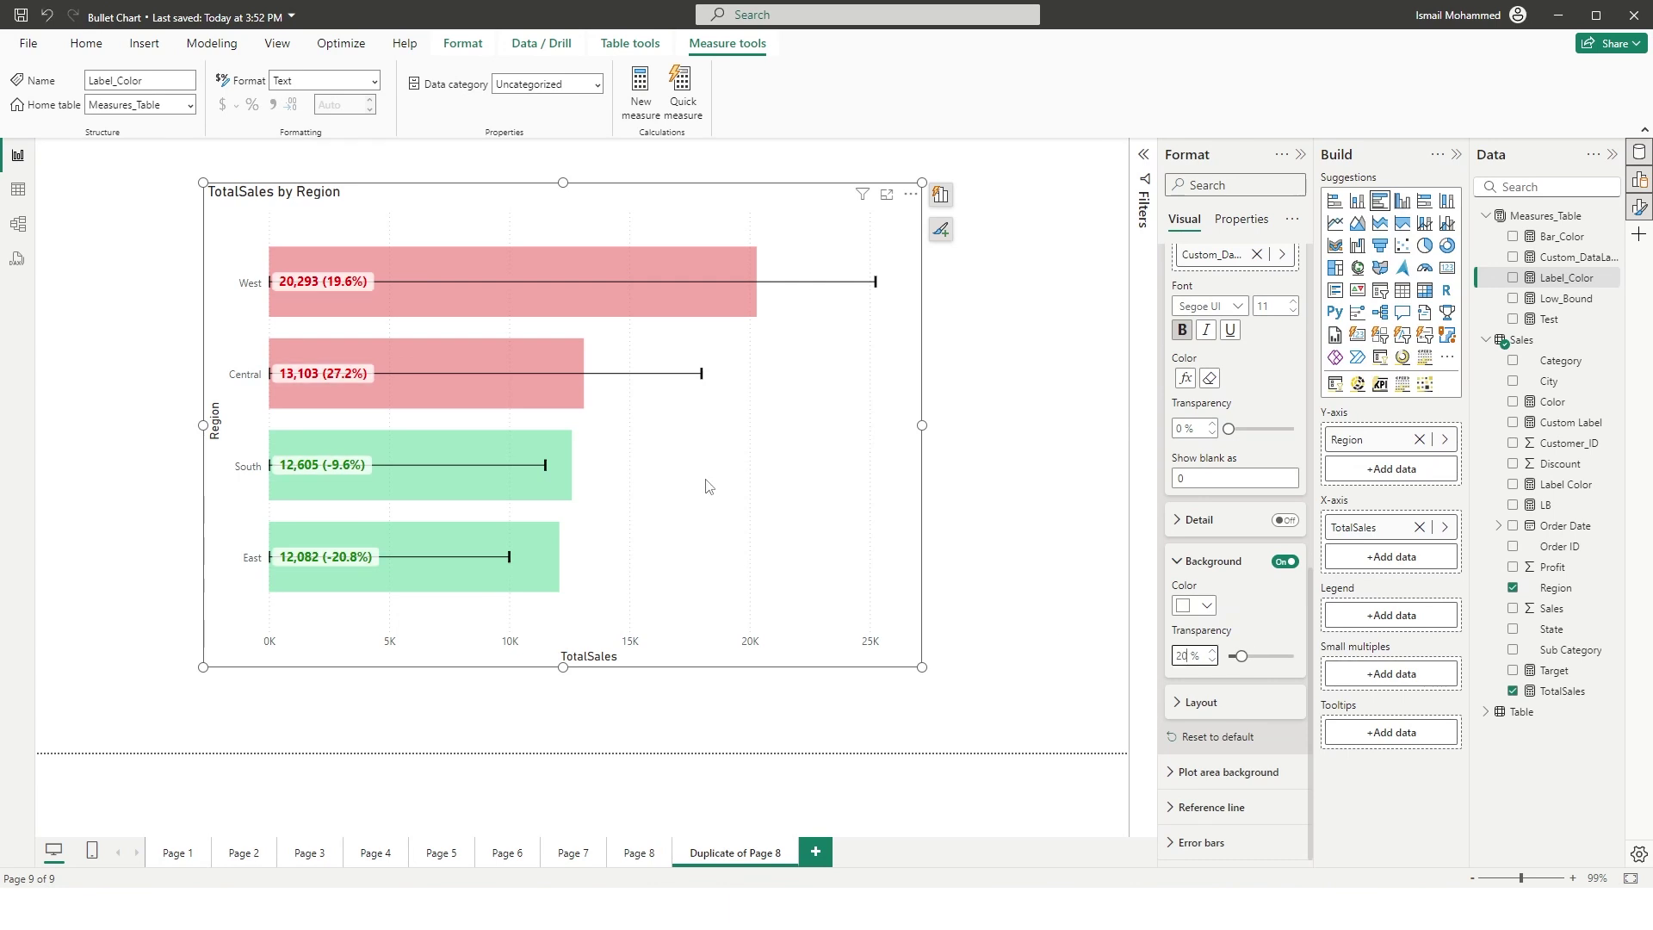
{"action": "left_click", "coordinate": [1295, 314]}
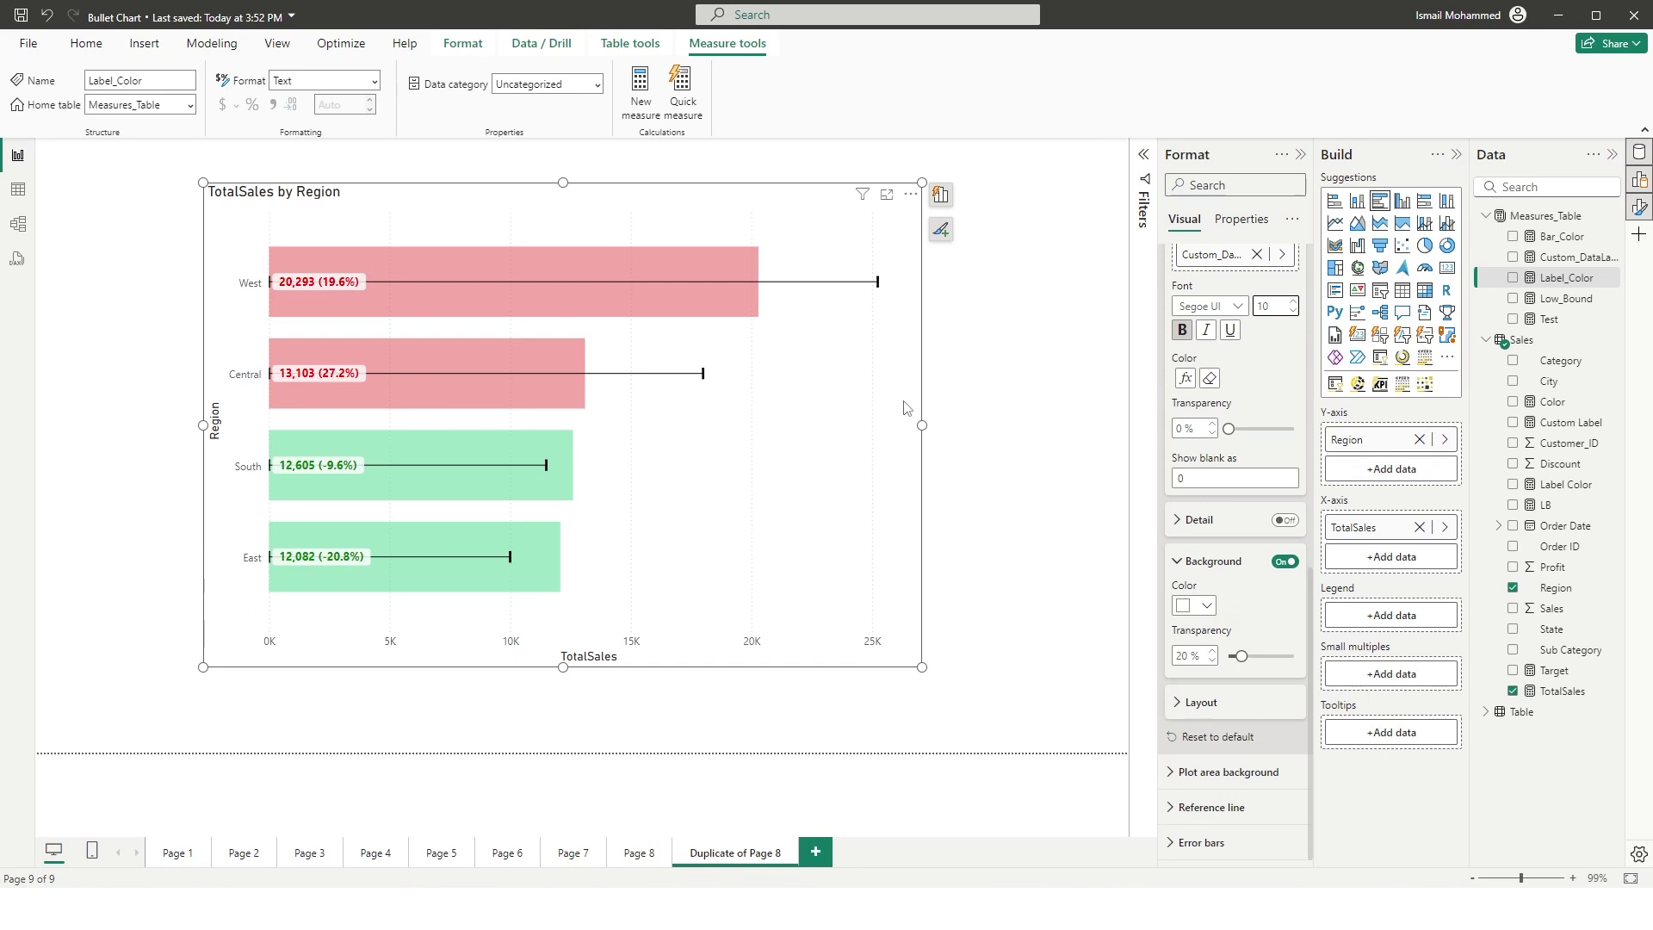
Step: Turn off the axis titles of both the Y-axis and the X-axis on the chart
{"action": "scroll", "coordinate": [1190, 327], "scroll_direction": "up", "scroll_amount": 10}
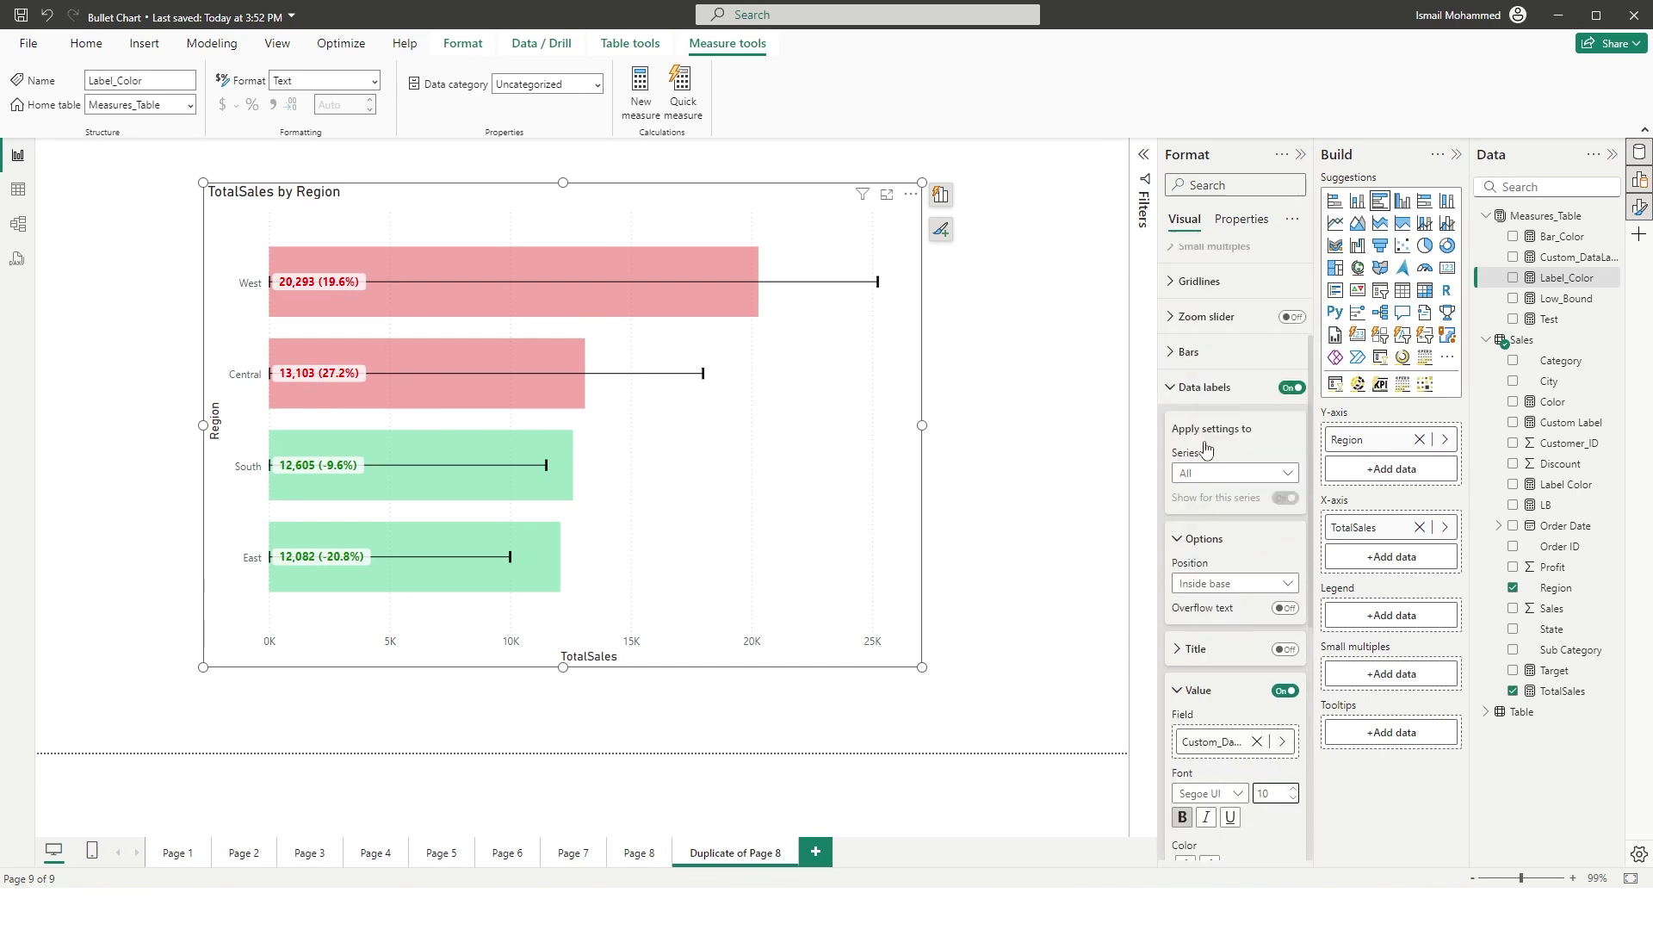
{"action": "left_click", "coordinate": [1241, 220]}
{"action": "left_click", "coordinate": [1186, 220]}
{"action": "left_click", "coordinate": [1191, 332]}
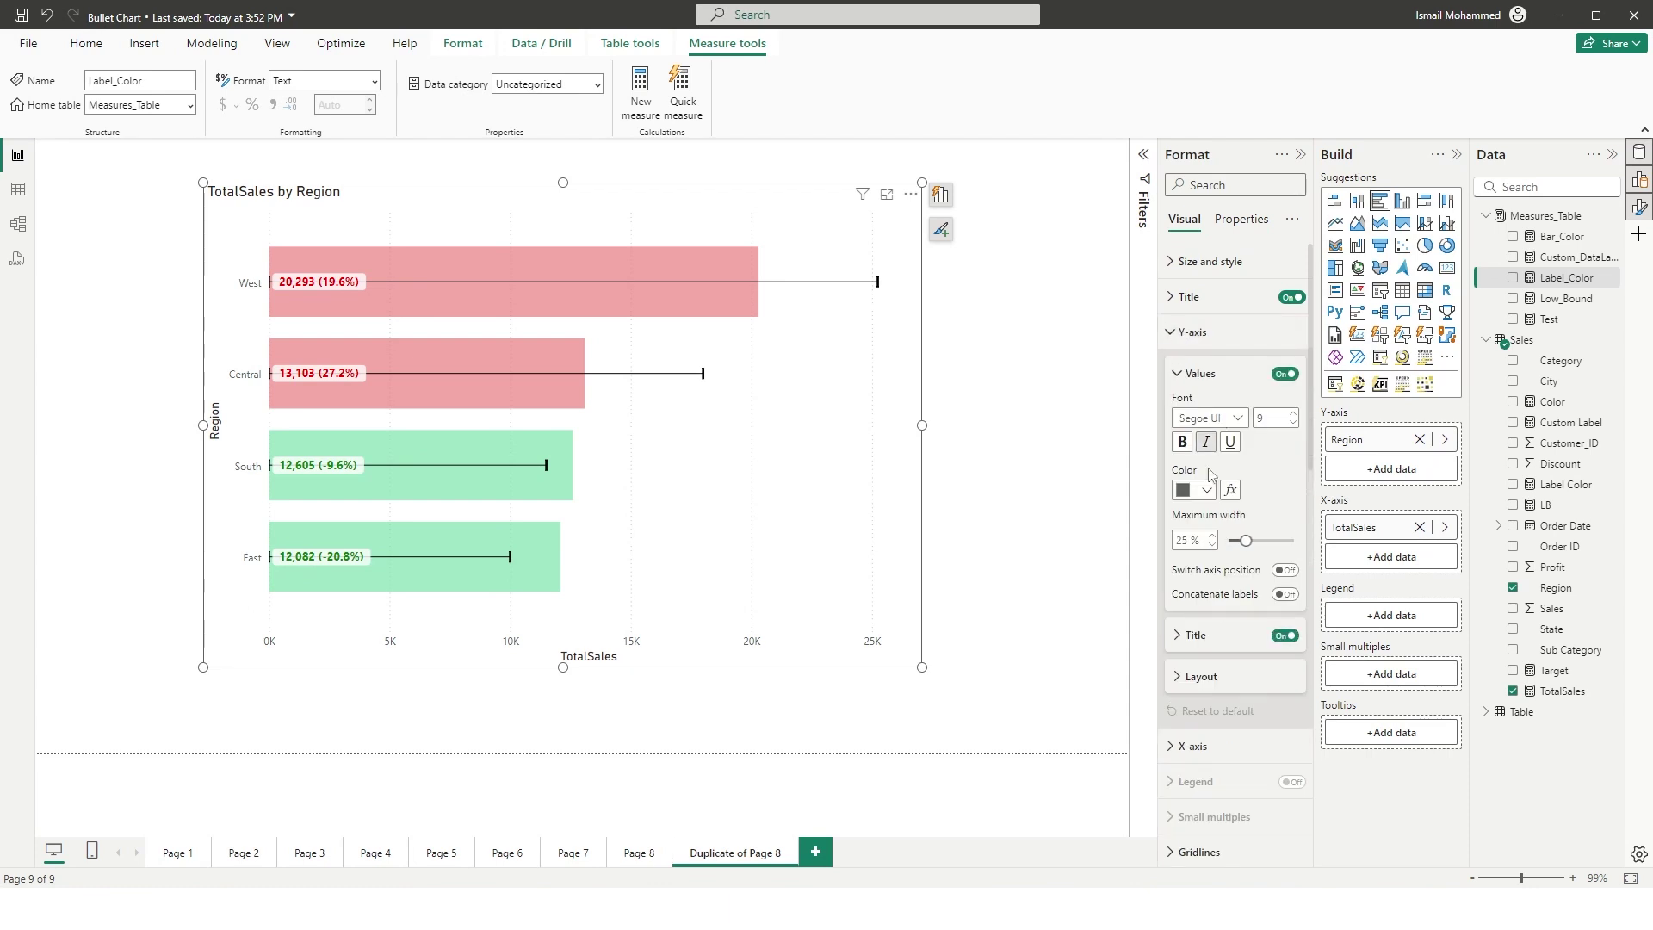
{"action": "left_click", "coordinate": [1283, 636]}
{"action": "left_click", "coordinate": [1192, 332]}
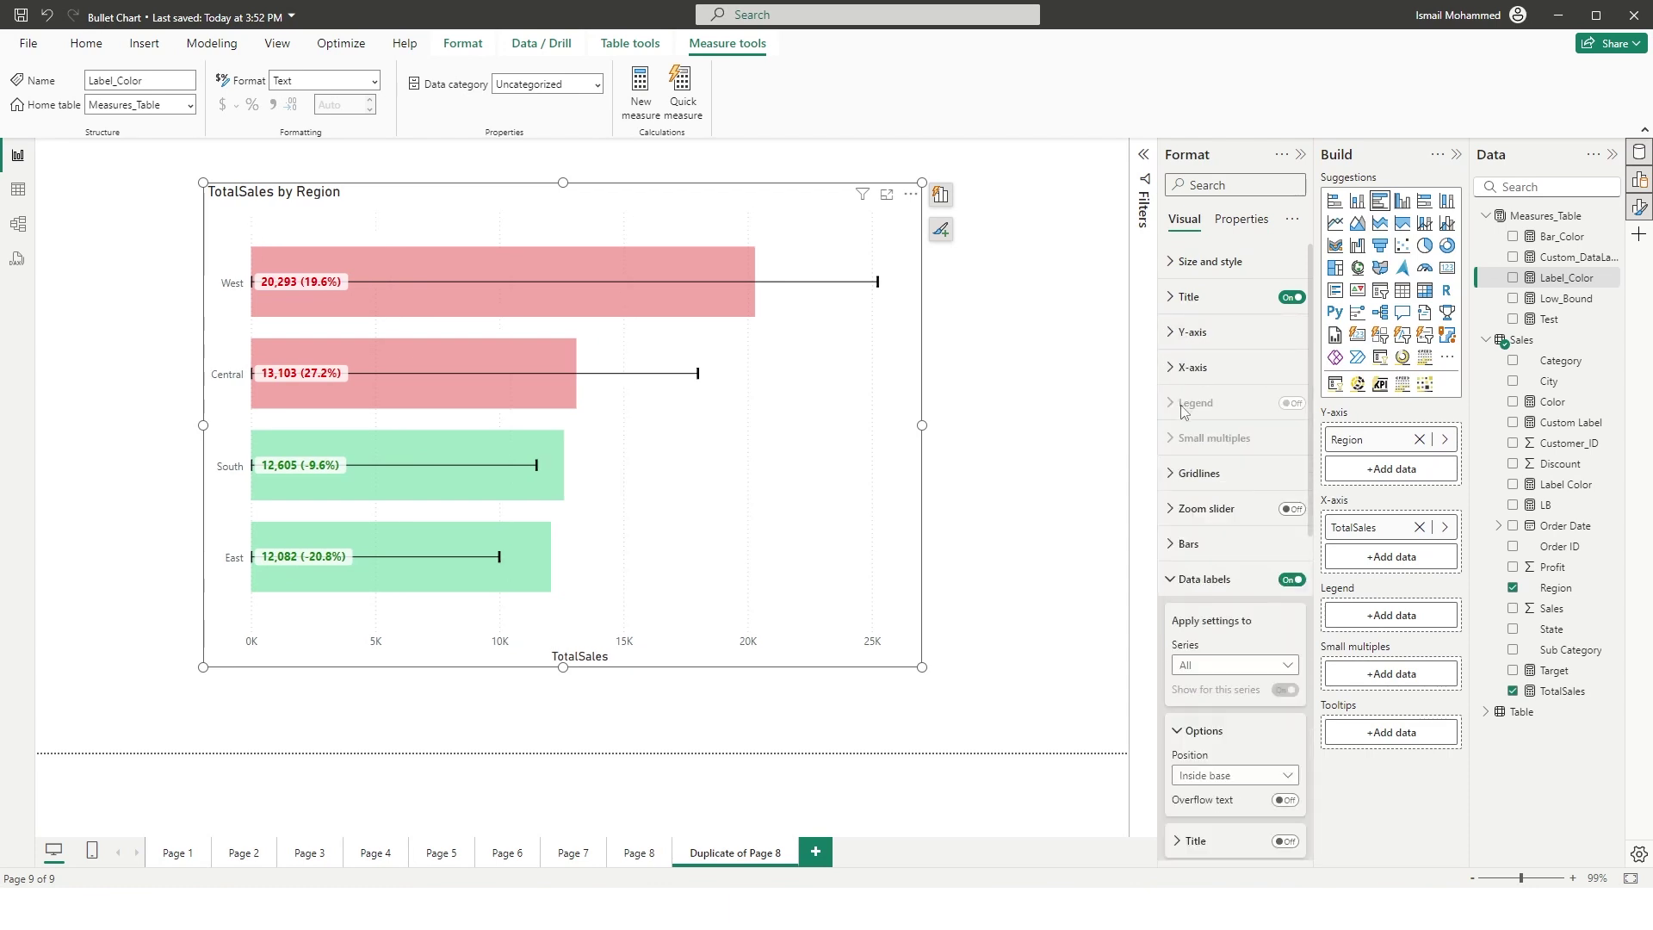
{"action": "left_click", "coordinate": [1193, 368]}
{"action": "left_click", "coordinate": [1283, 630]}
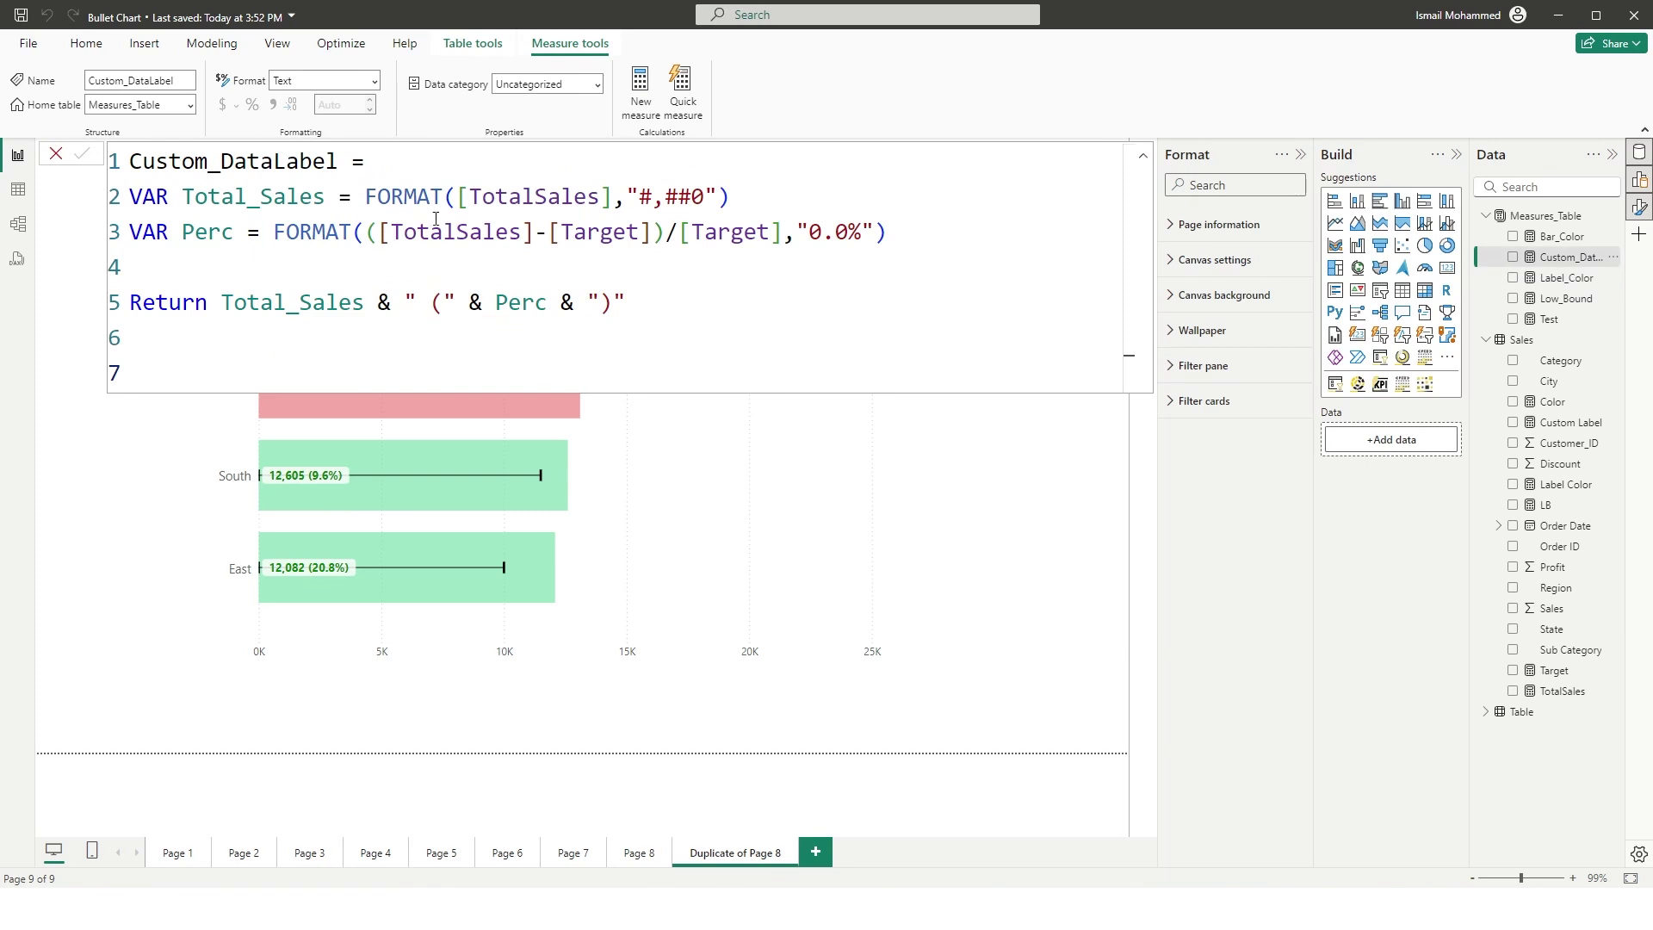
Step: Close the Custom_DataLabel formula, check the data labels on the West and East bars, and leave the chart deselected
{"action": "left_click", "coordinate": [62, 157]}
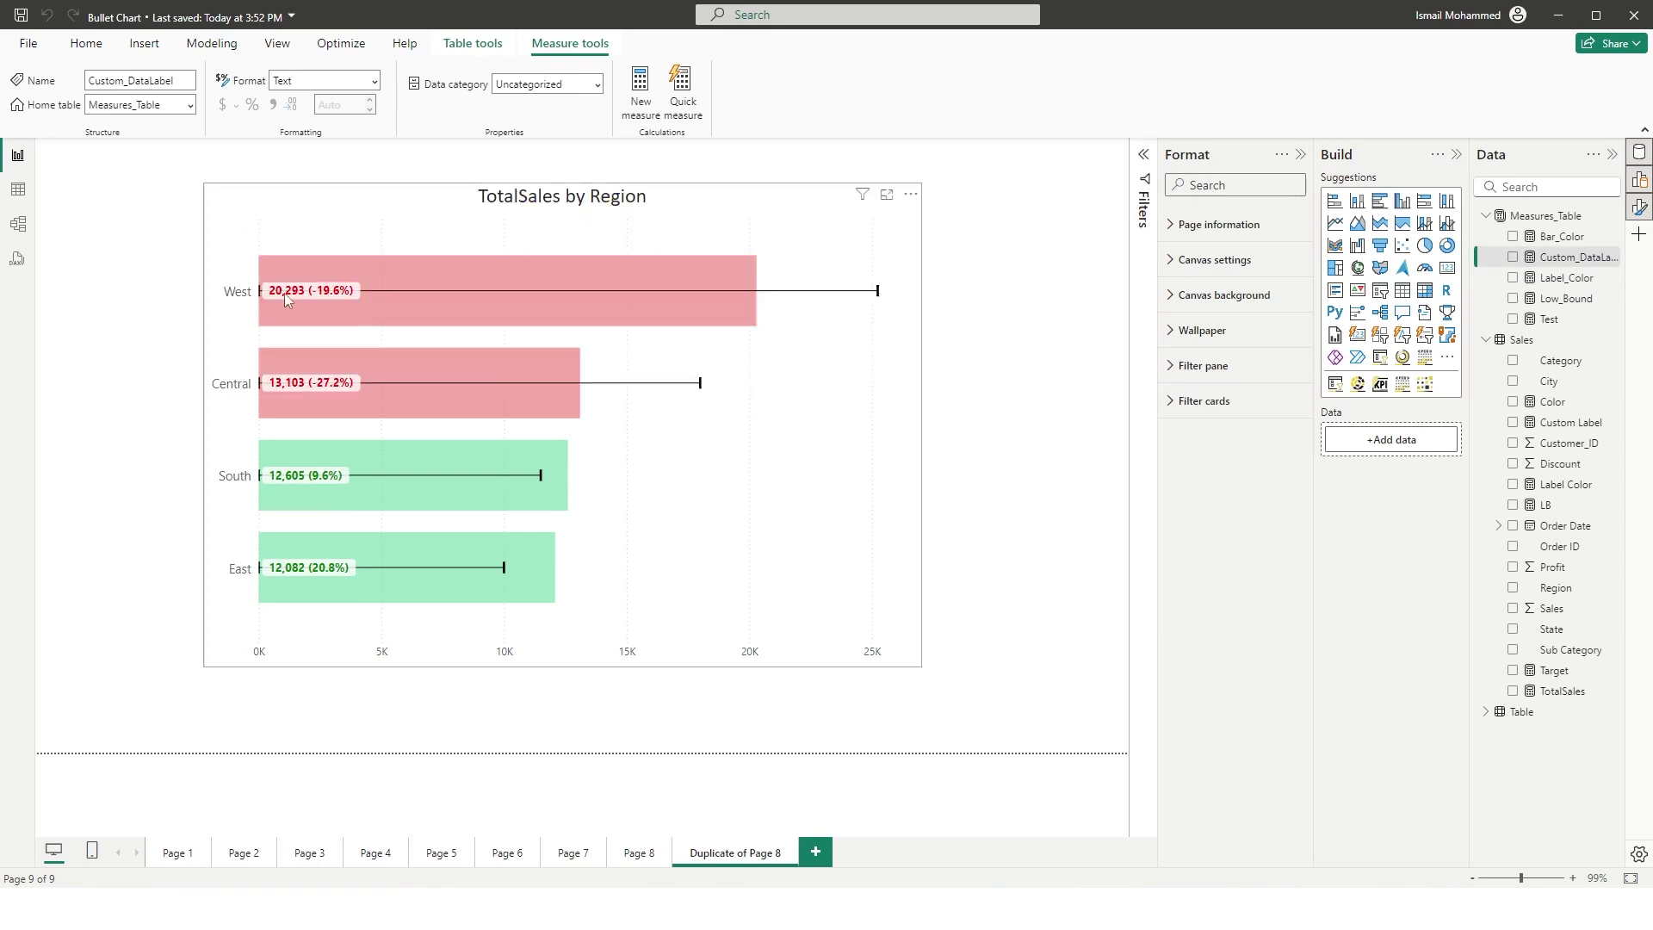
{"action": "mouse_move", "coordinate": [331, 305]}
{"action": "mouse_move", "coordinate": [323, 586]}
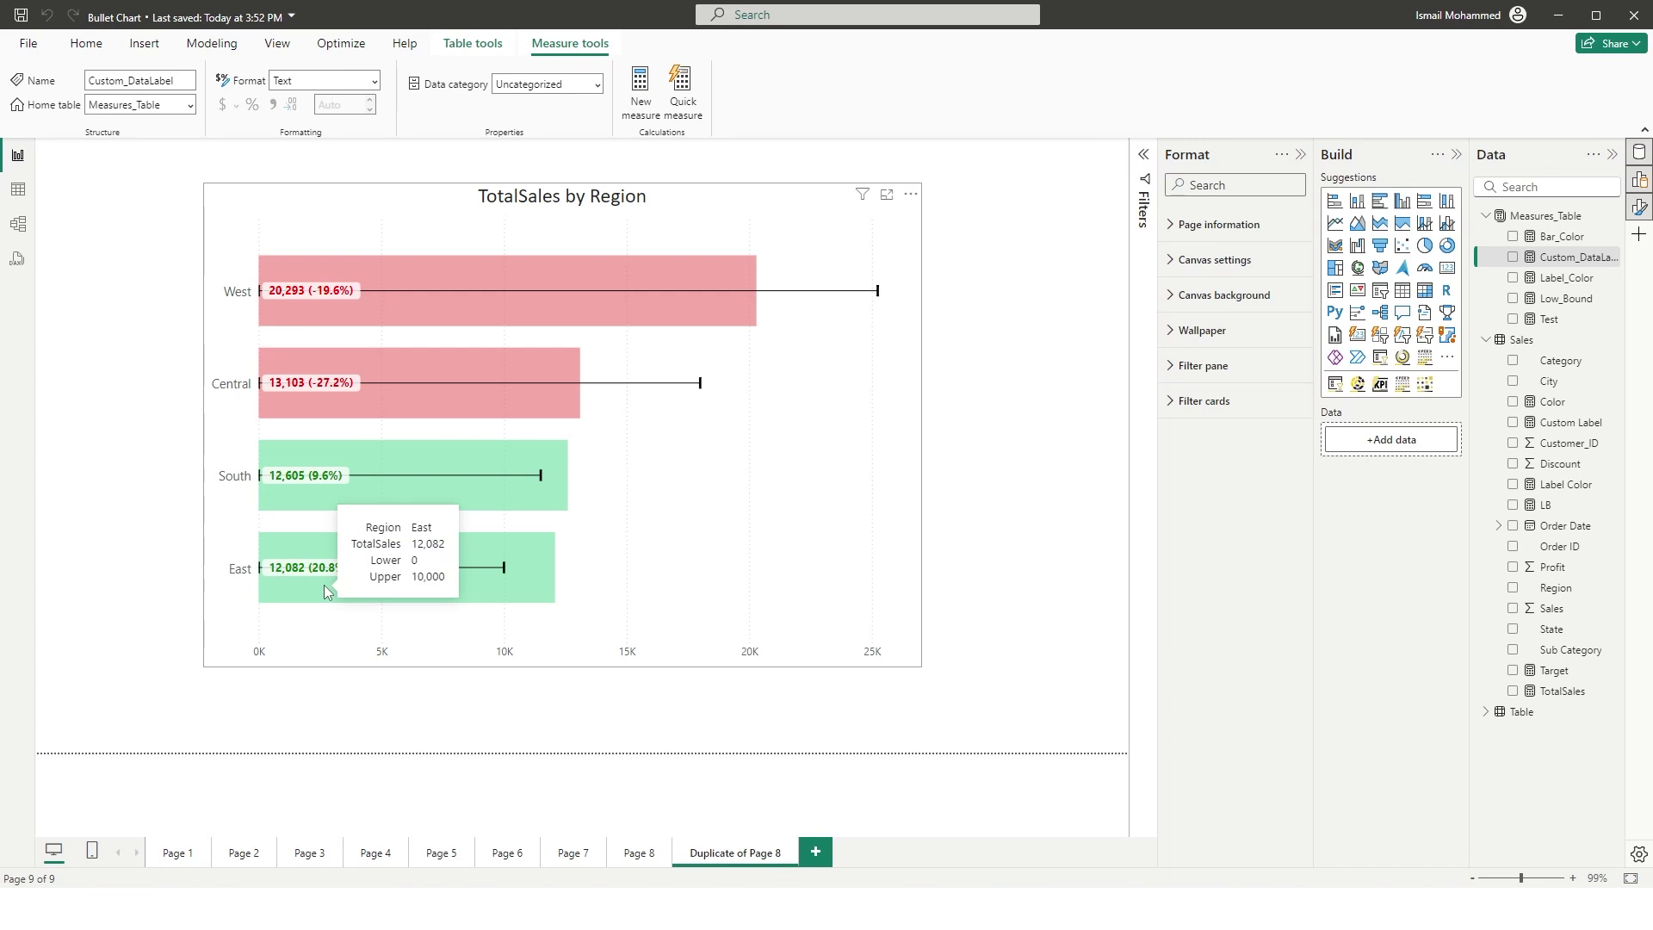
{"action": "left_click", "coordinate": [1034, 379]}
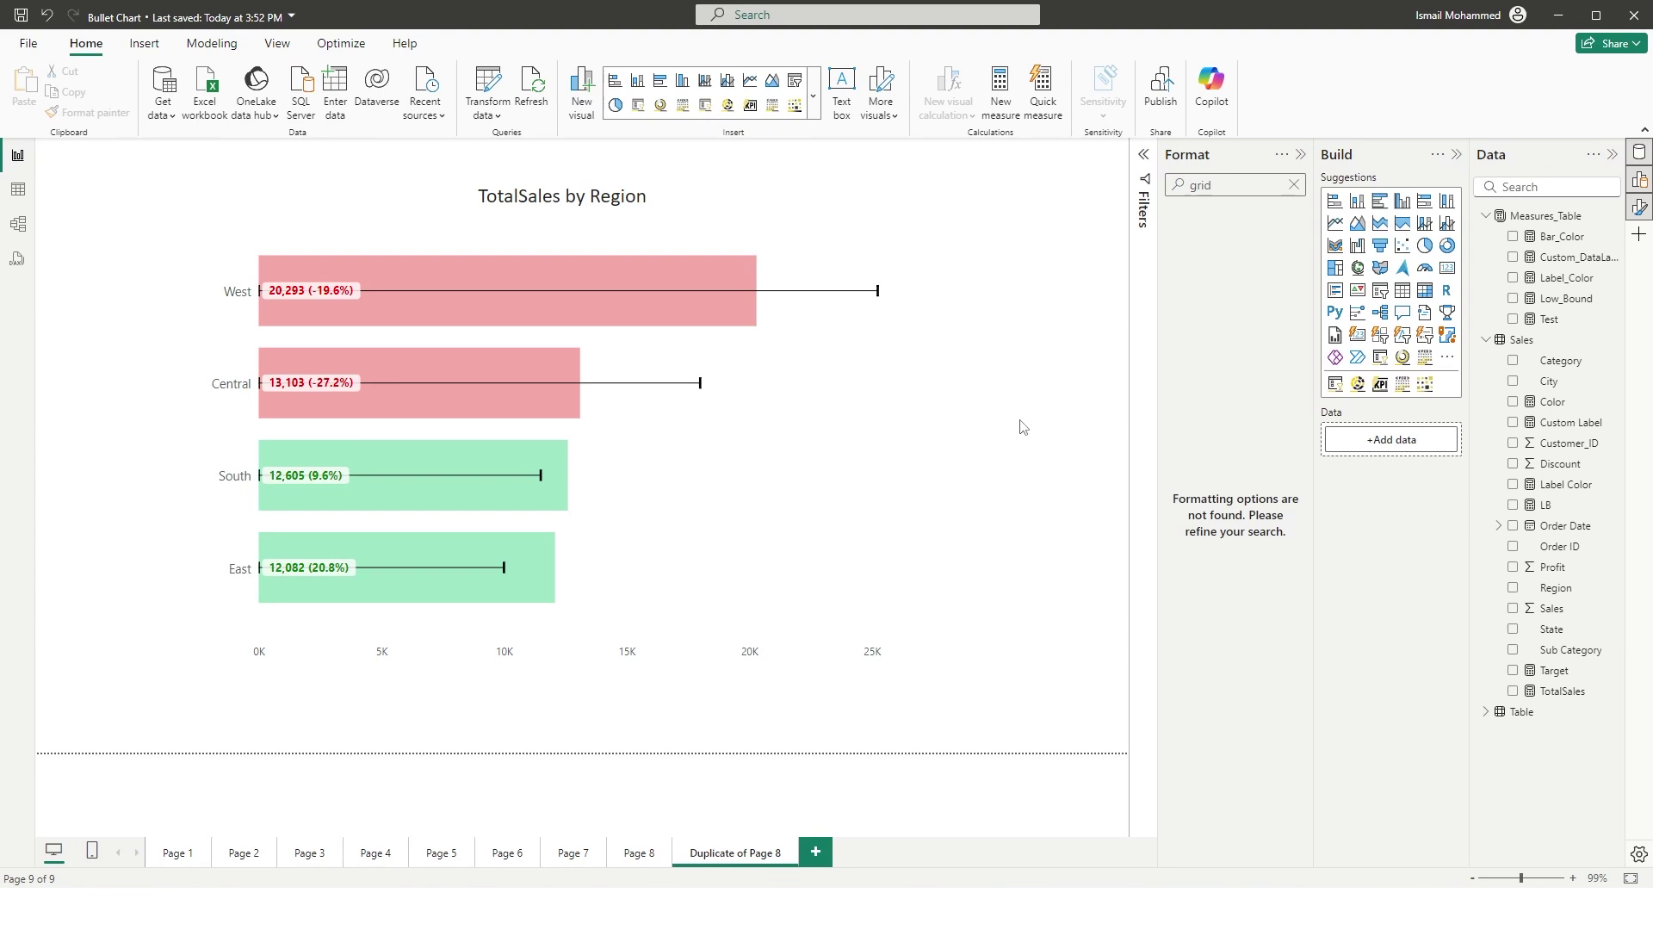